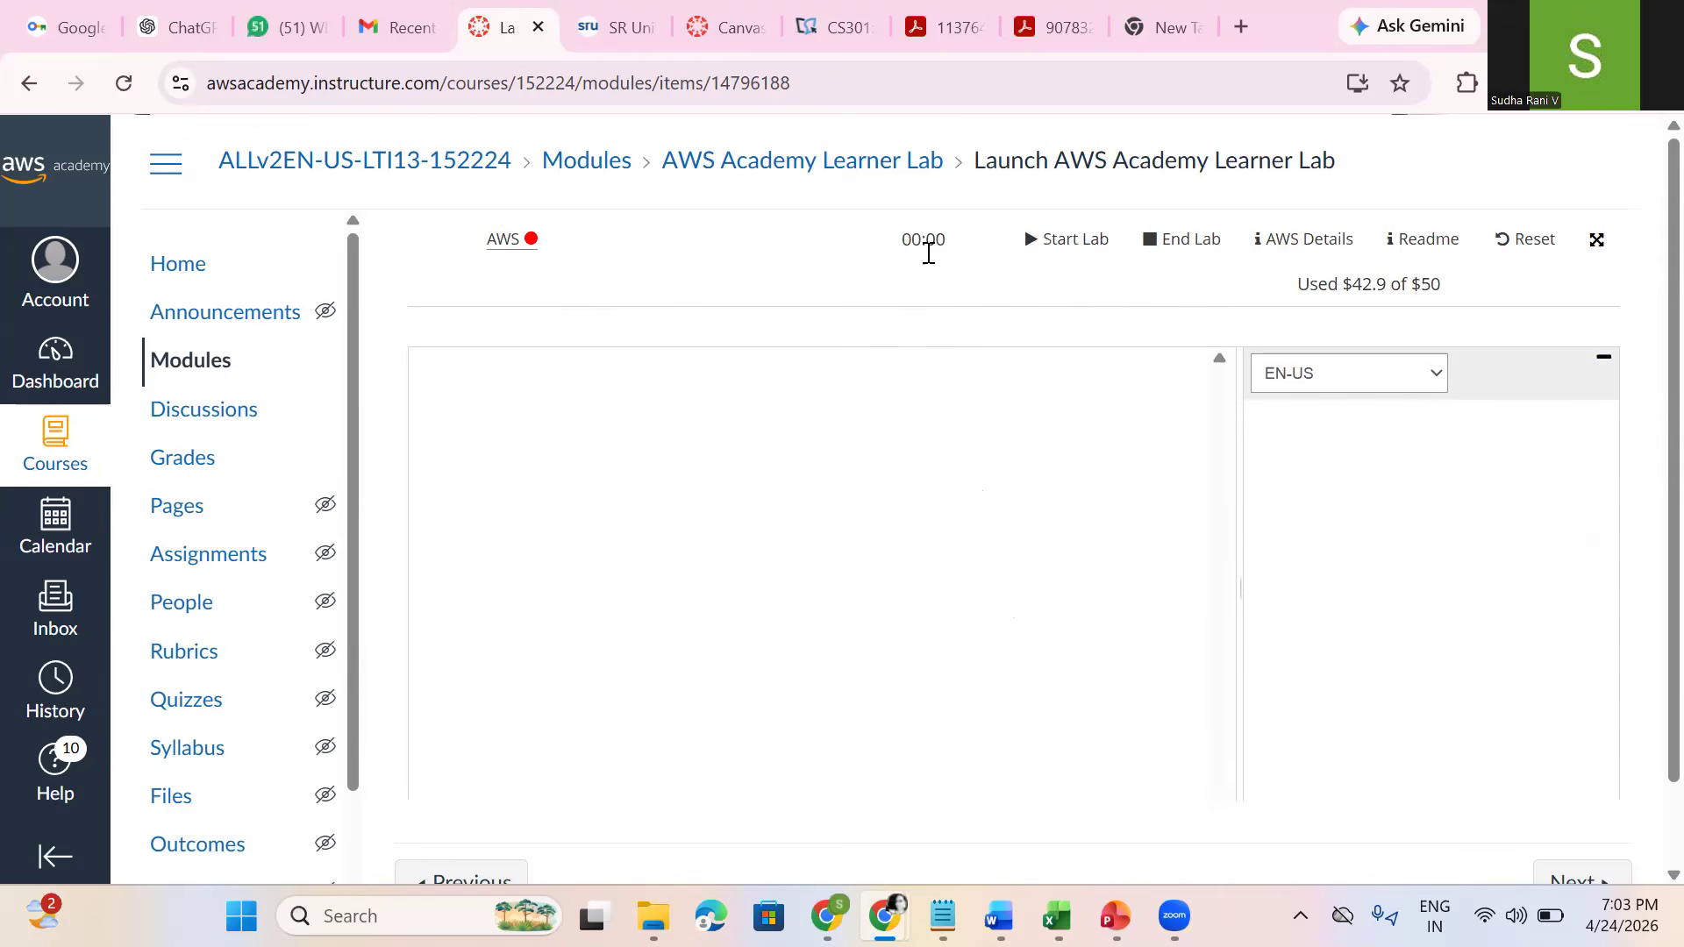
Step: Start the AWS Academy Learner Lab and open its AWS console
left_click(1087, 261)
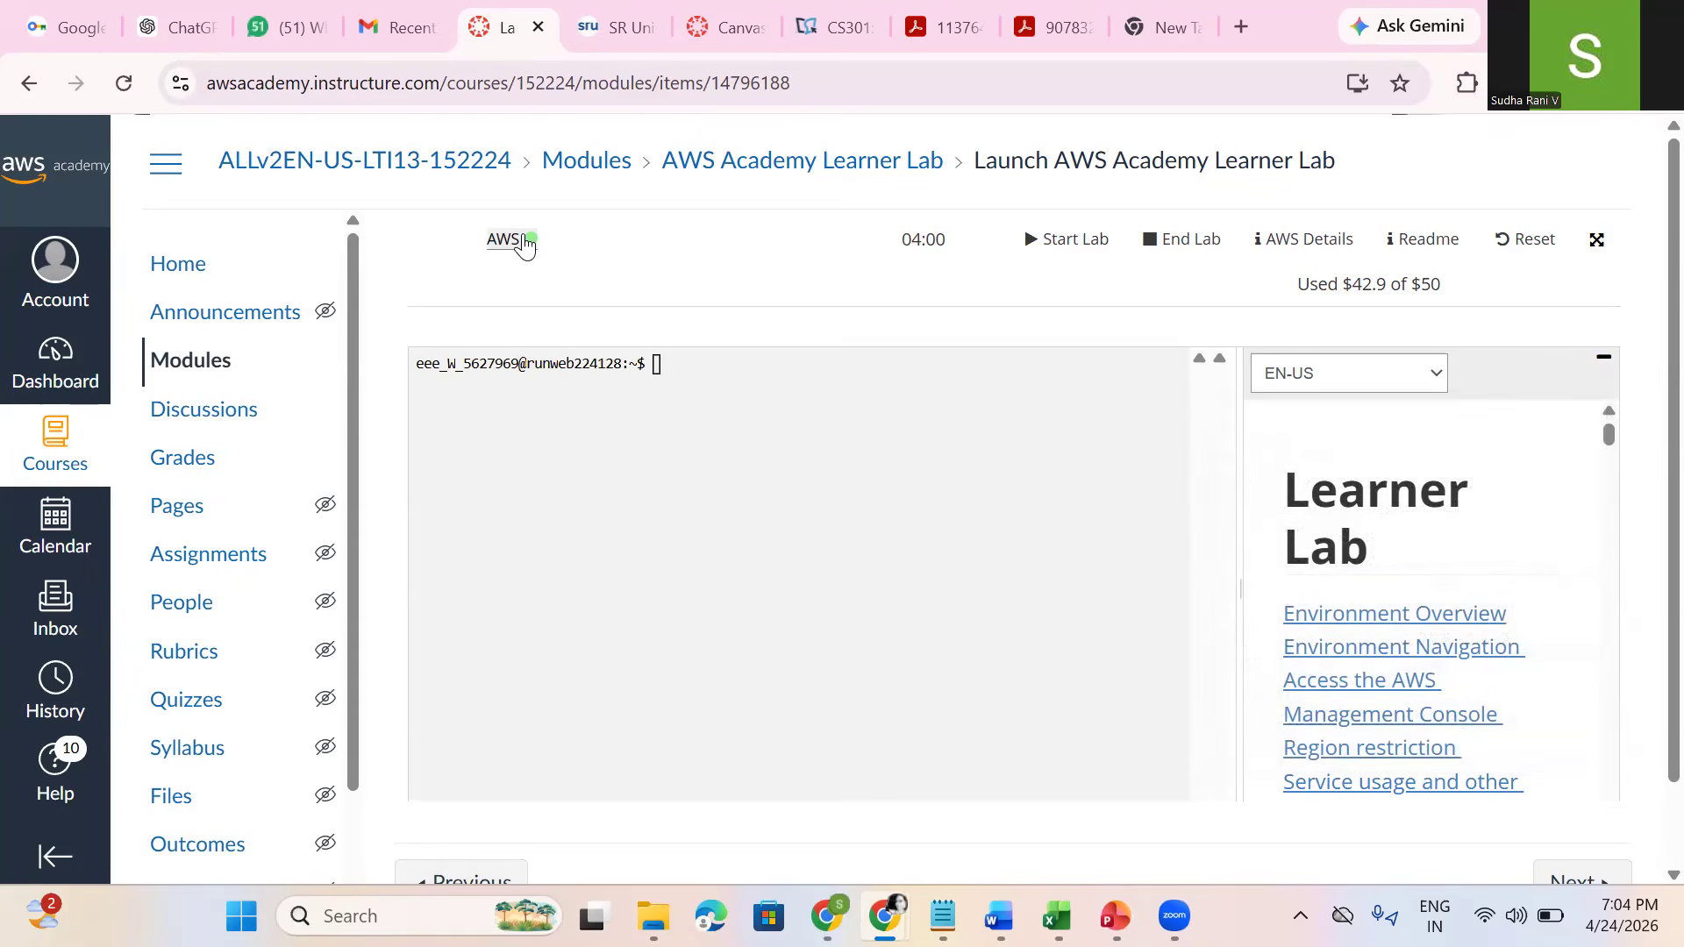
left_click(525, 245)
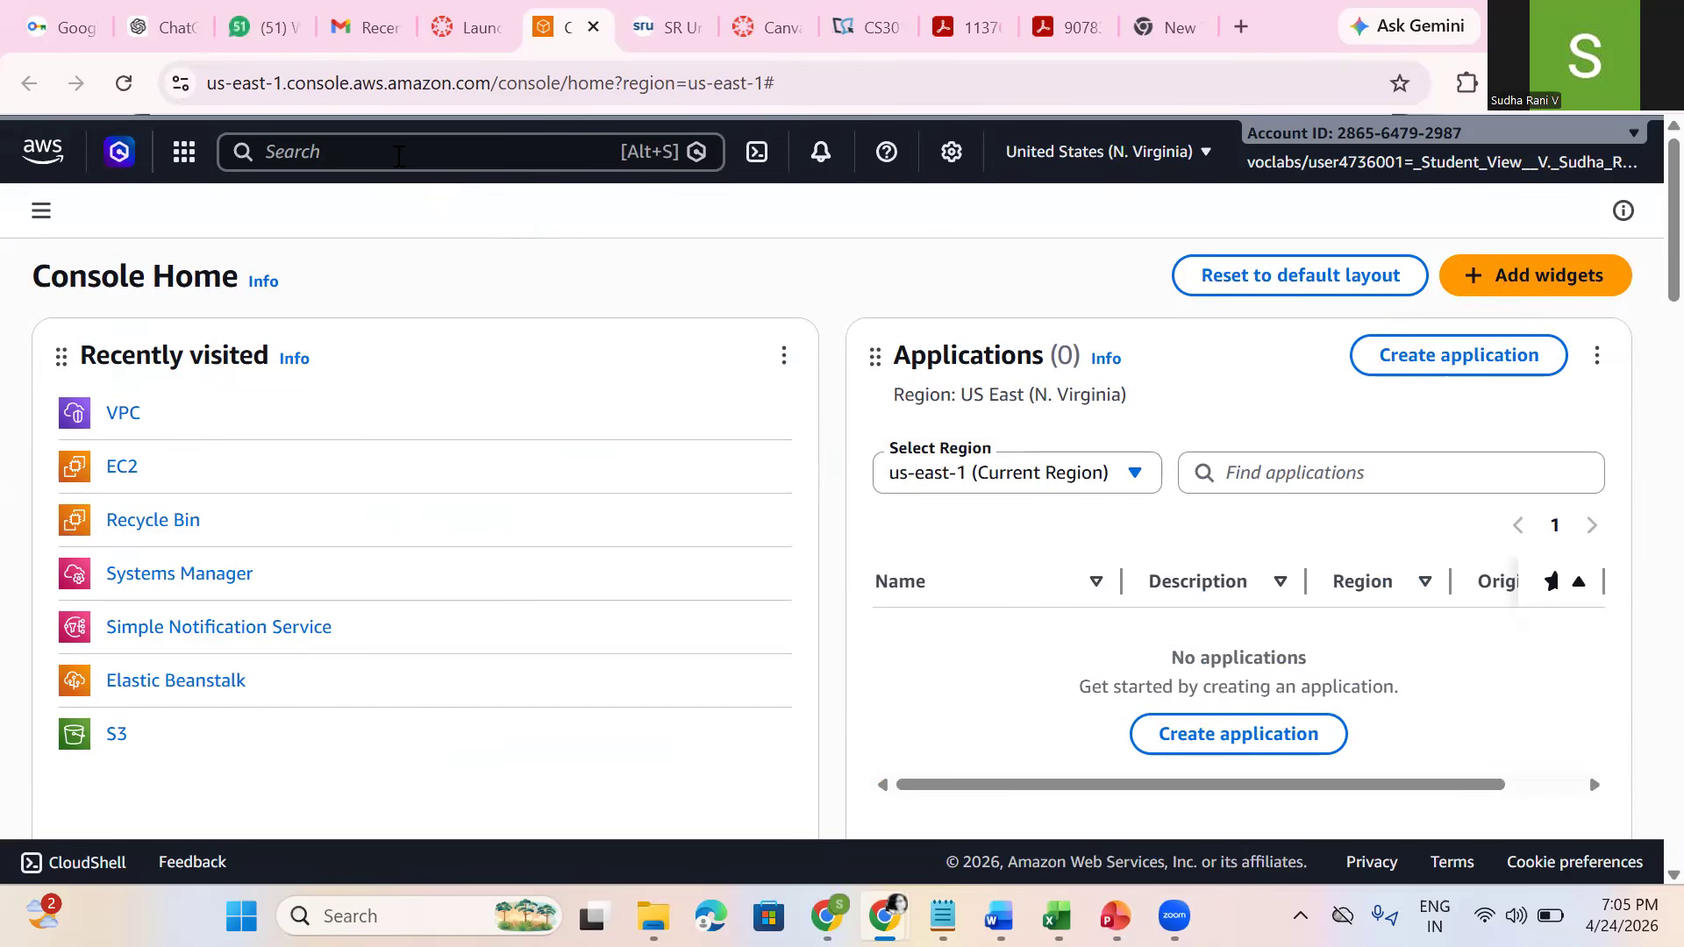
Step: Search the AWS services for vpc, open the VPC service and look through its navigation options
left_click(398, 156)
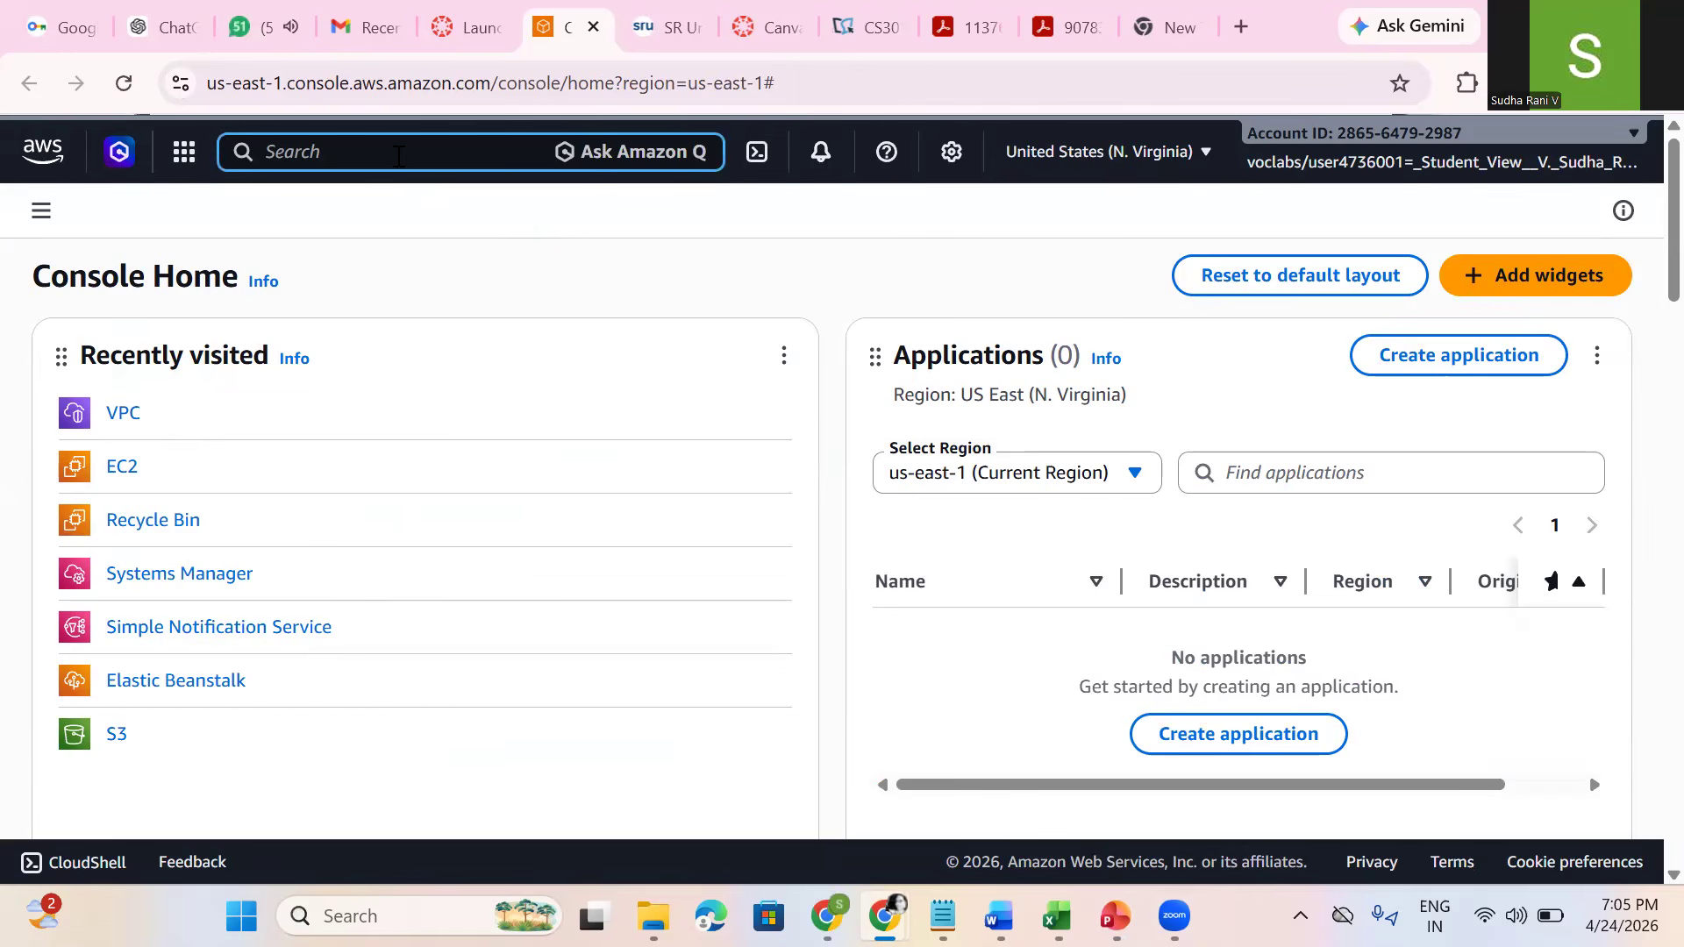
type("vpc")
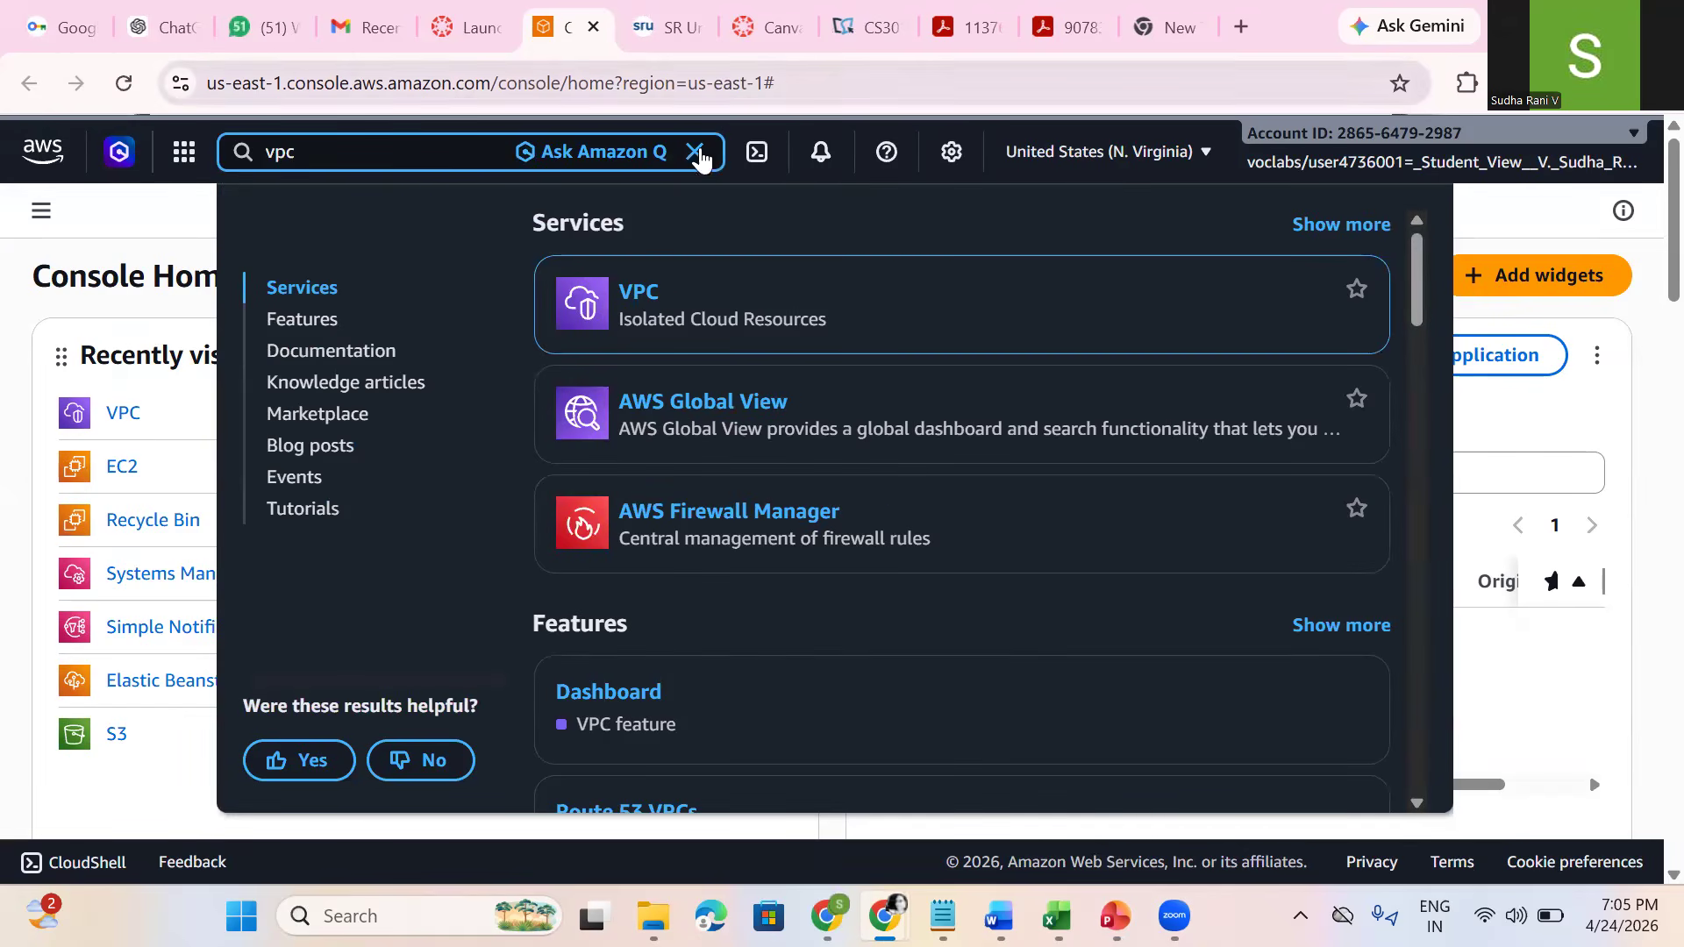
mouse_move(760, 281)
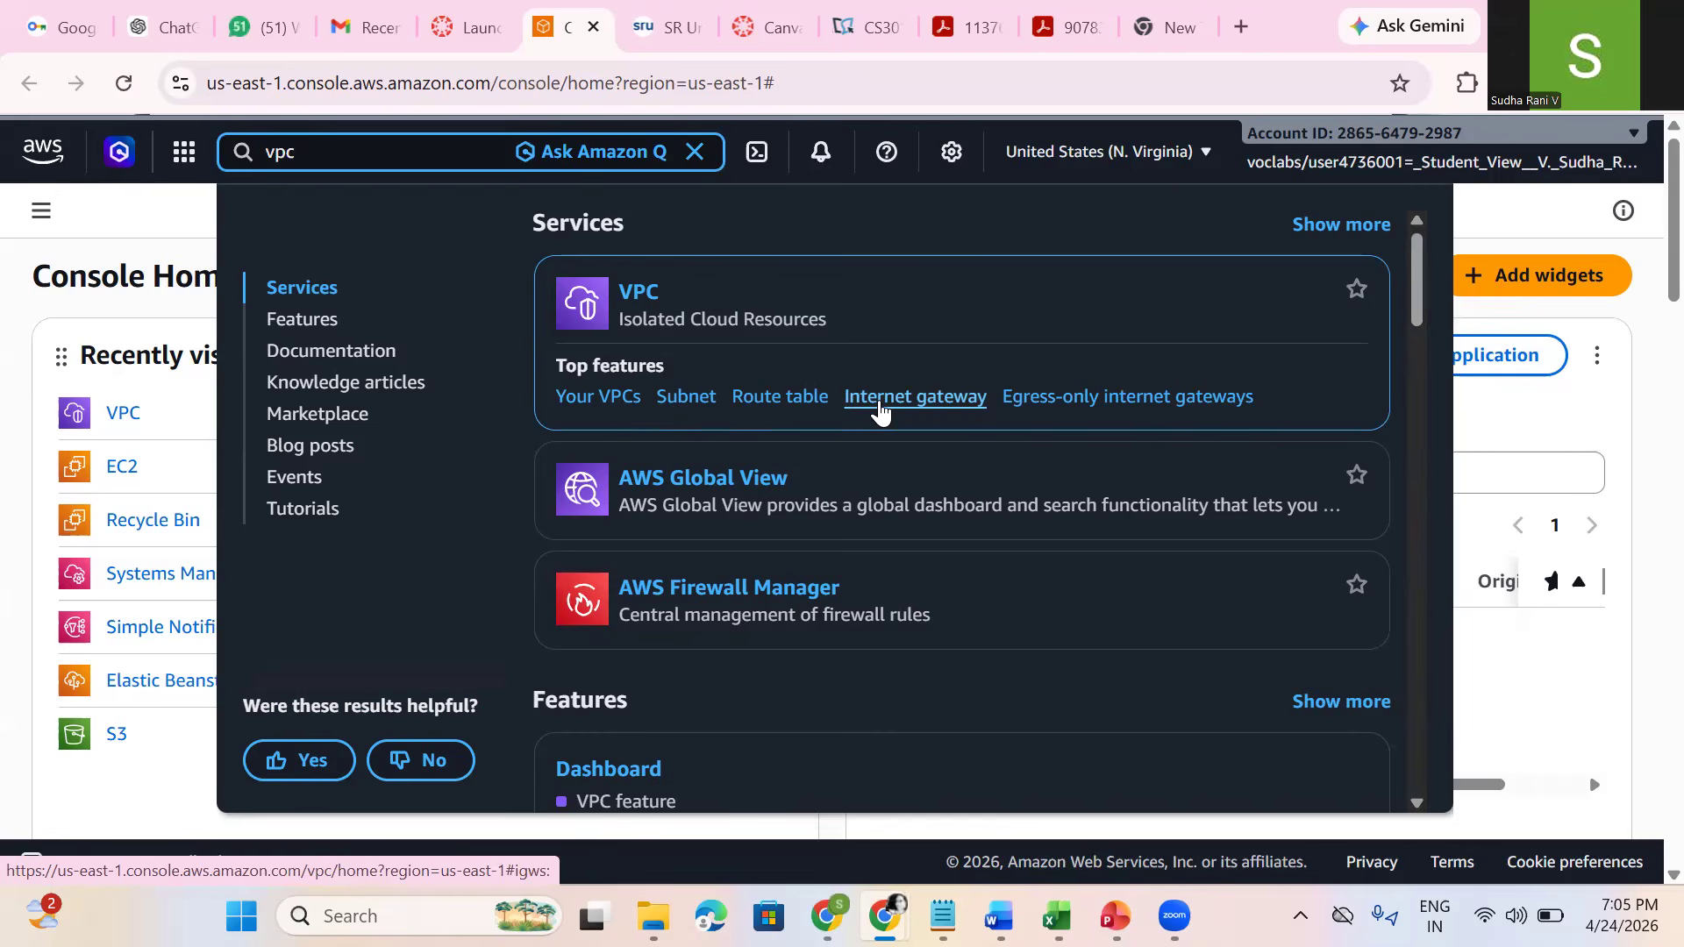
left_click(641, 296)
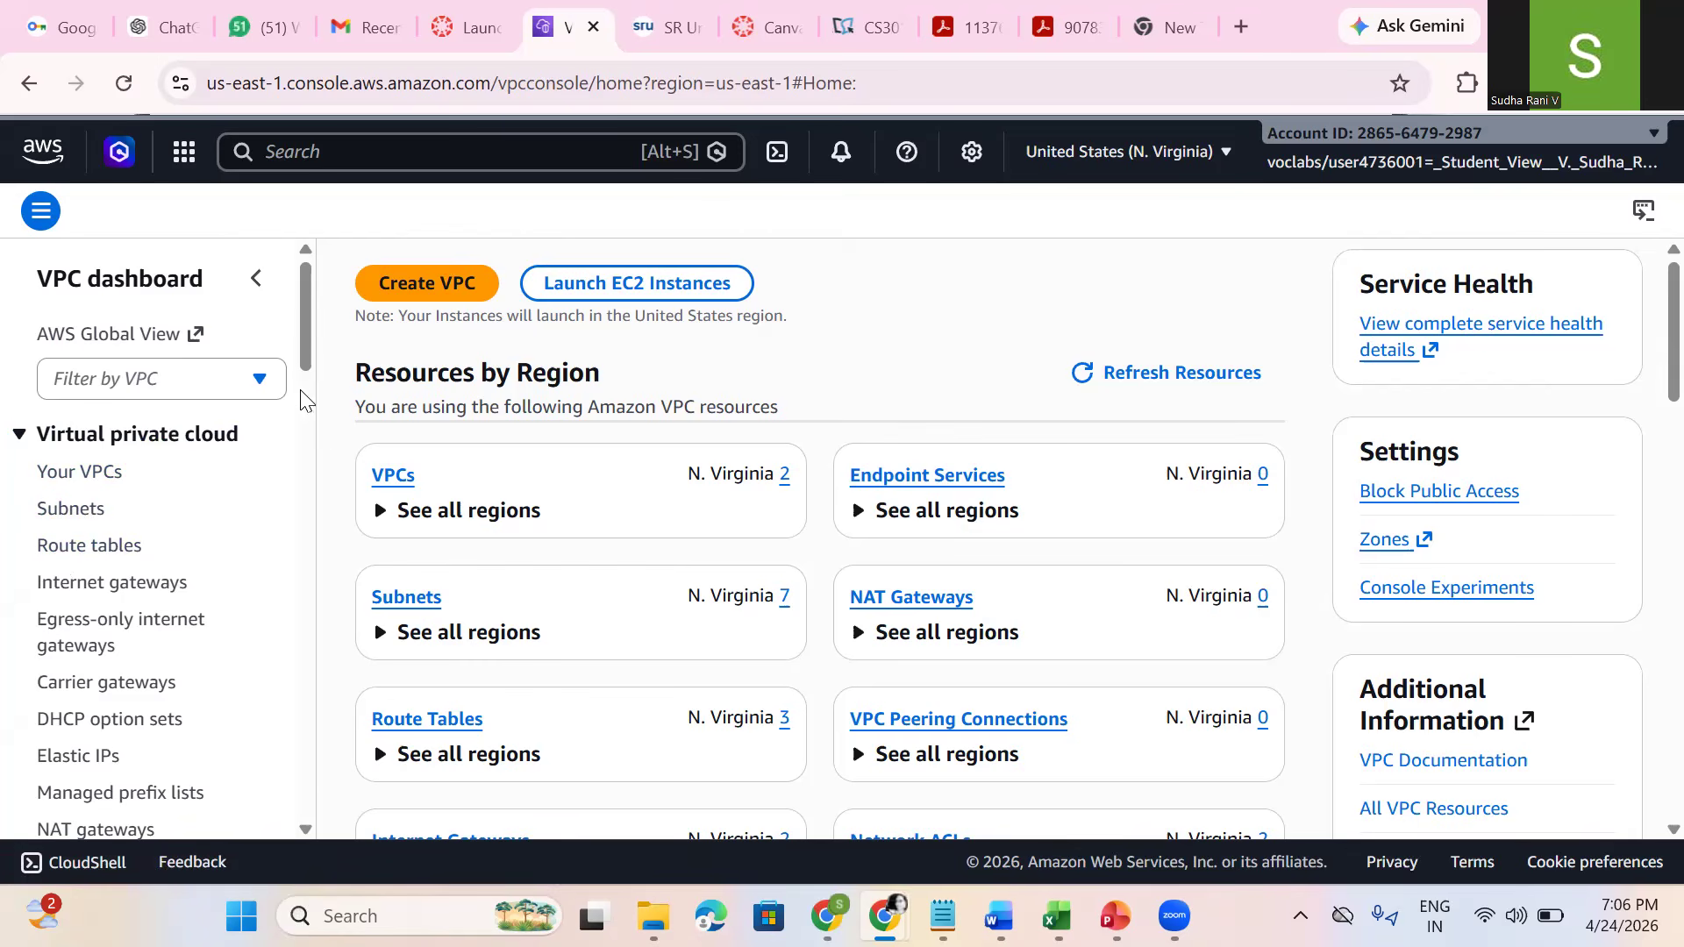
left_click_drag(304, 339, 305, 412)
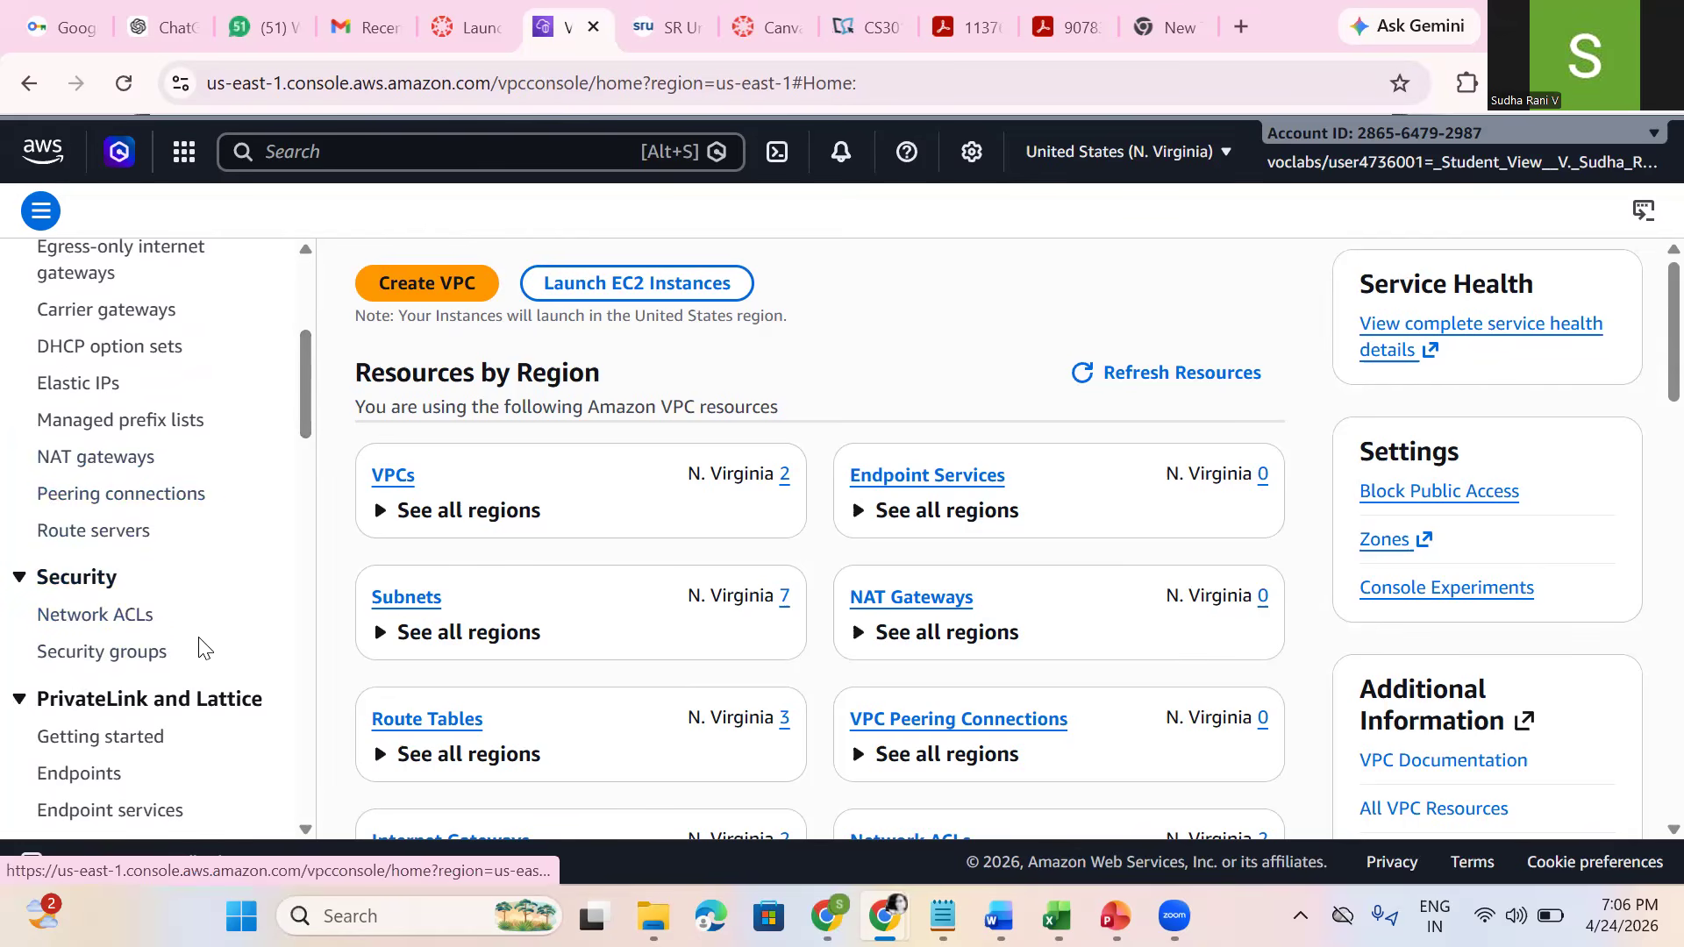
left_click_drag(303, 430, 338, 386)
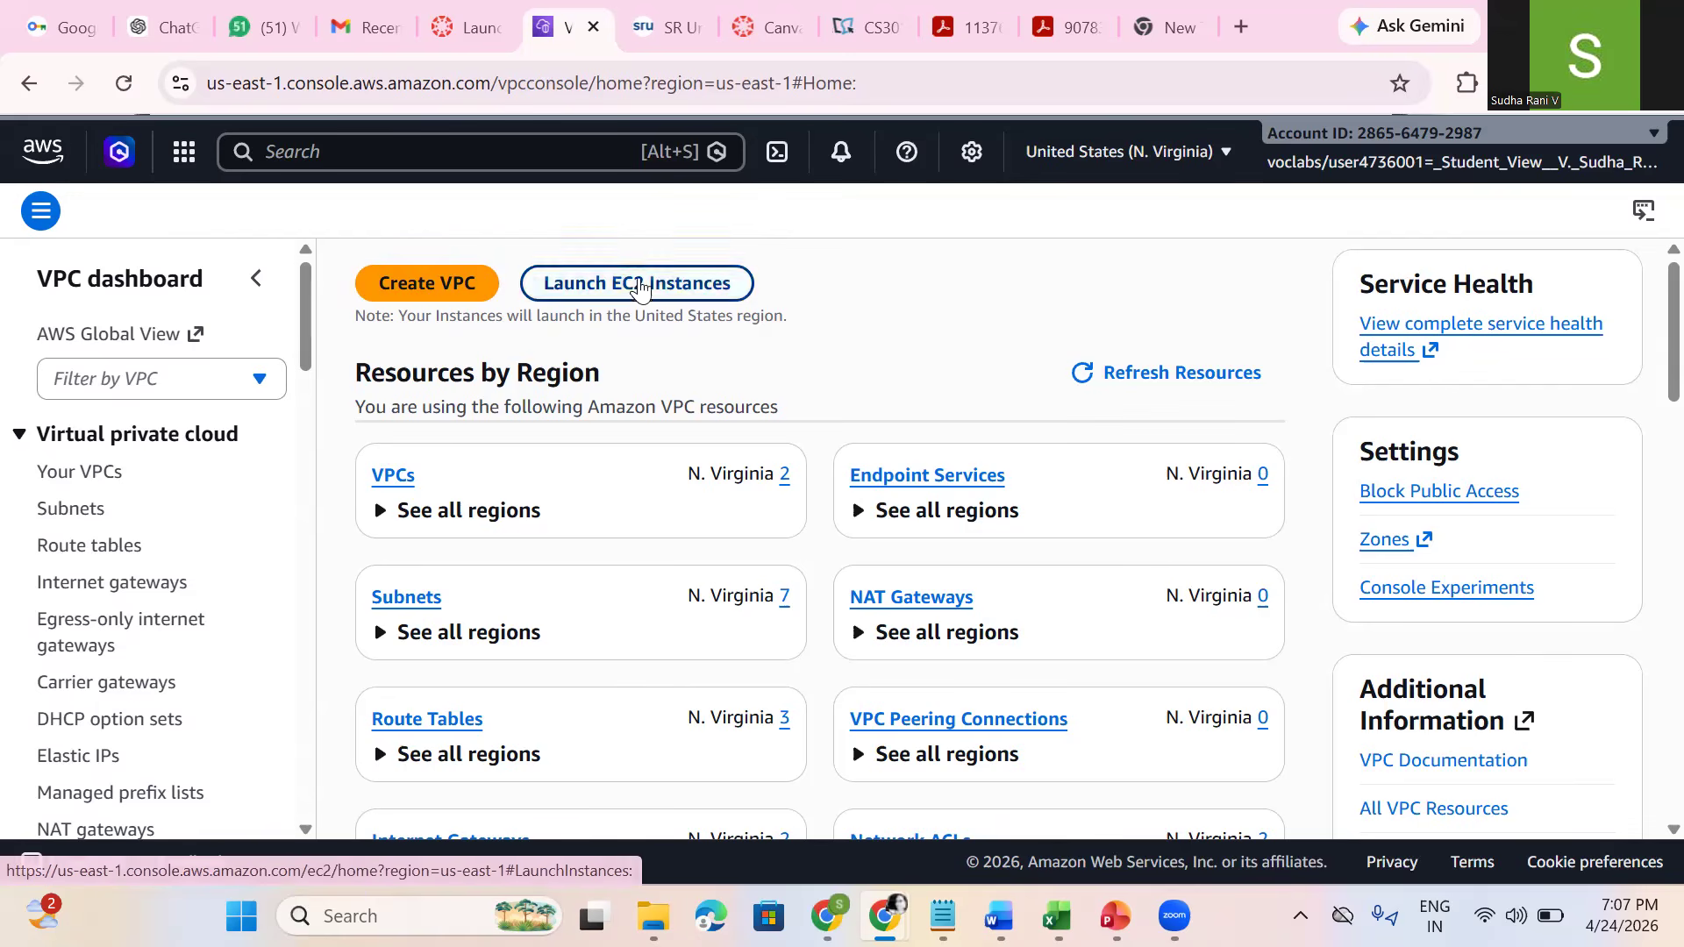
Step: Begin launching an EC2 instance from the VPC dashboard and name it myvservice2404
left_click(653, 280)
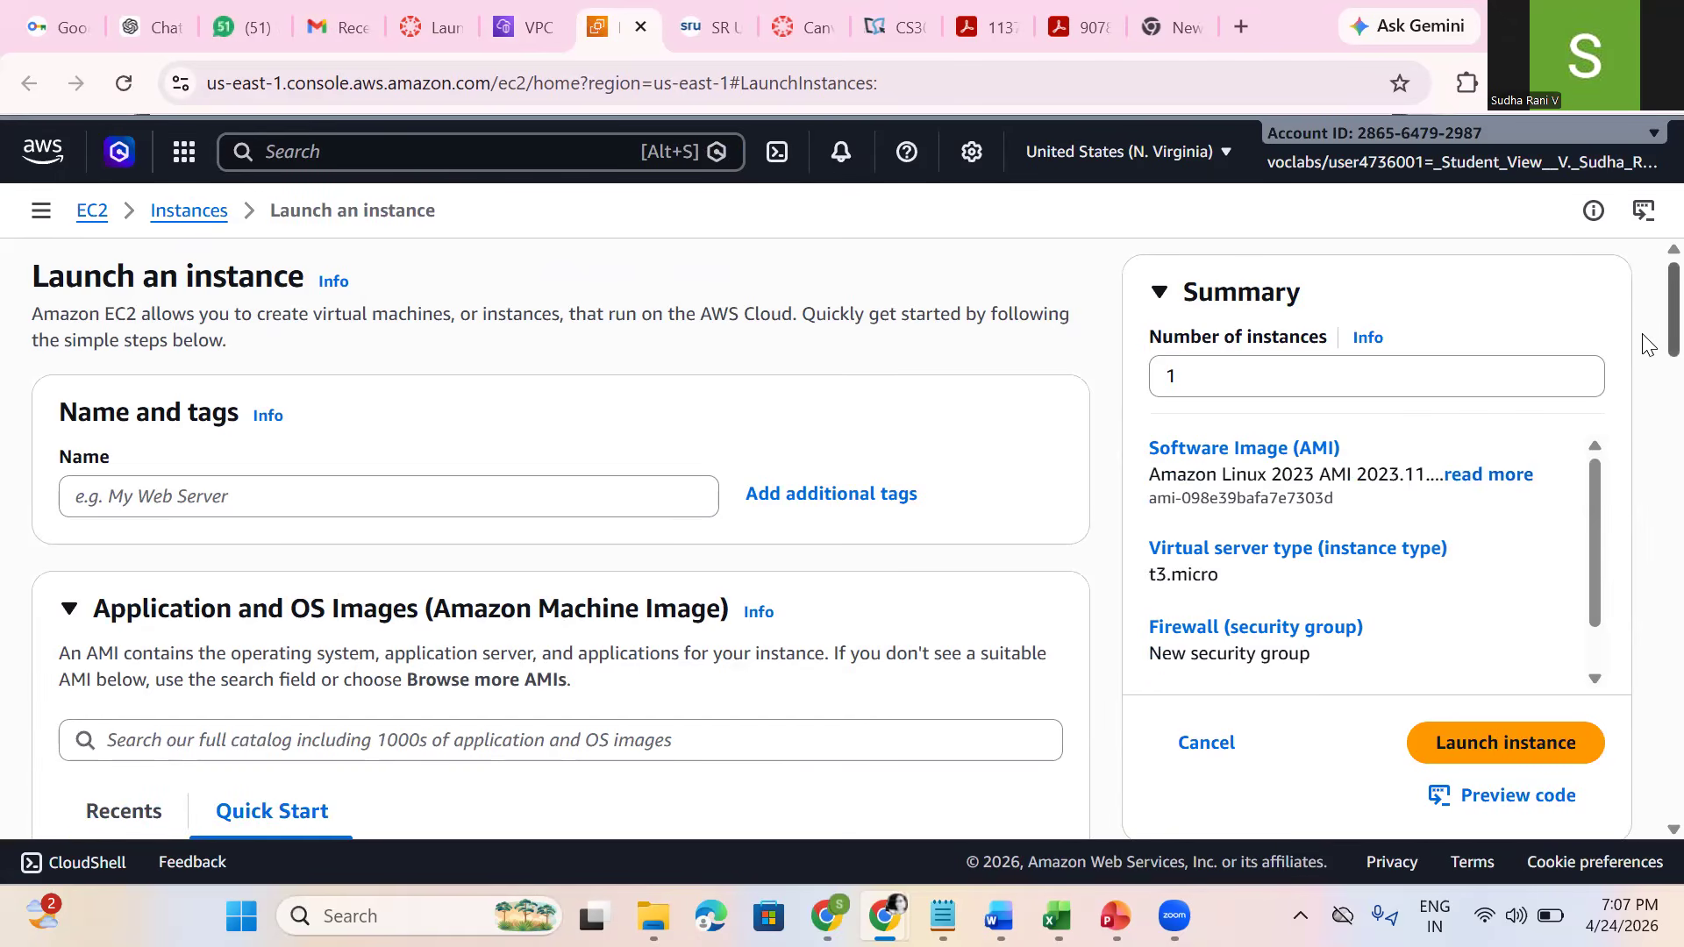
left_click_drag(1647, 340, 1645, 260)
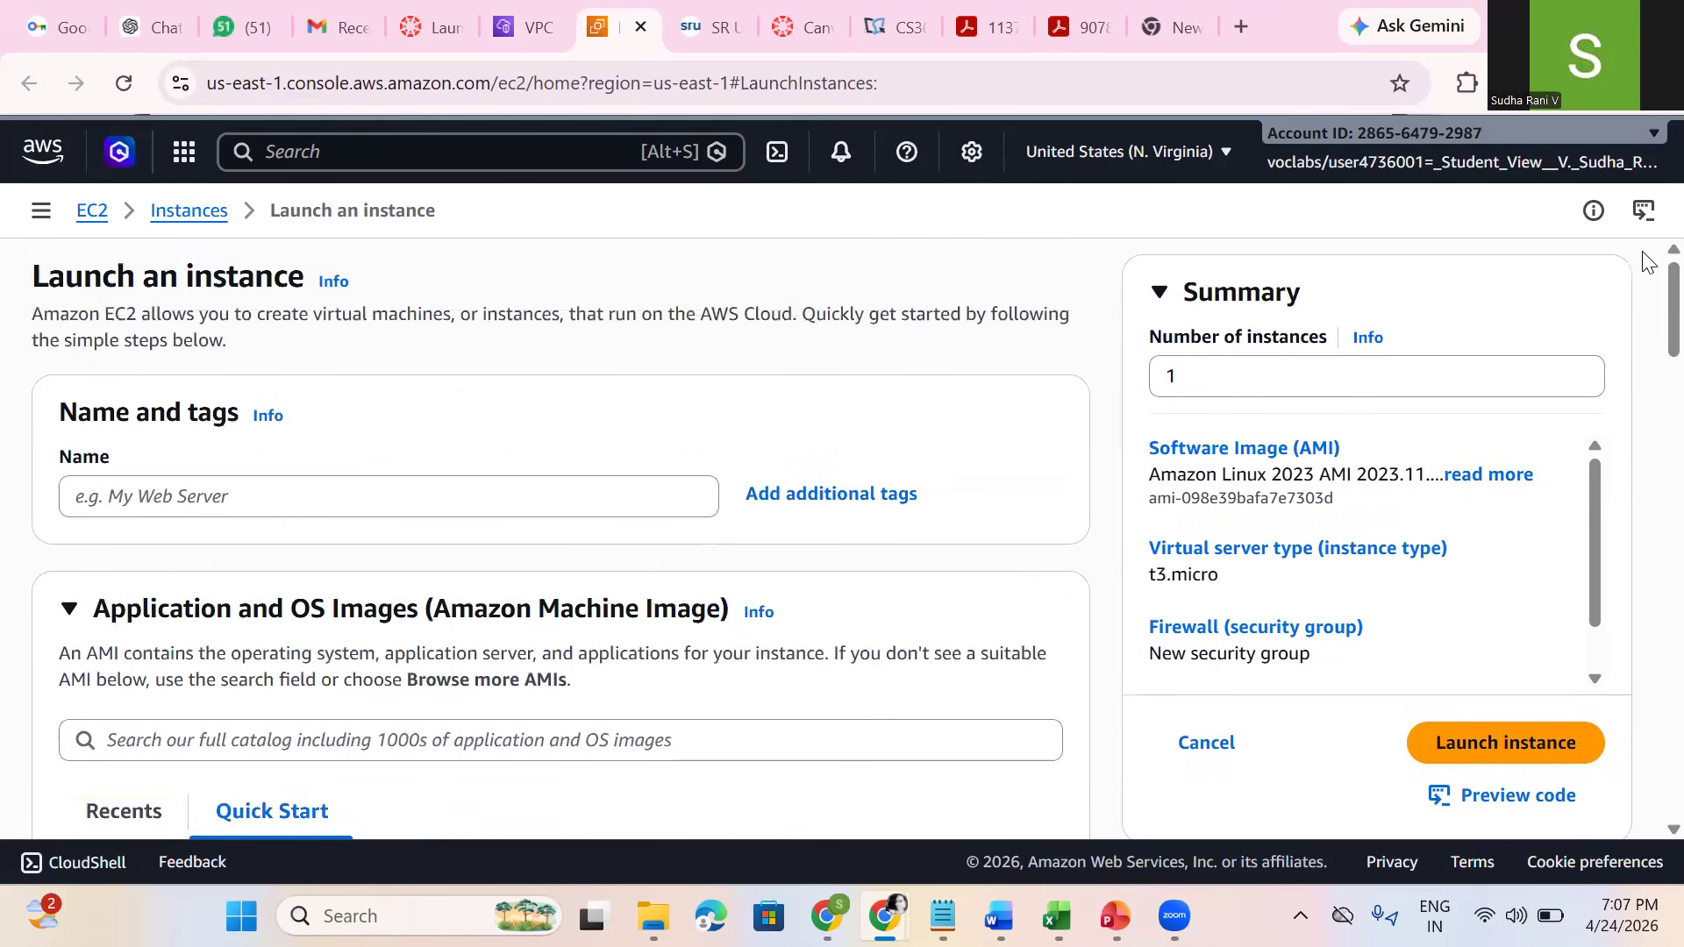
left_click(279, 516)
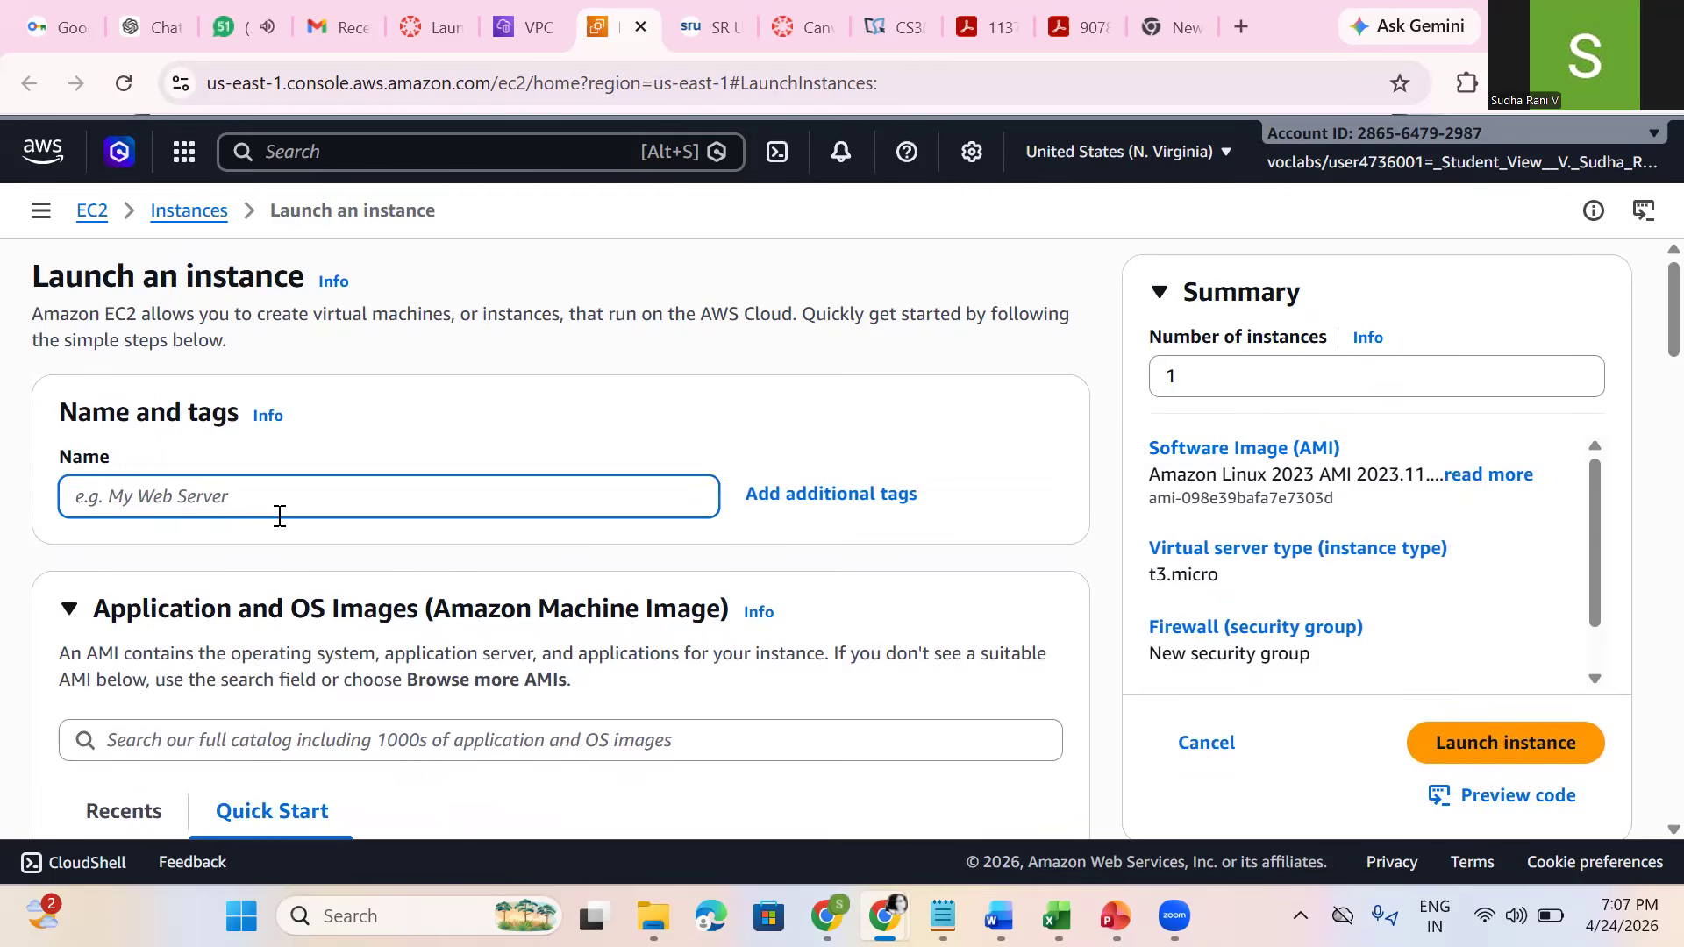
type("myvsr")
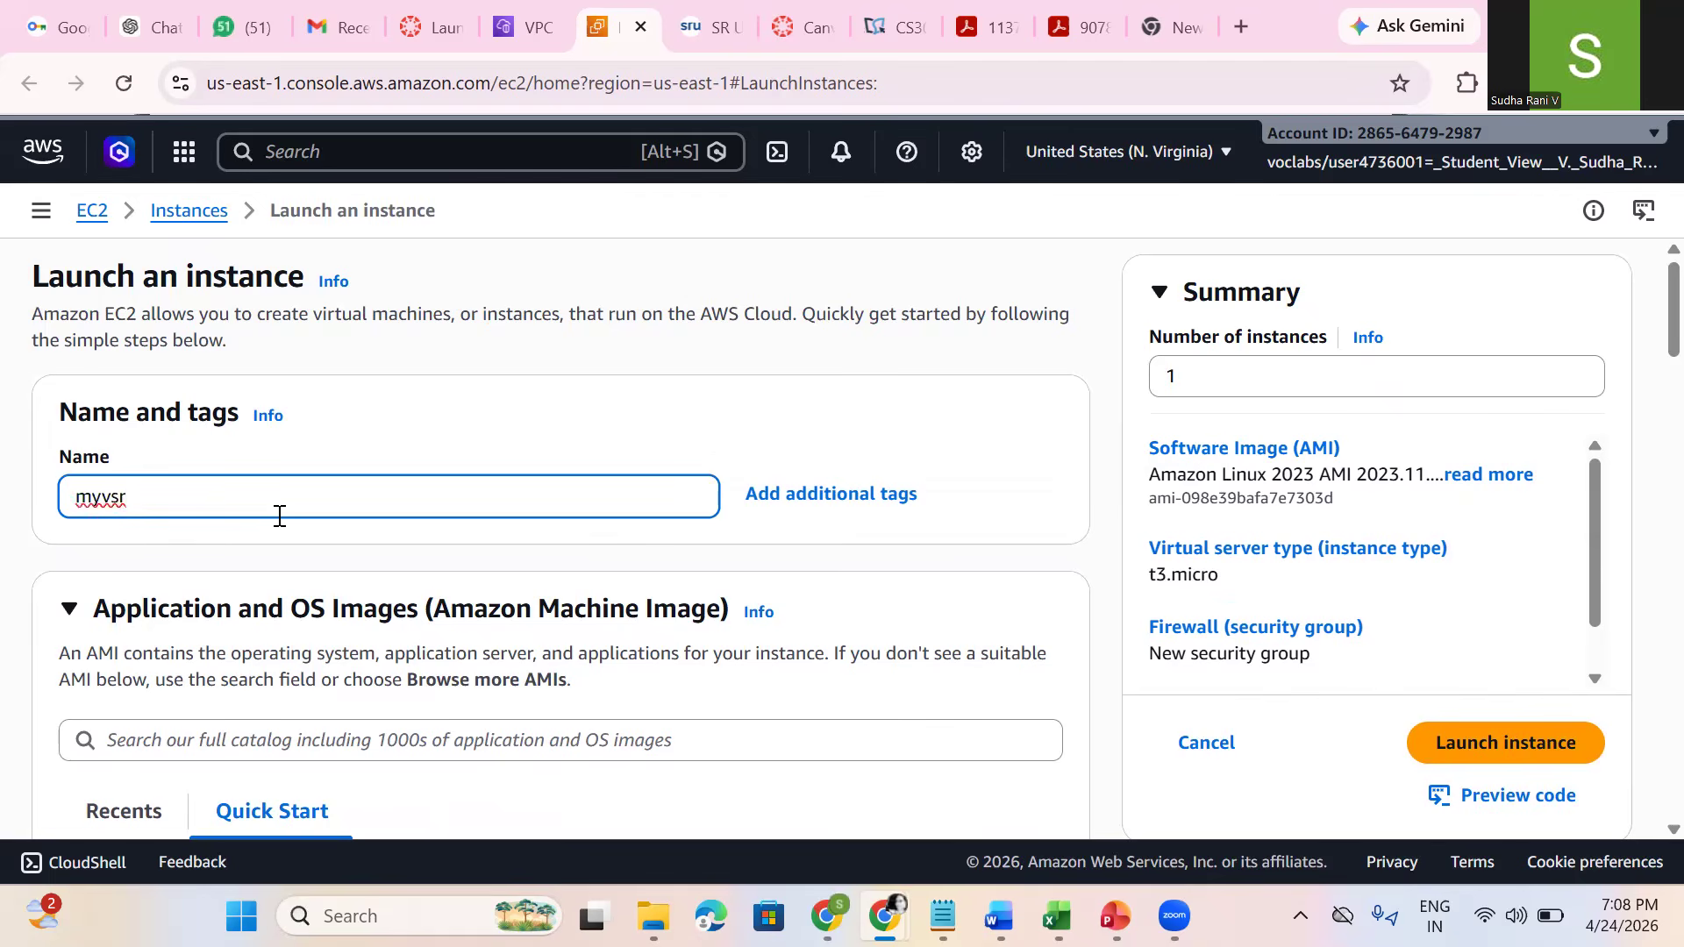
key("BackSpace")
type("ervice")
type("2404")
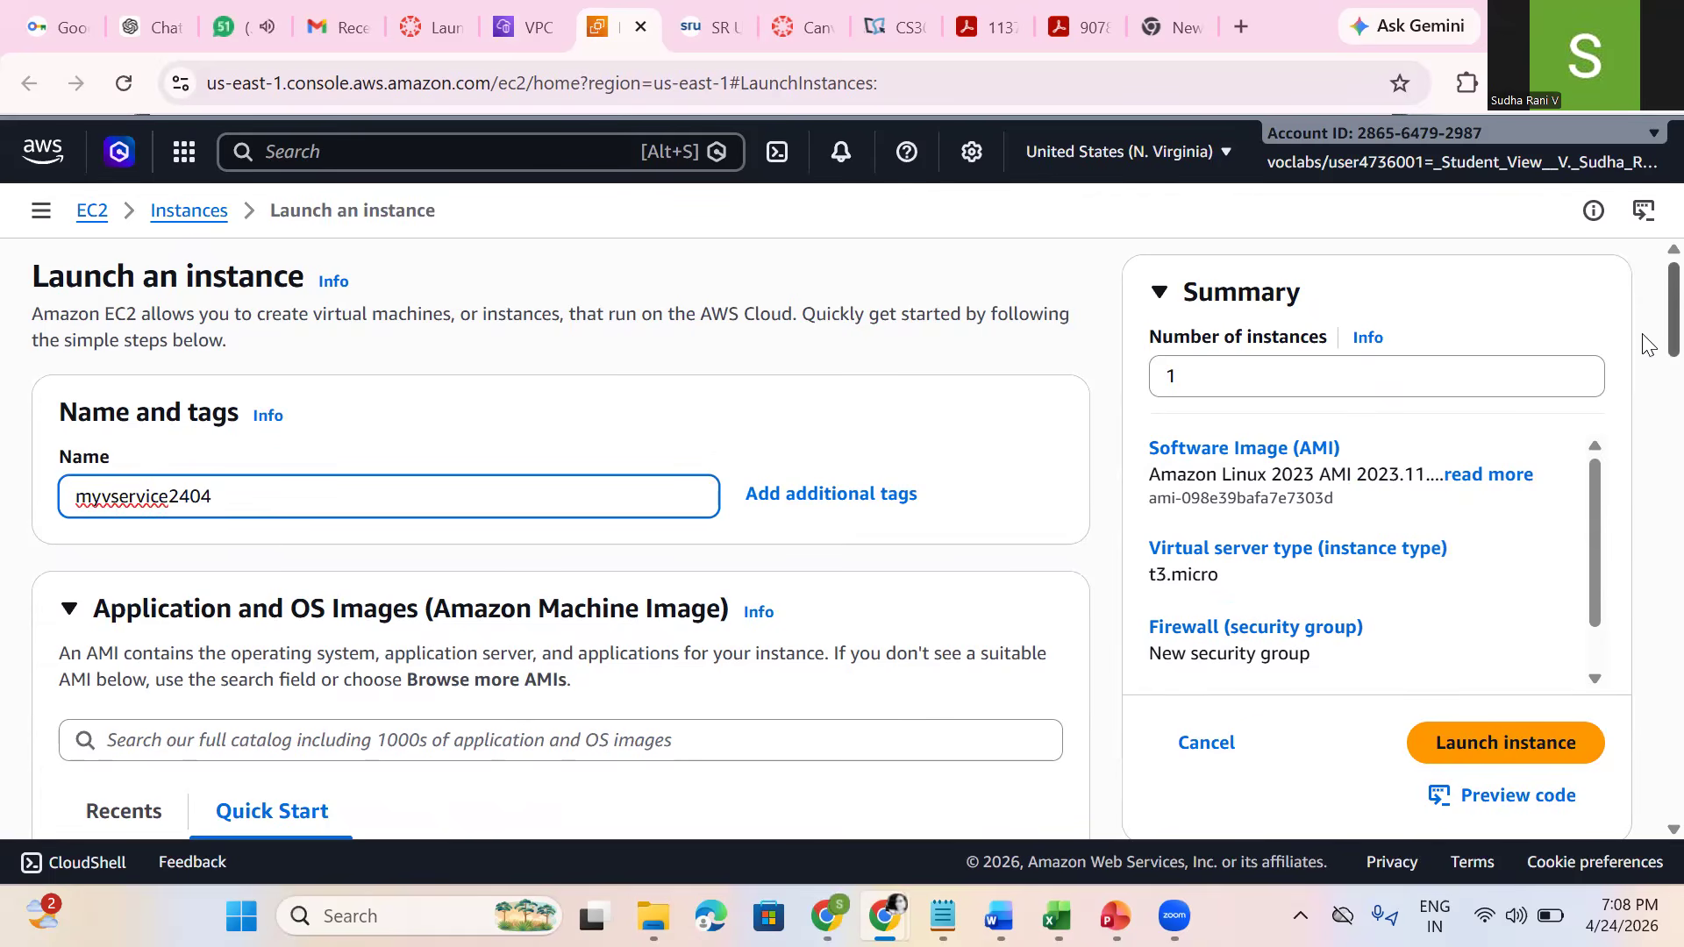
Step: Choose Windows as the instance's quick-start operating system image
scroll(1649, 379, "down", 2)
scroll(1649, 379, "down", 3)
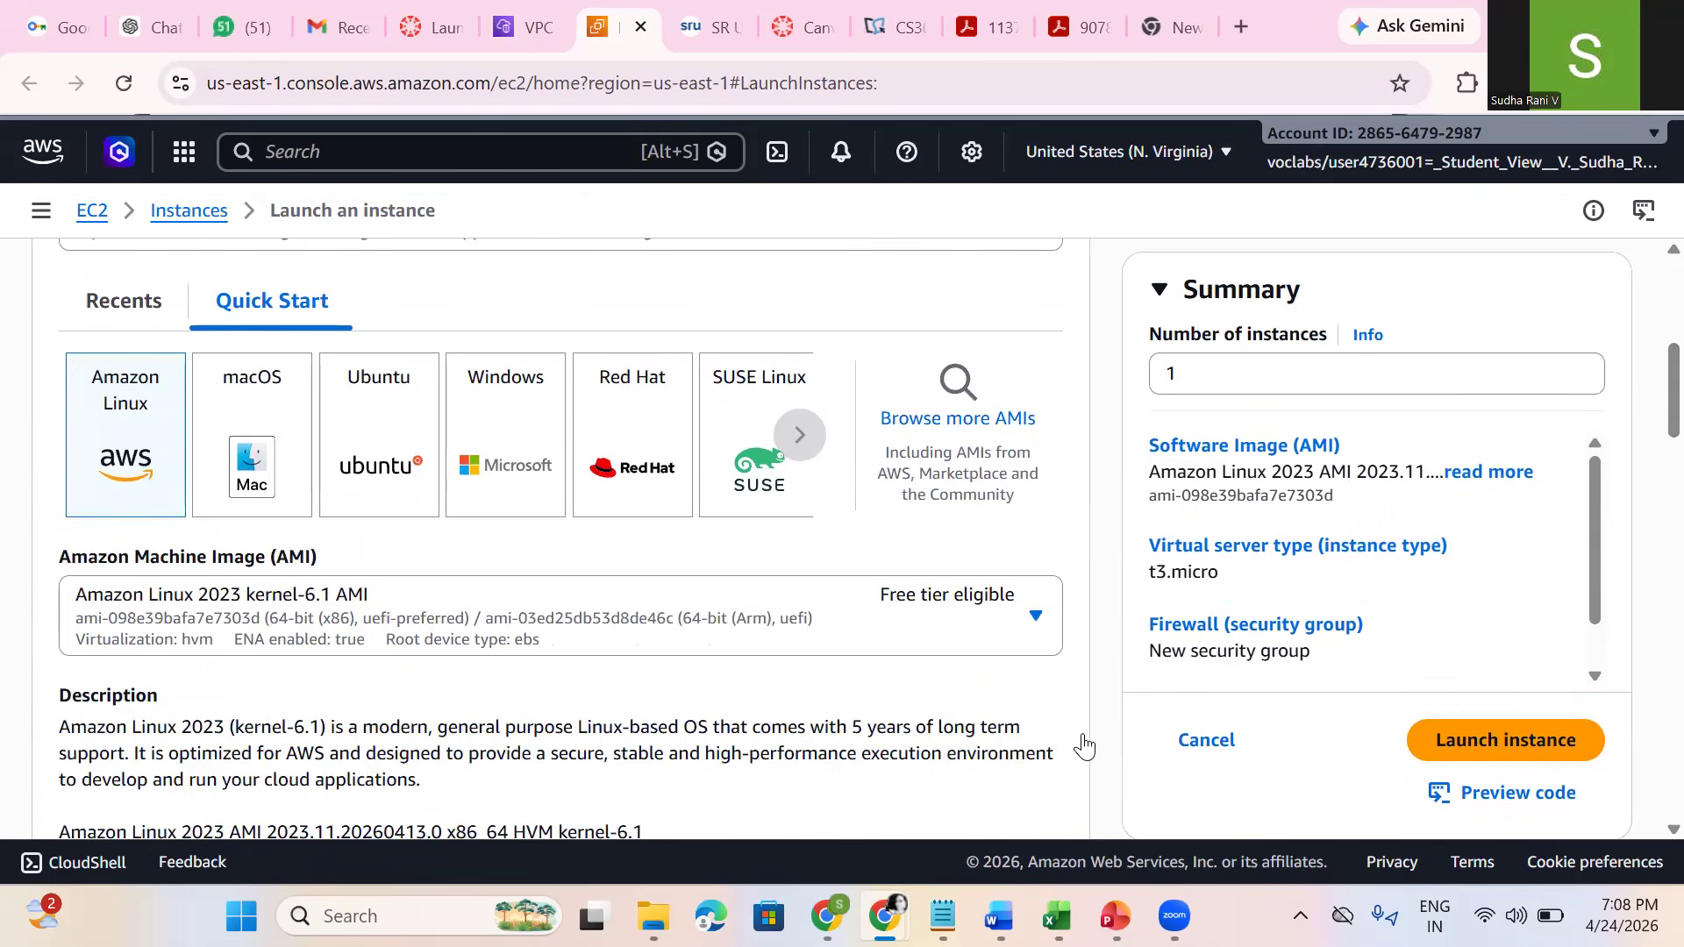
left_click(482, 435)
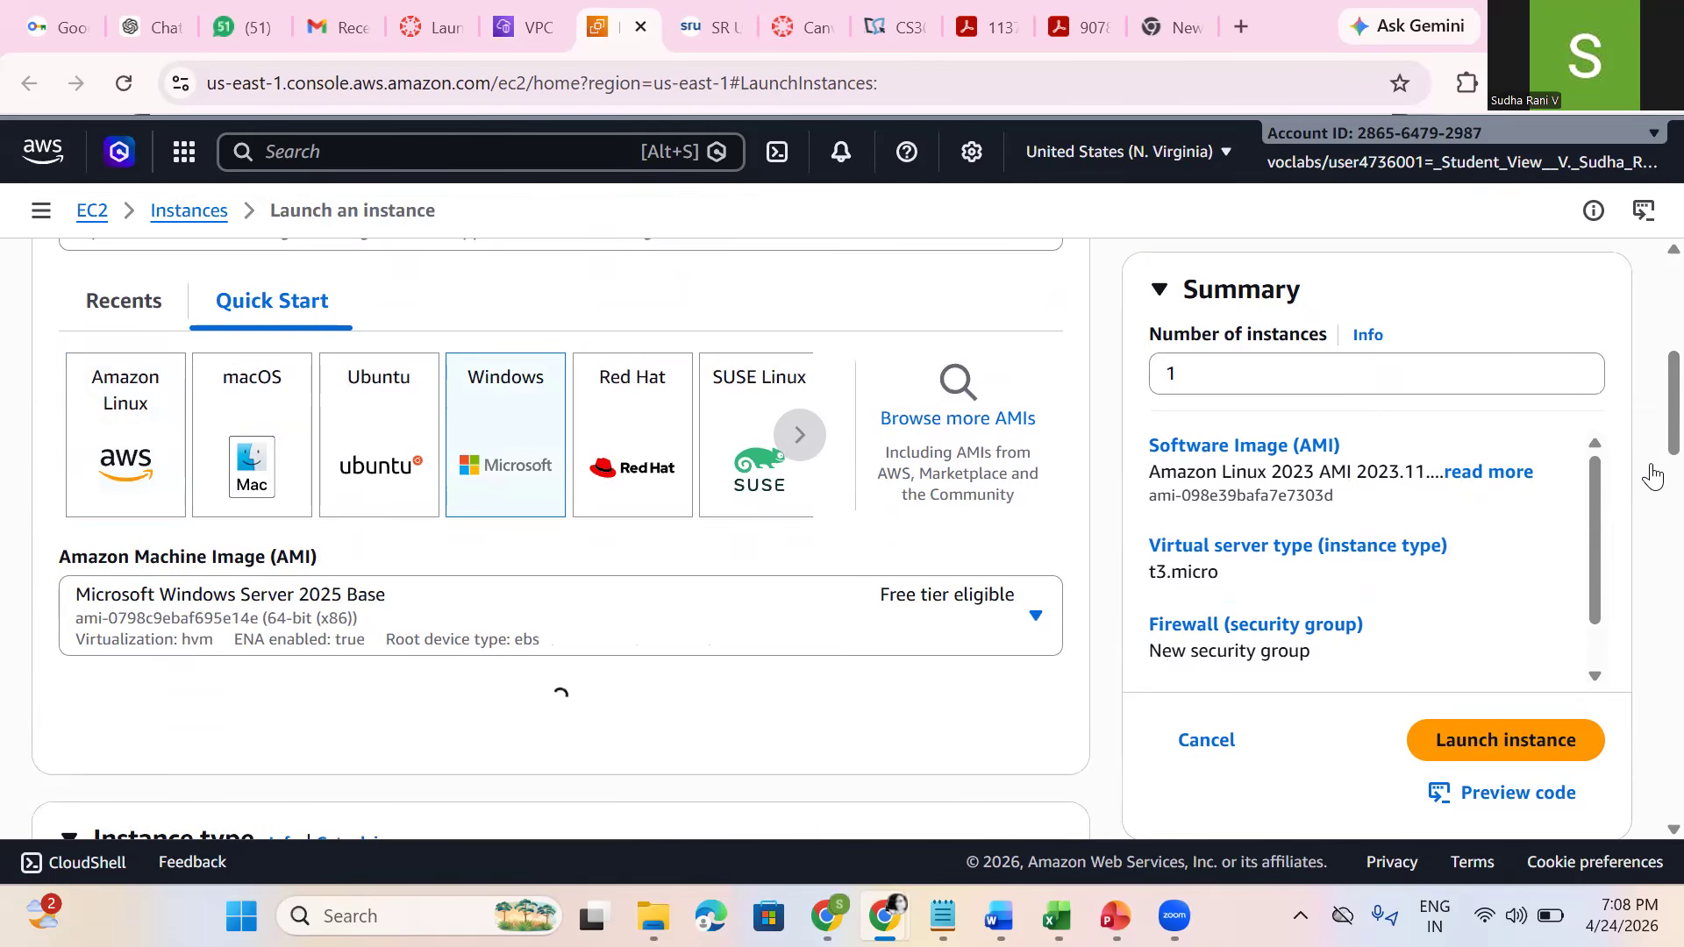
Step: Allow HTTPS and HTTP traffic from the internet in the instance's new security group
scroll(1646, 518, "down", 6)
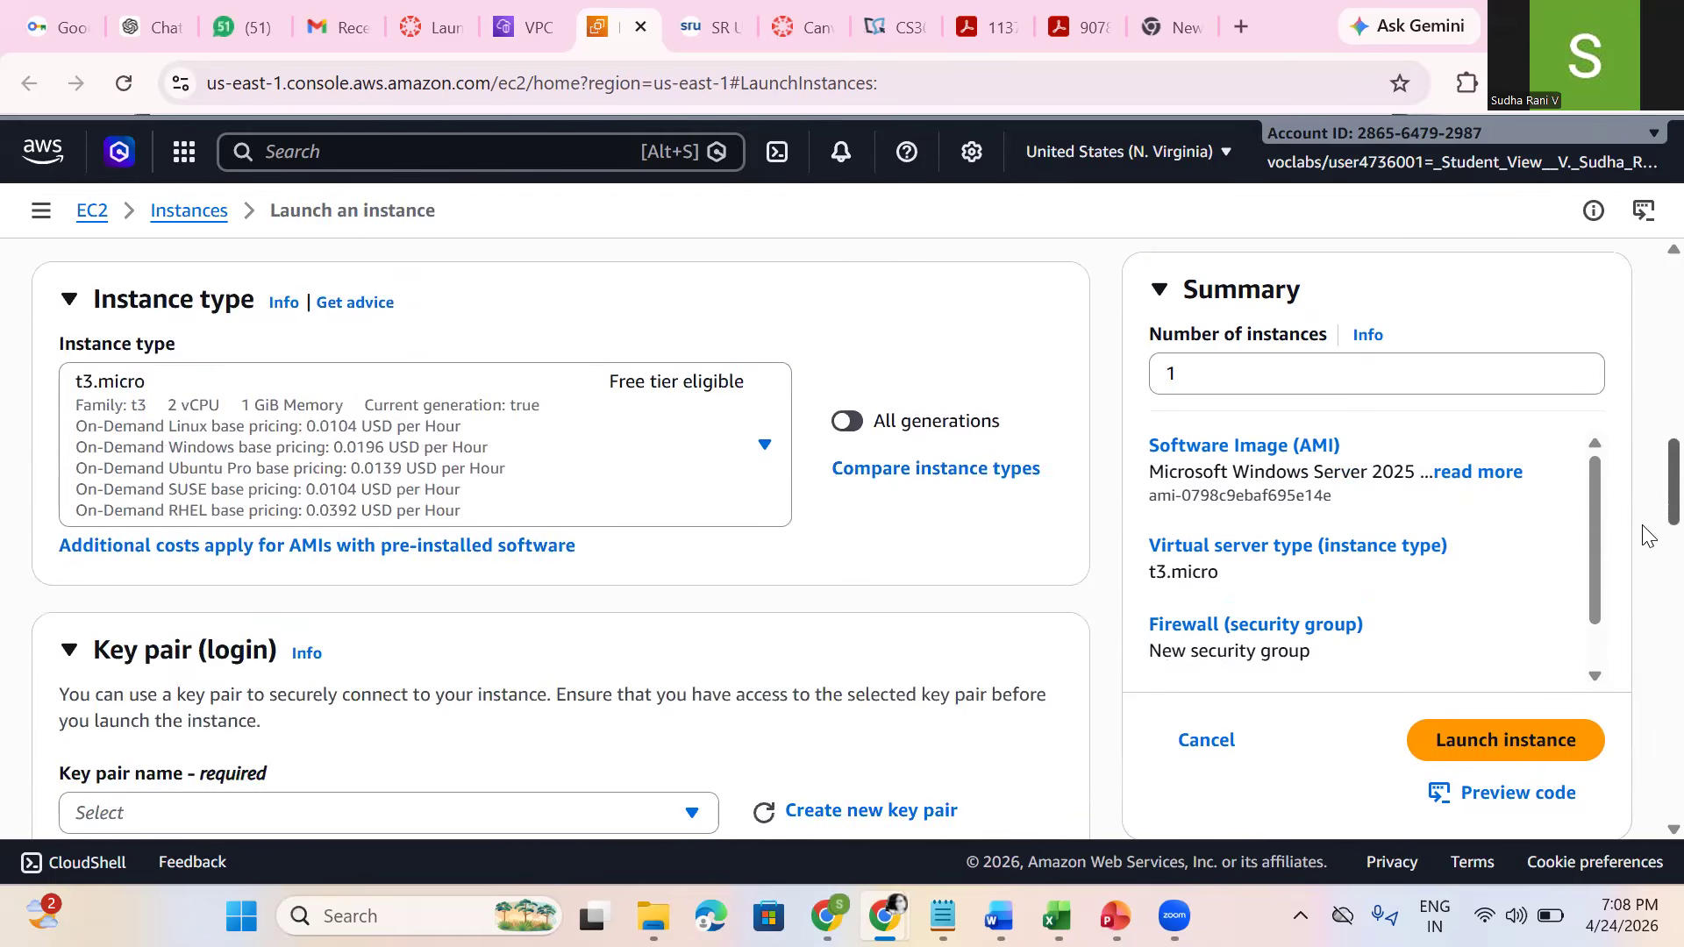
scroll(1646, 539, "down", 1)
scroll(1646, 552, "down", 2)
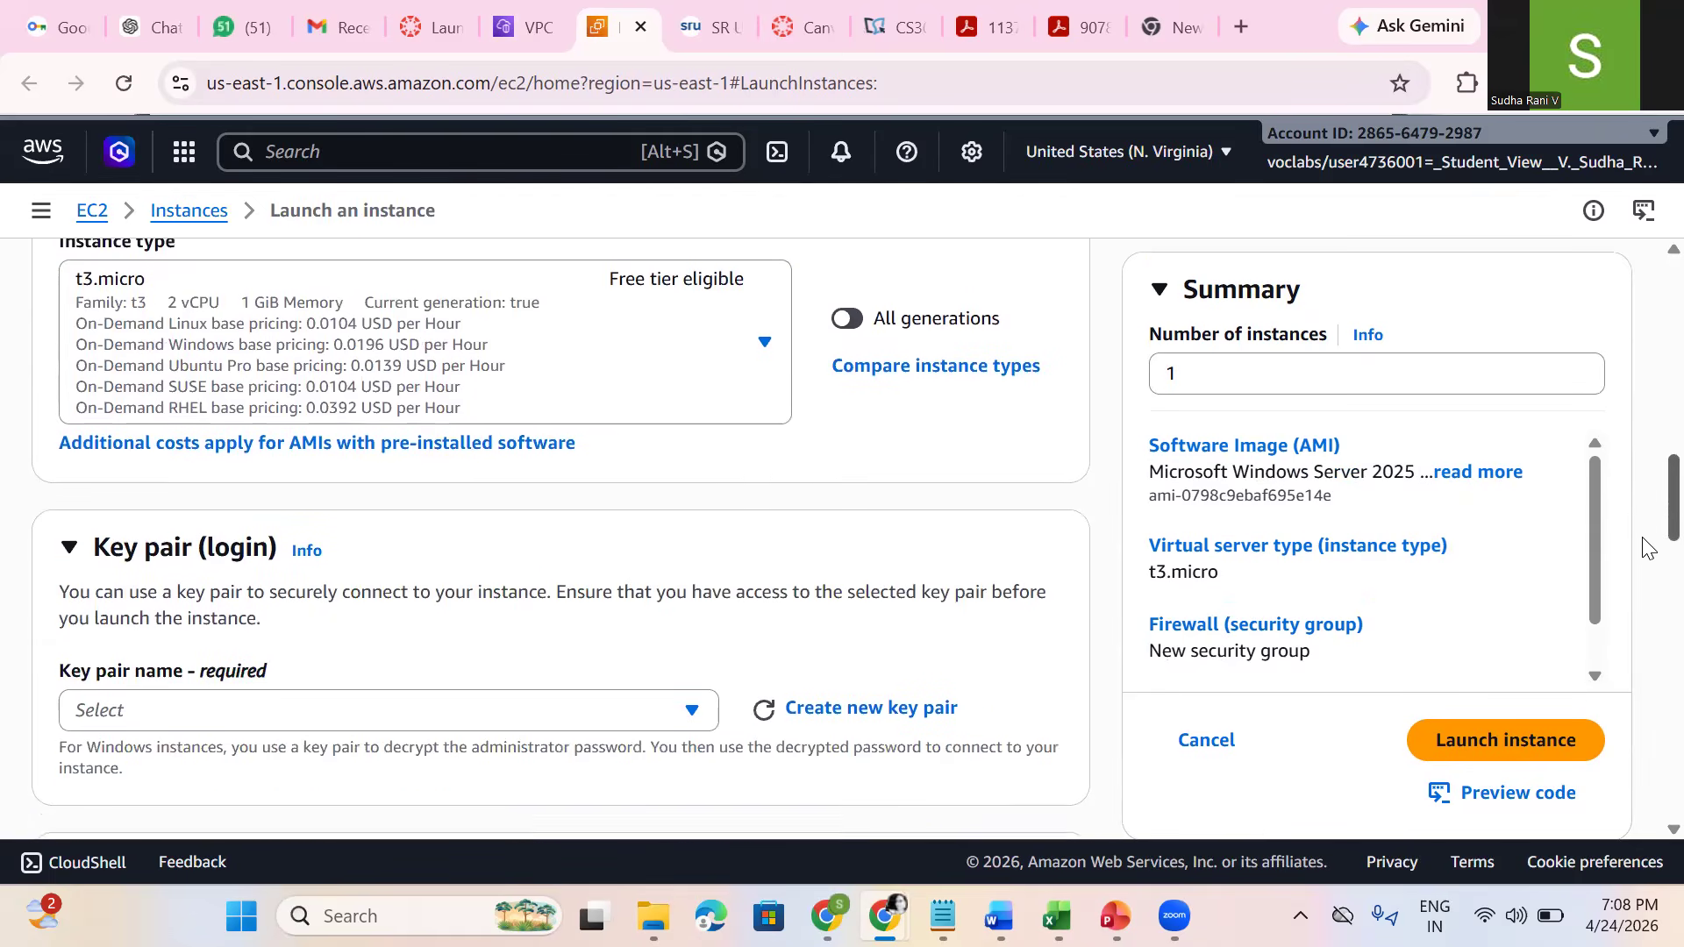
scroll(1646, 581, "down", 5)
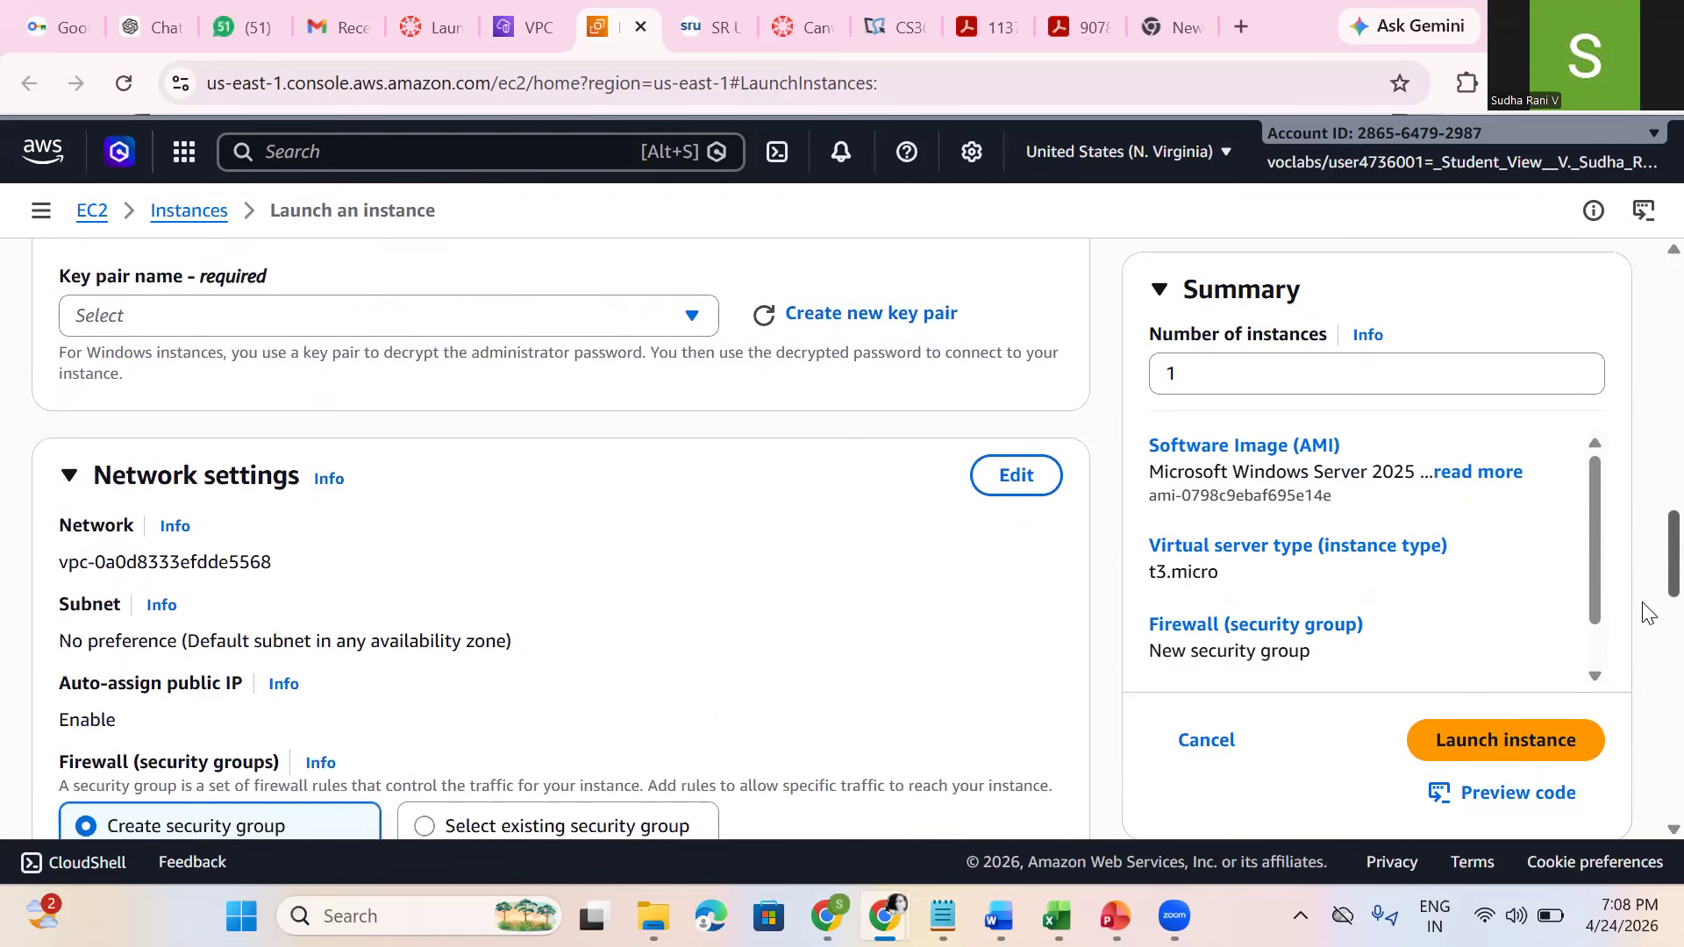
scroll(1646, 659, "down", 3)
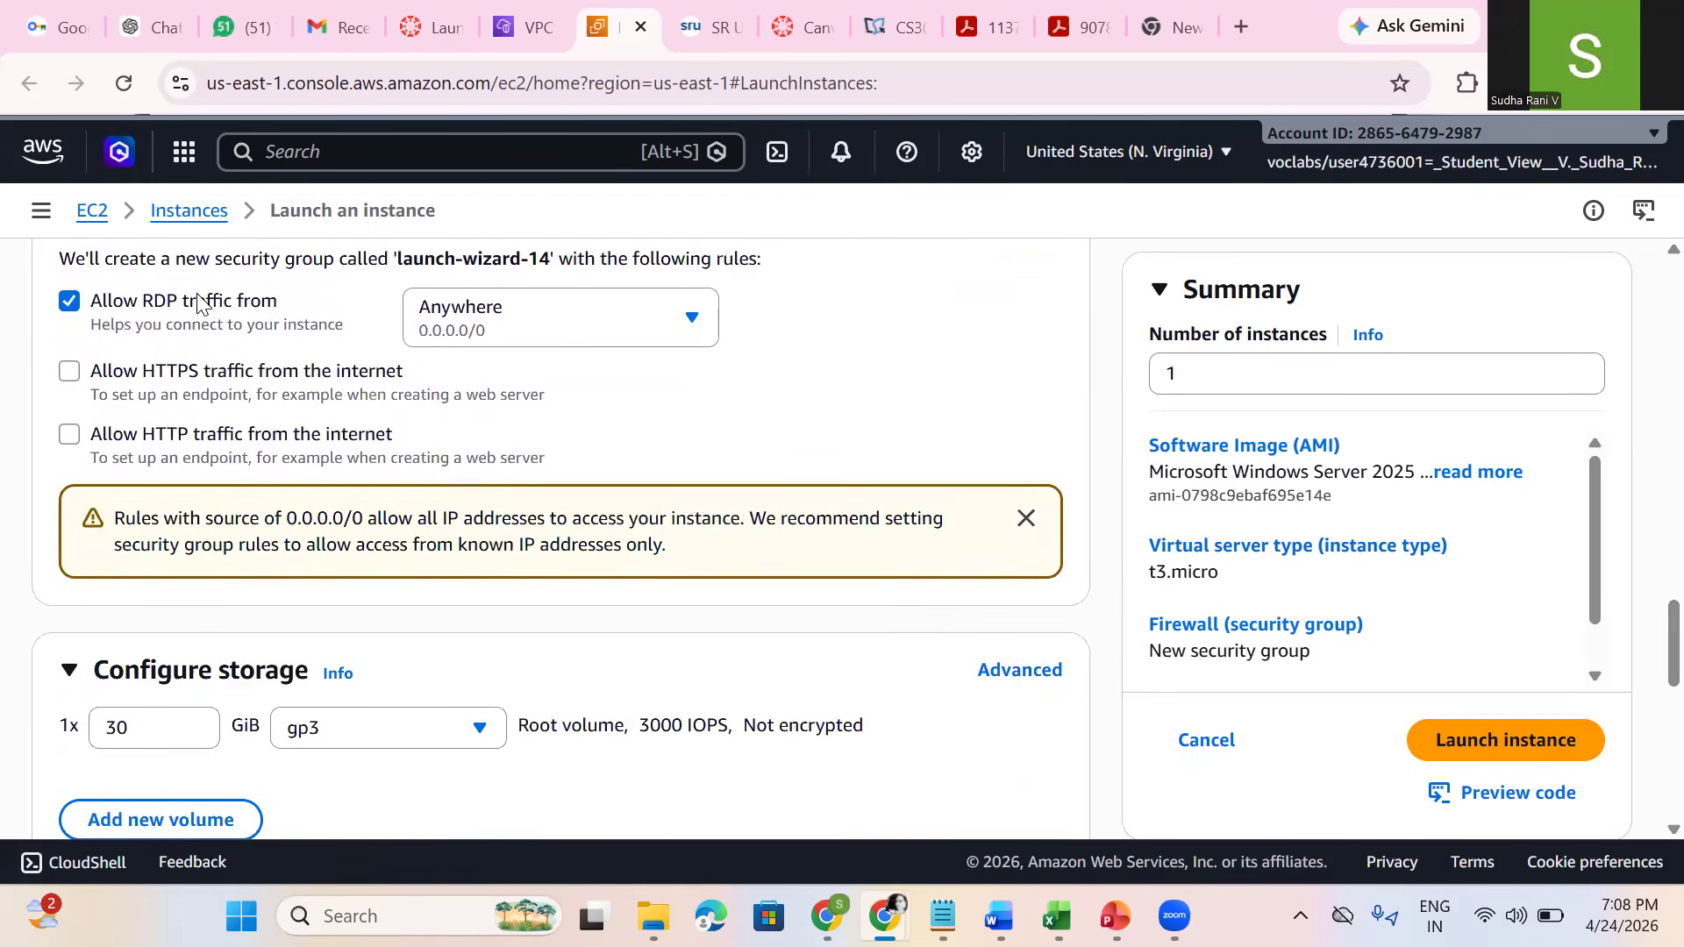
left_click(70, 370)
left_click(70, 438)
Step: Launch the instance using the existing key pair vockey
left_click_drag(1644, 649, 1645, 748)
scroll(1645, 763, "down", 2)
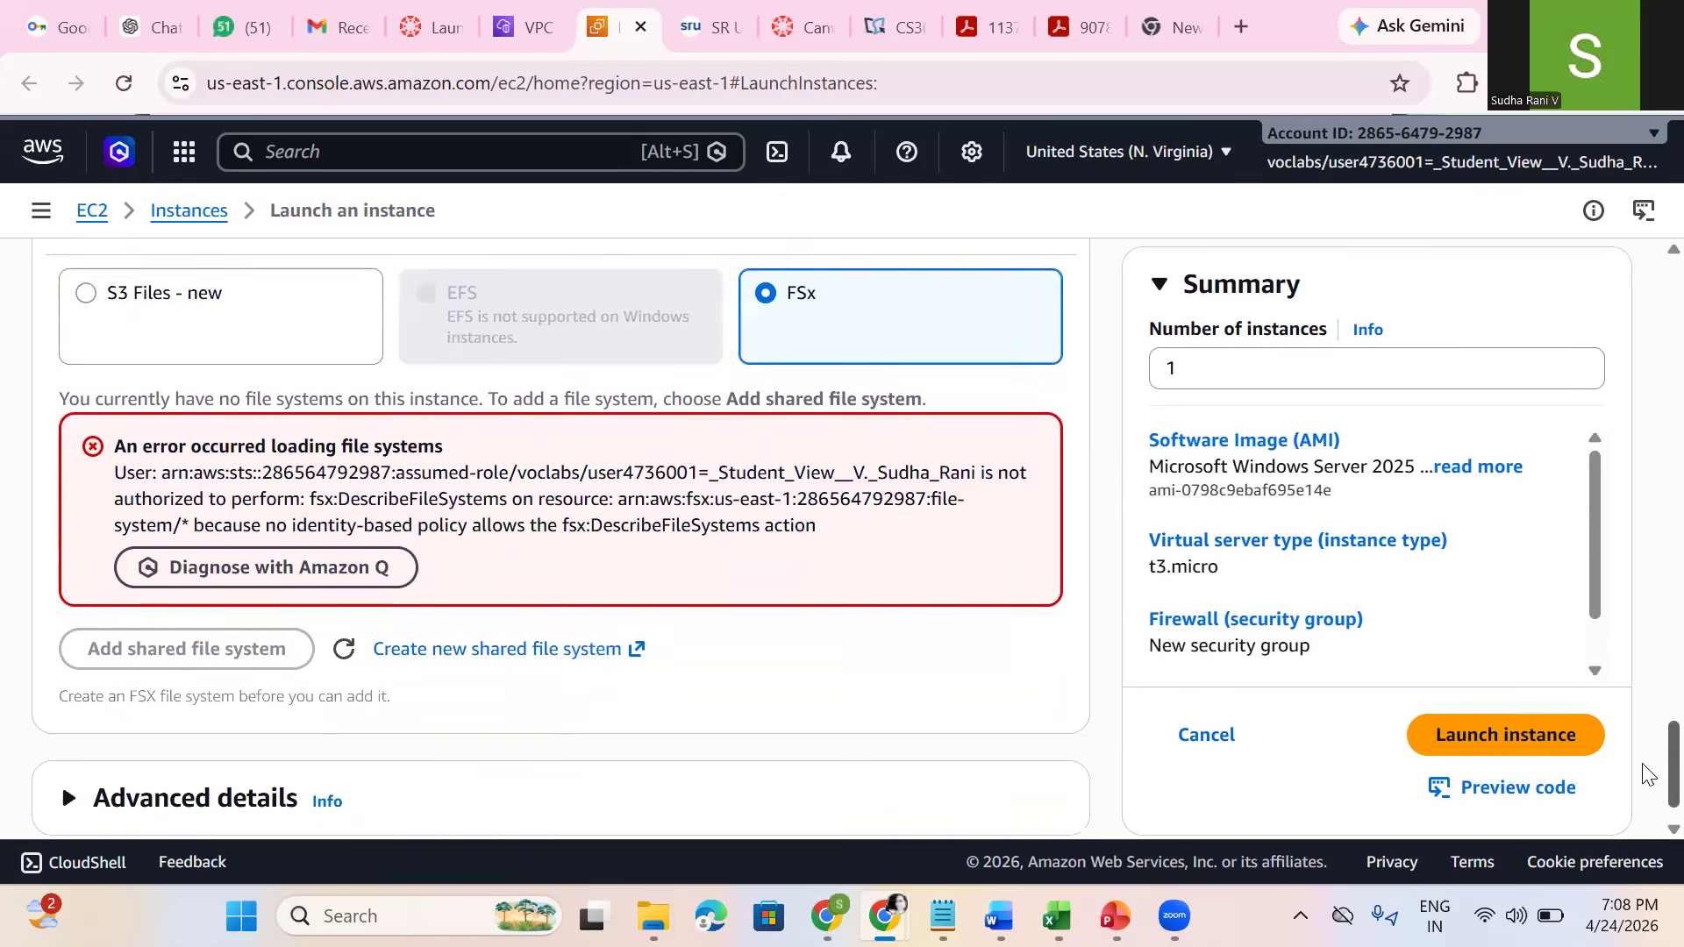
left_click_drag(1645, 798, 1645, 693)
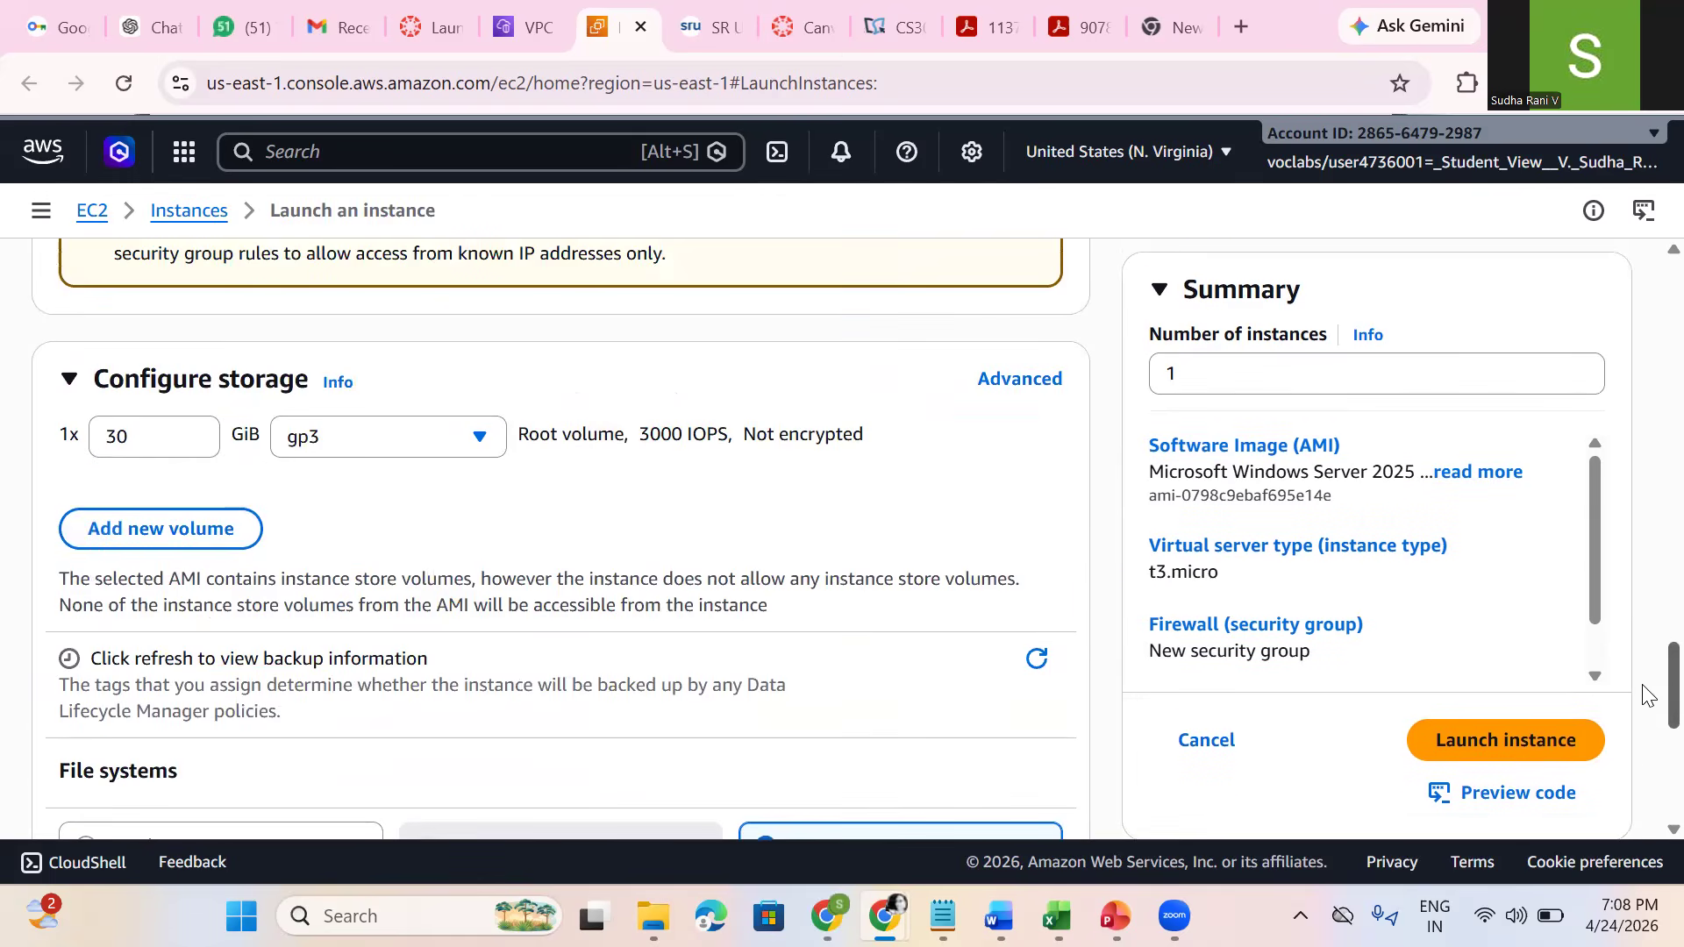
left_click(1499, 742)
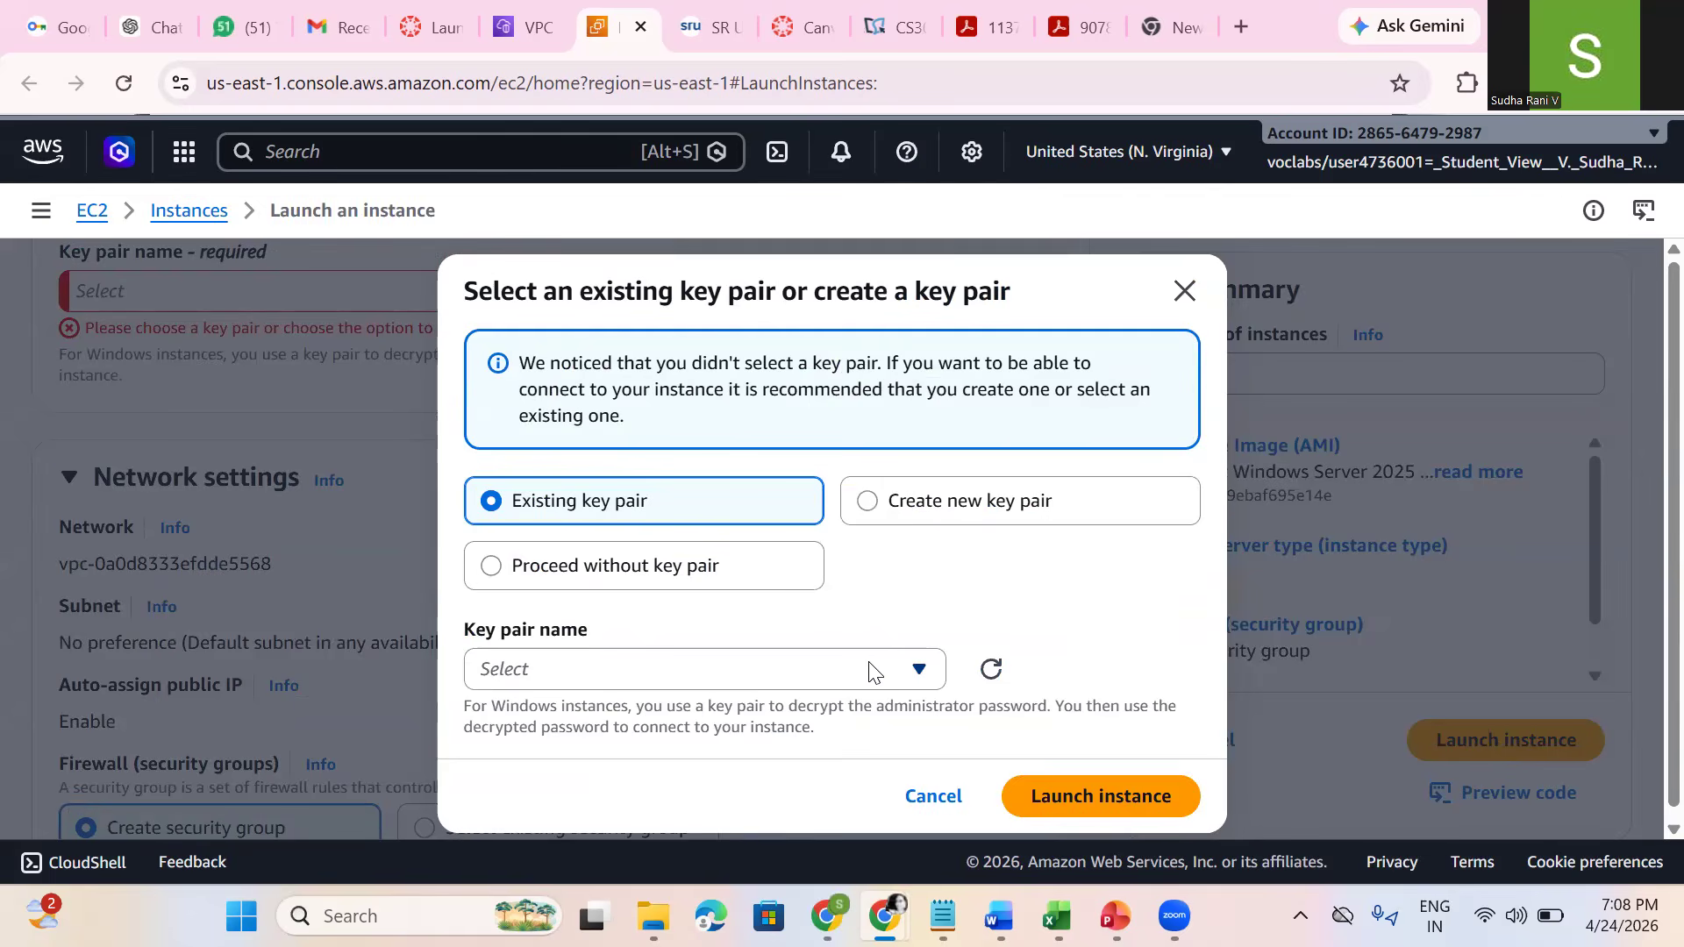
left_click(833, 675)
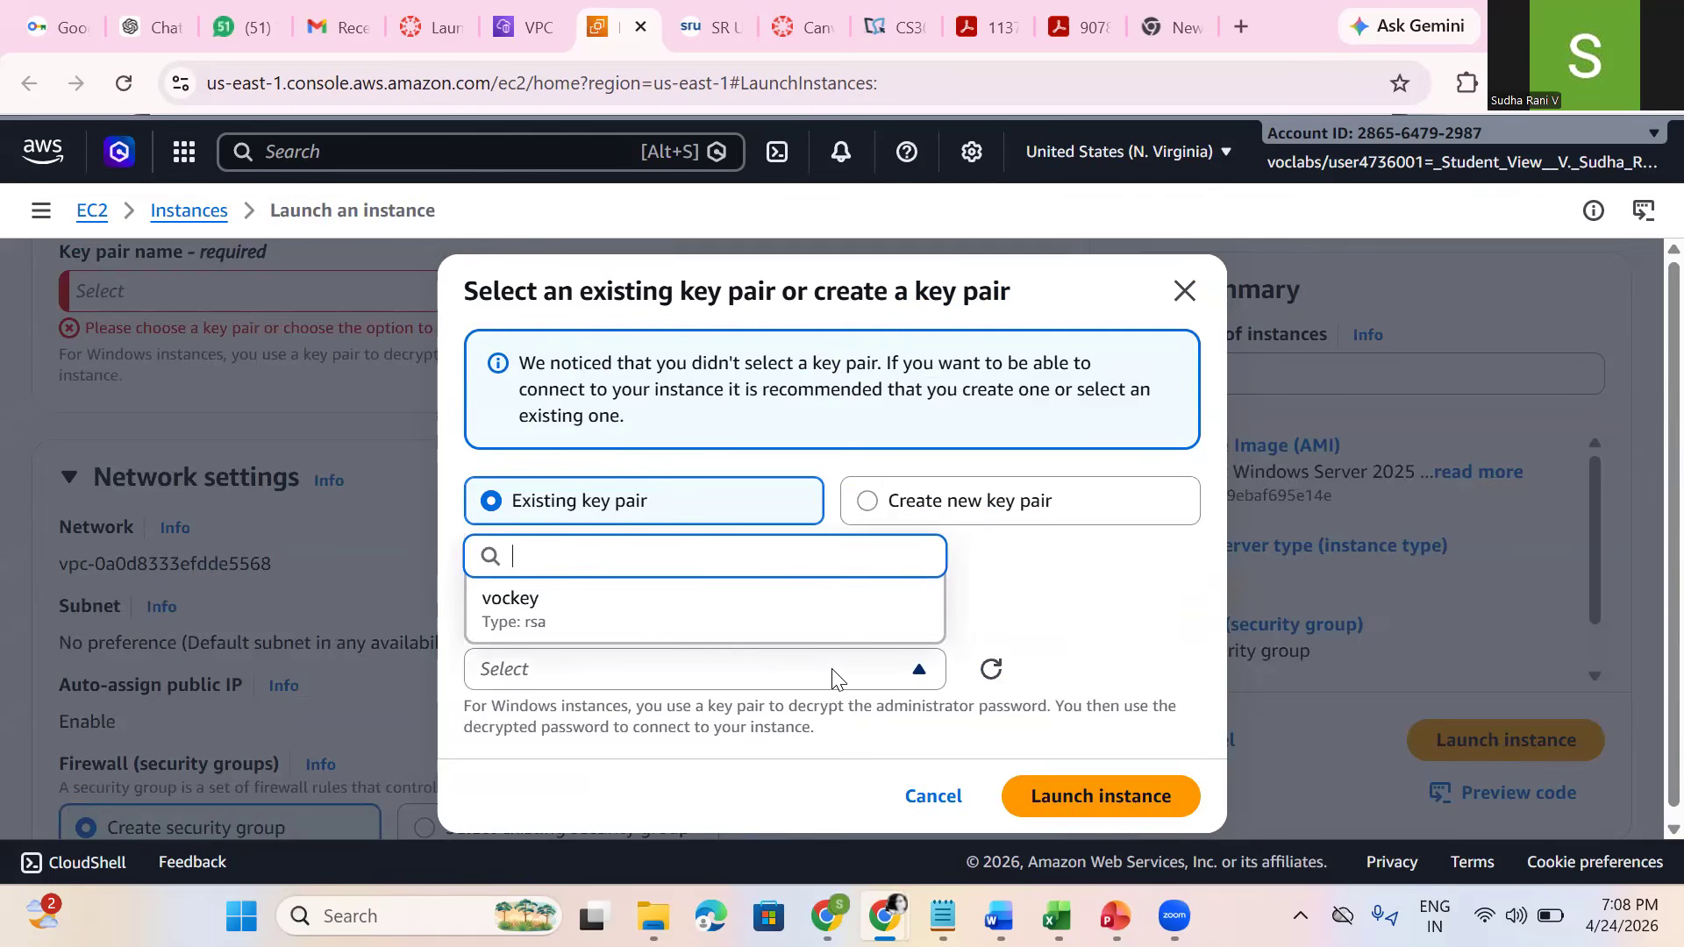
left_click(844, 626)
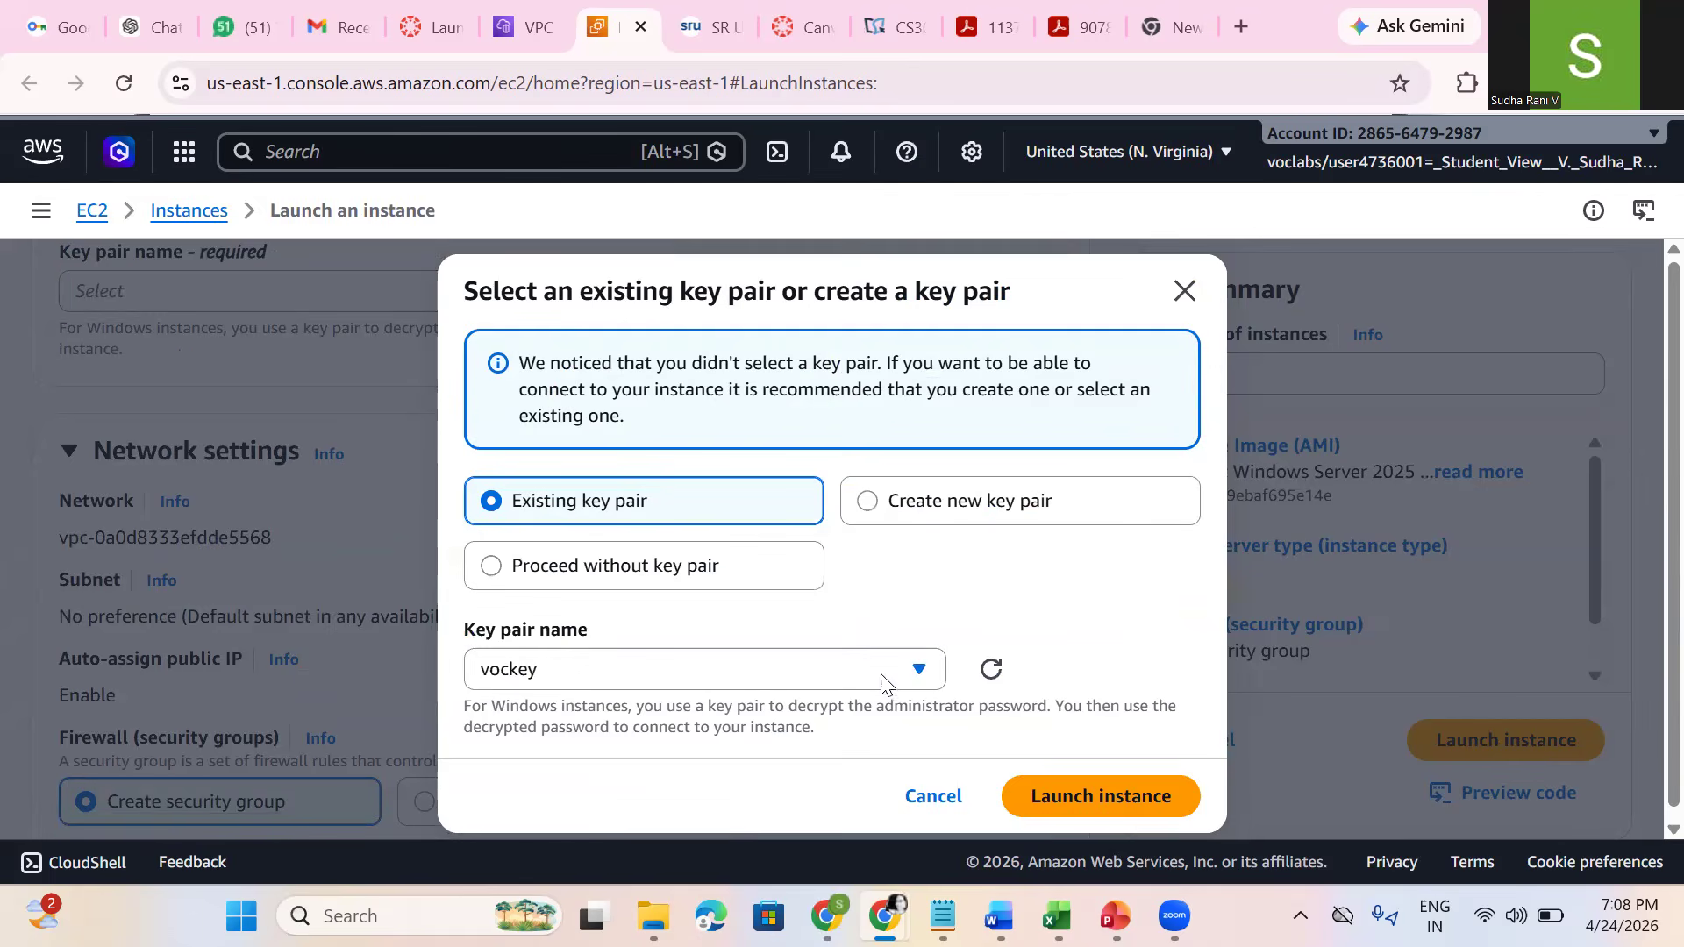
left_click(1051, 796)
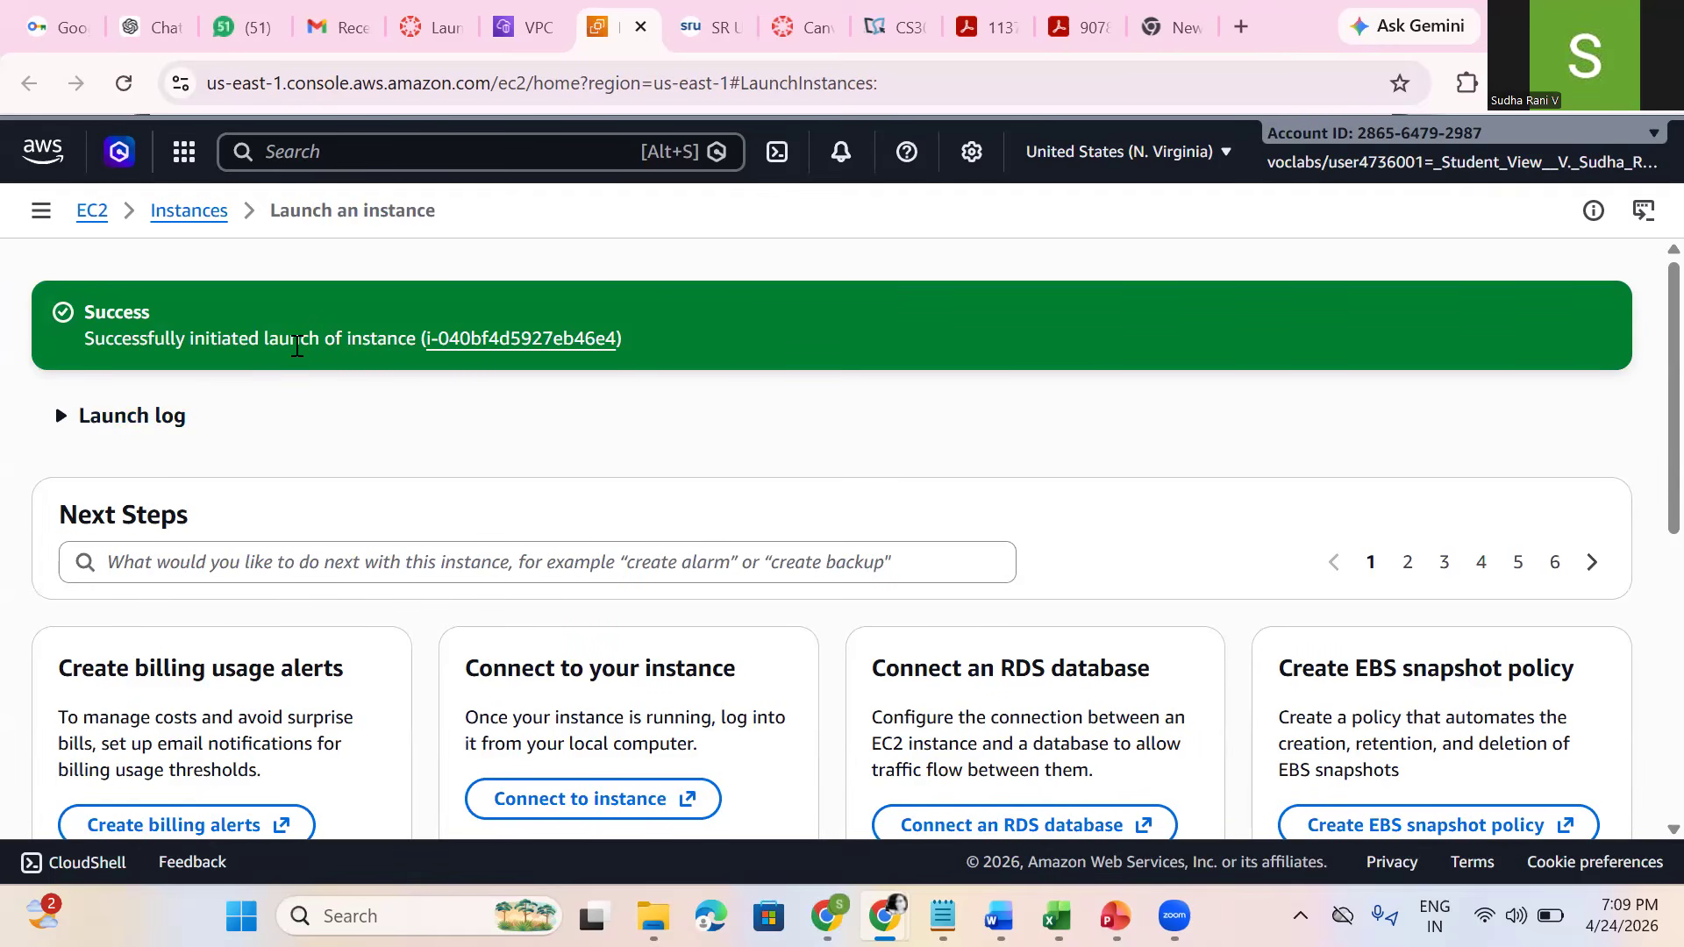
Step: View the new instance's details page, then open the EC2 dashboard from the launch page
left_click(450, 338)
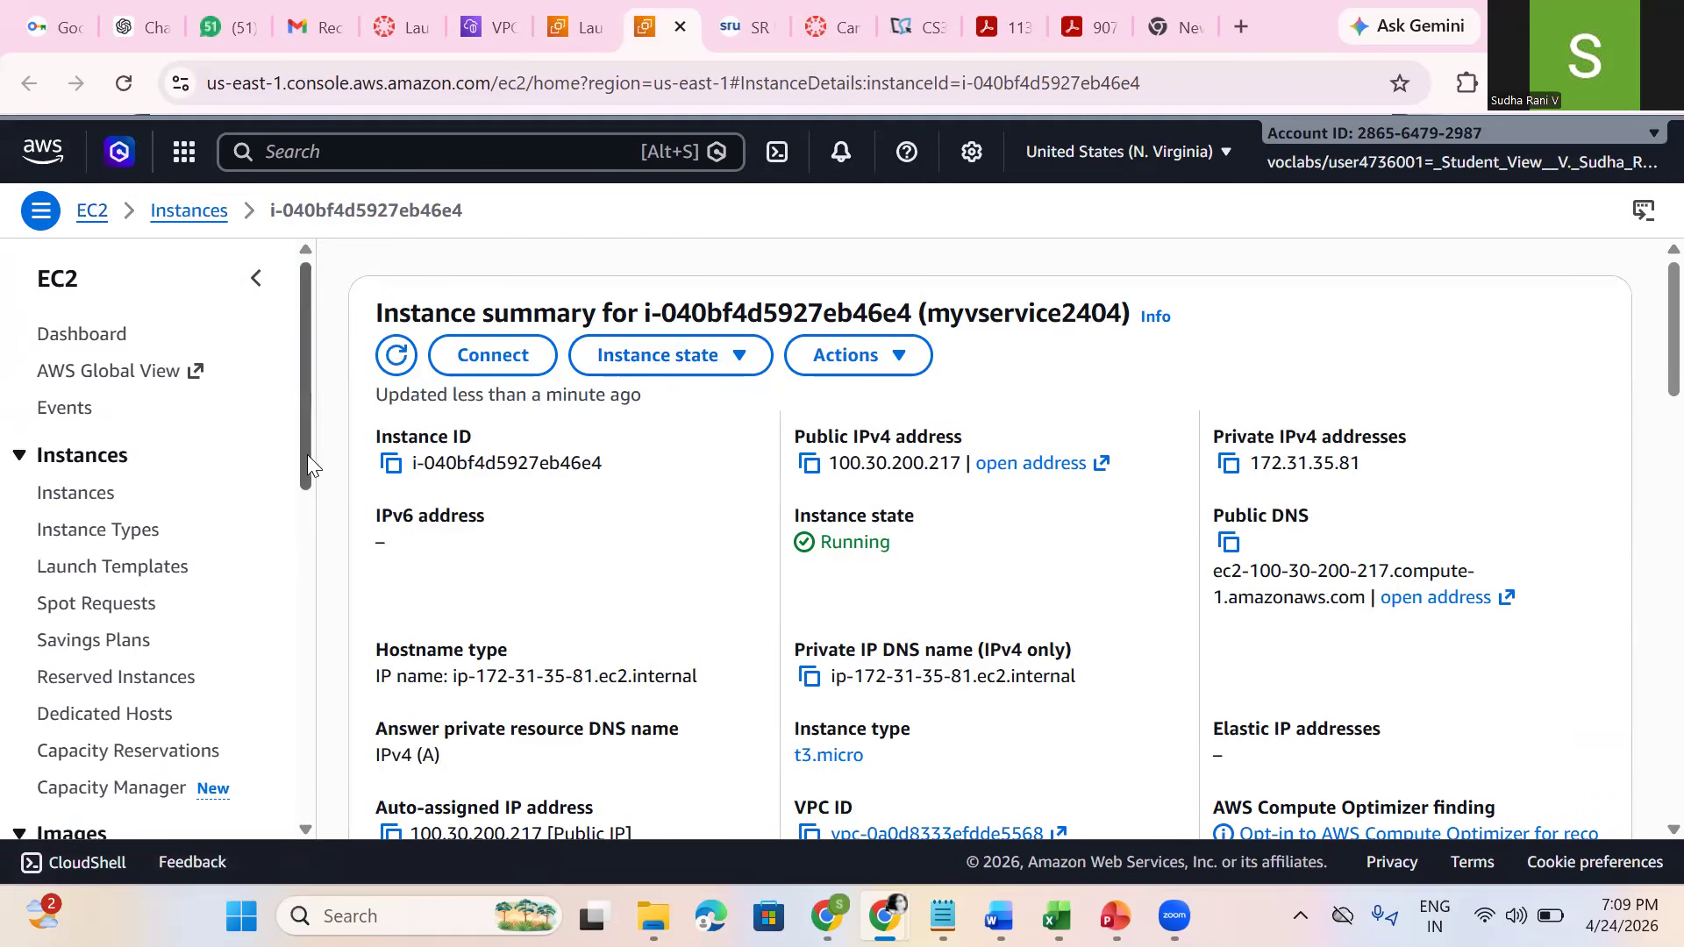
left_click_drag(305, 456, 277, 862)
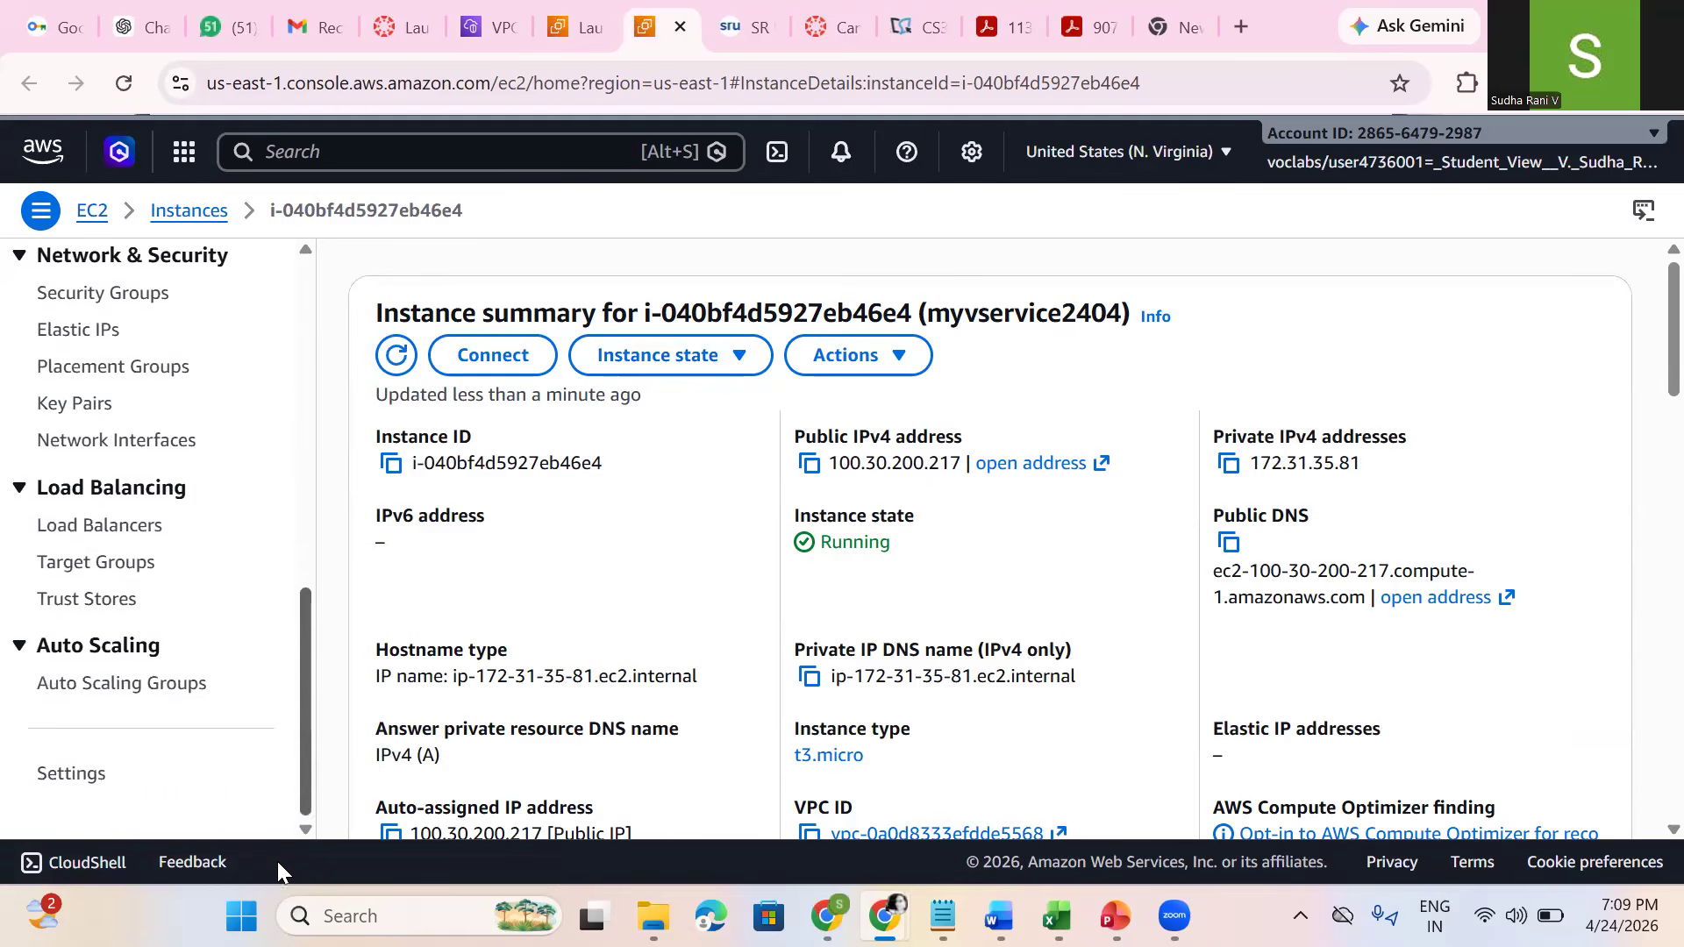
left_click(572, 35)
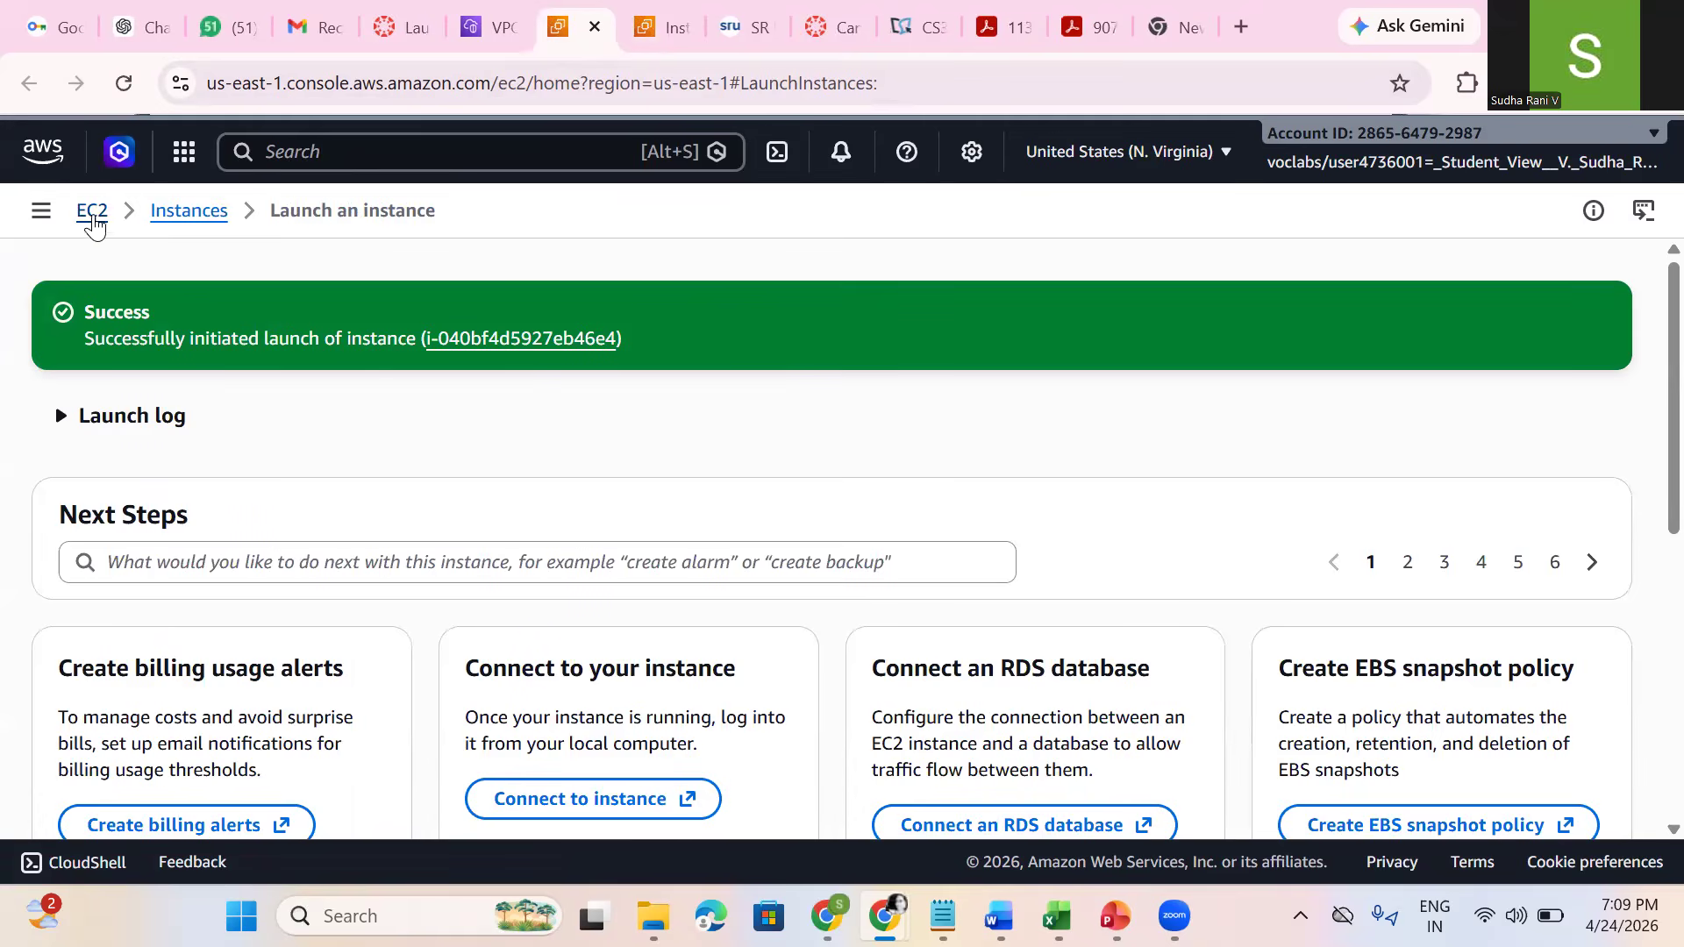
left_click(92, 226)
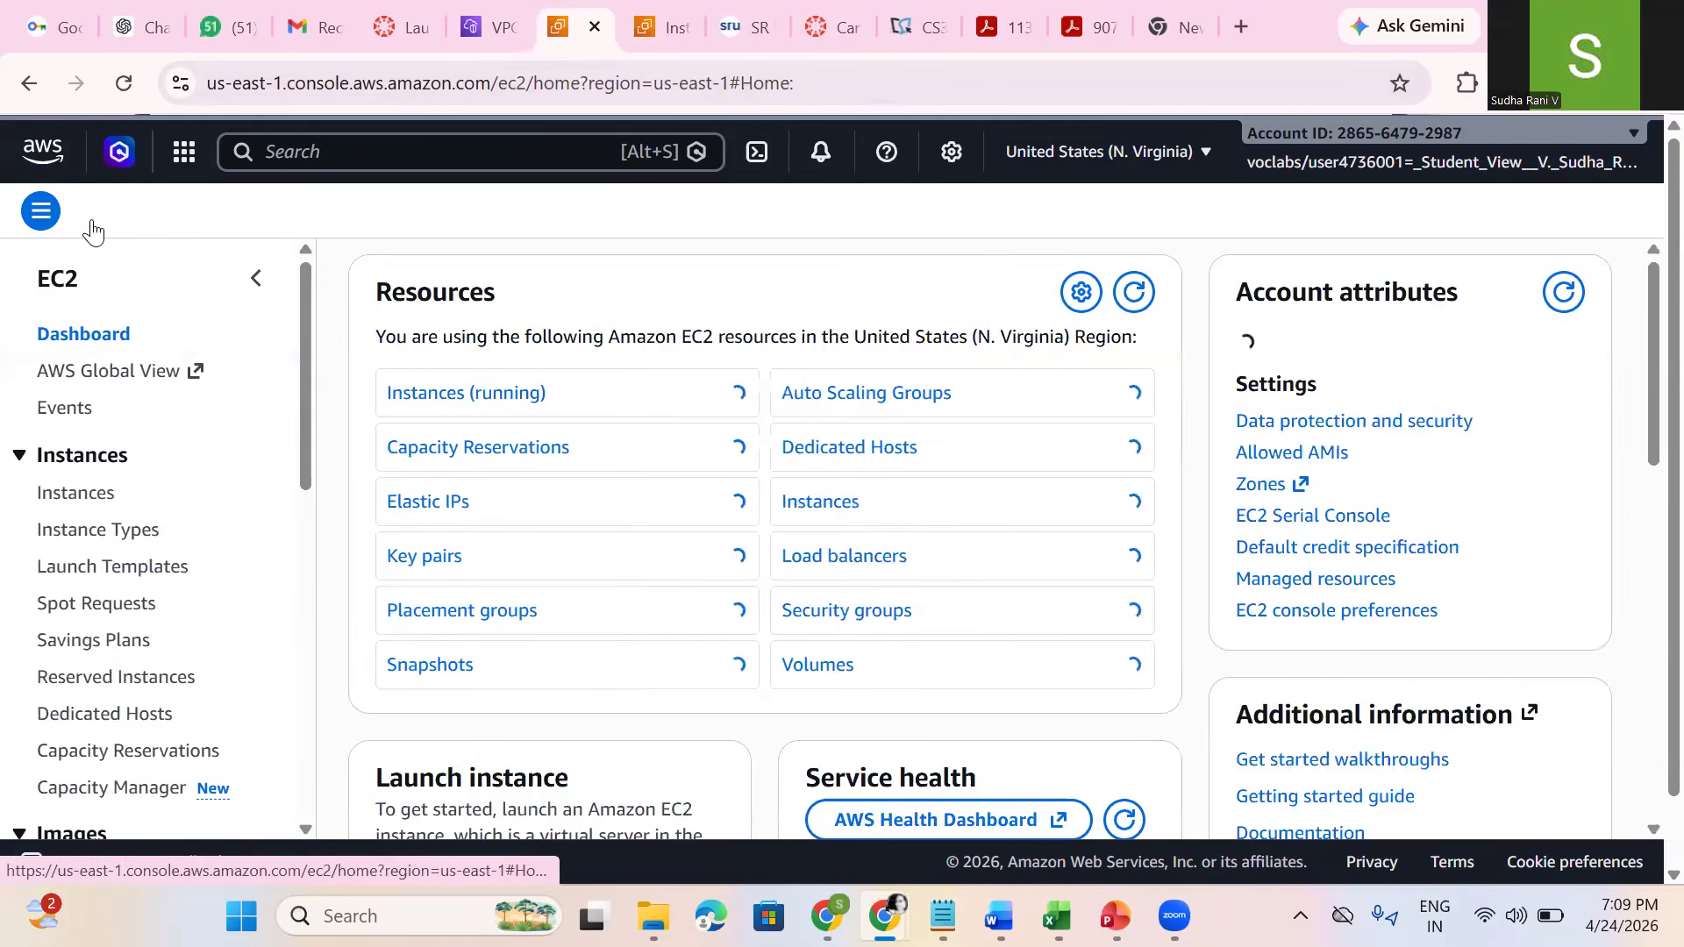
Step: Switch to the VPC console and start a new VPC with only the VPC resource, named myvpc240426
key("ctrl+shift+Tab")
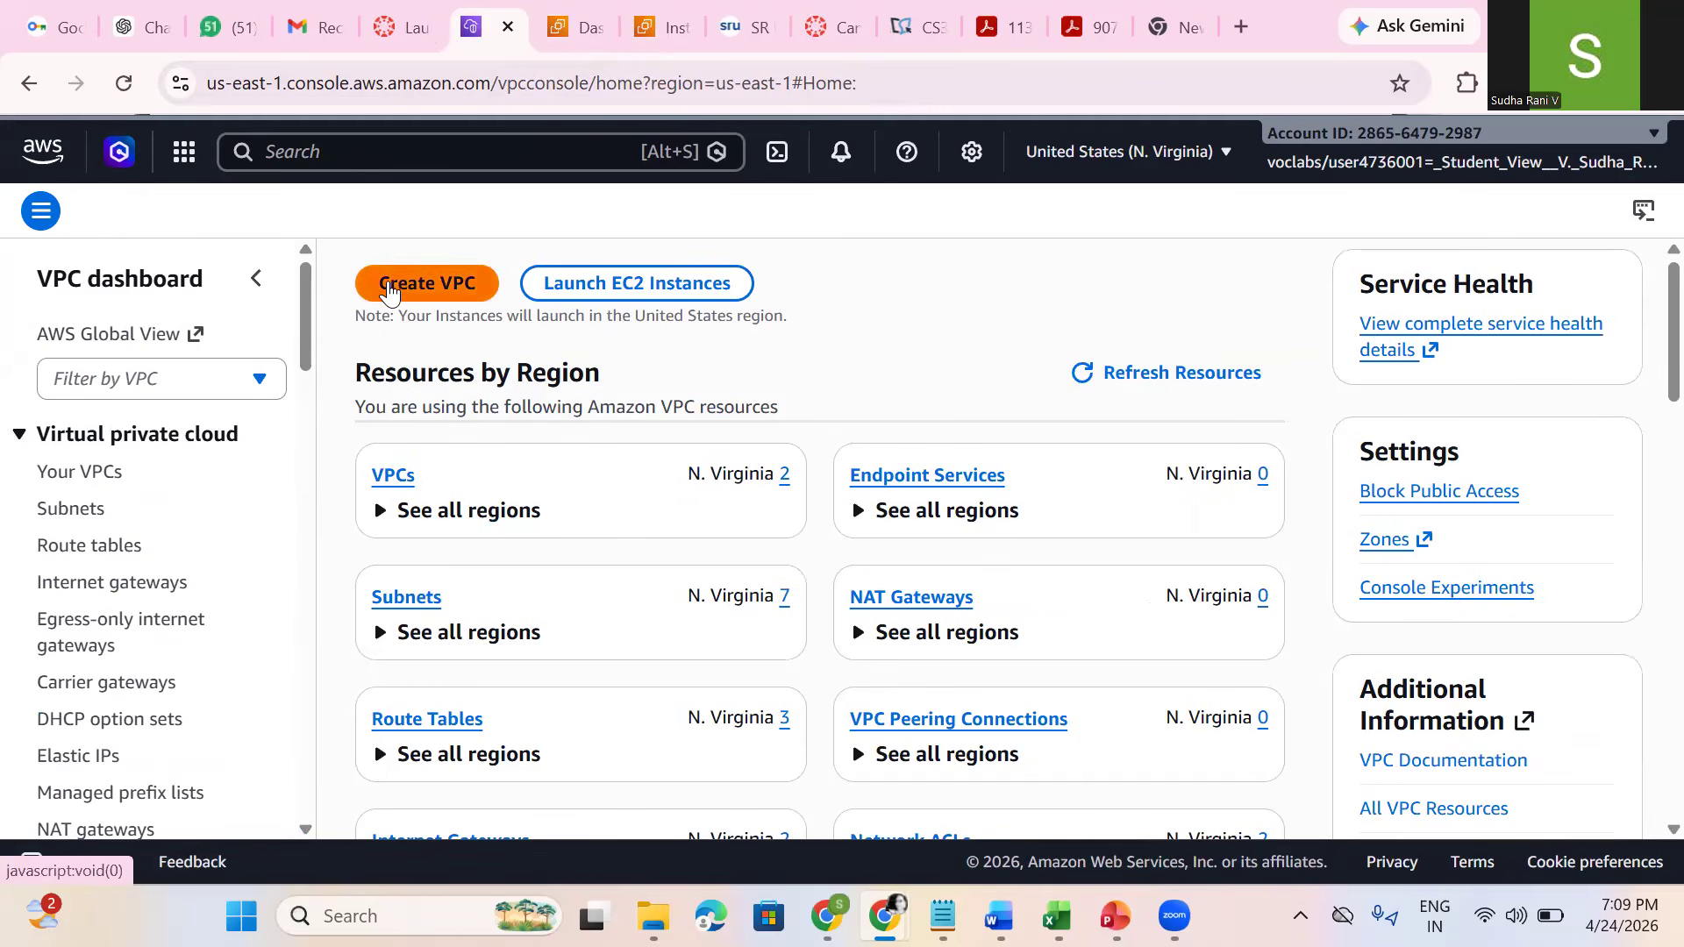
left_click(389, 282)
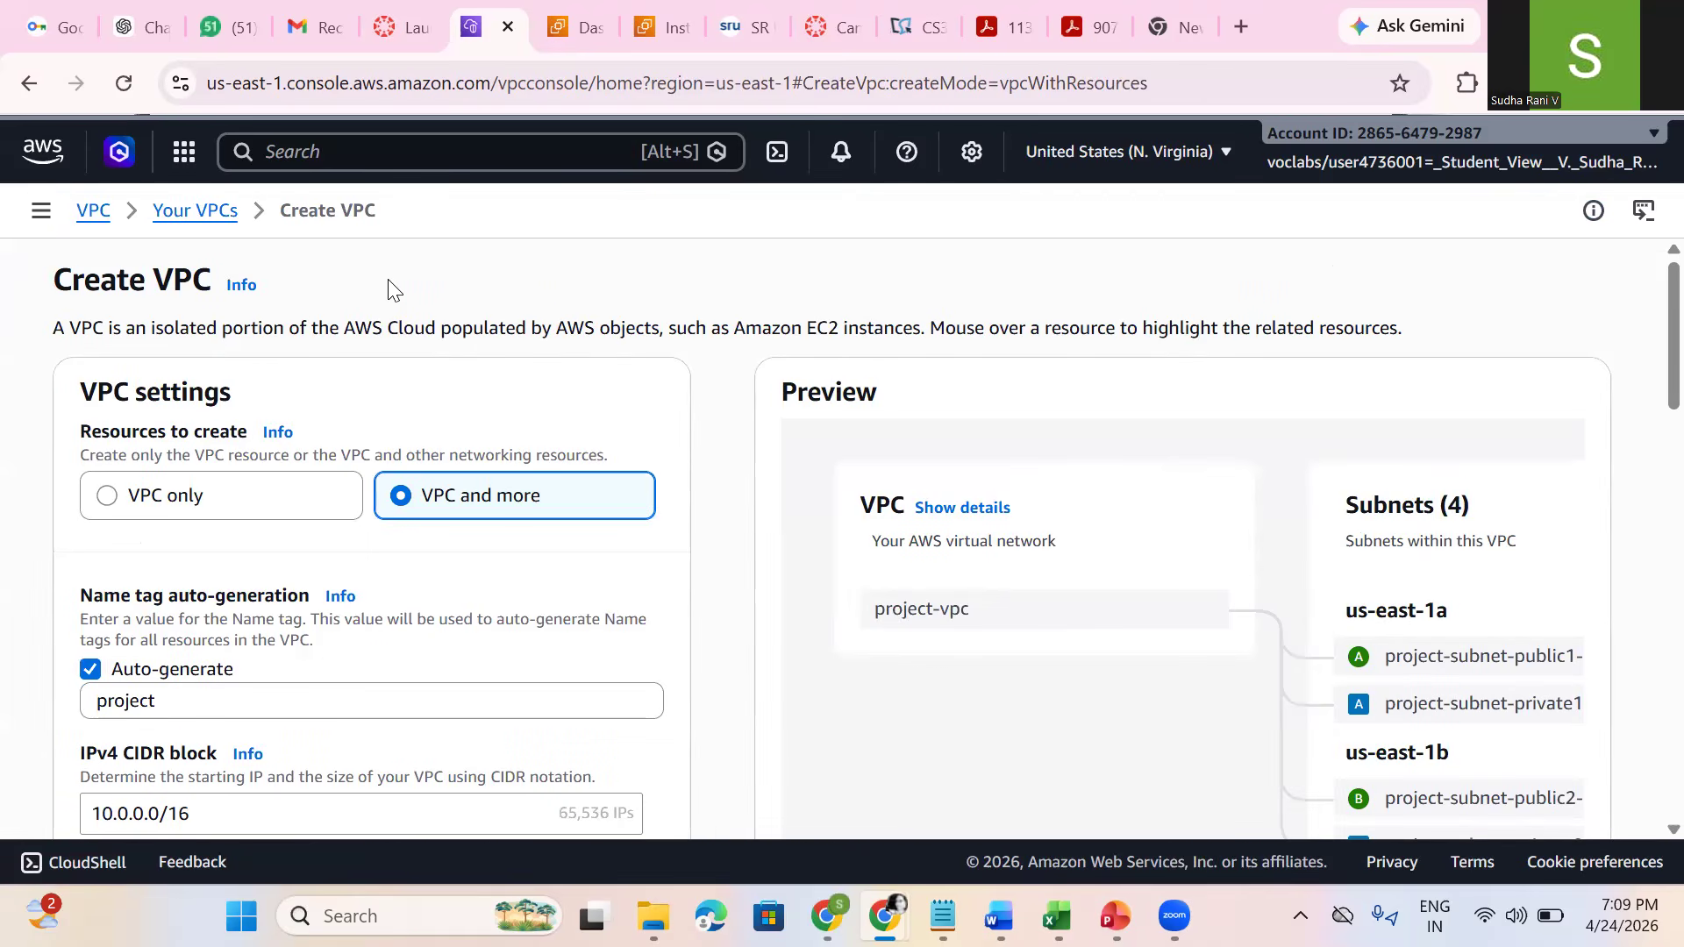
left_click(107, 498)
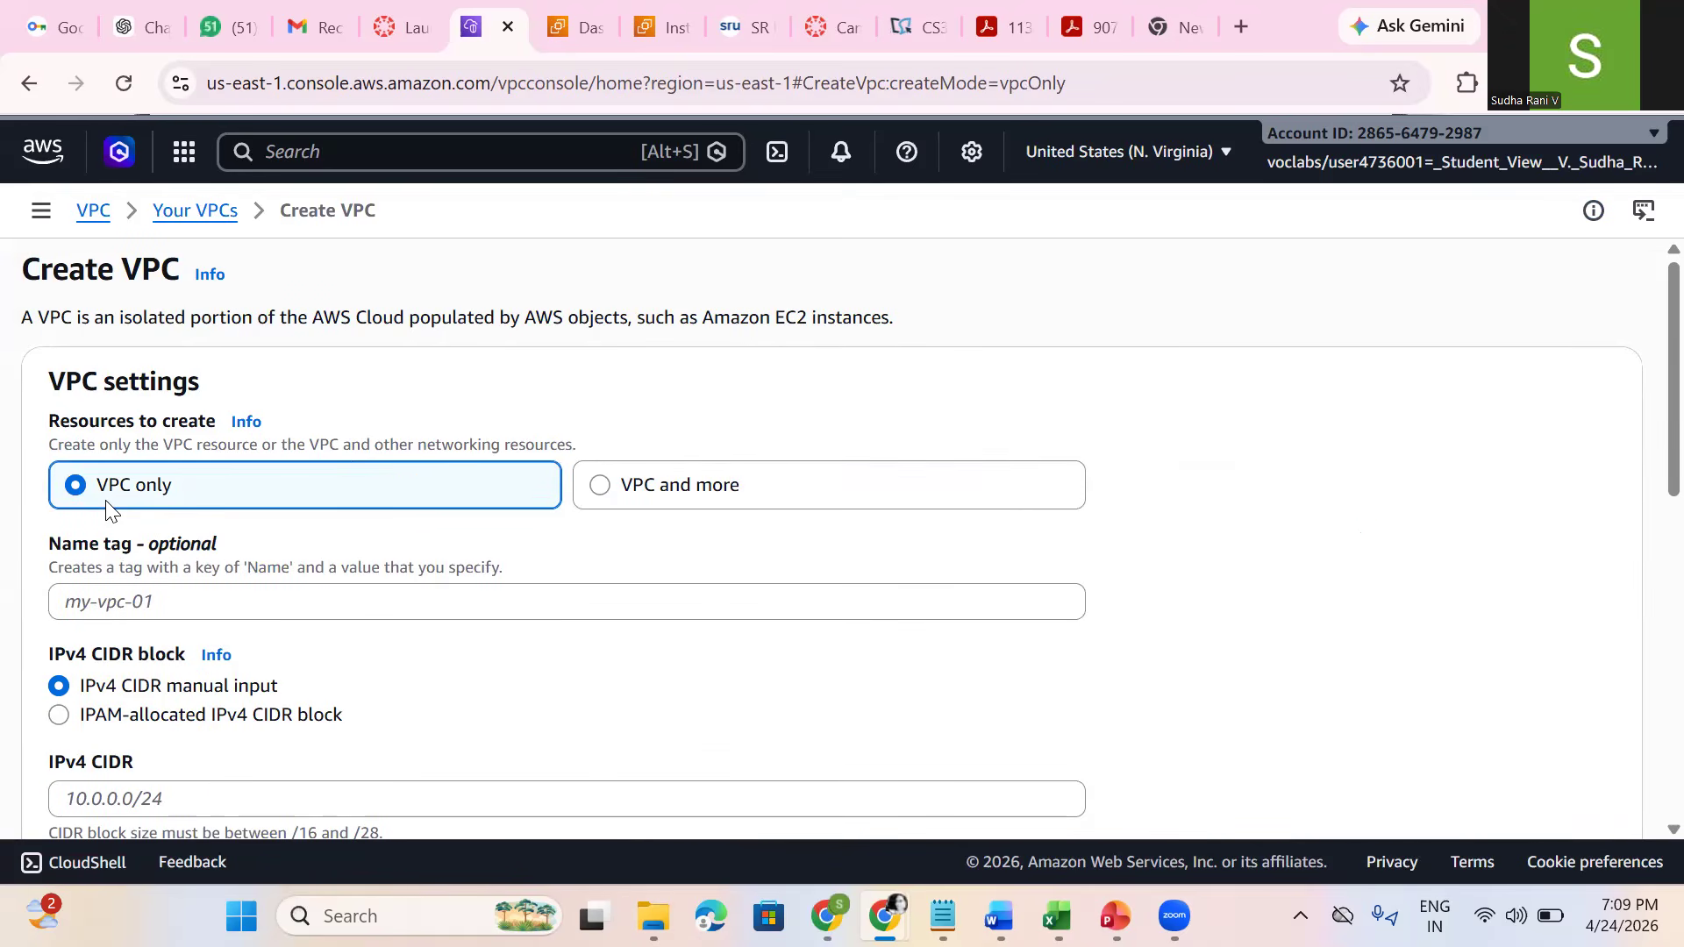
left_click(117, 607)
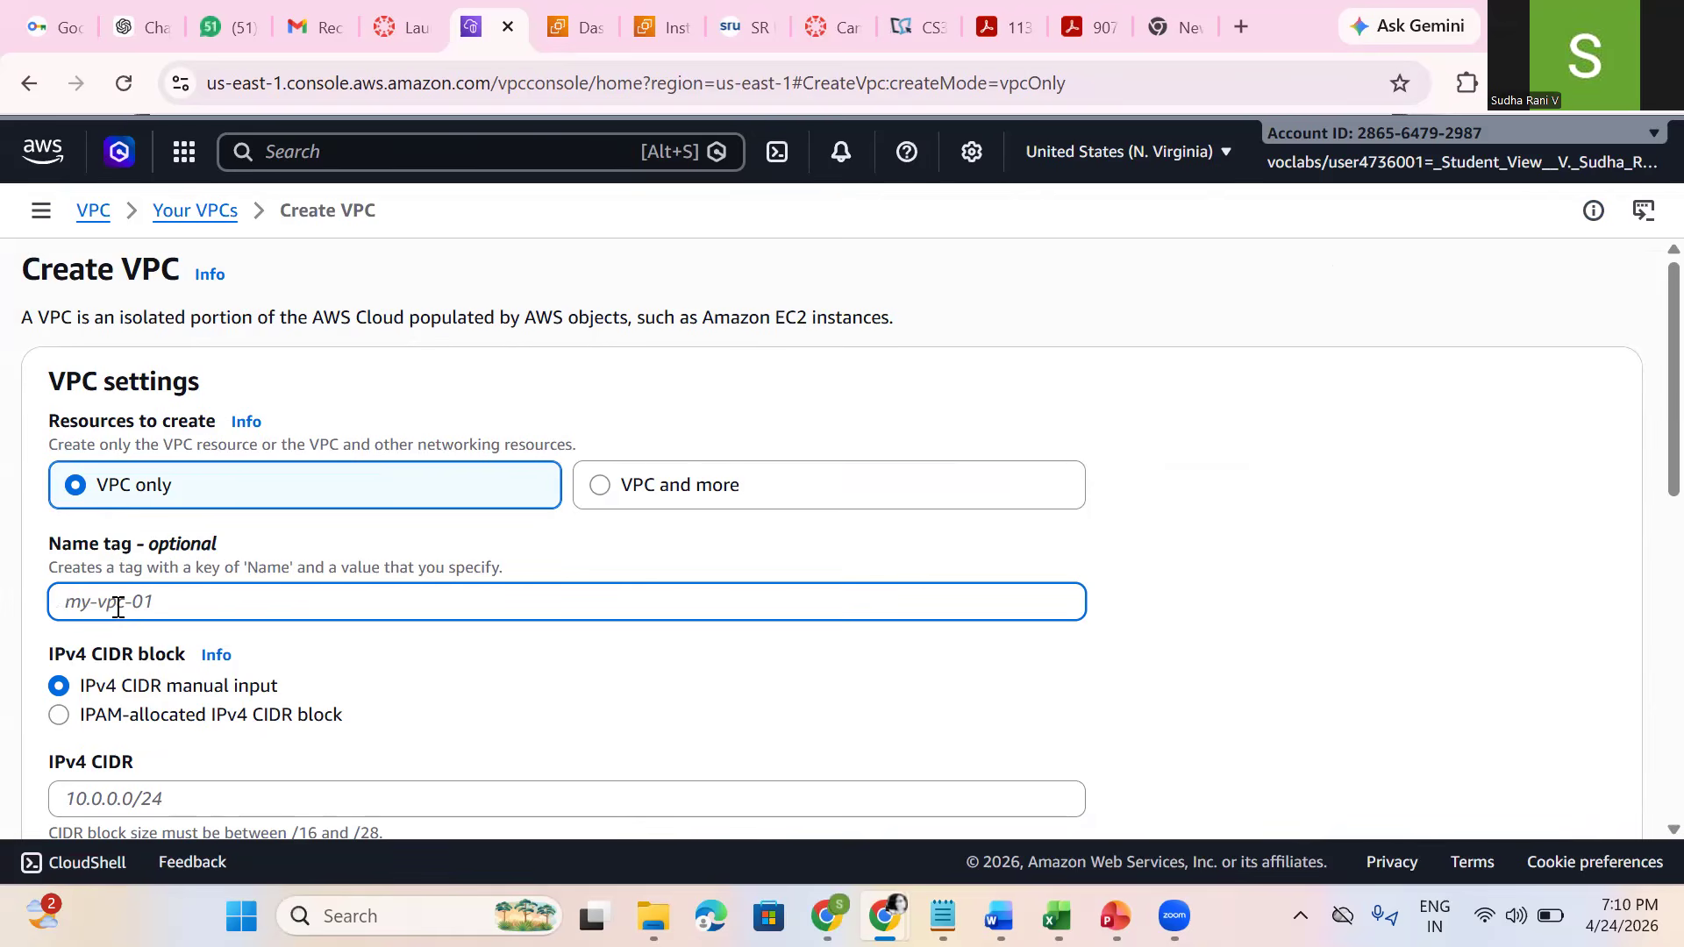
type("myvpc240426")
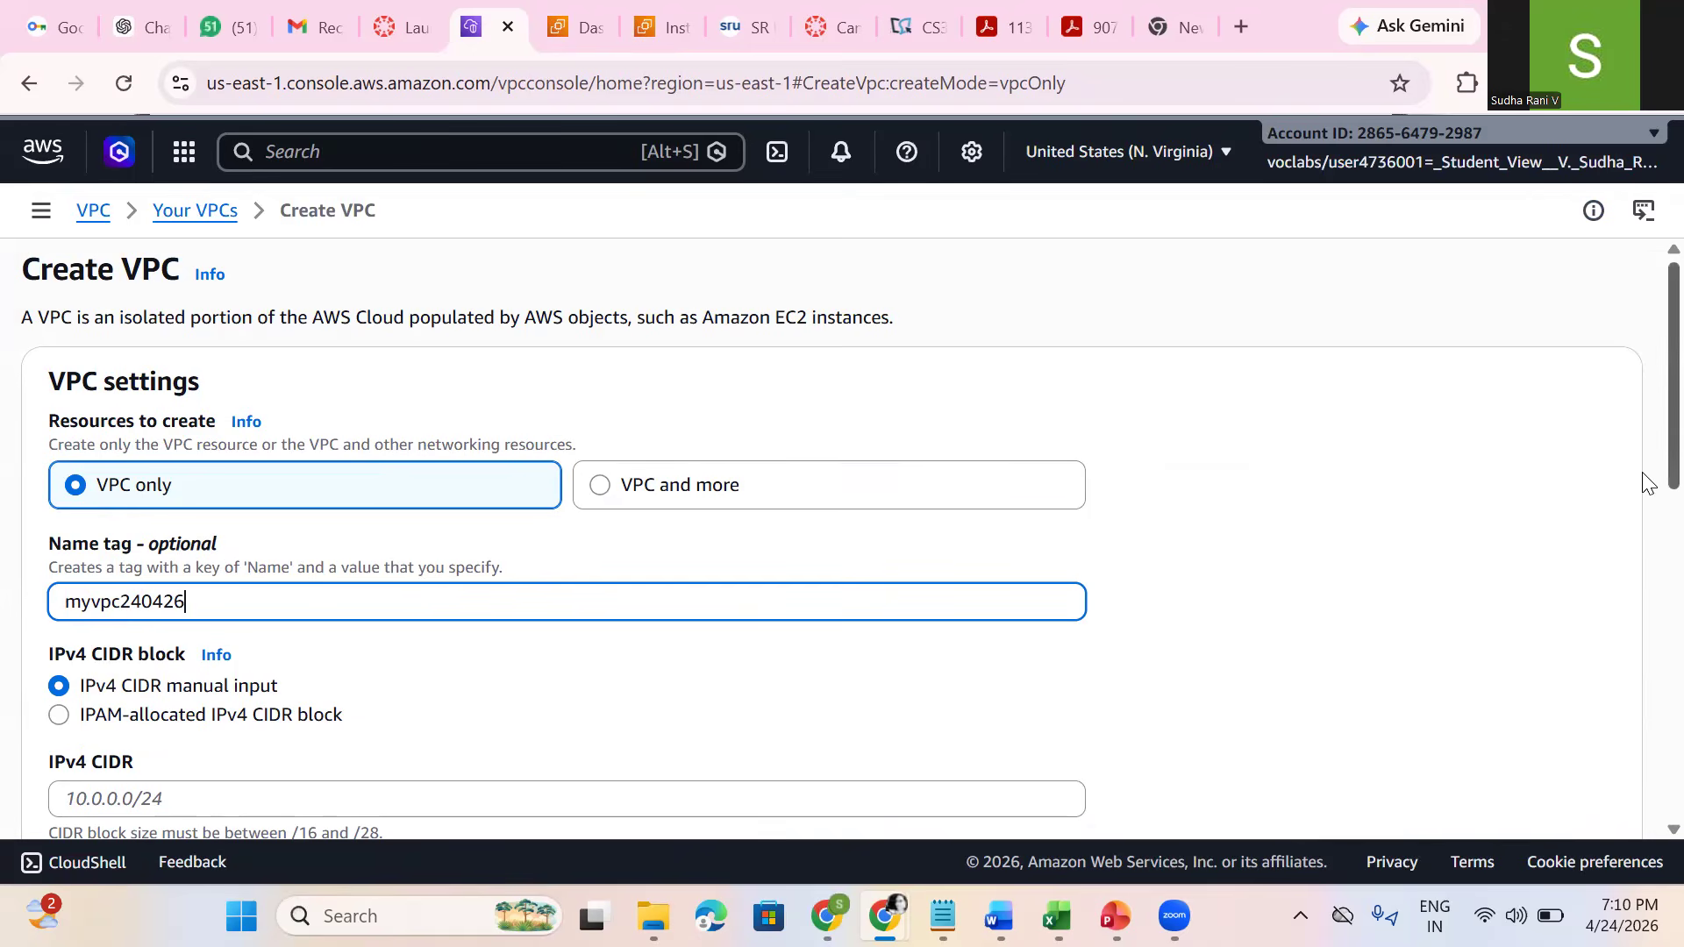
Step: Set the new VPC's manually entered IPv4 CIDR block to 10.0.0.0/24
scroll(1646, 519, "down", 1)
scroll(1645, 519, "down", 2)
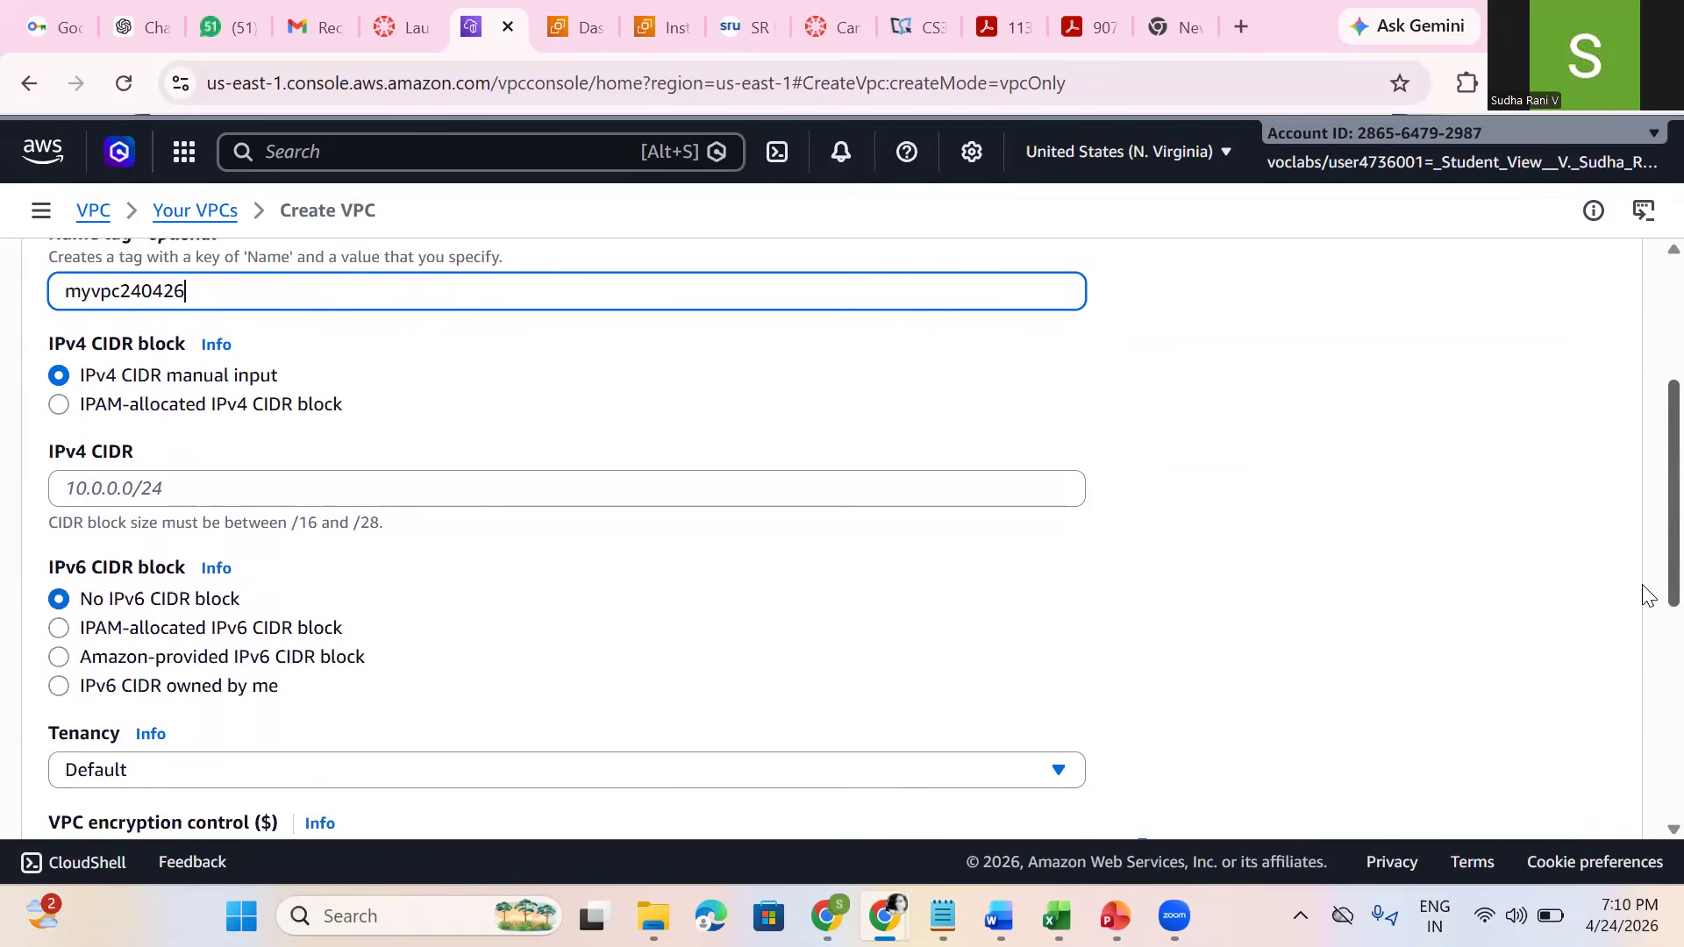
left_click(367, 478)
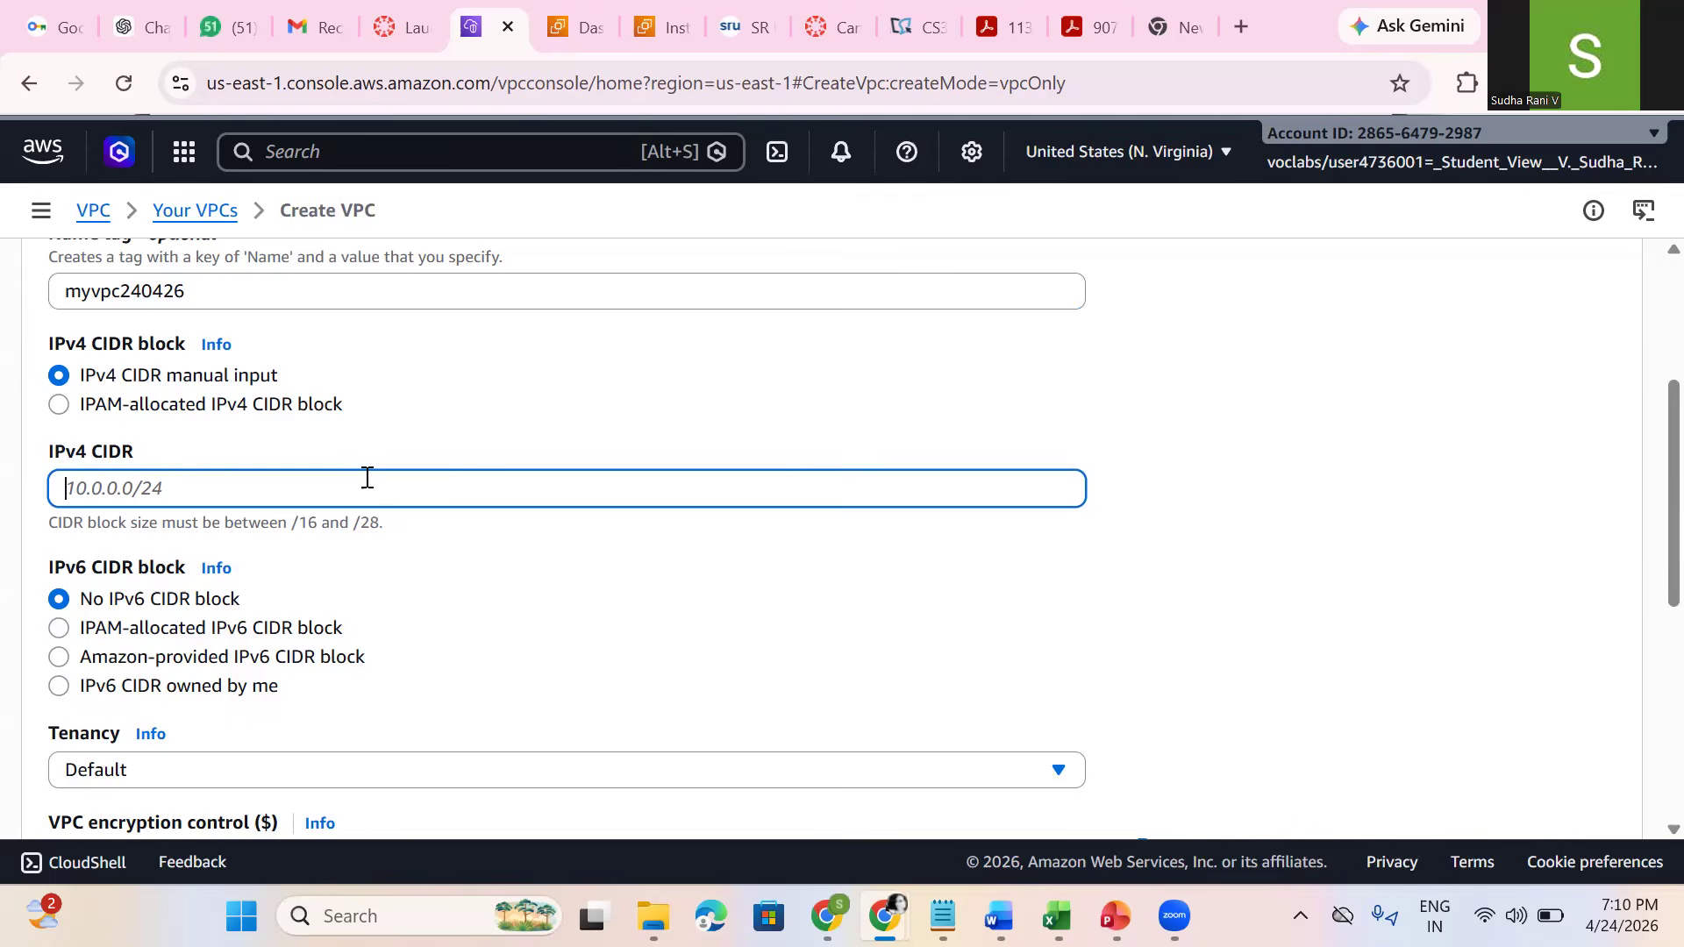
type("10.0.0.0/24")
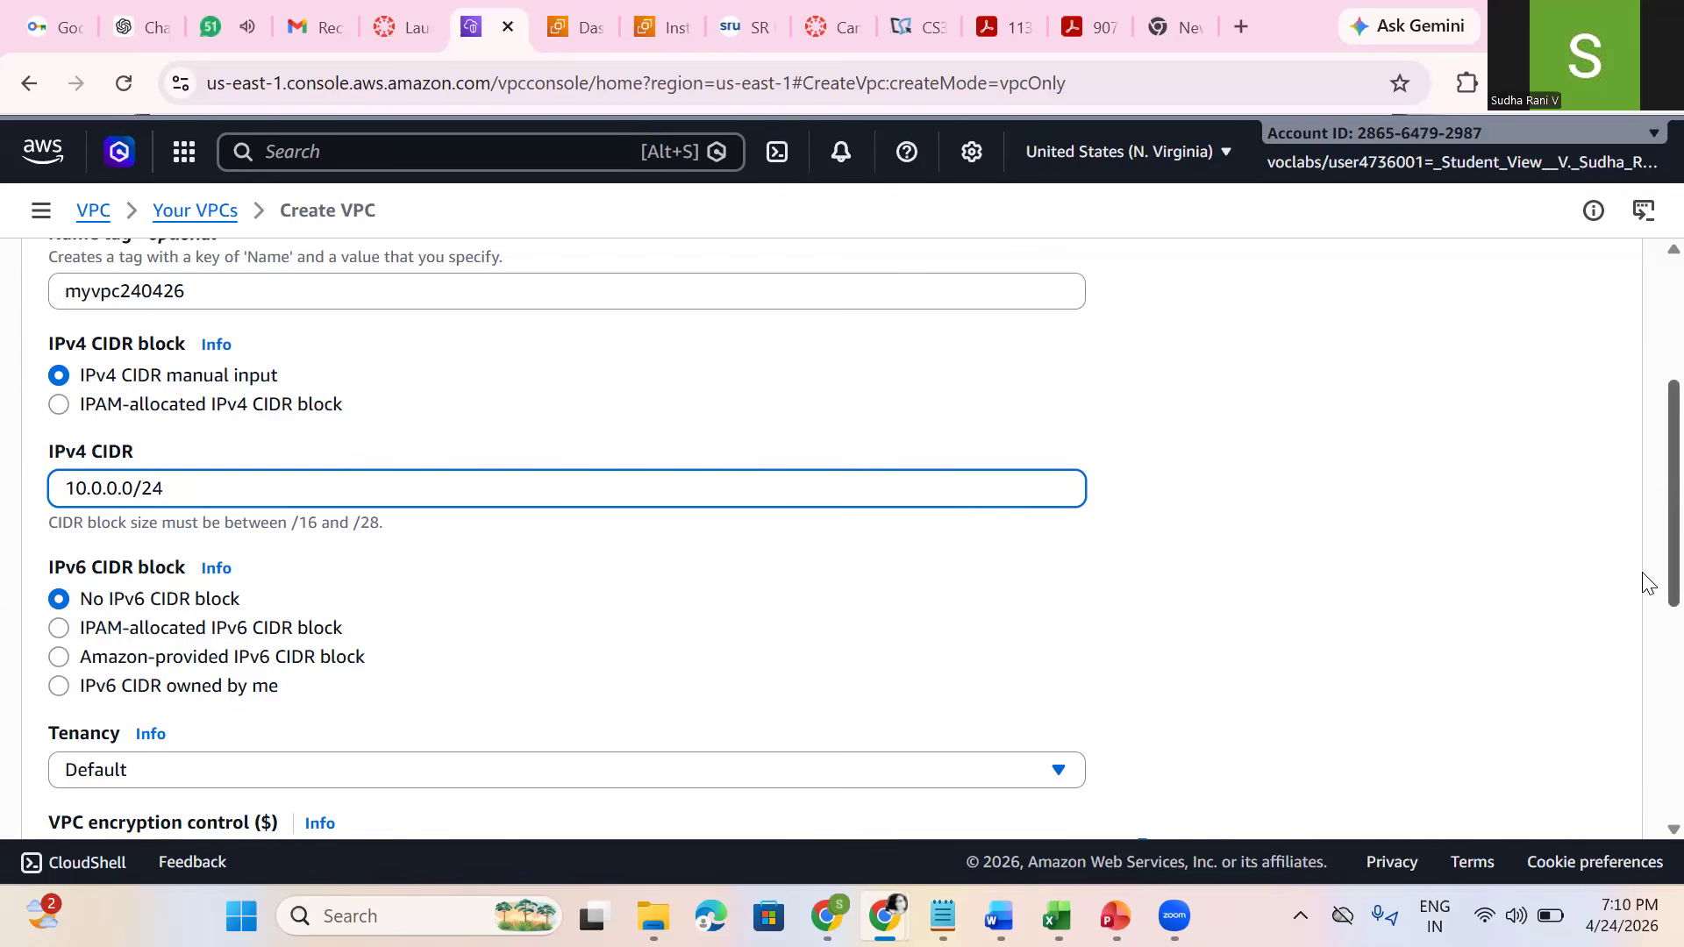
Step: Create the VPC with default tenancy and no encryption control, and open the list of subnets
scroll(1649, 606, "down", 1)
scroll(1647, 614, "down", 2)
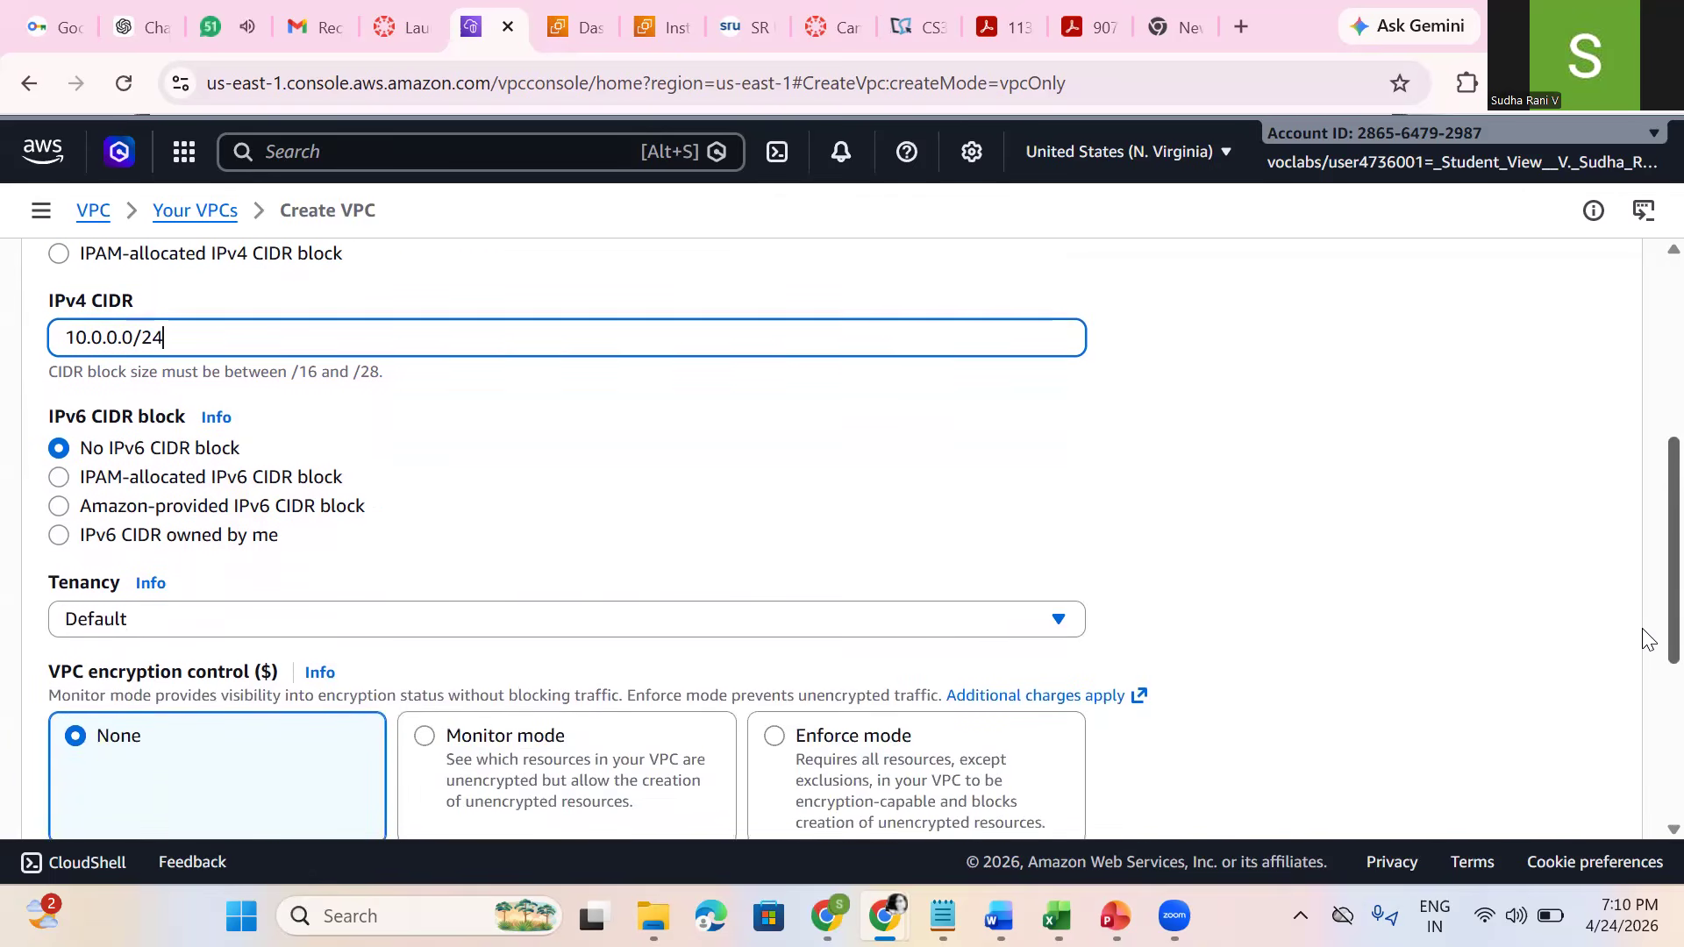
scroll(1646, 640, "down", 2)
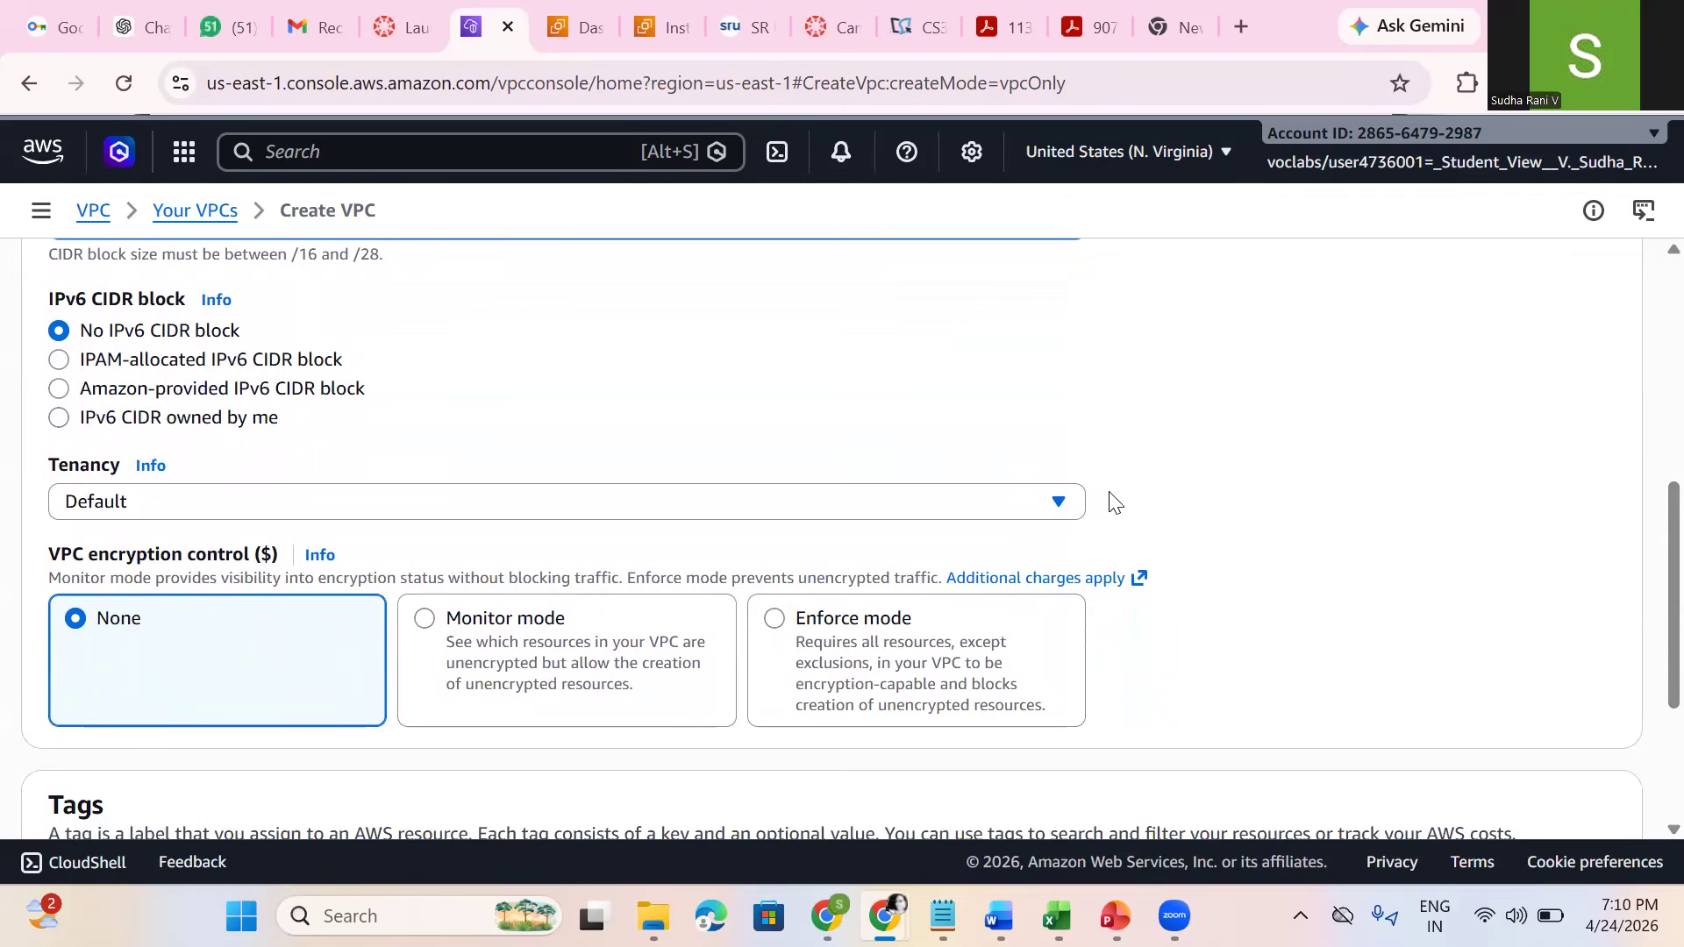
left_click(1013, 504)
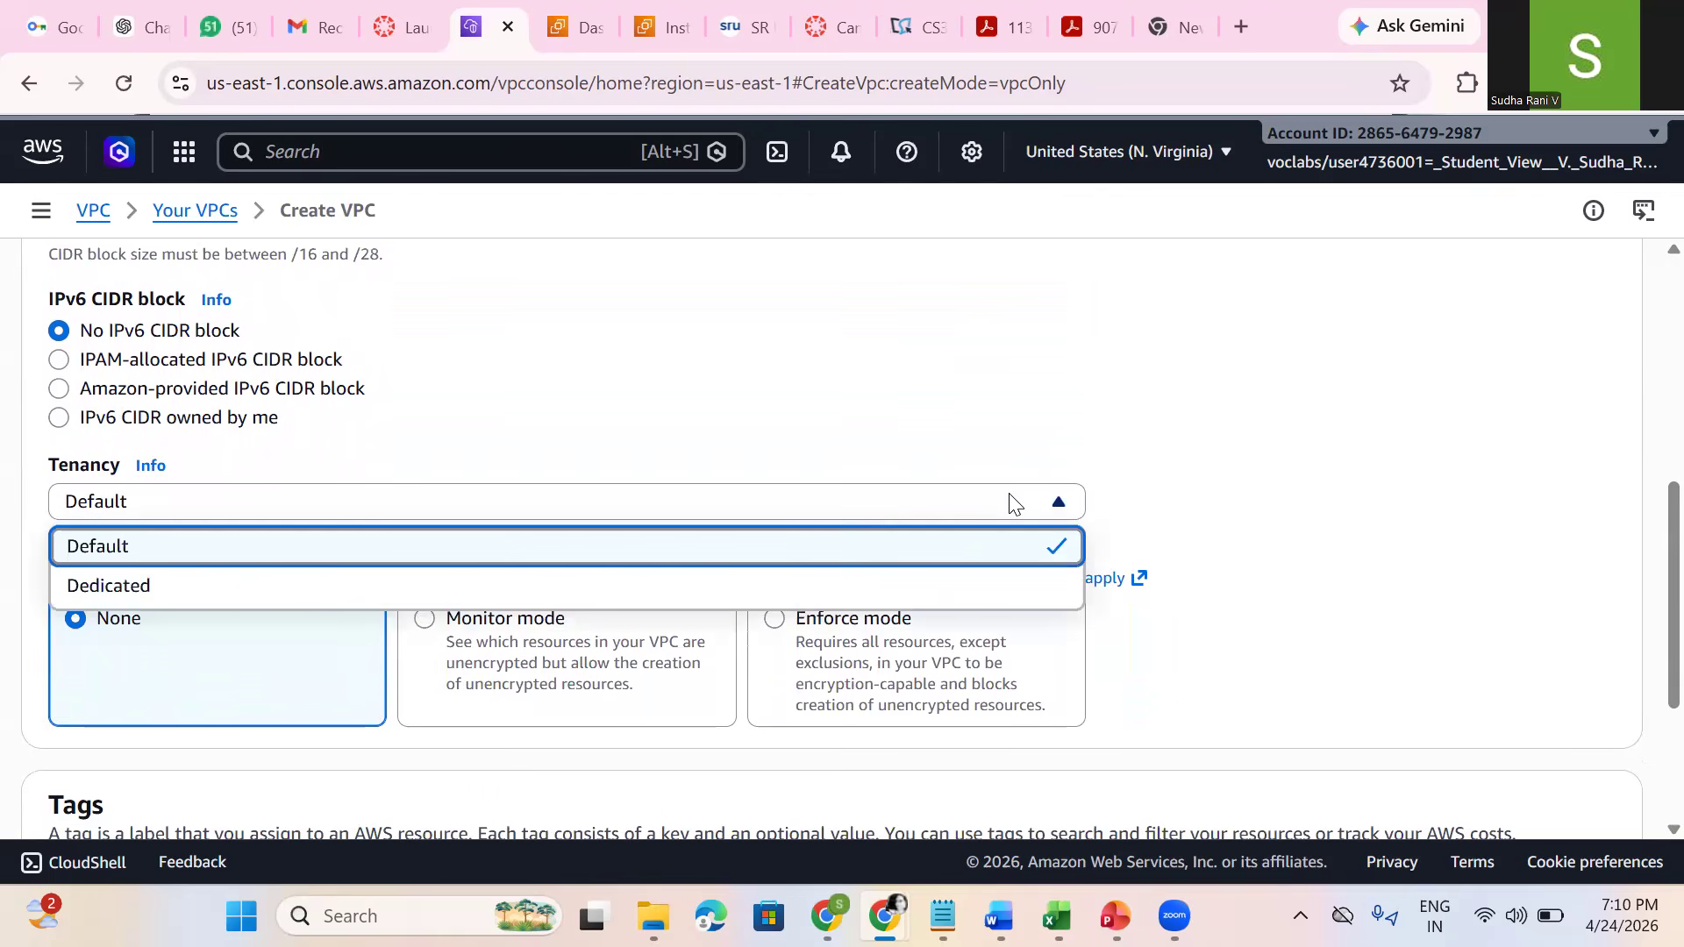
left_click(1208, 502)
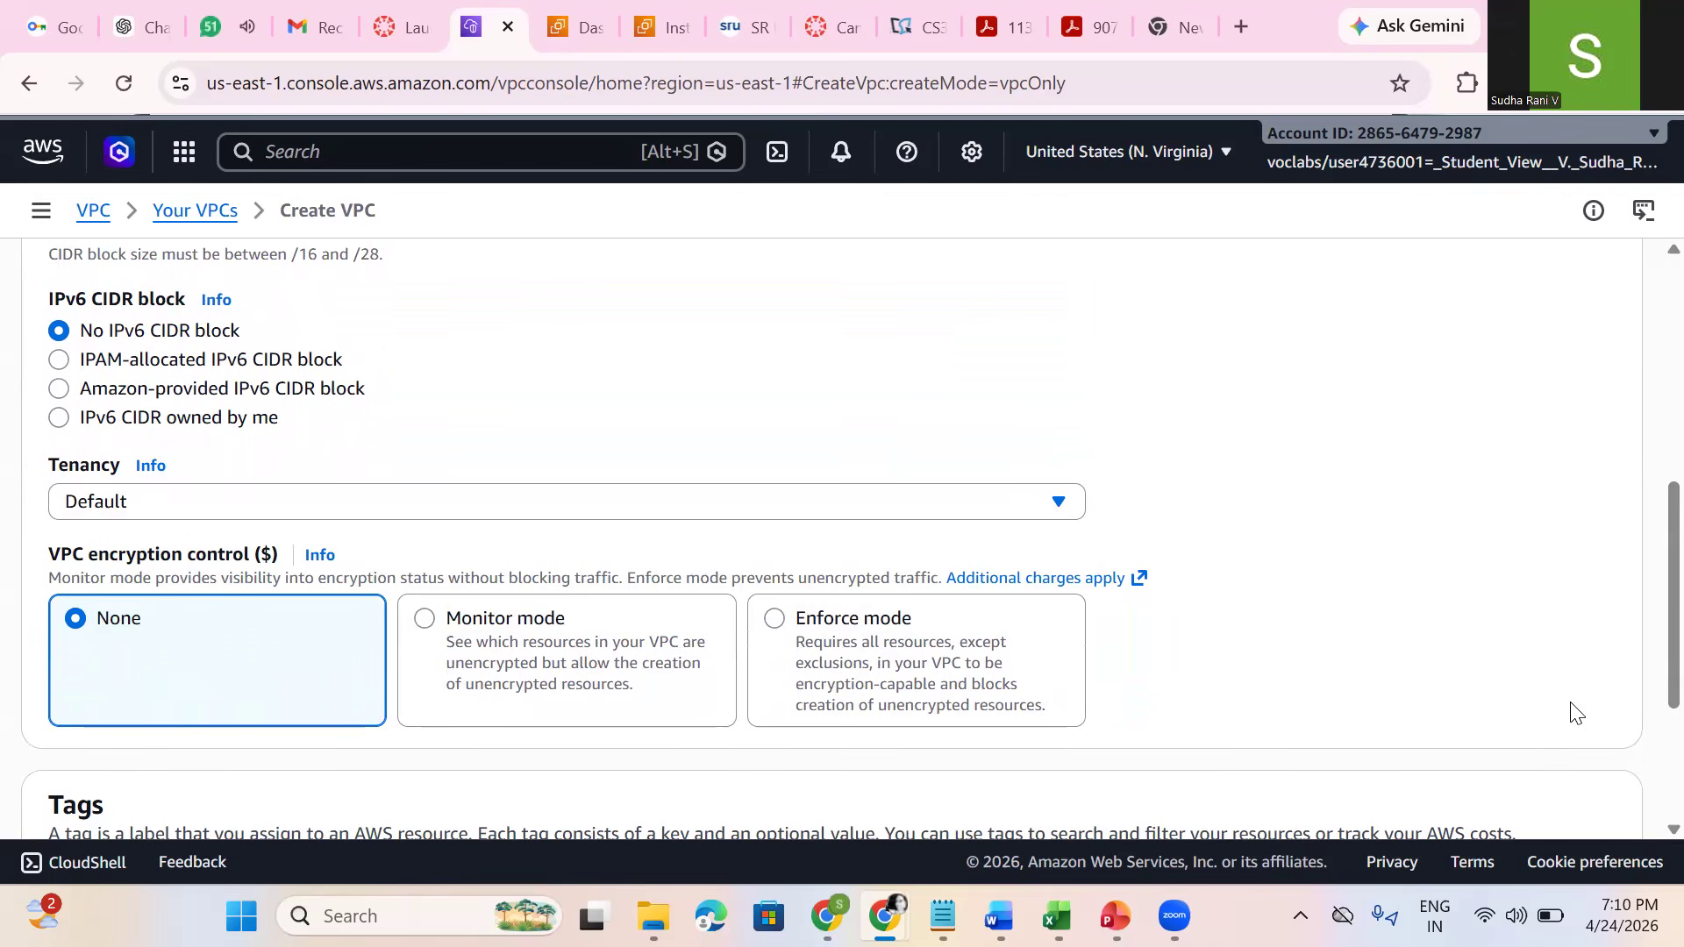
scroll(1646, 597, "down", 3)
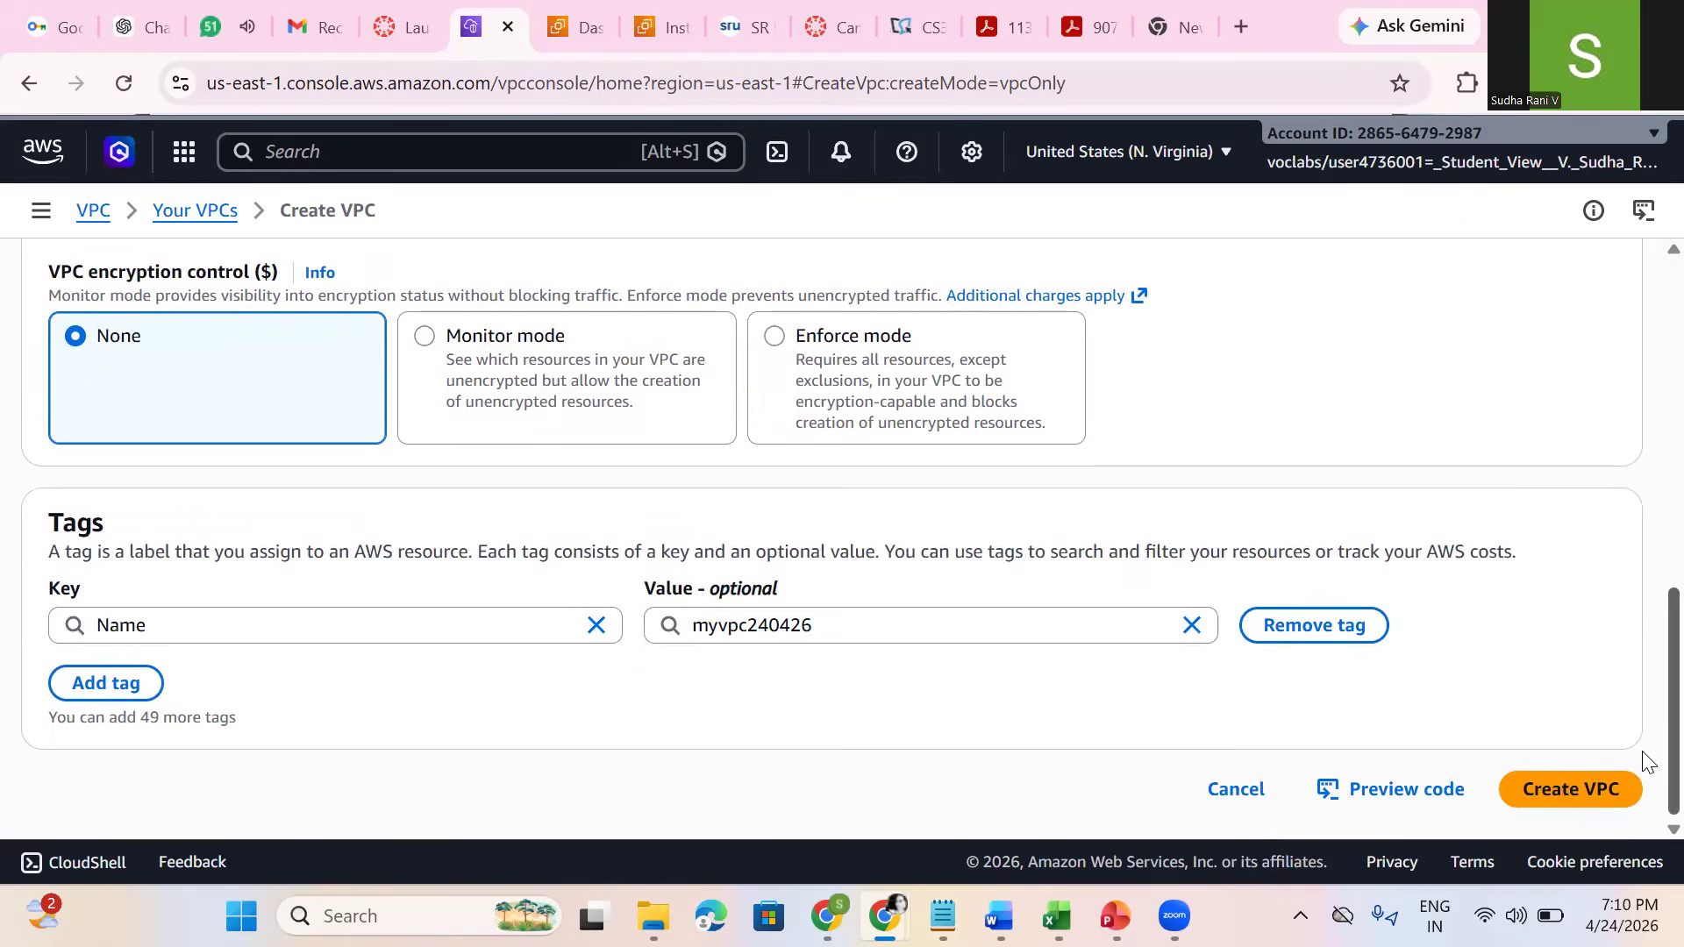
left_click(1566, 793)
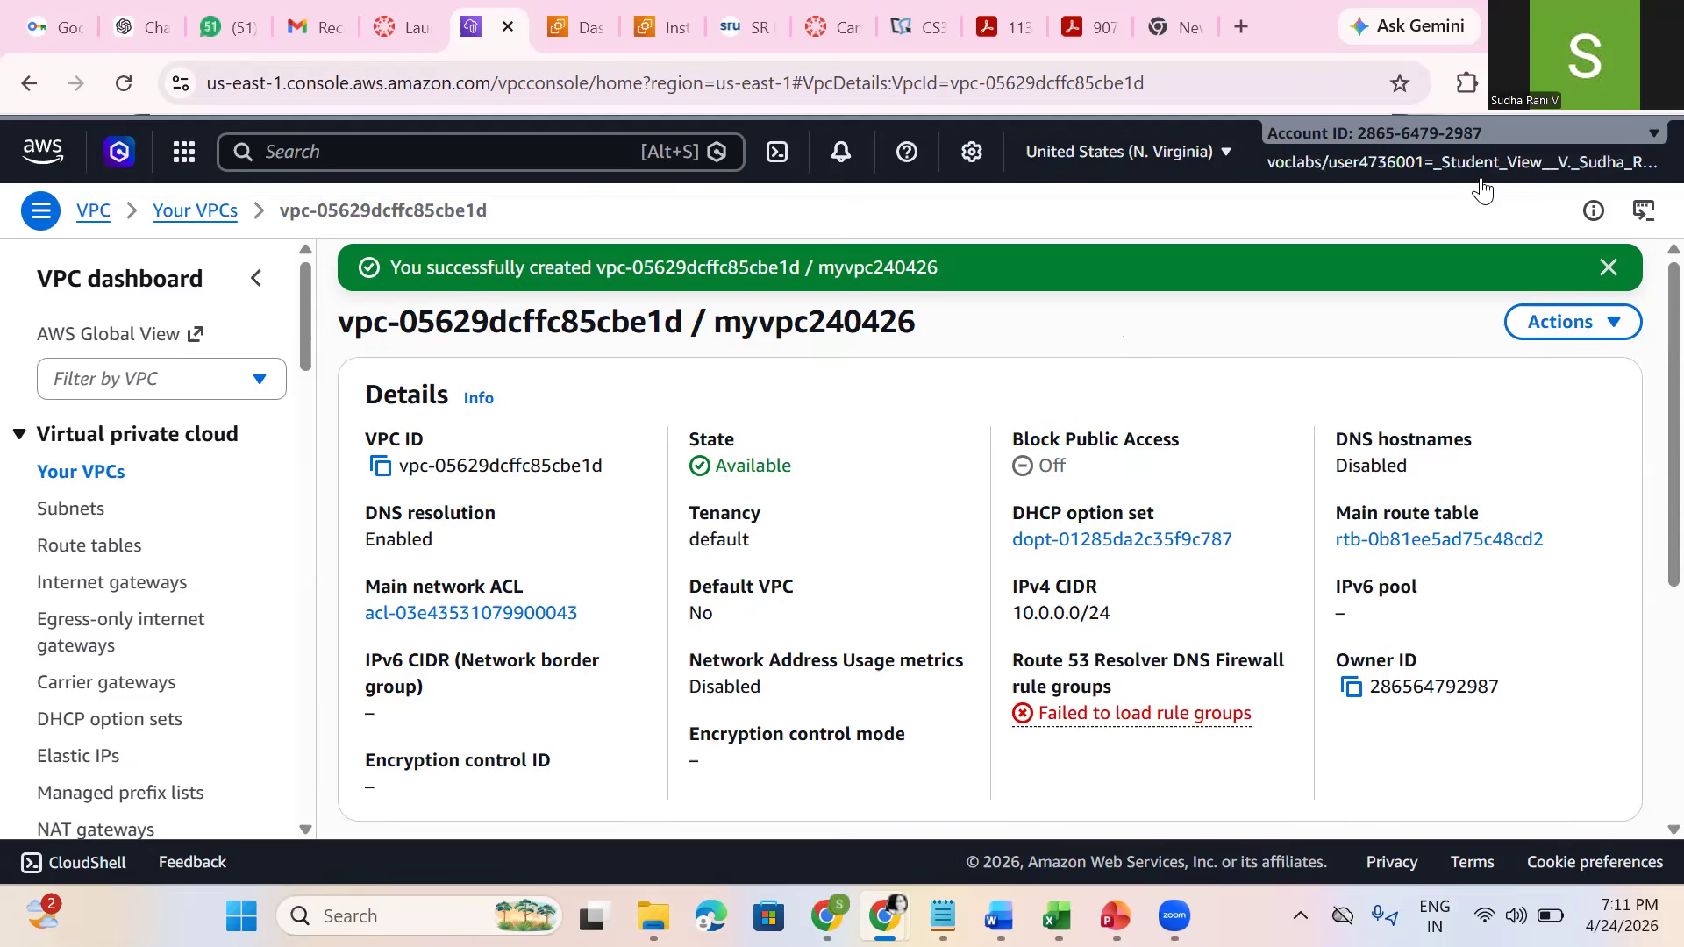
left_click(1606, 268)
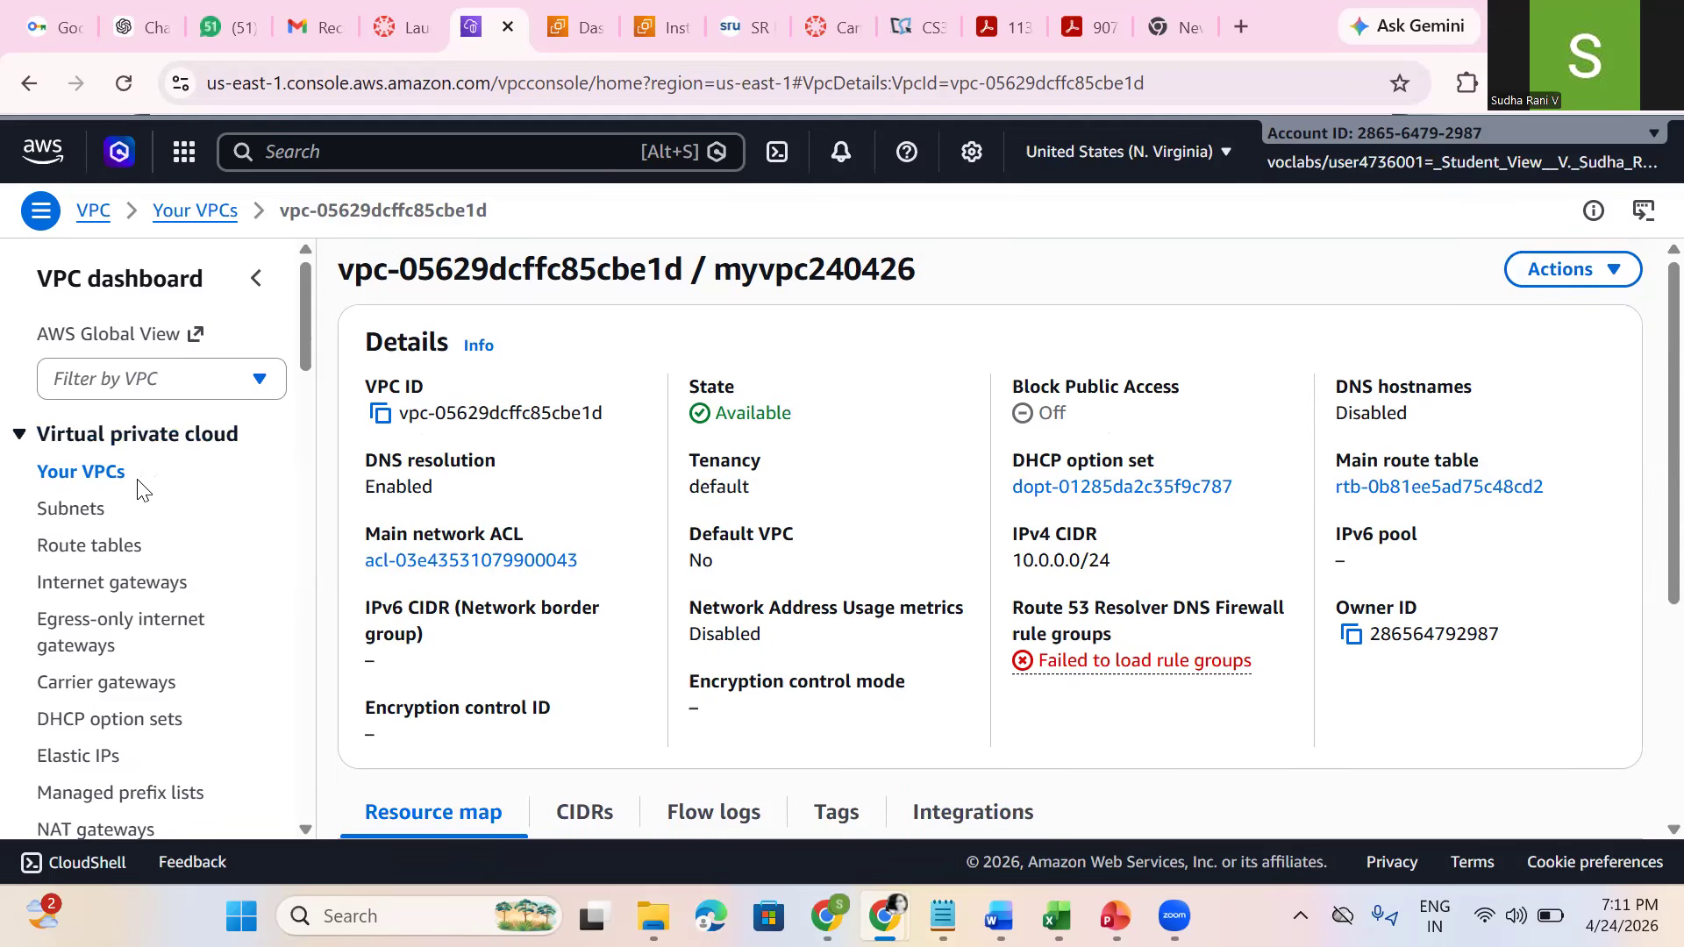
left_click(74, 511)
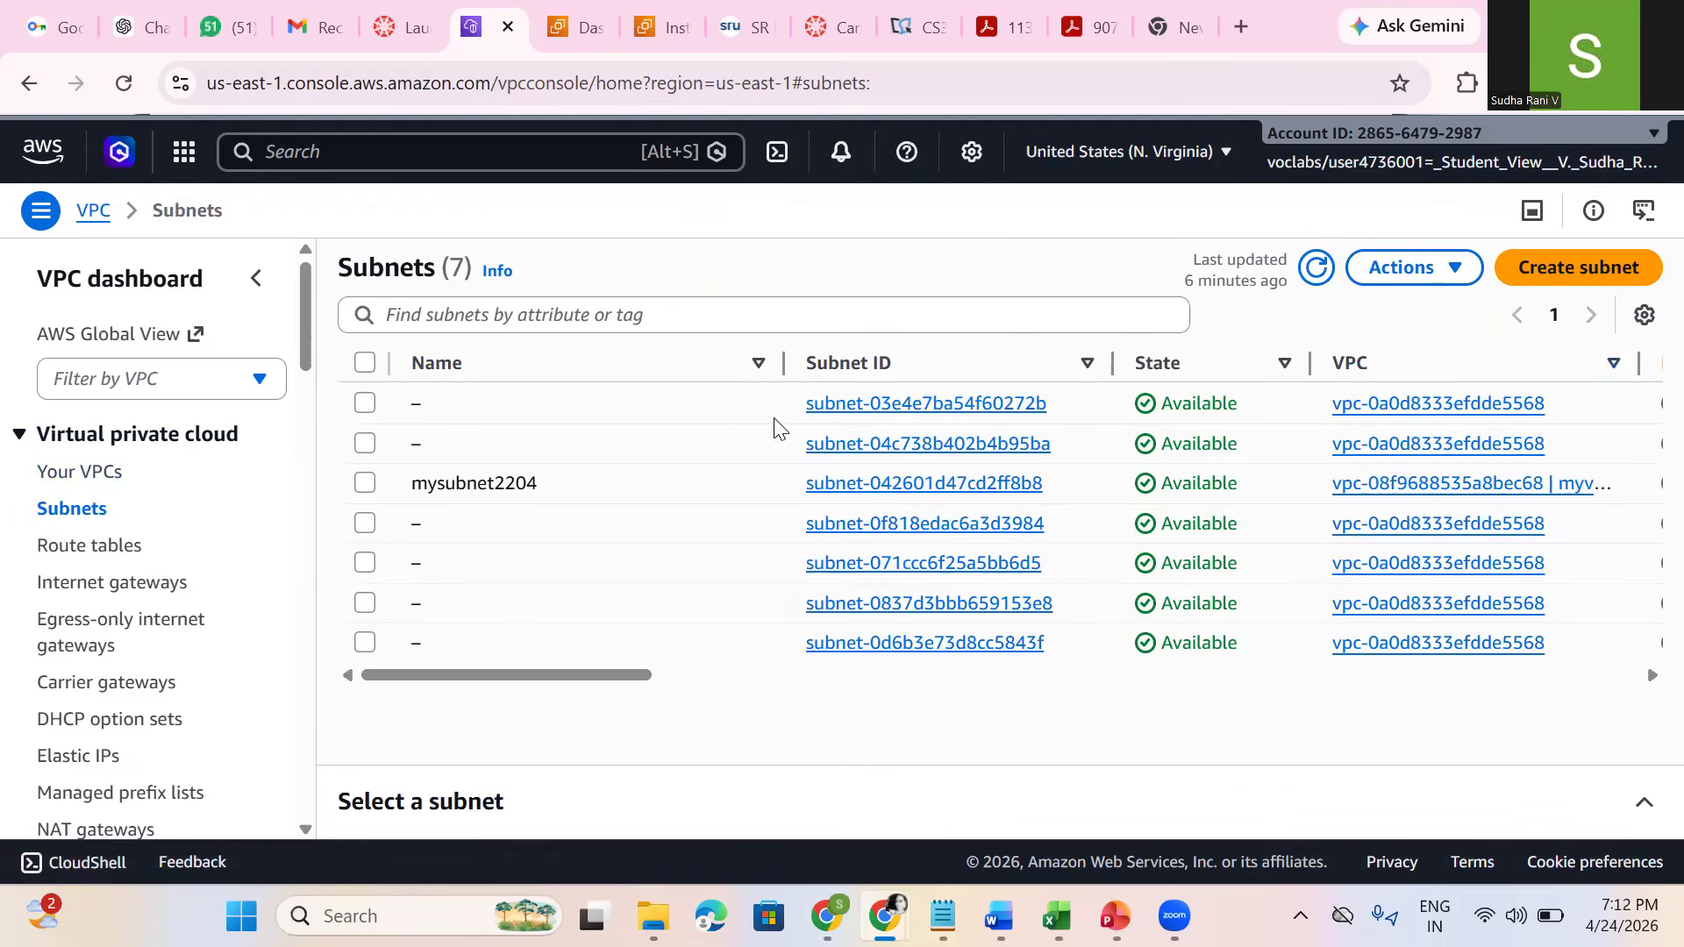
left_click(365, 404)
left_click(365, 443)
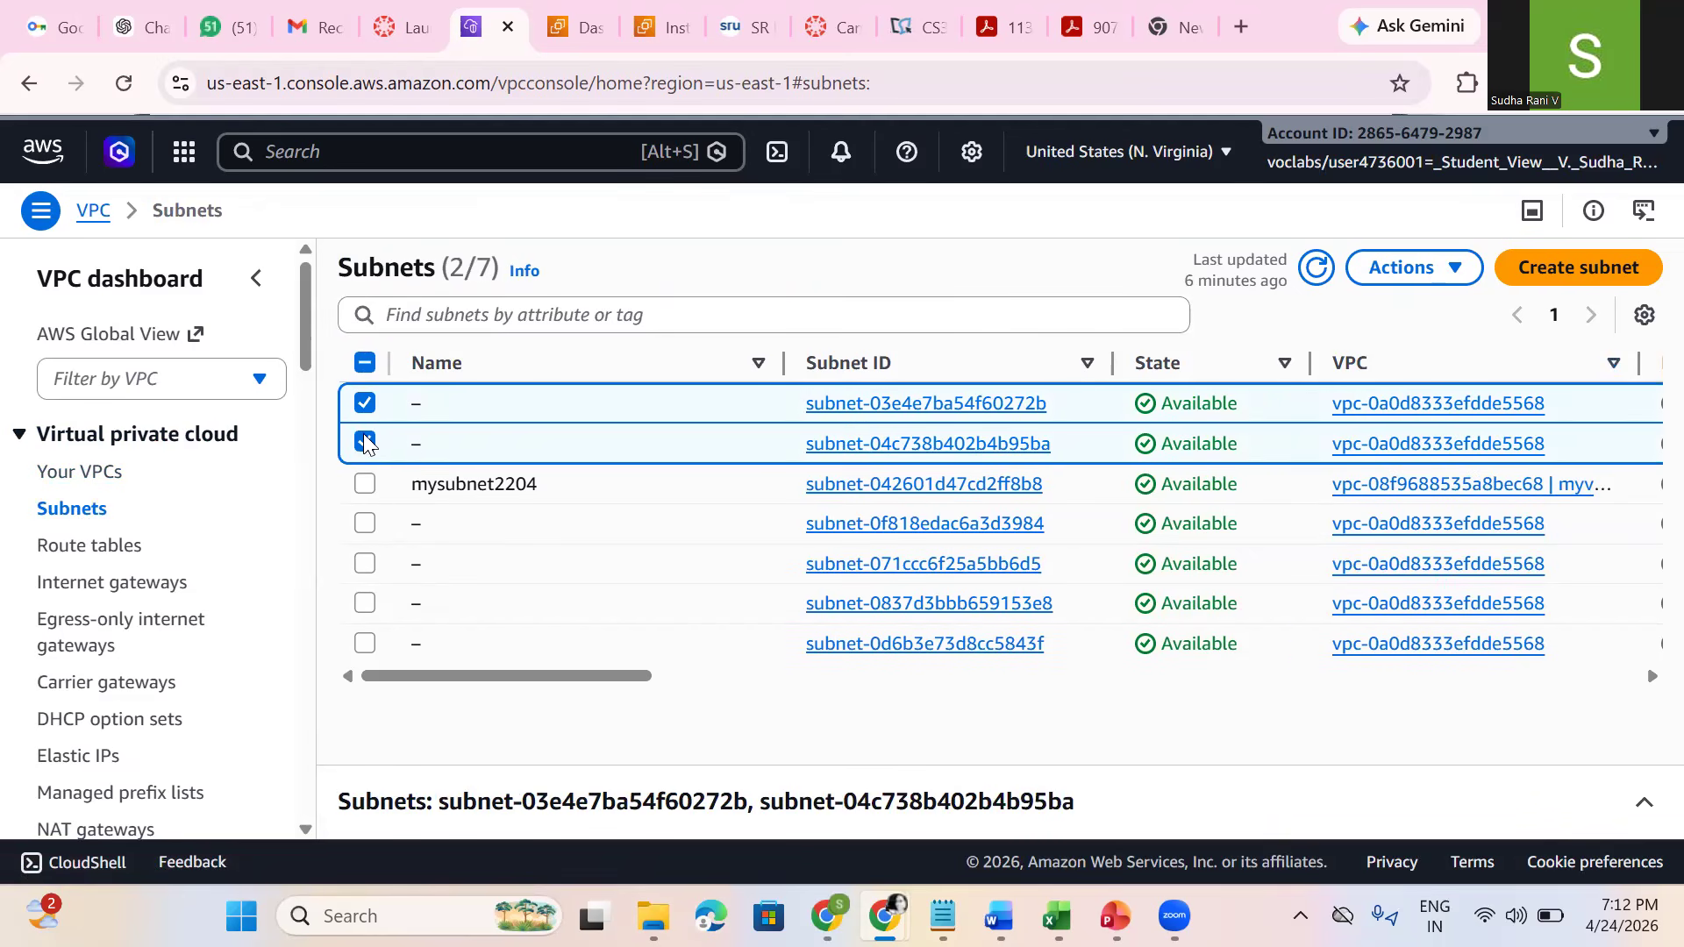
left_click(365, 484)
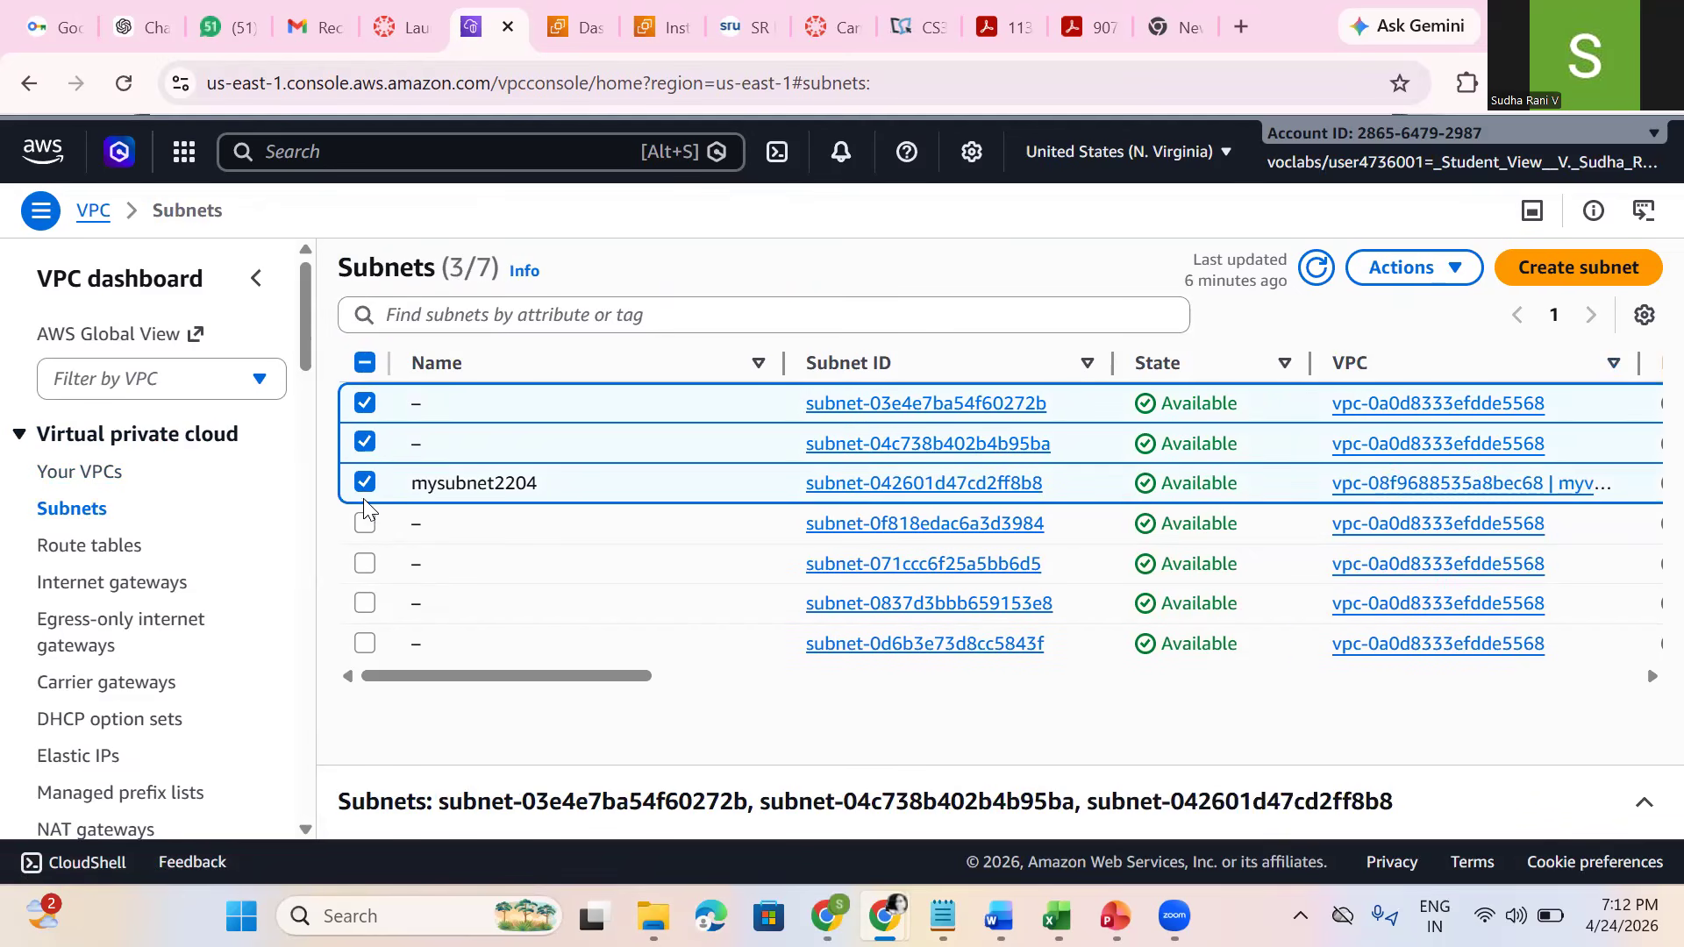
left_click(366, 526)
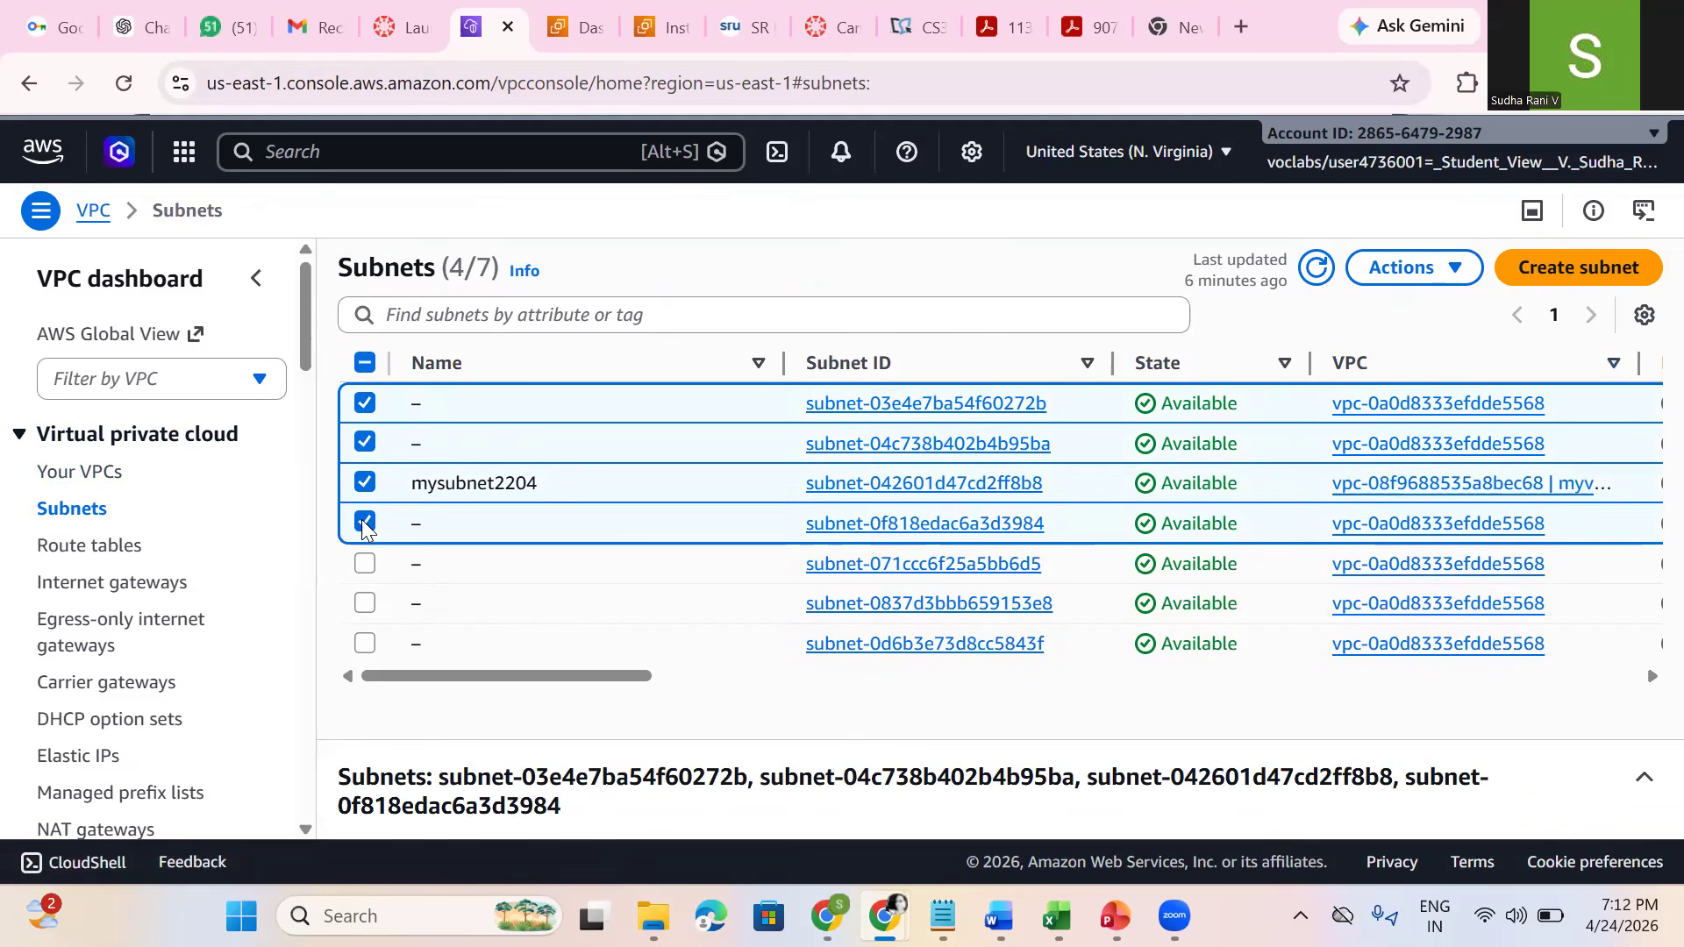
left_click(366, 563)
left_click(366, 603)
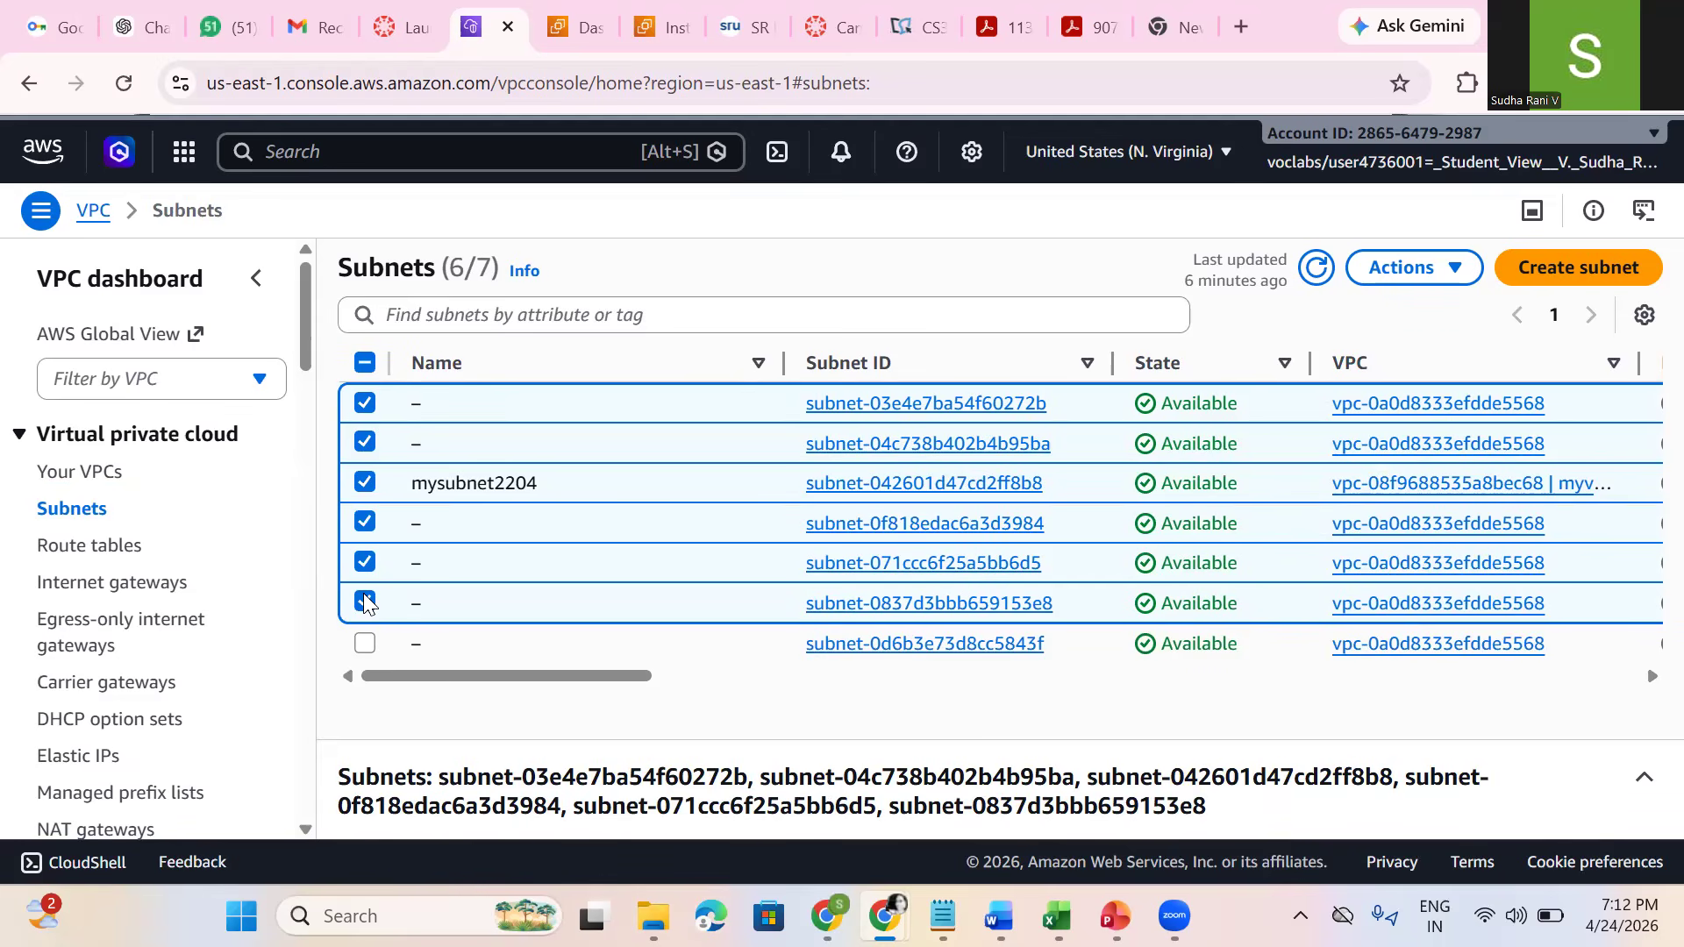
left_click(1384, 263)
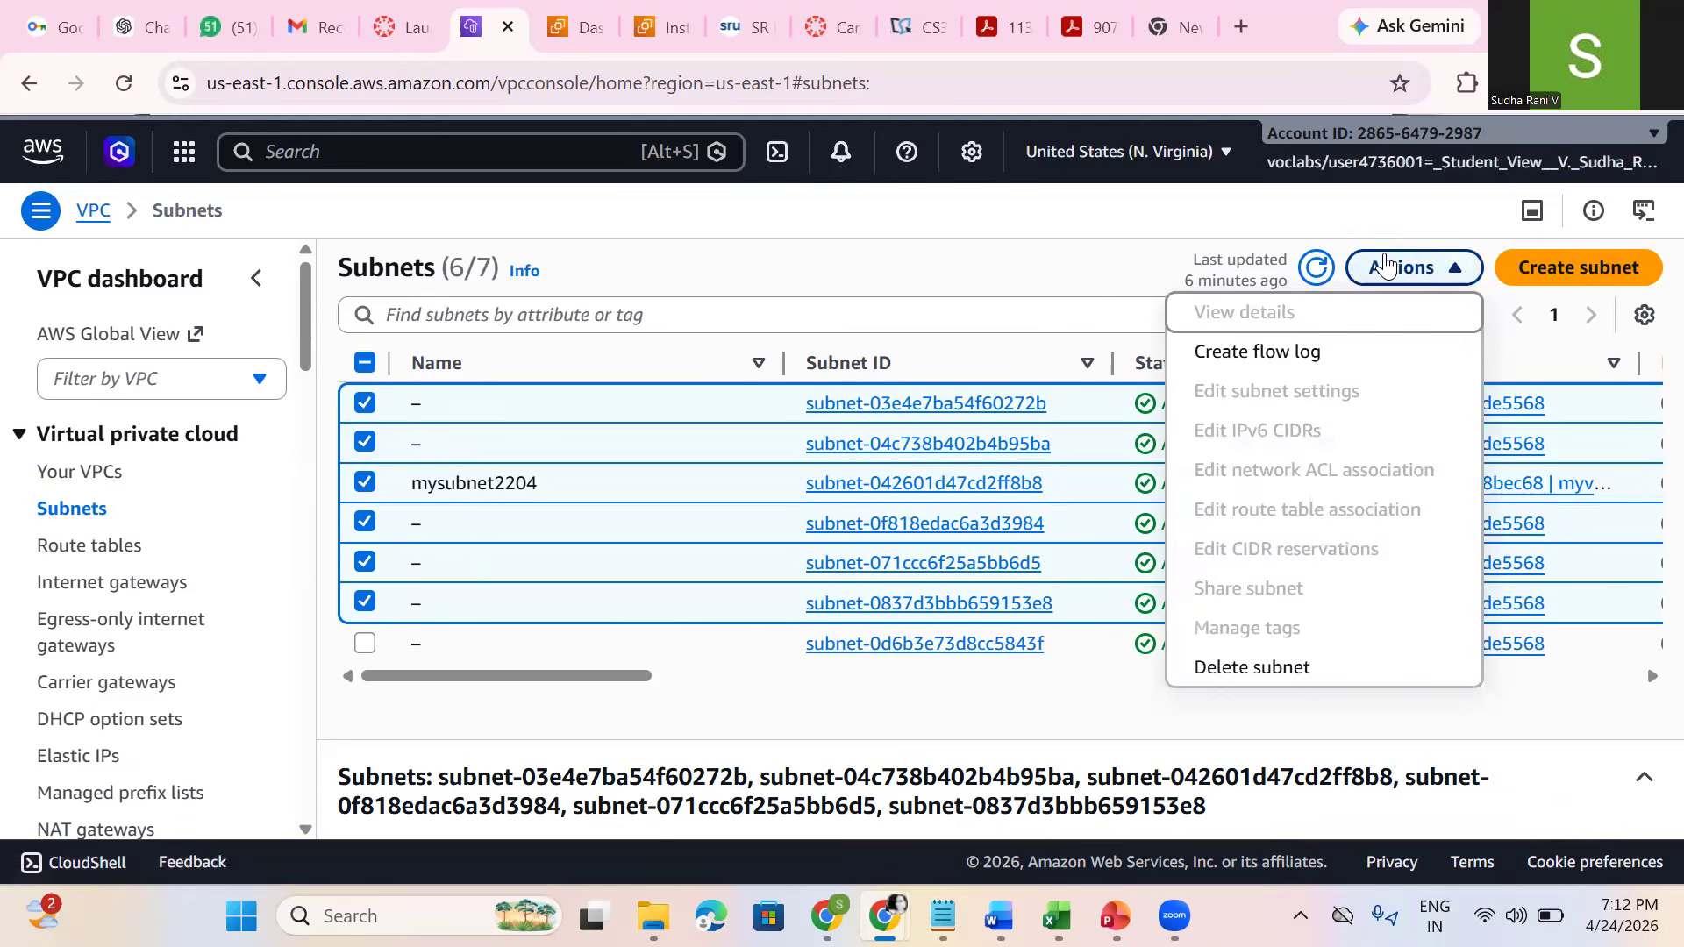
left_click(1346, 690)
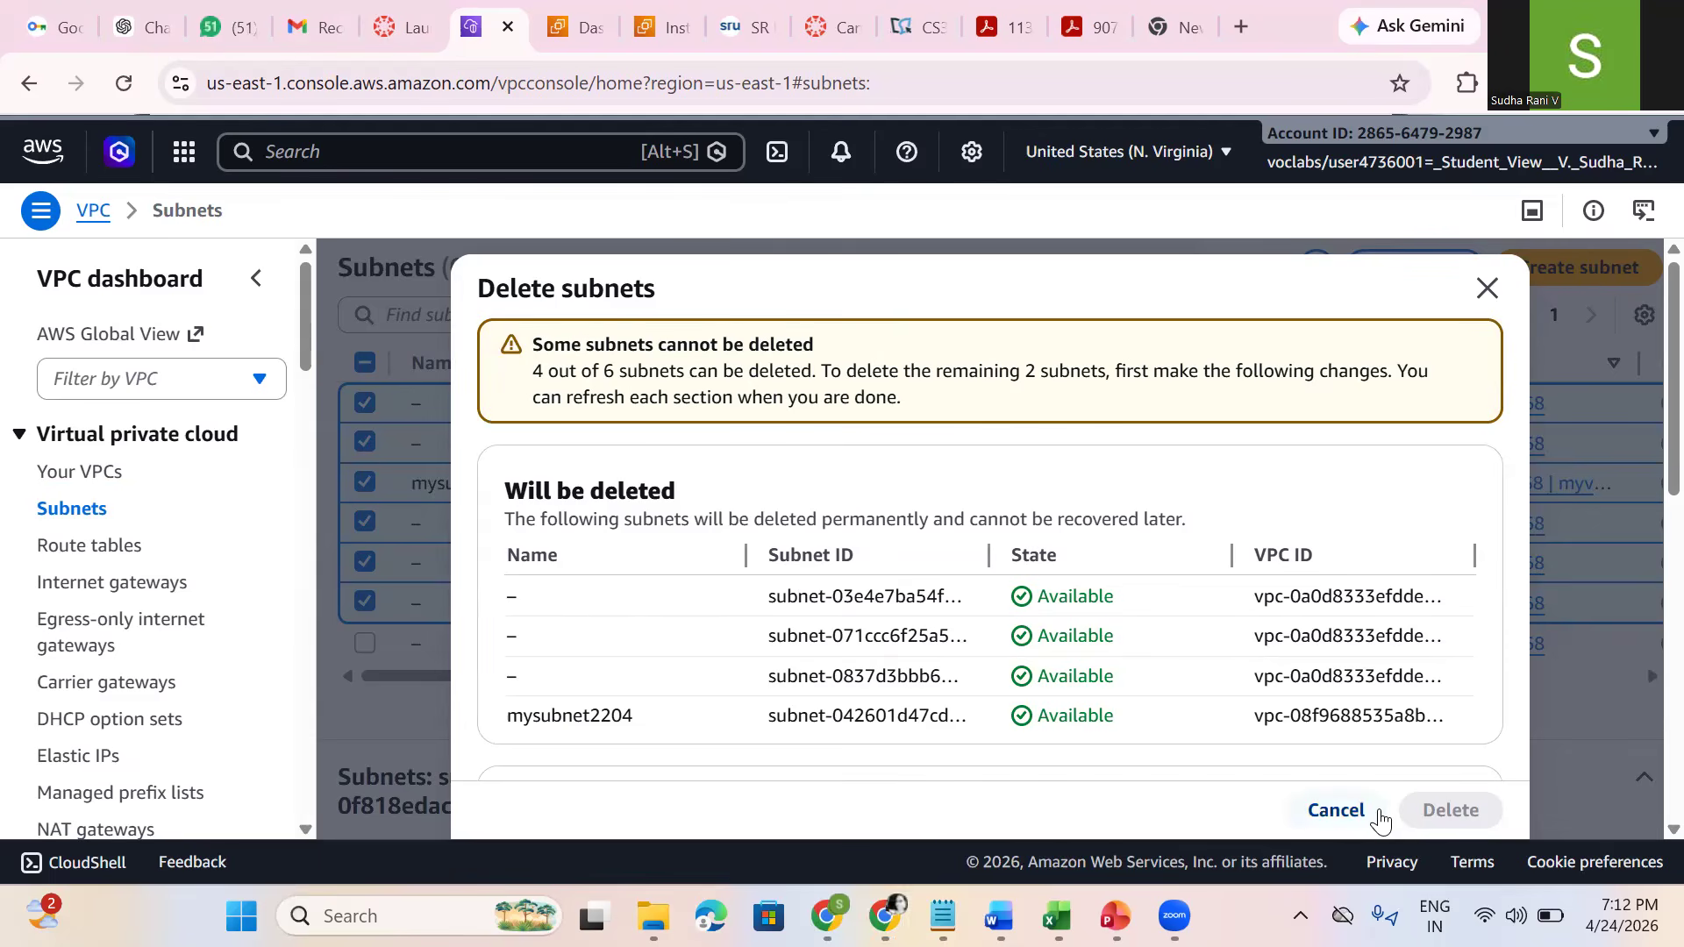
left_click(1334, 810)
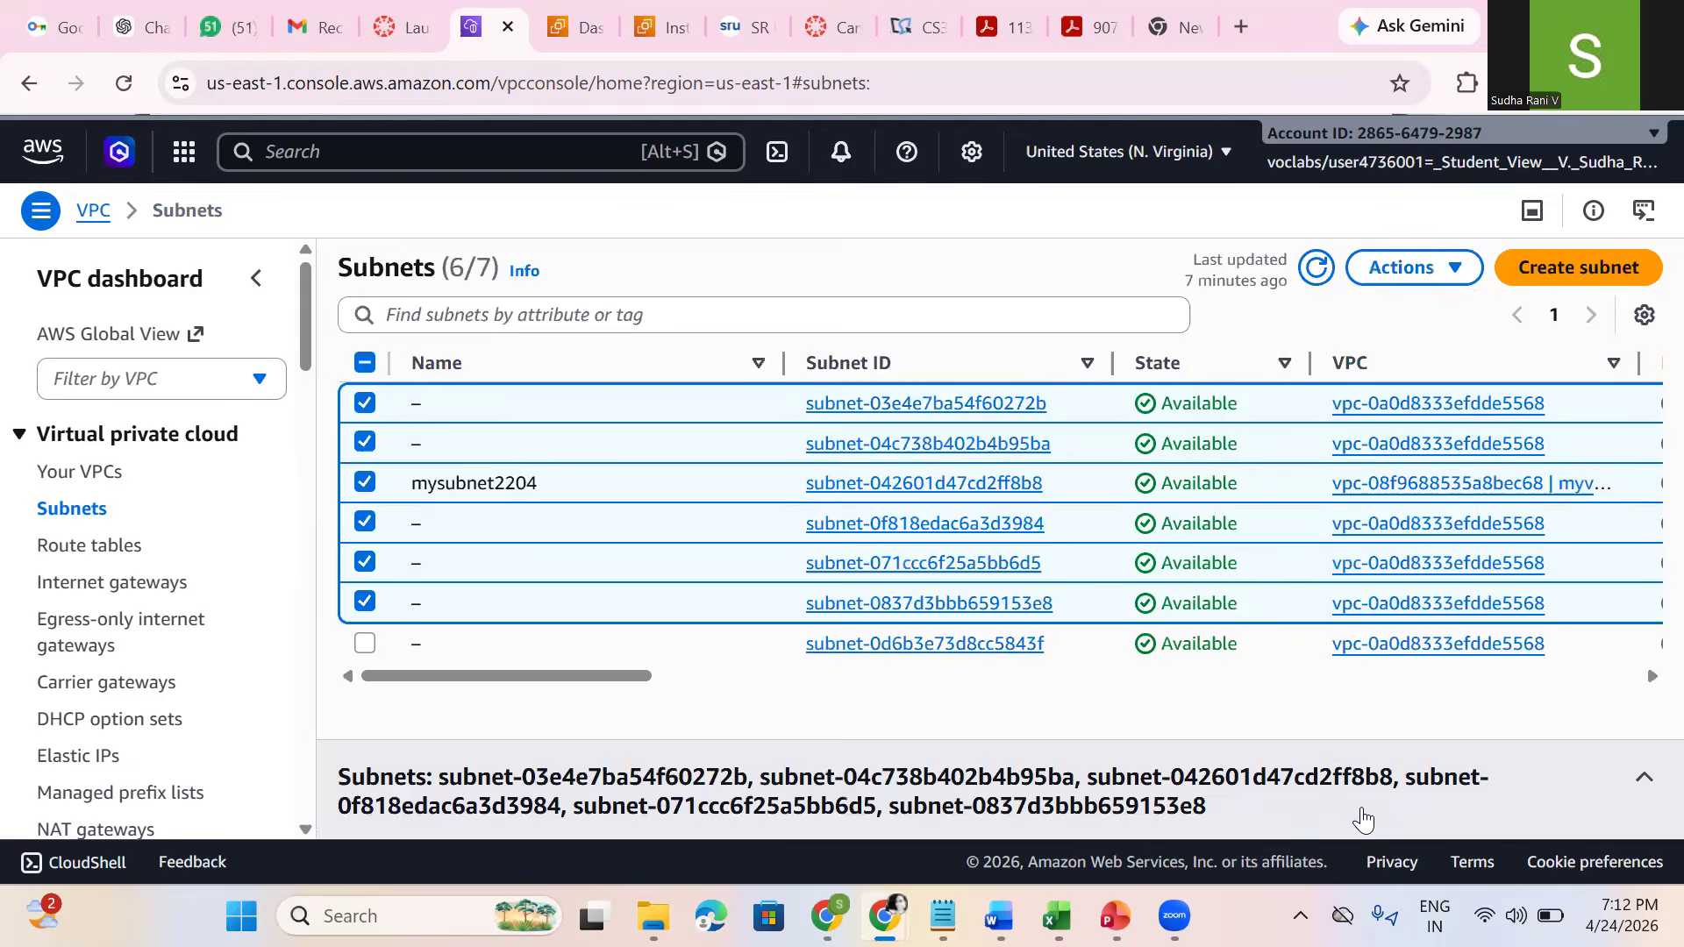
left_click(1315, 269)
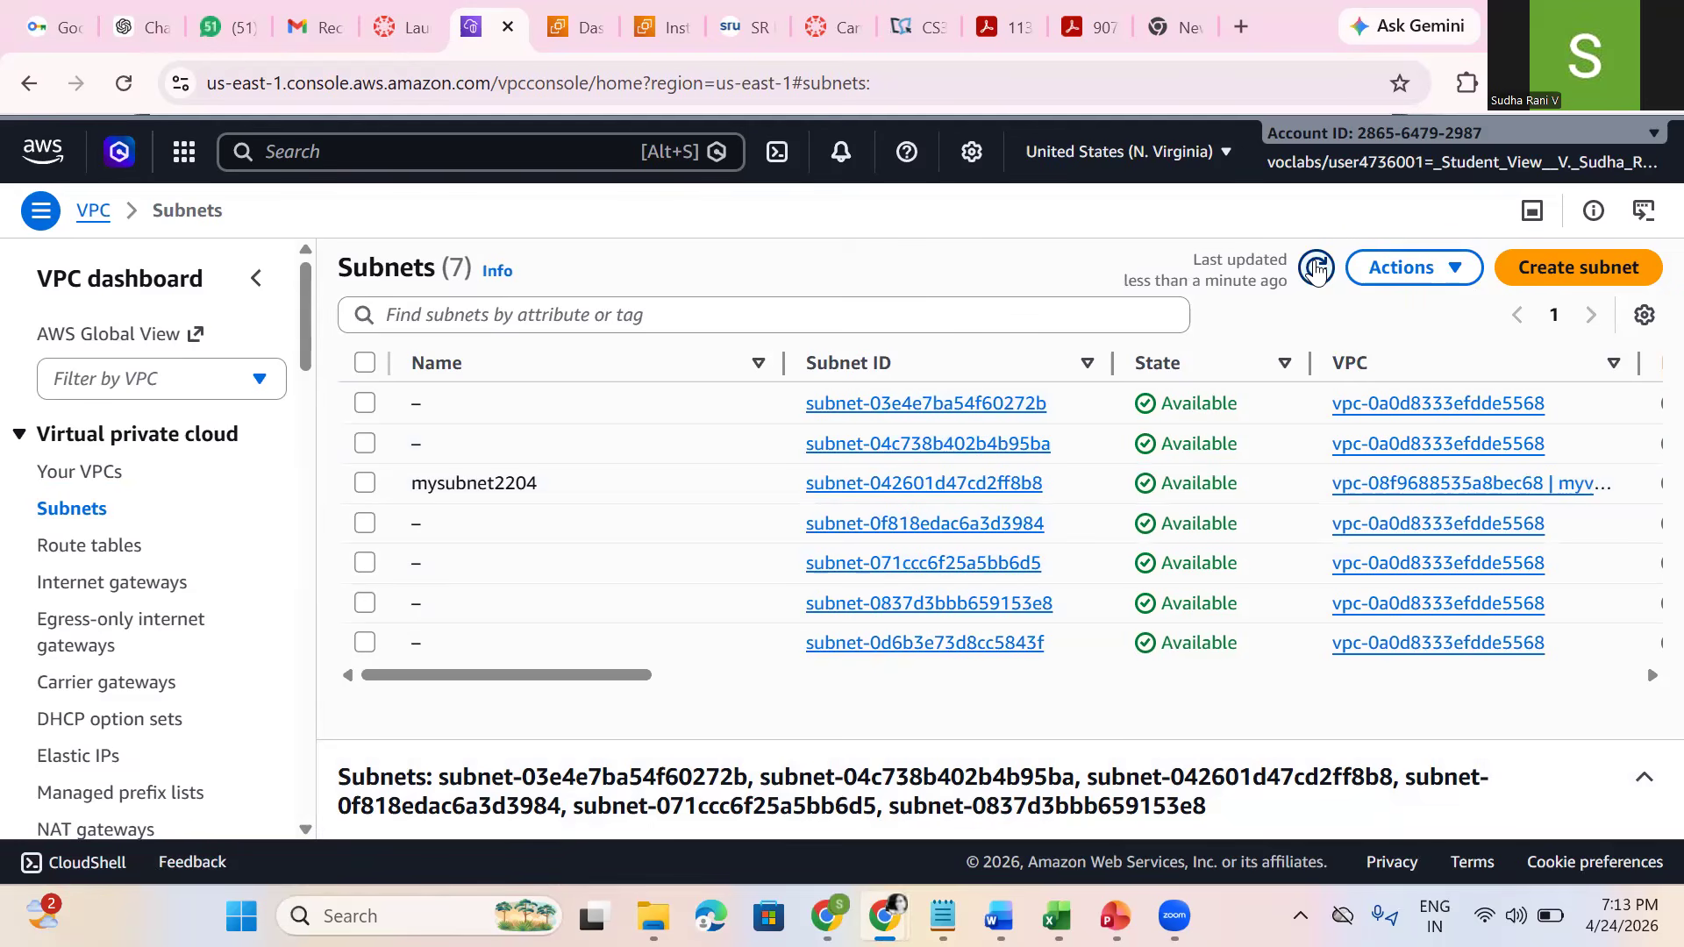
left_click(1316, 269)
left_click(1315, 270)
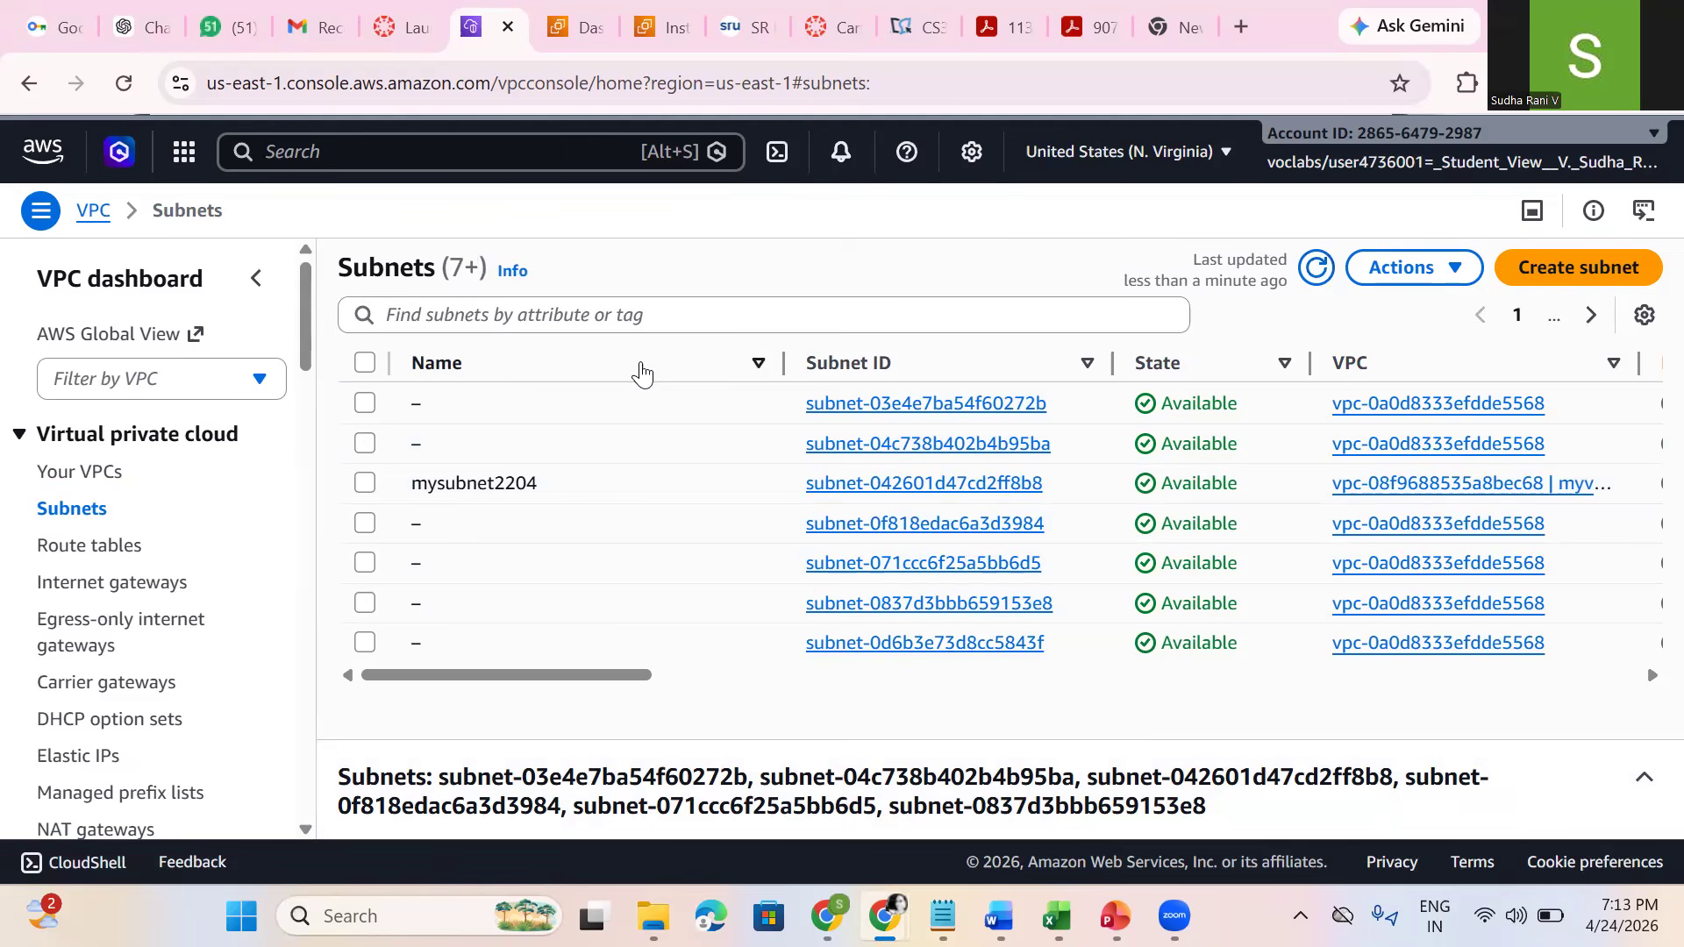
Step: Delete the subnet mysubnet2204, confirming with the word delete, and refresh the subnet list
left_click(372, 483)
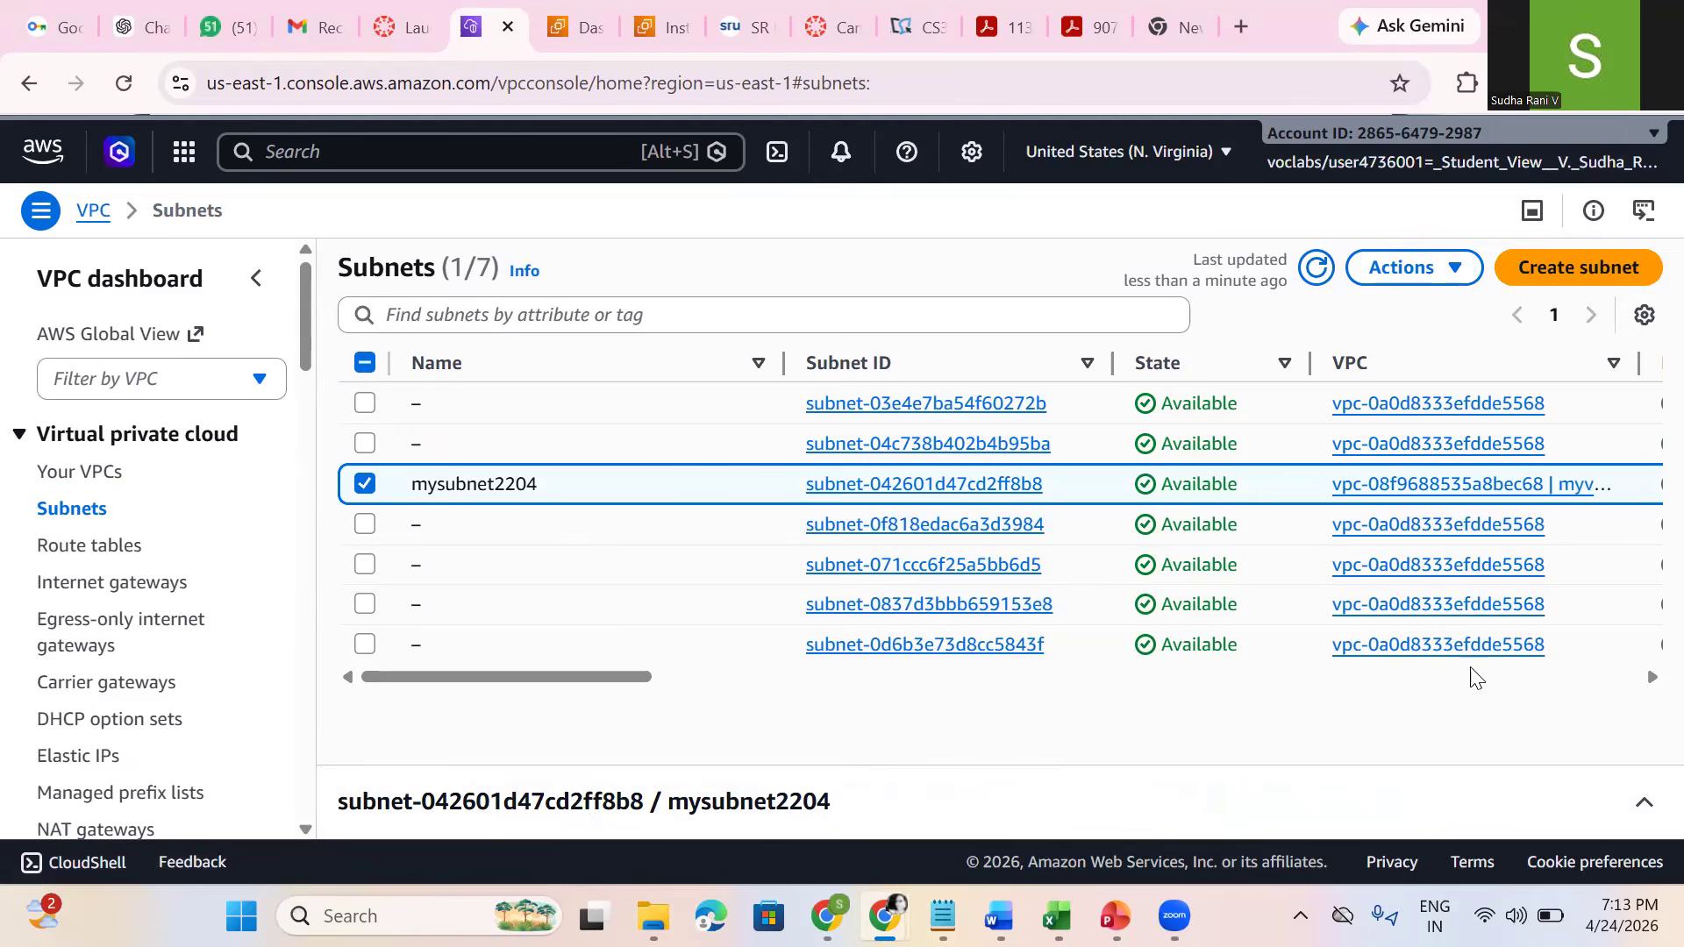
left_click(1401, 268)
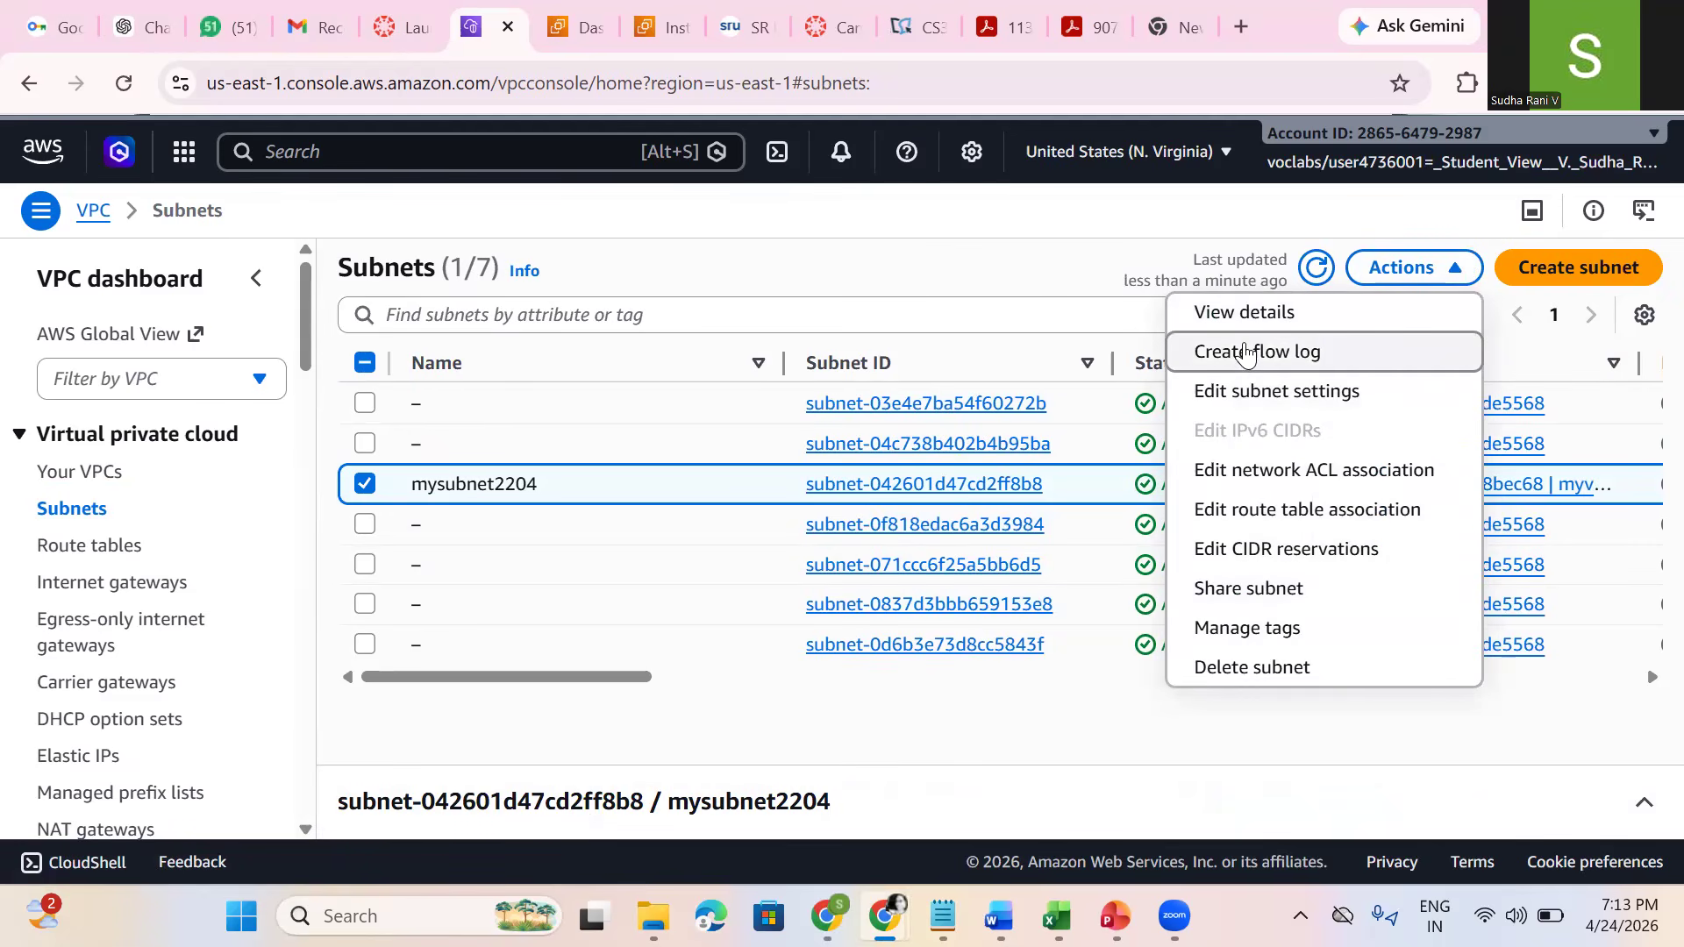
left_click(1231, 673)
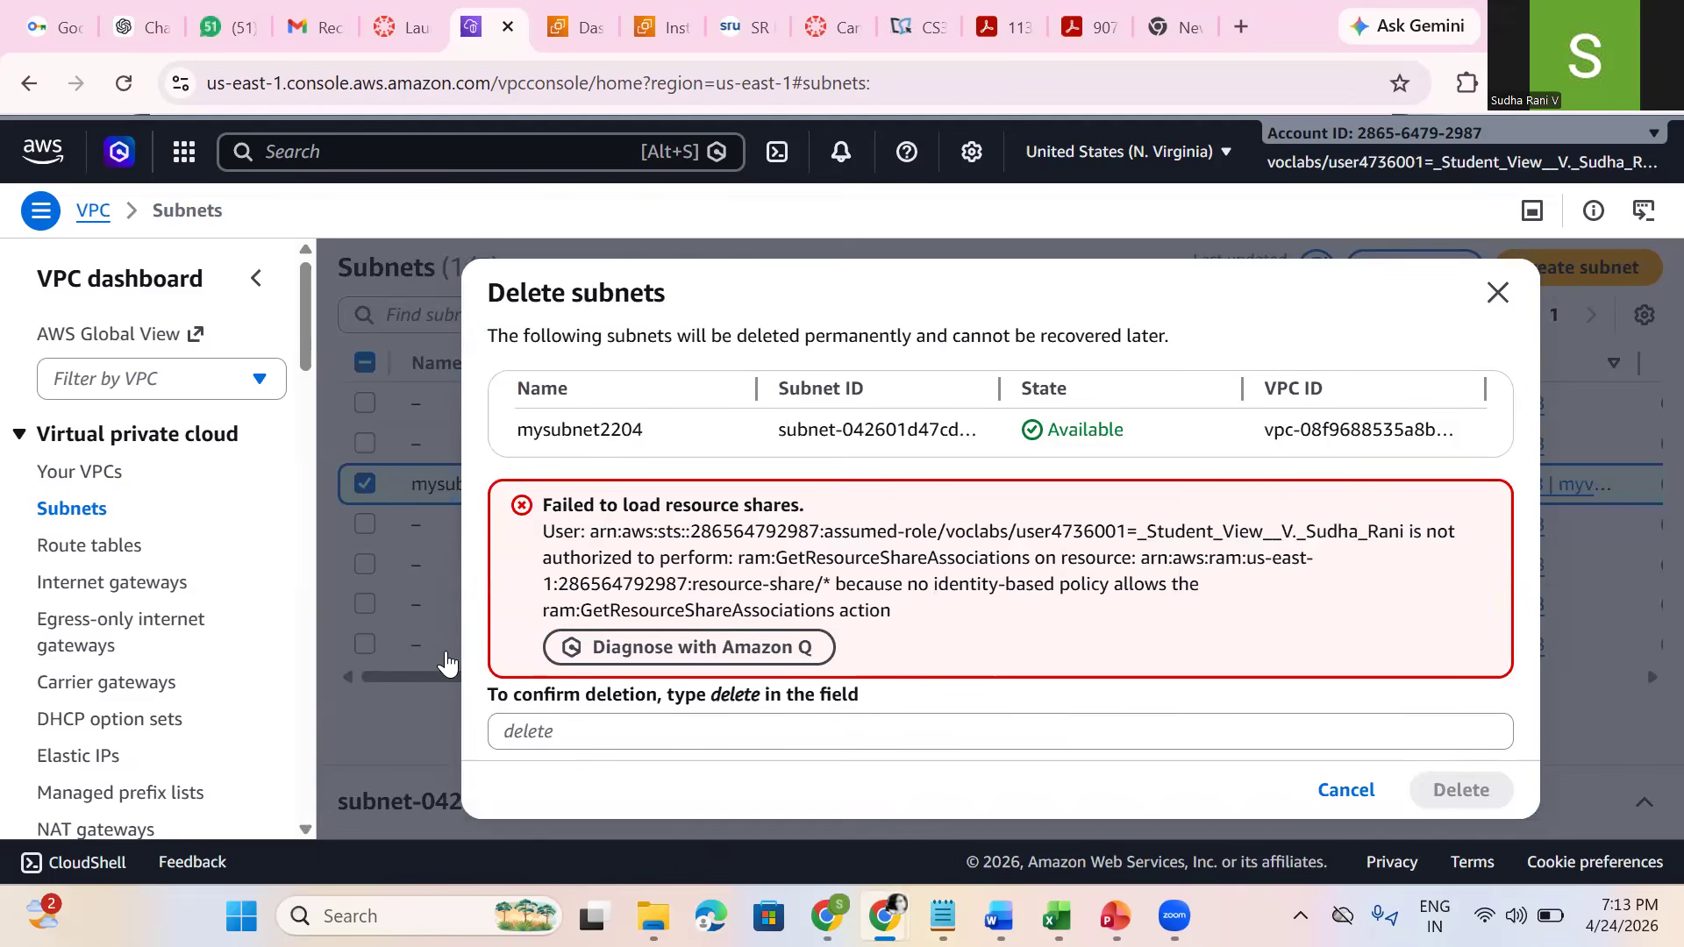
left_click(518, 730)
type("delete")
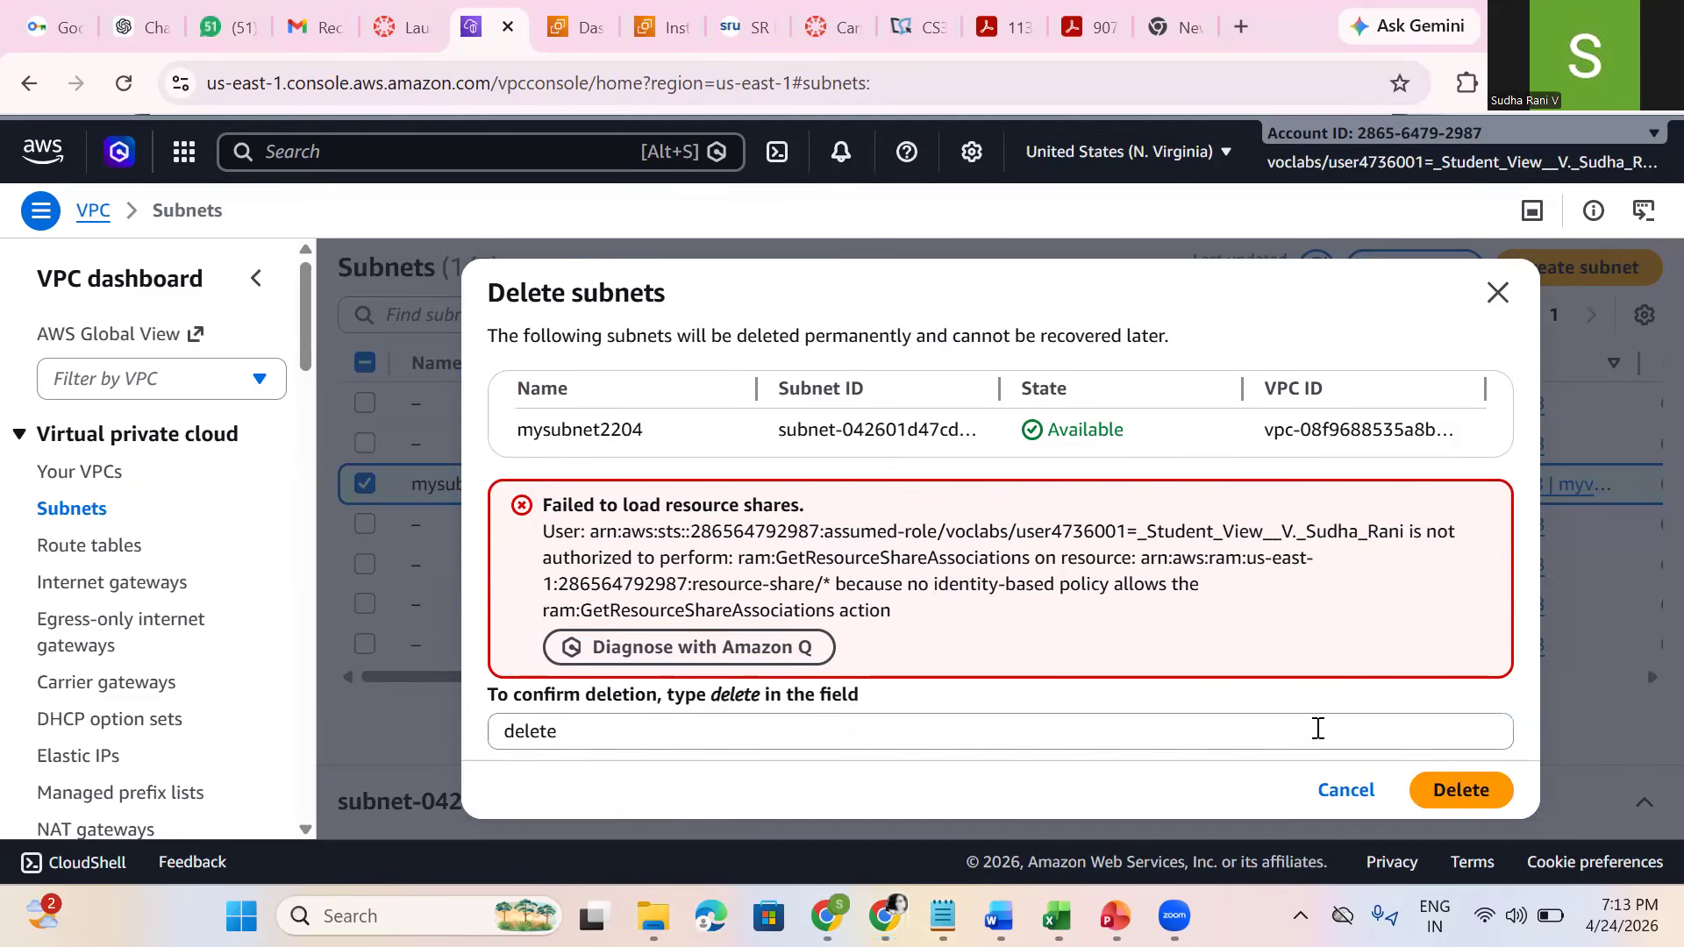
left_click(1457, 788)
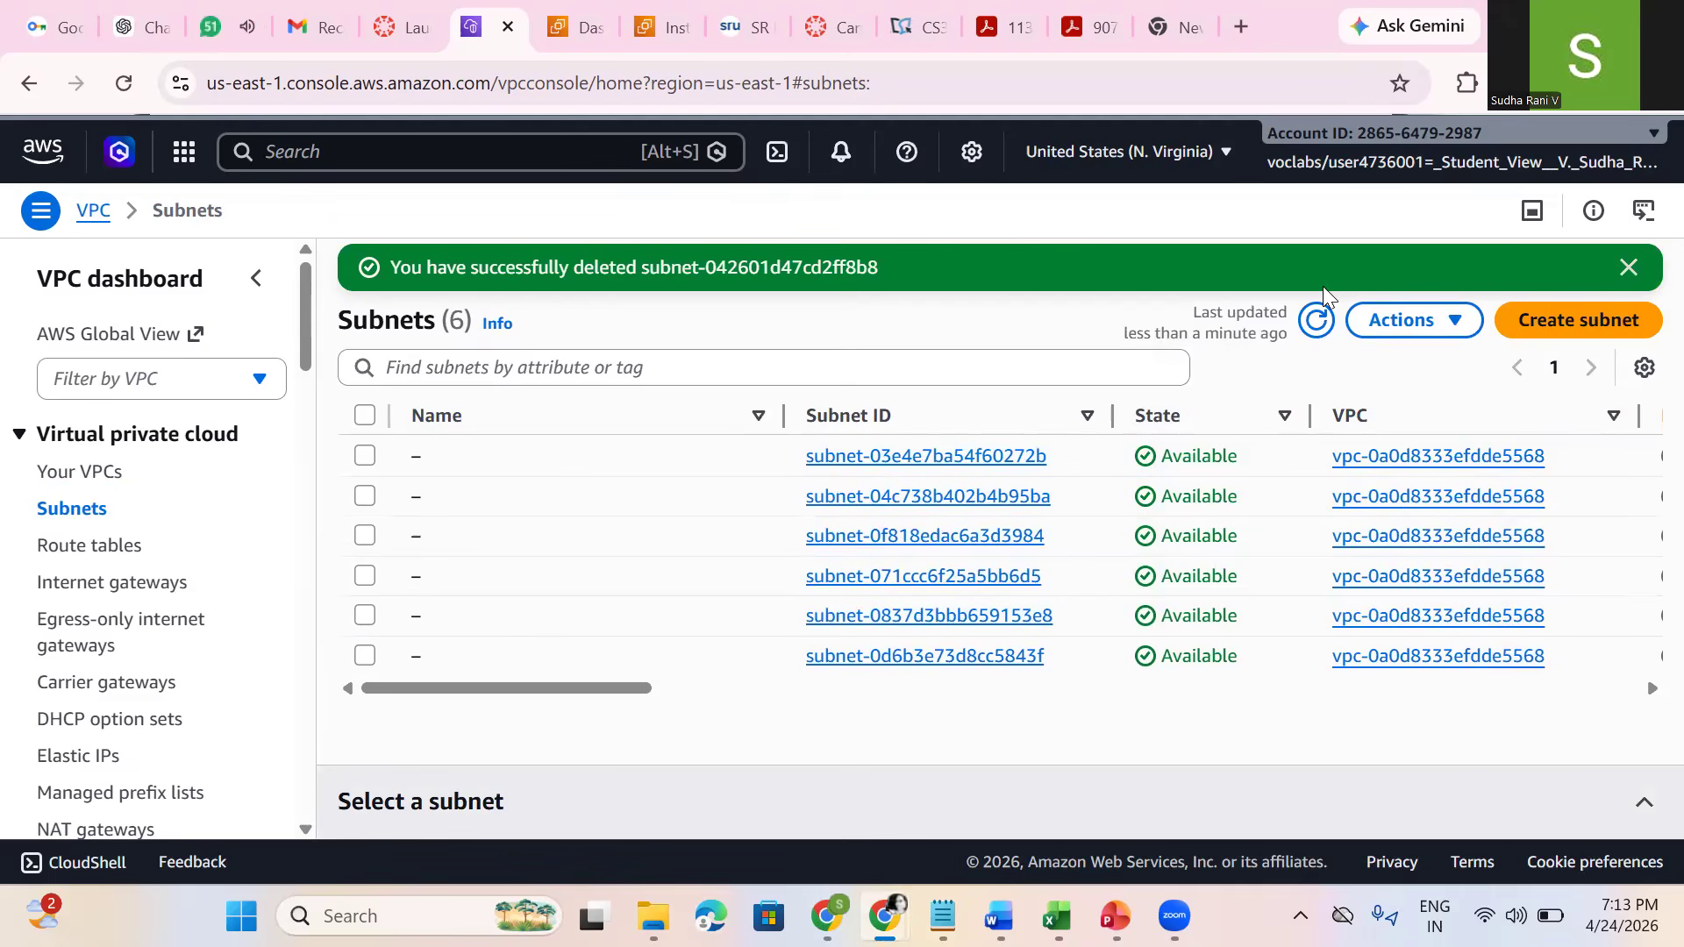
left_click(1313, 321)
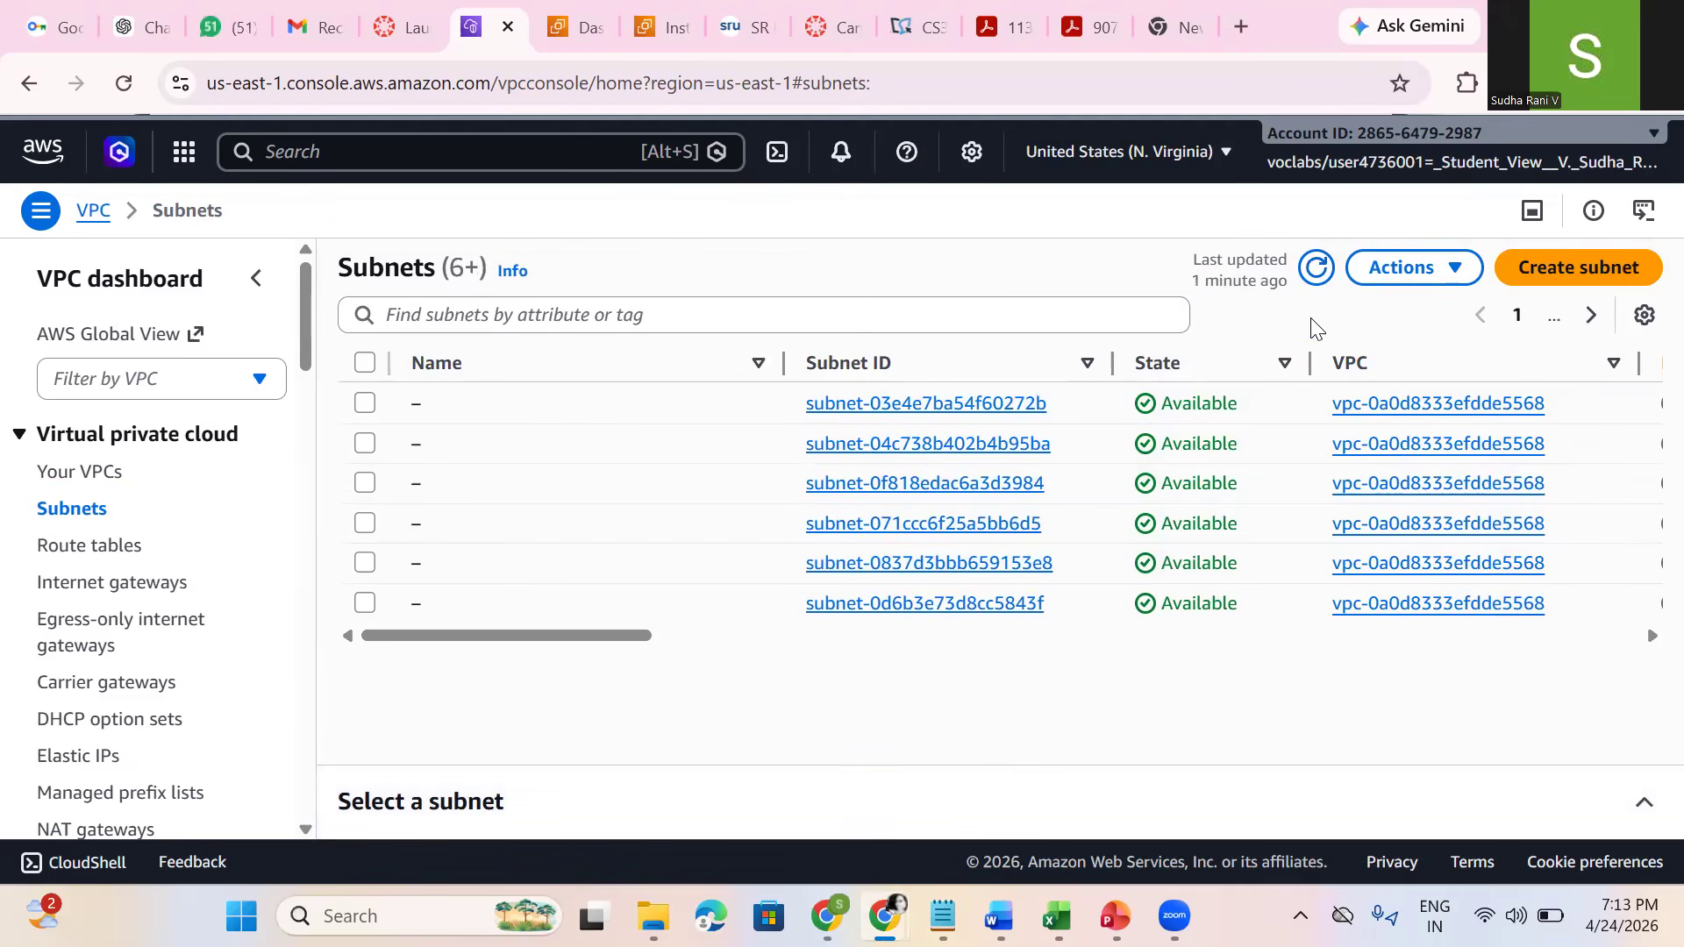
left_click(1318, 274)
left_click(1317, 273)
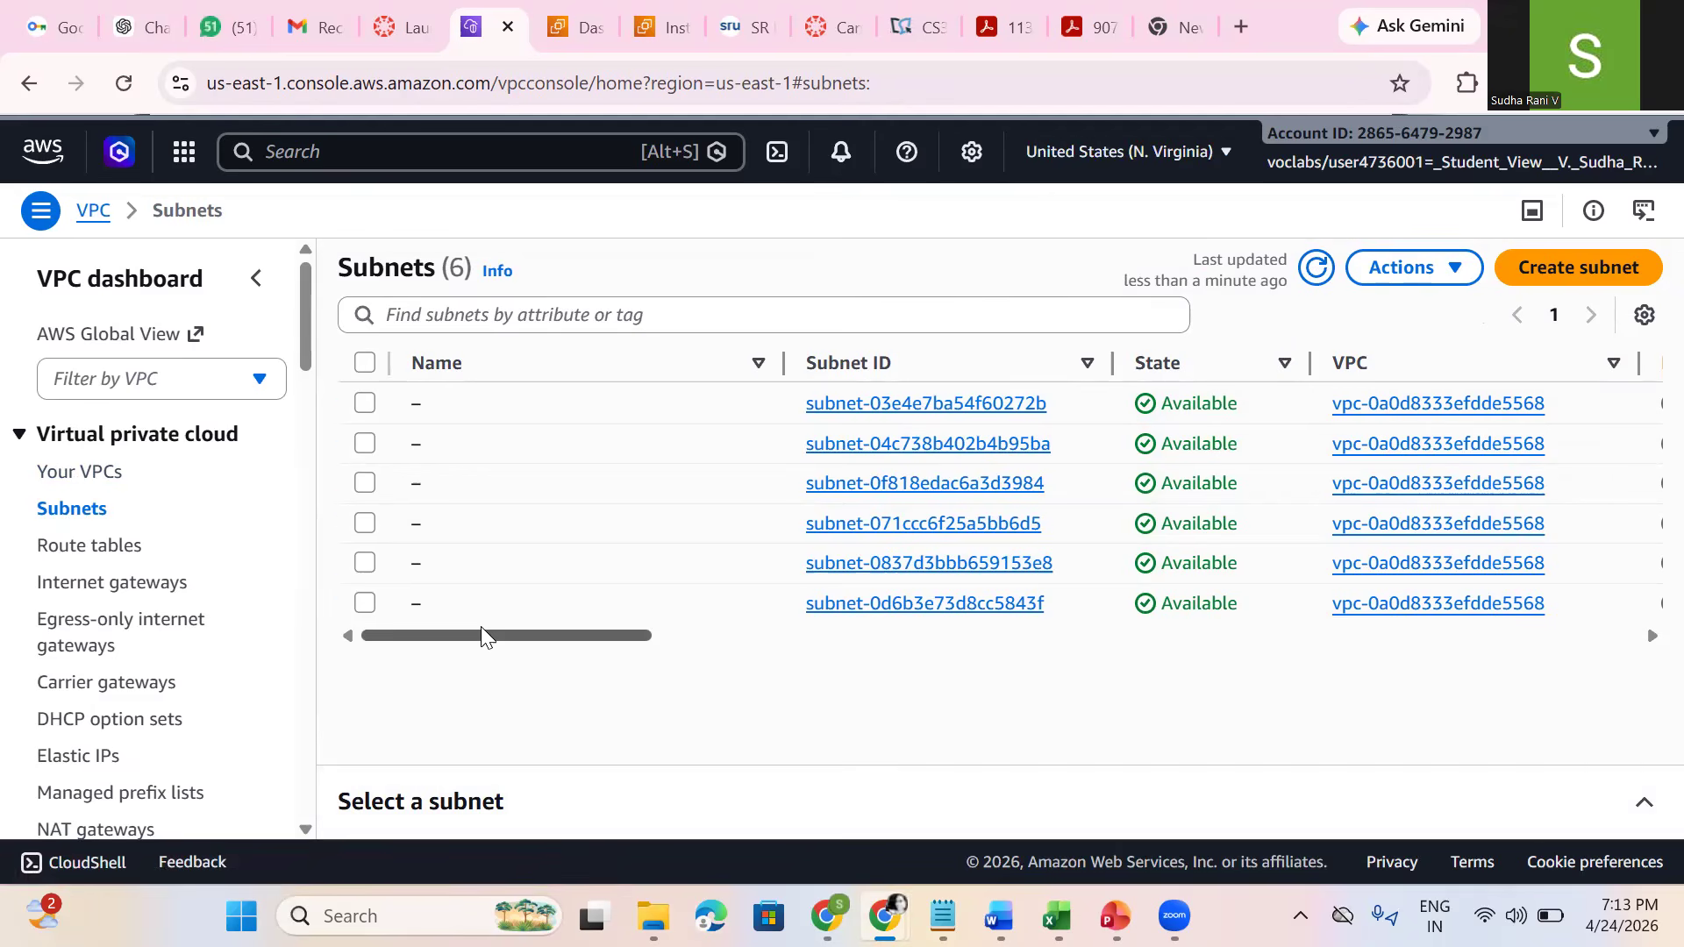
Step: Start a new subnet in the VPC myvpc240426
left_click_drag(480, 626, 355, 575)
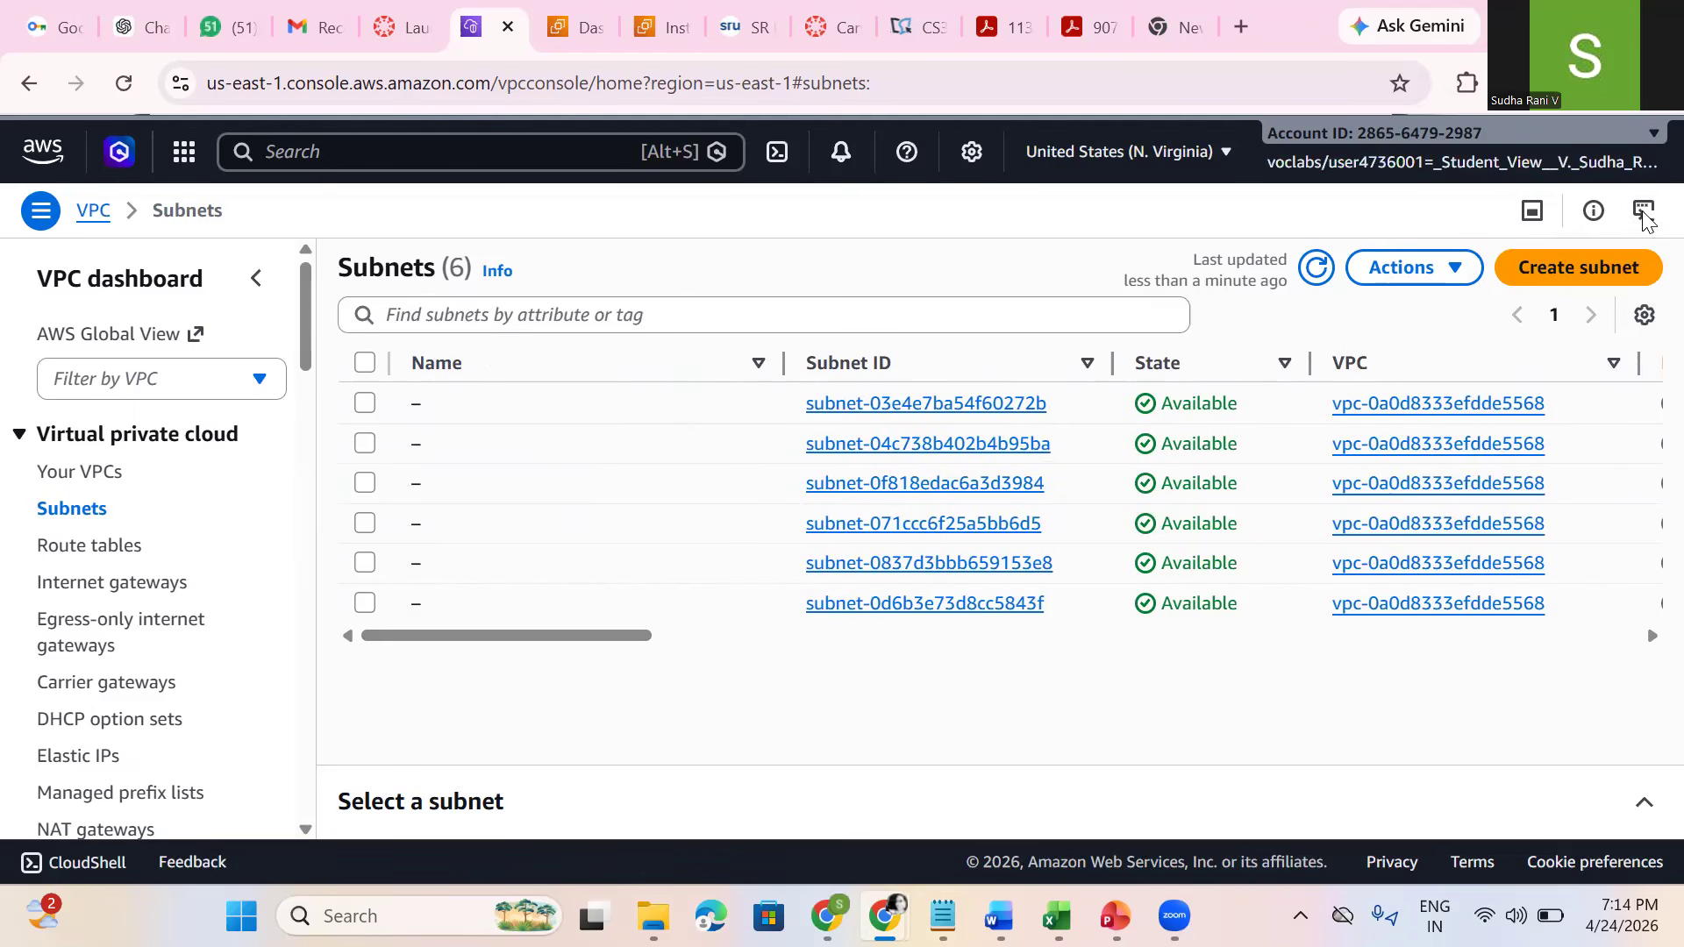
left_click(1640, 271)
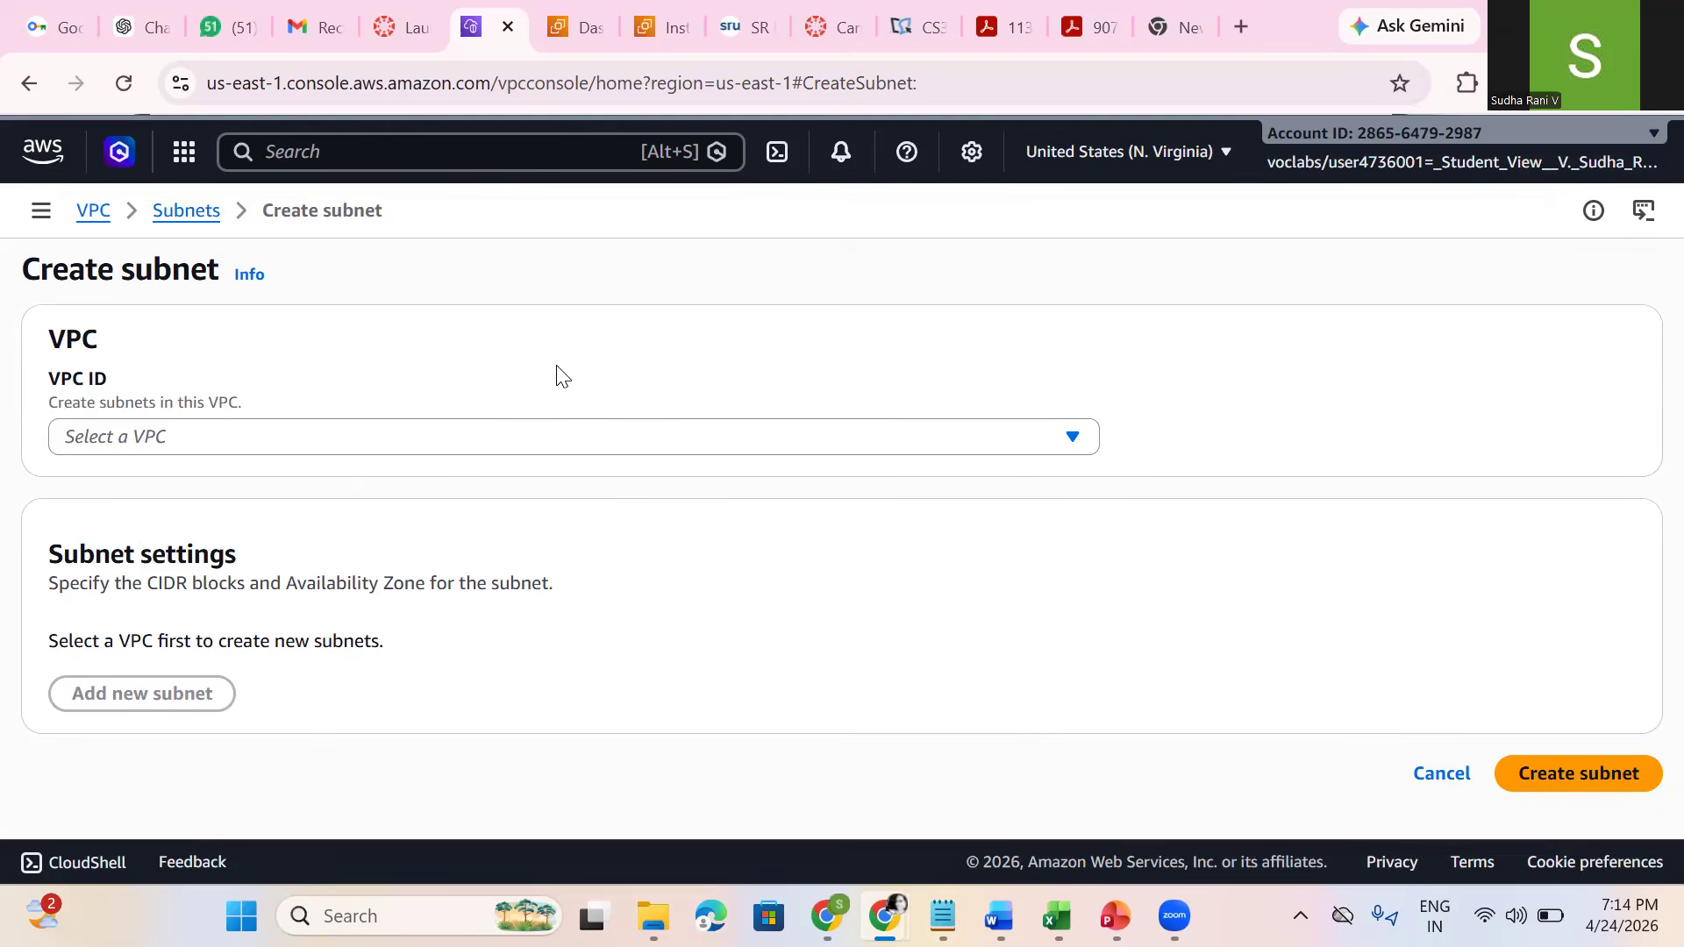
left_click(252, 443)
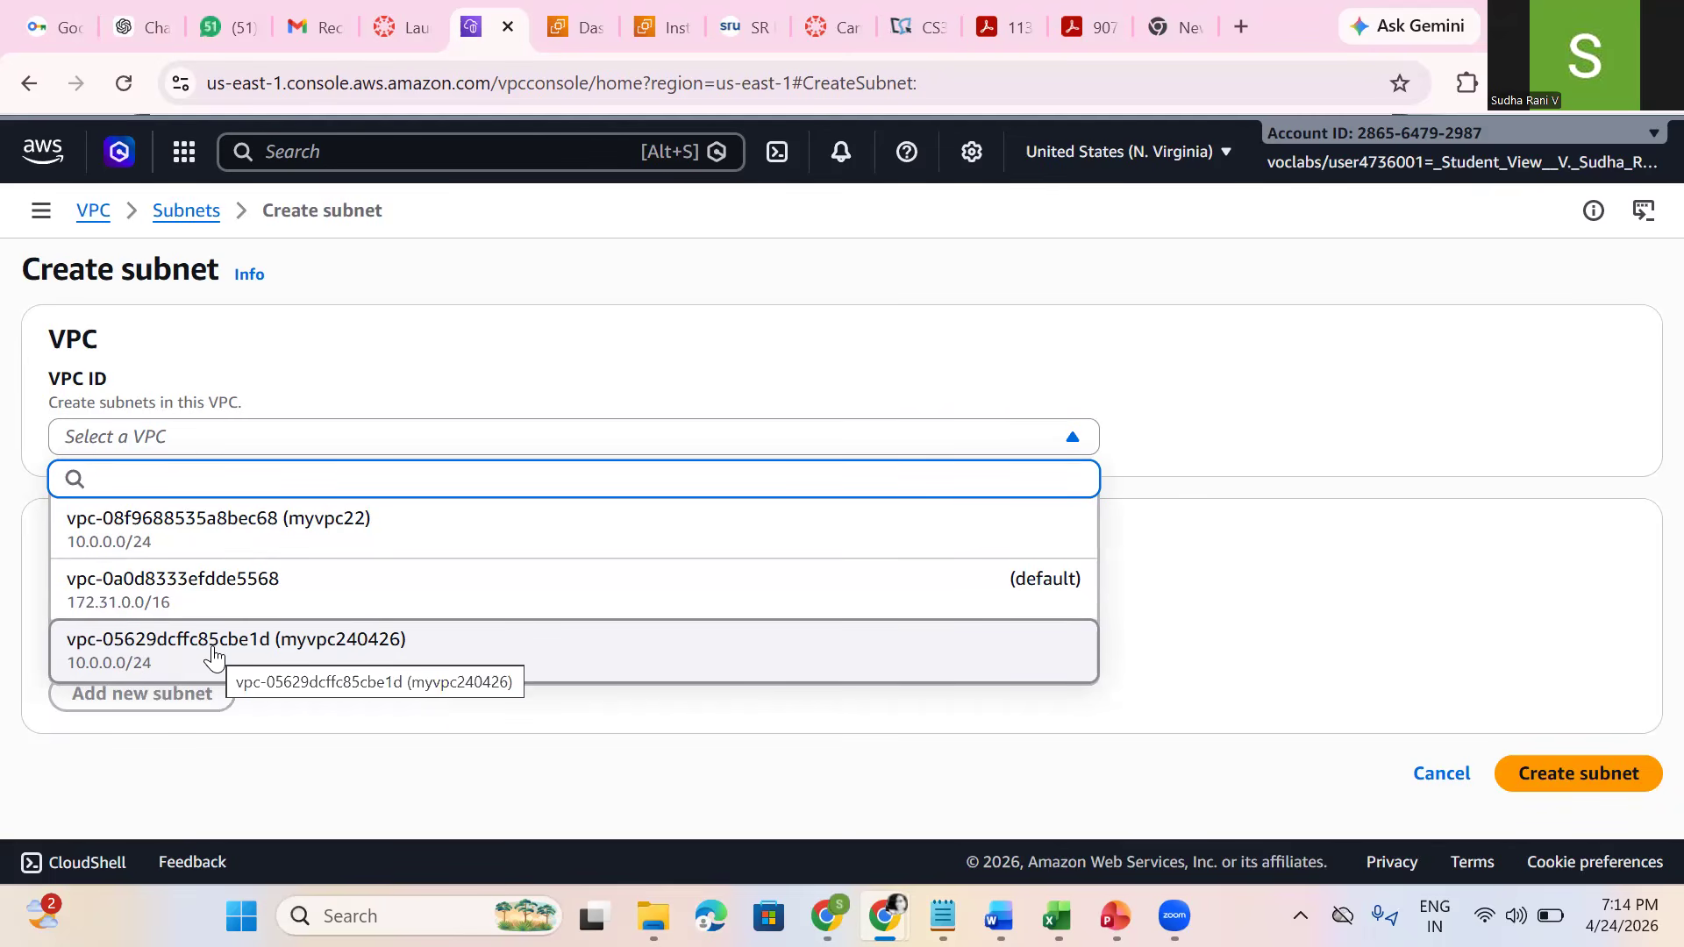
left_click(388, 654)
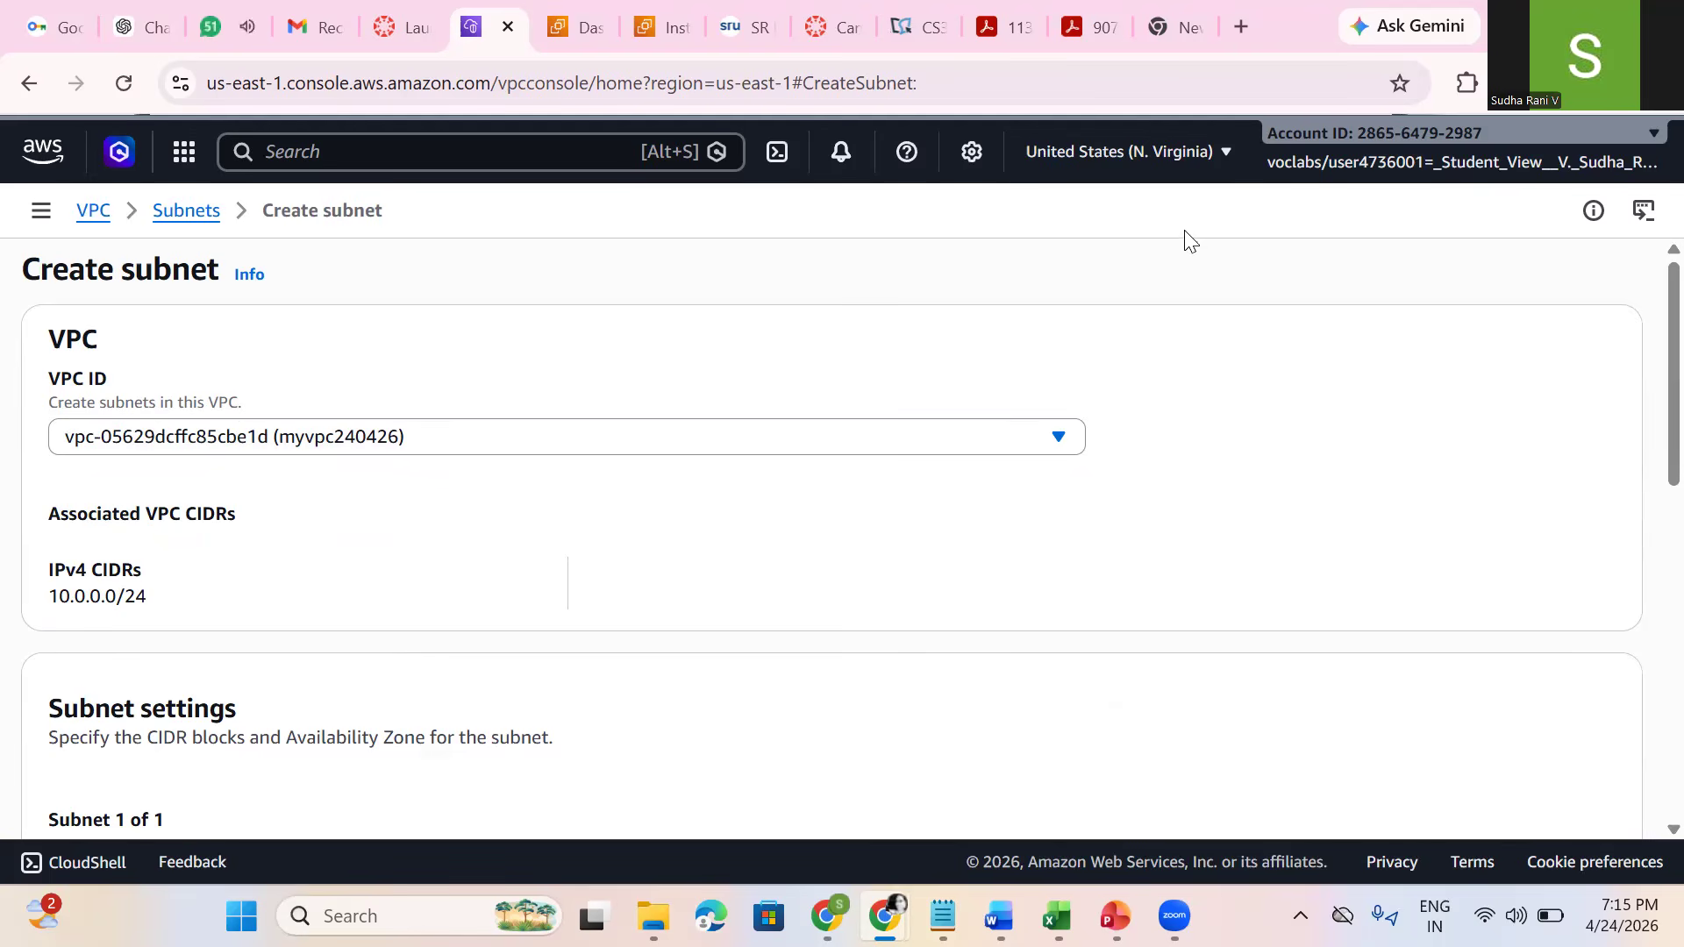
Step: Name the subnet mysub240426 and place it in the availability zone use1-az6 (us-east-1a)
scroll(1647, 303, "down", 4)
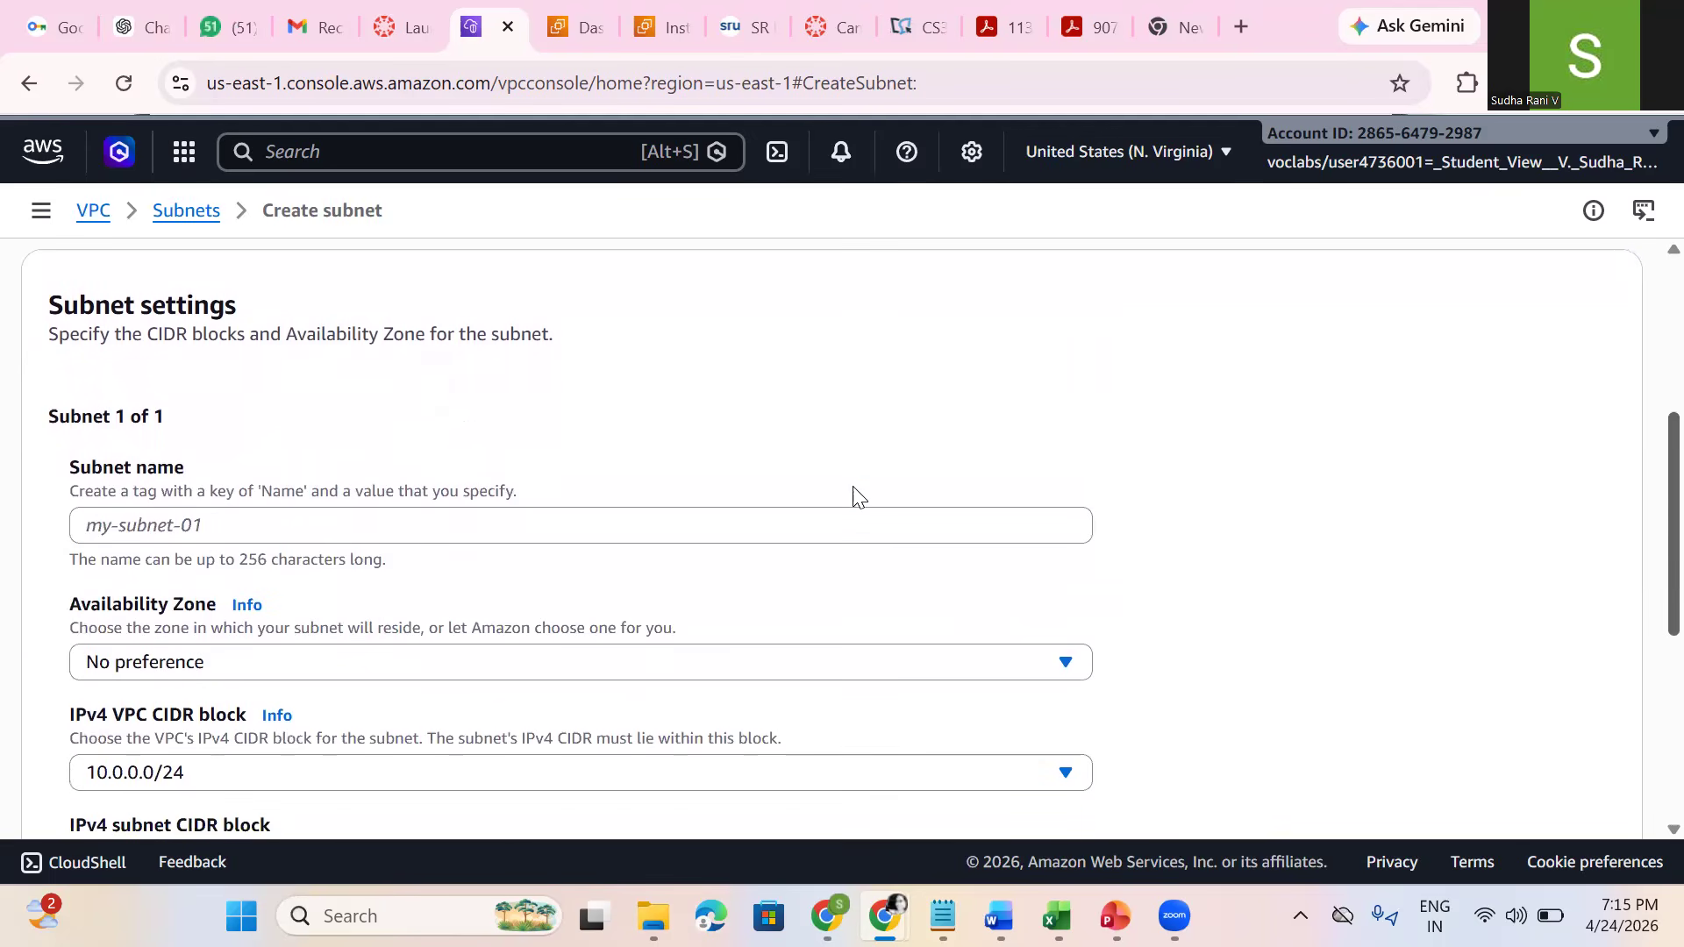
left_click(845, 521)
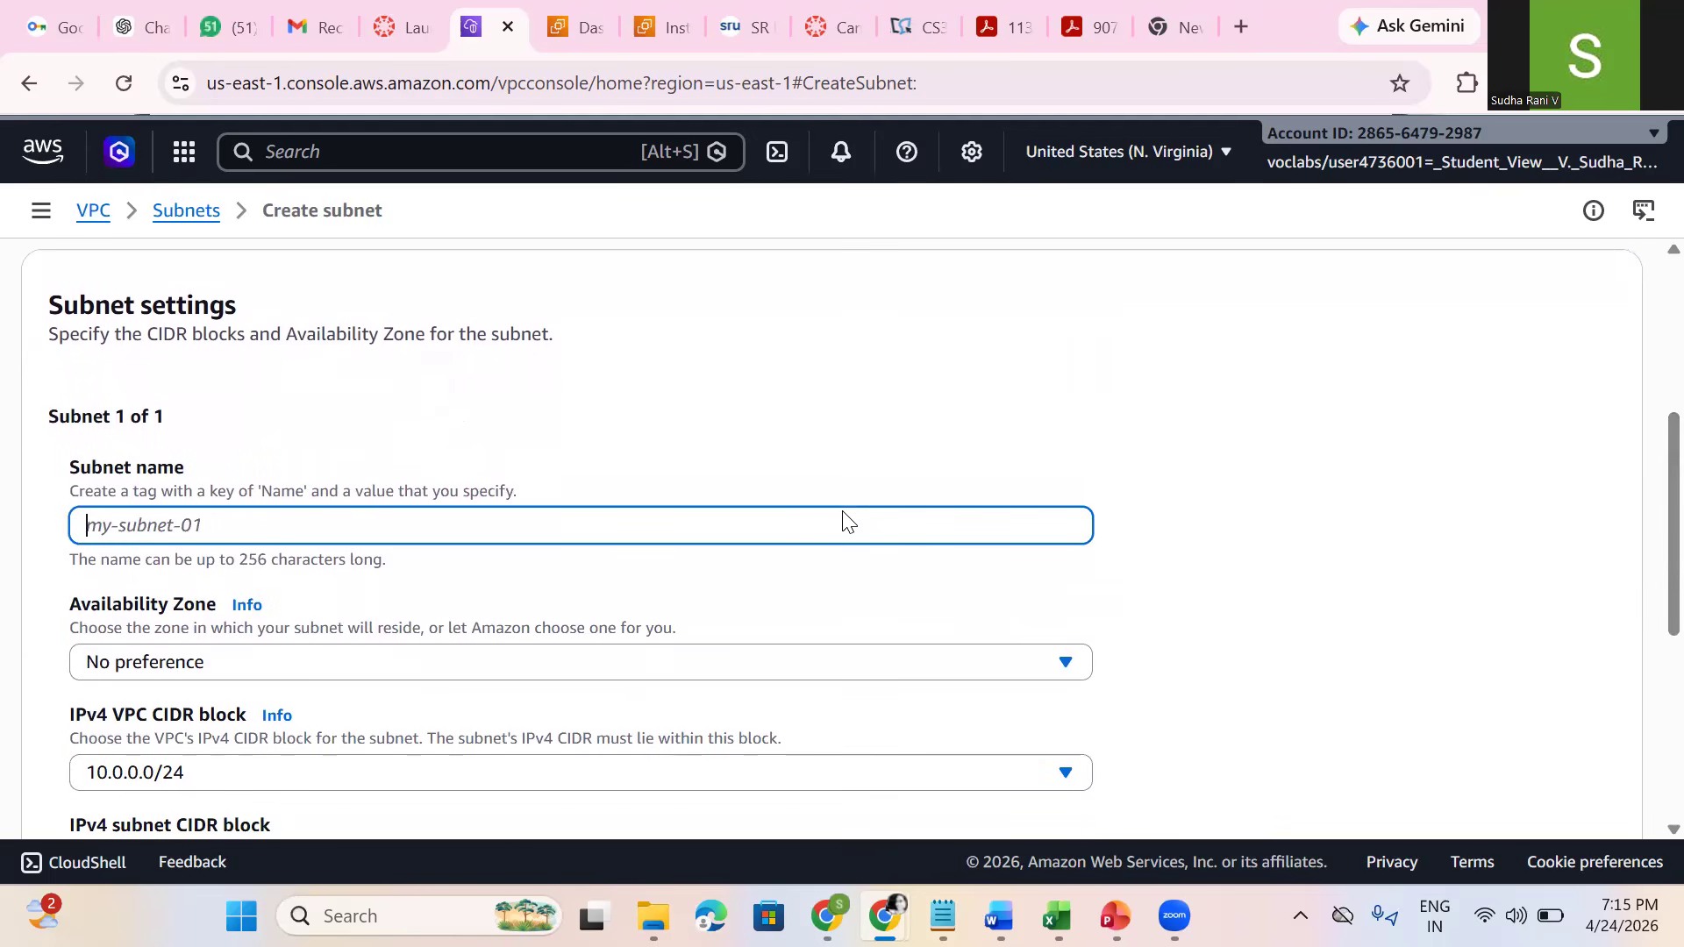
type("mysub24")
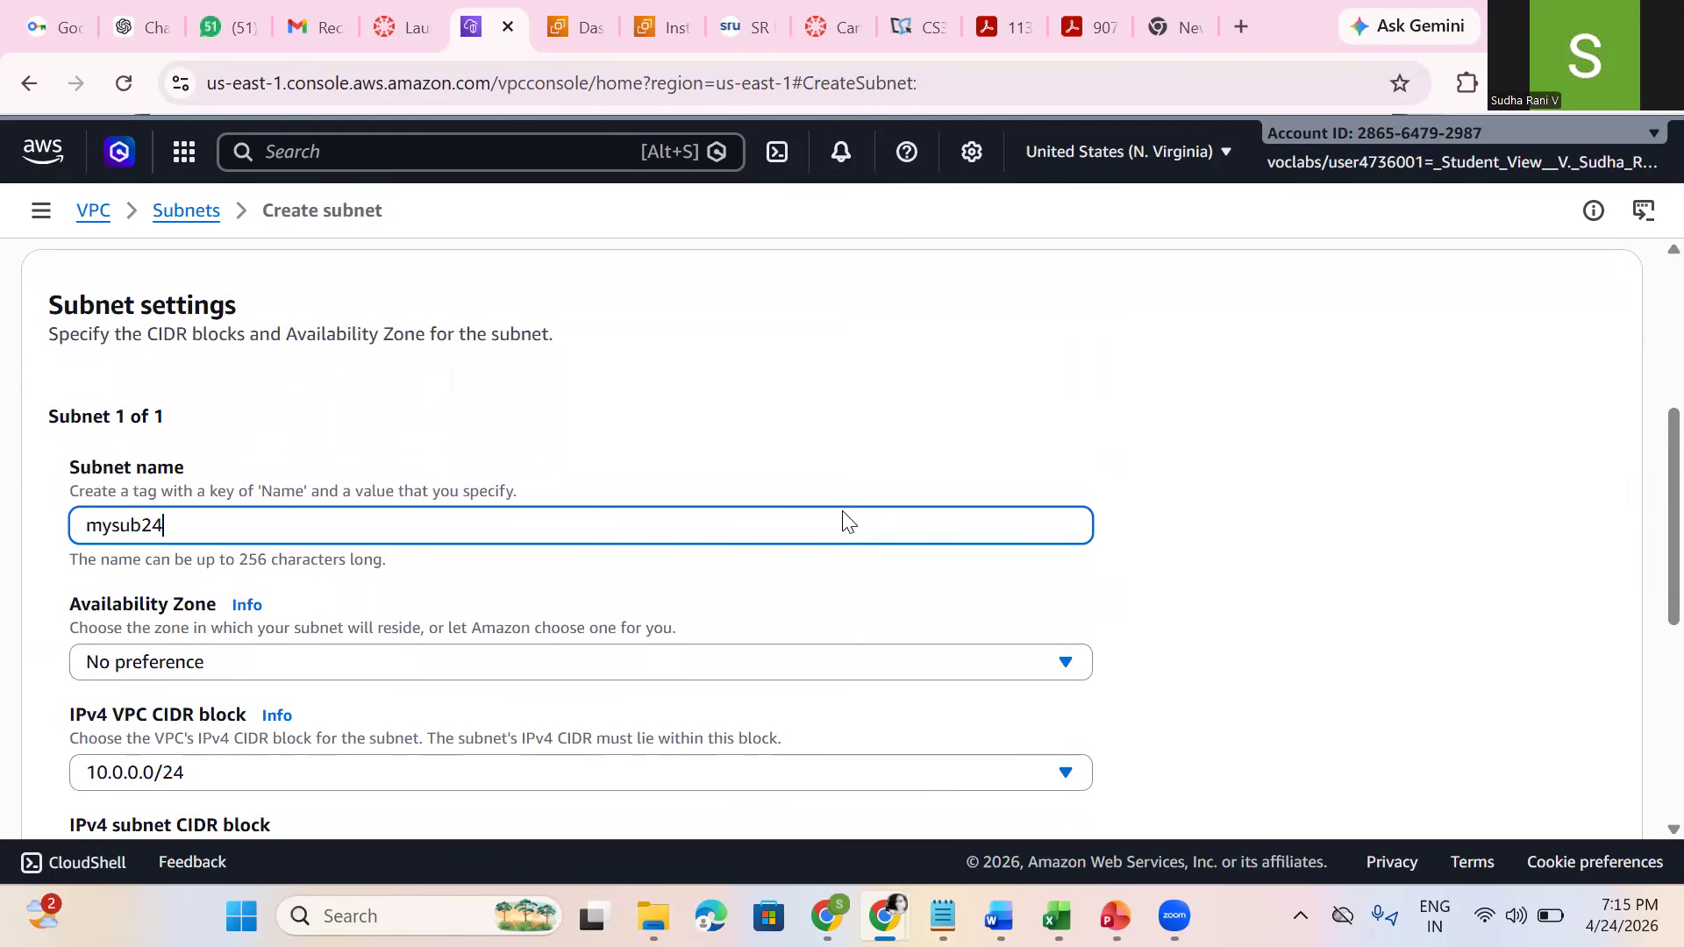
type("0426")
left_click(627, 657)
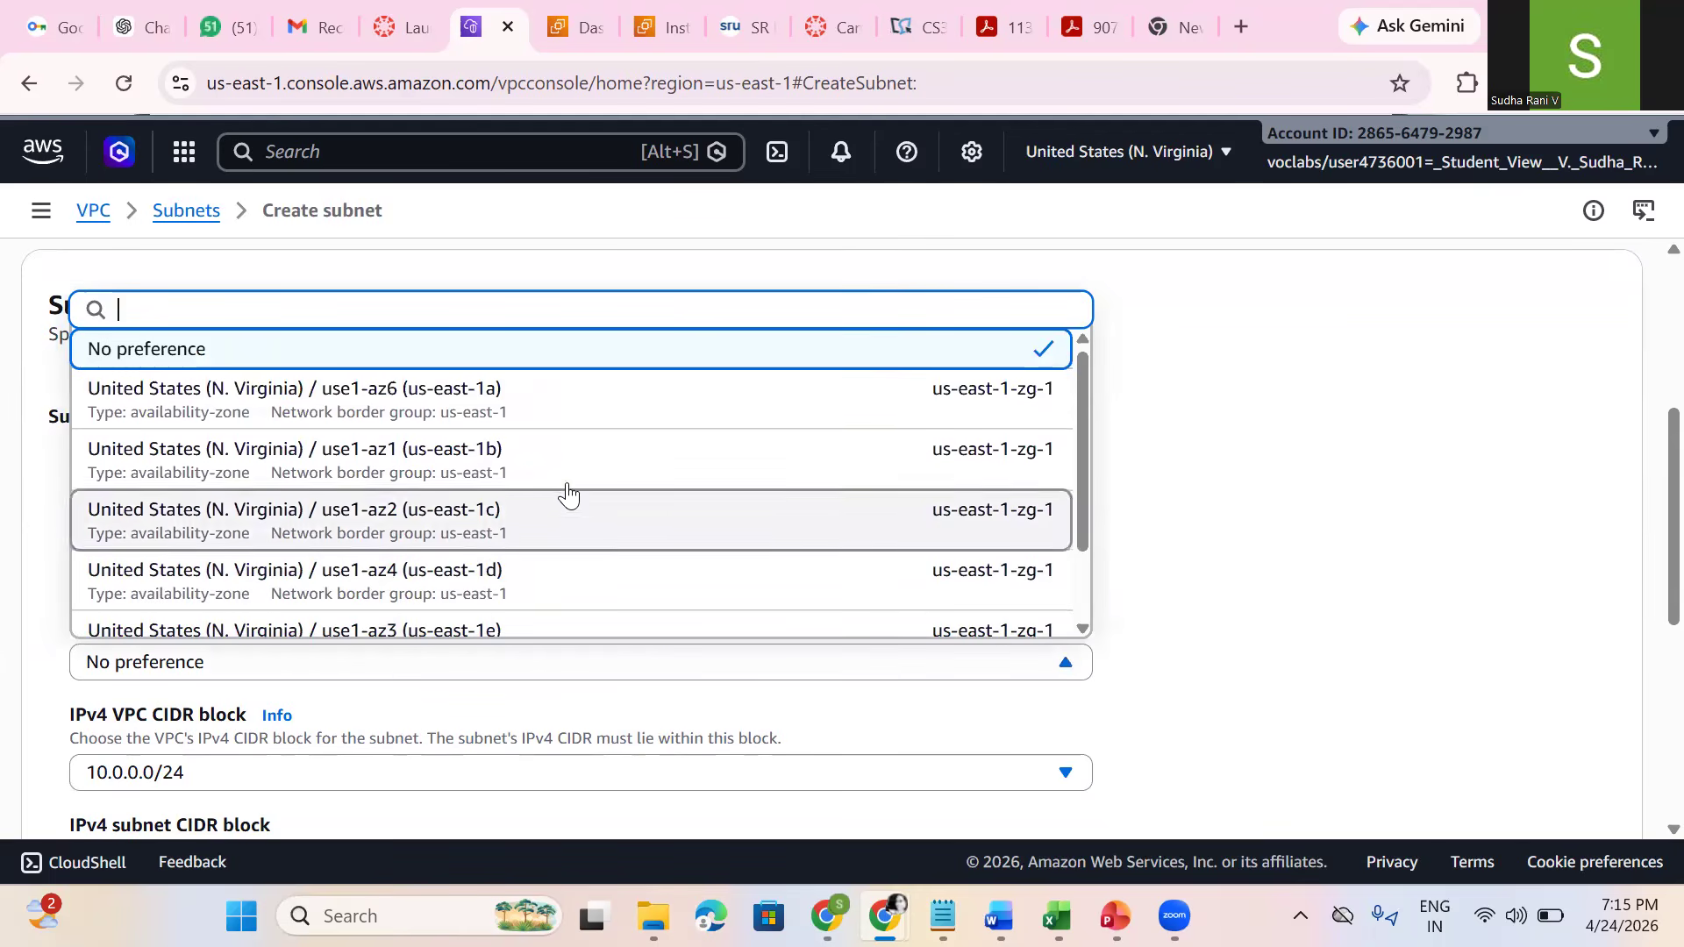
left_click(562, 410)
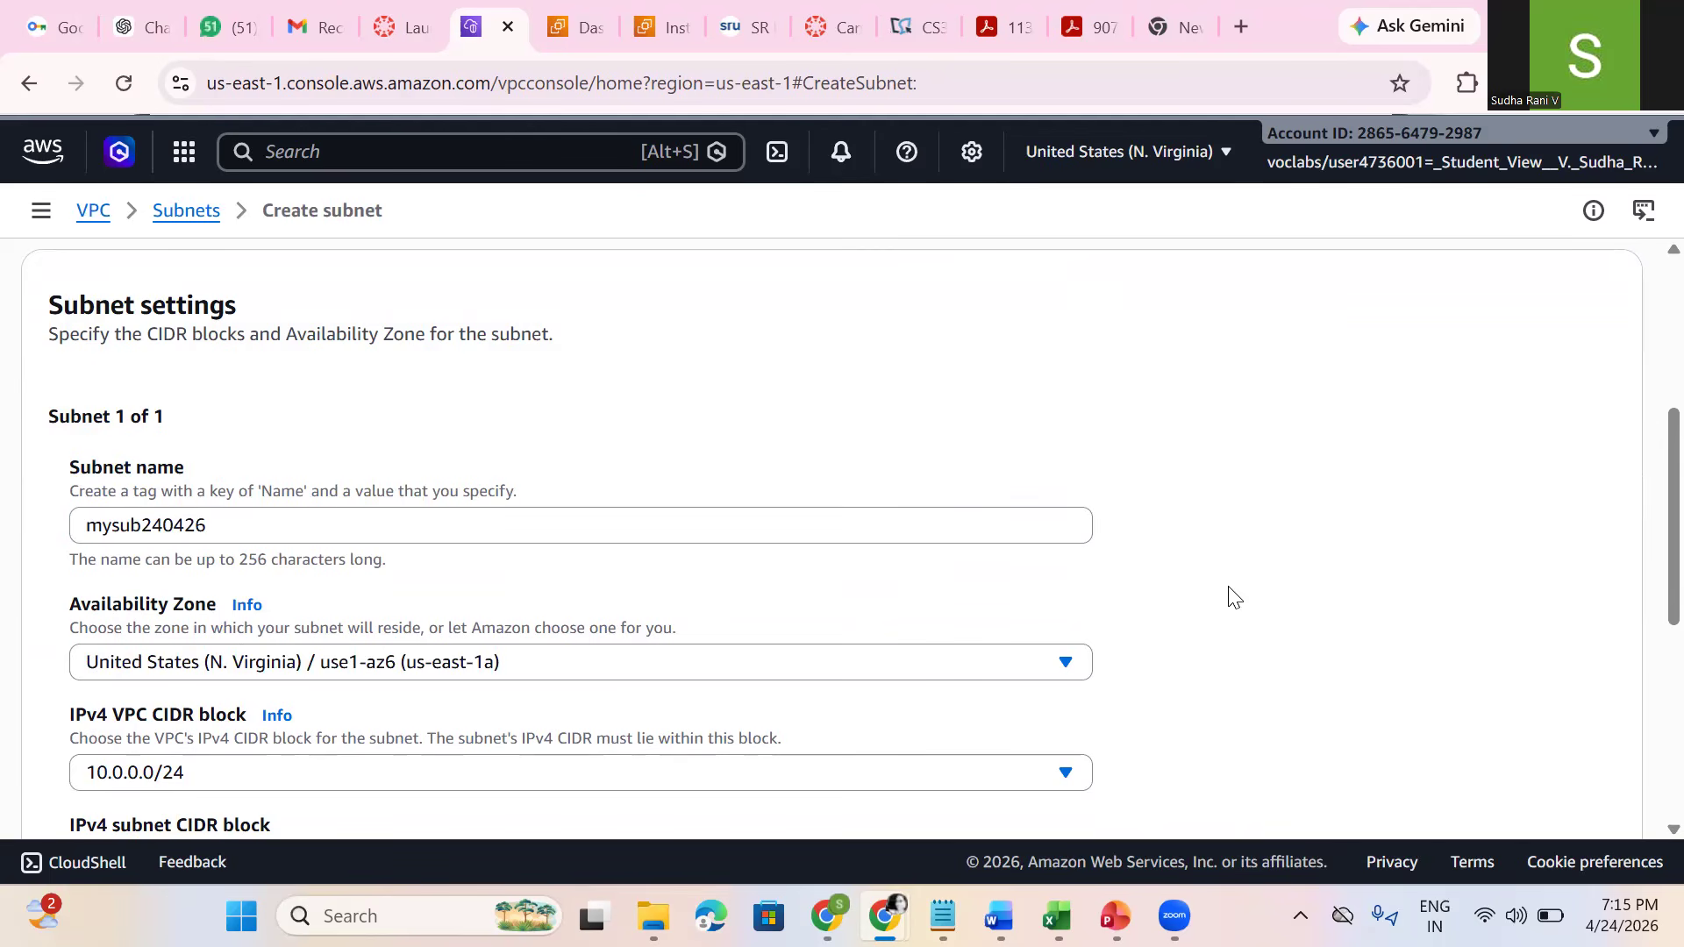
Step: Enter 10.0.0.0.24 as the IPv4 subnet CIDR block and try to create the subnet
scroll(1645, 434, "down", 2)
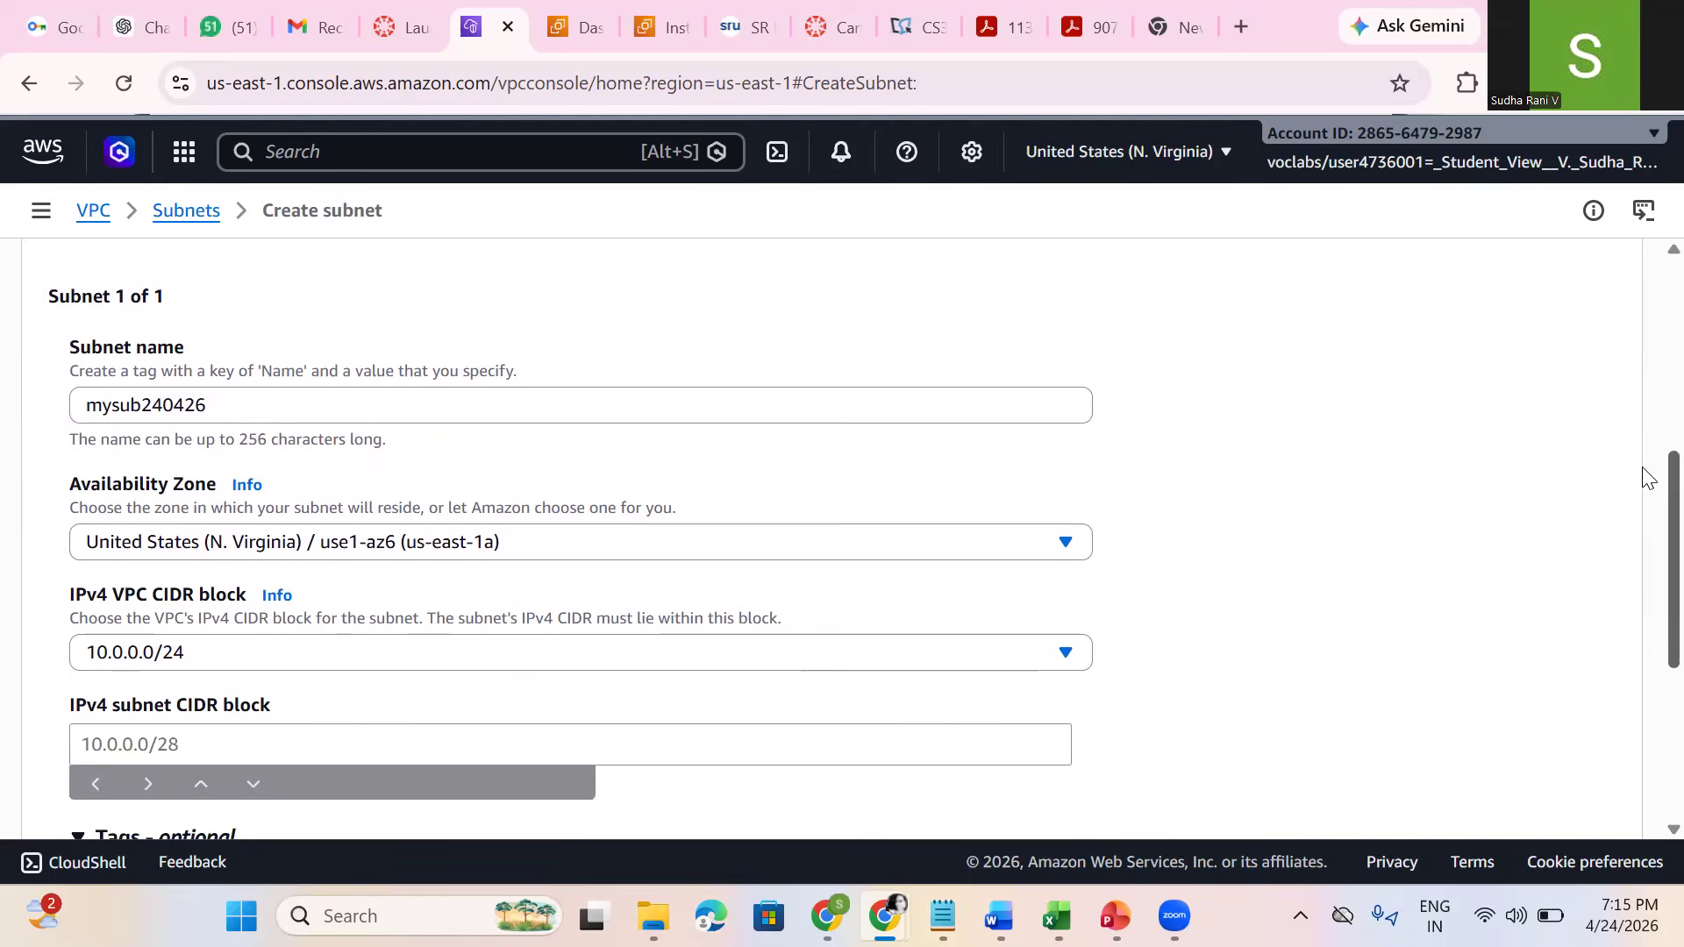
scroll(1645, 477, "down", 1)
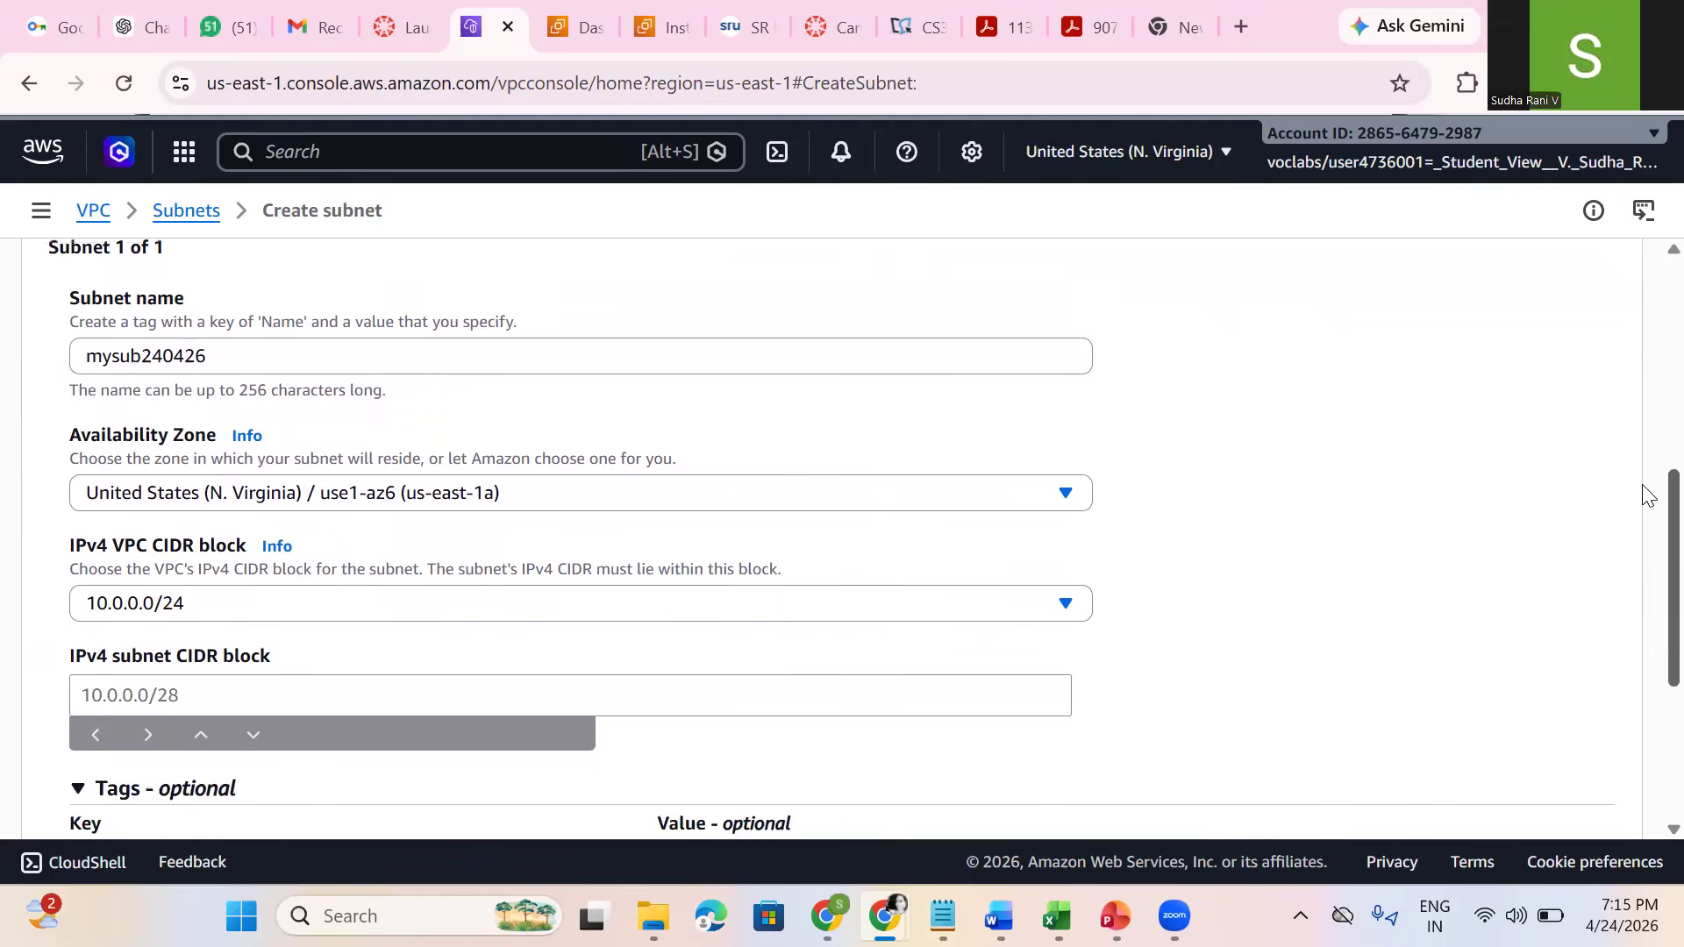
left_click(316, 681)
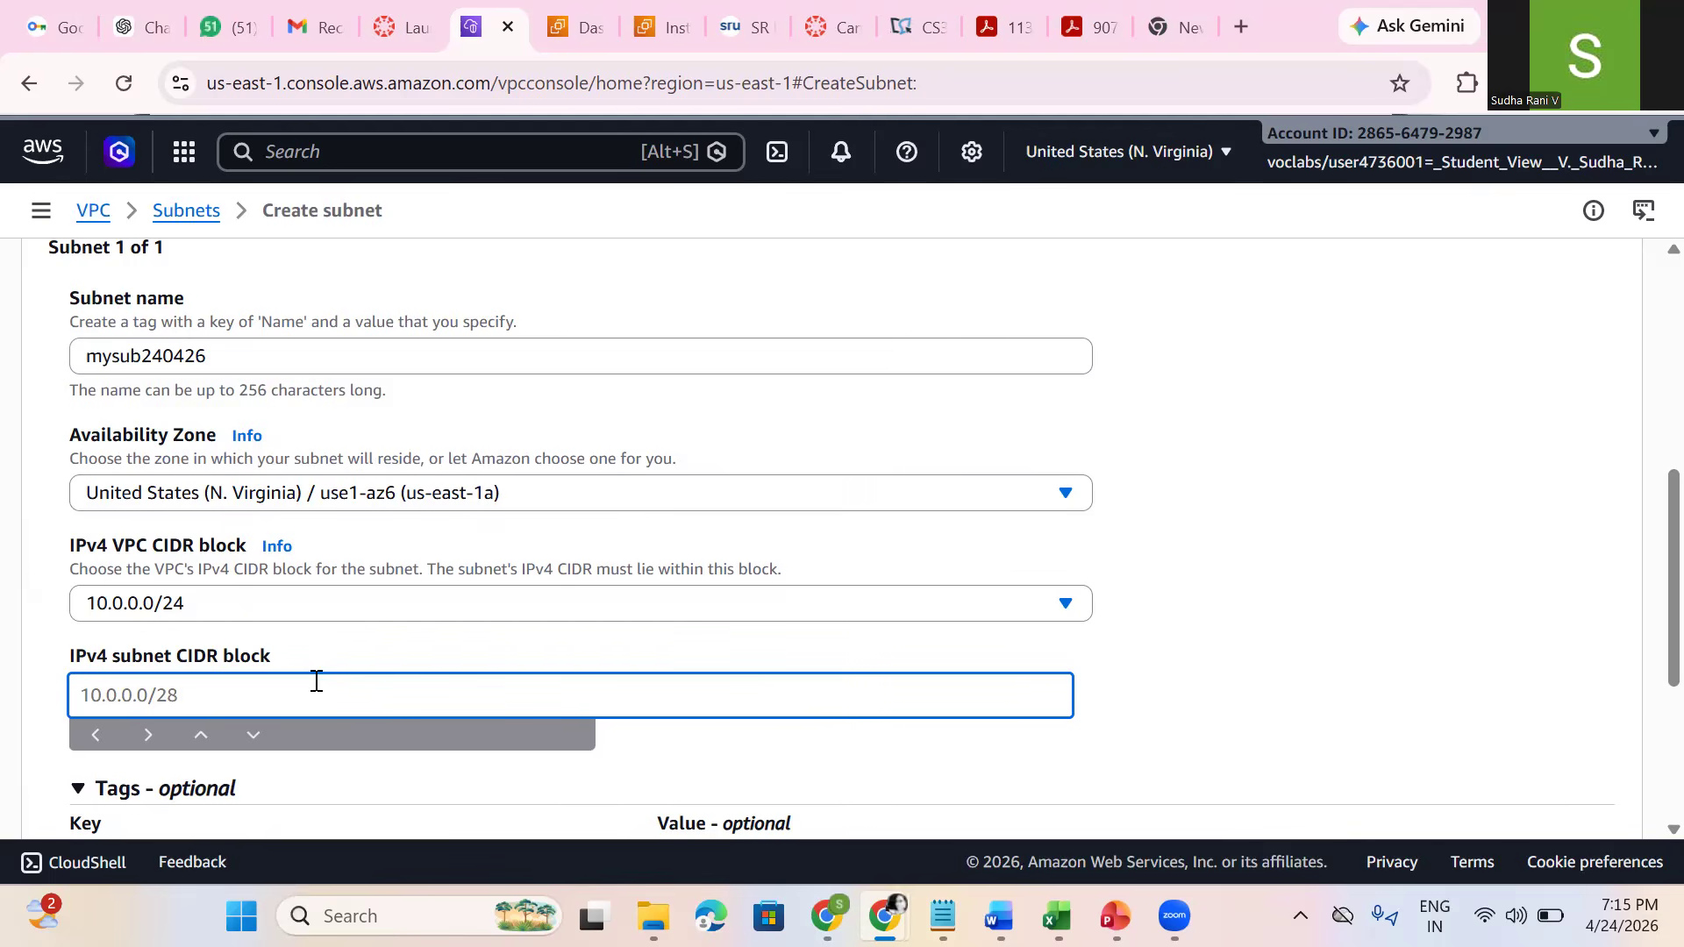
type("10.0.0.0.24")
scroll(1647, 513, "down", 3)
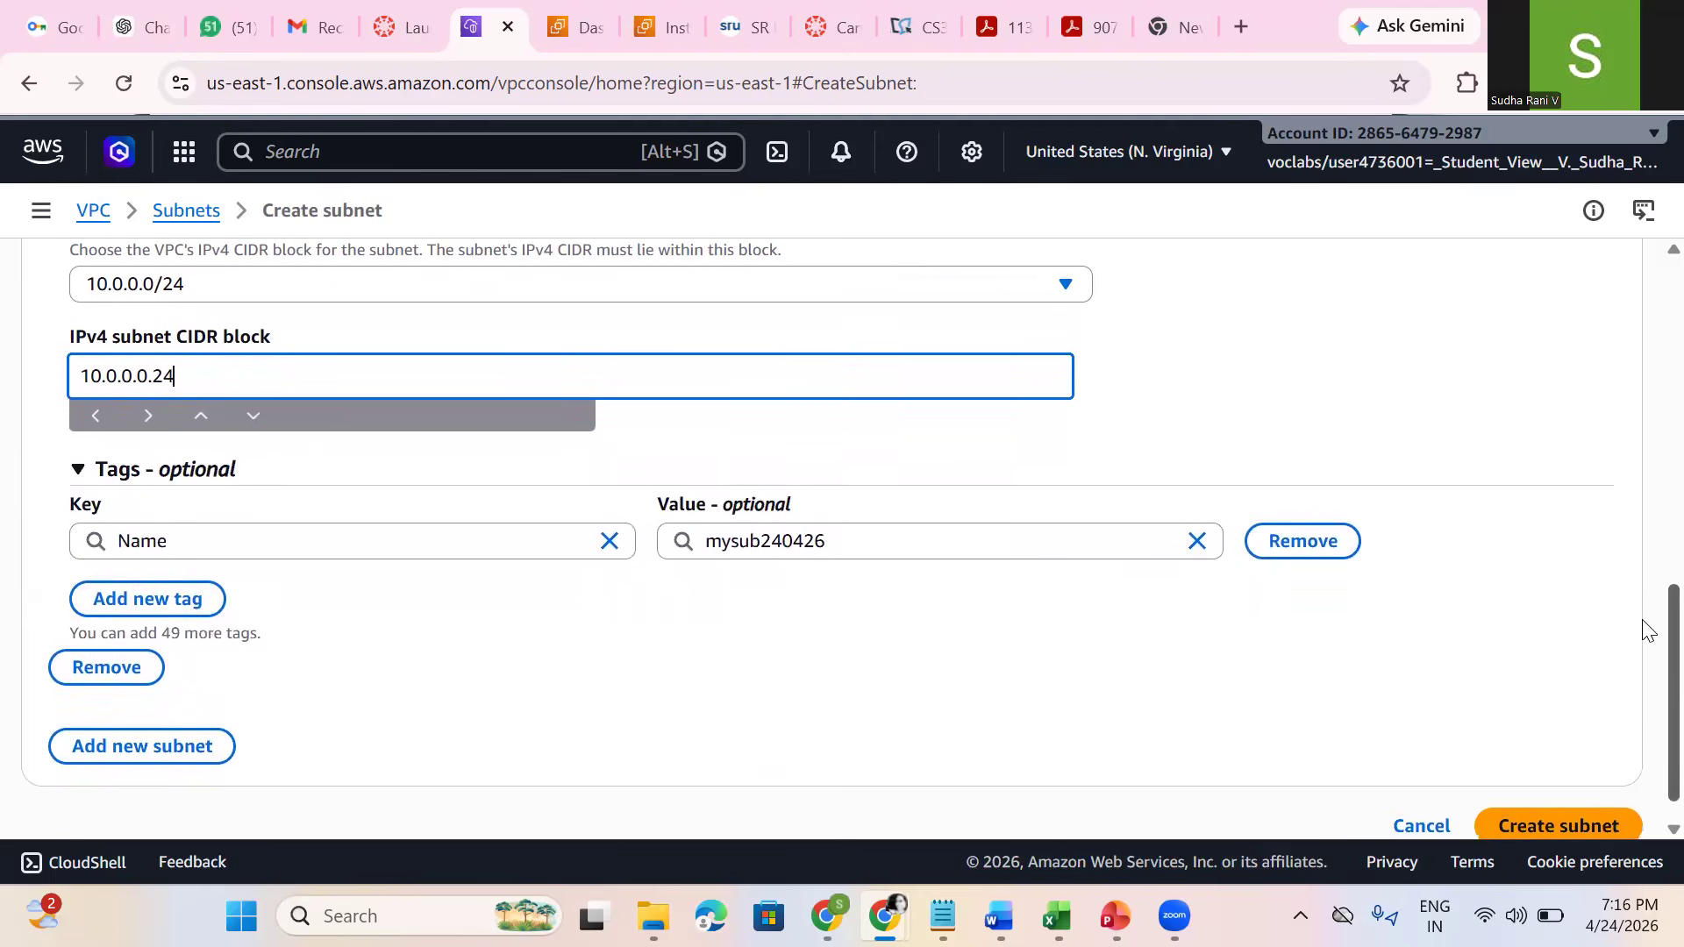
scroll(1647, 649, "down", 1)
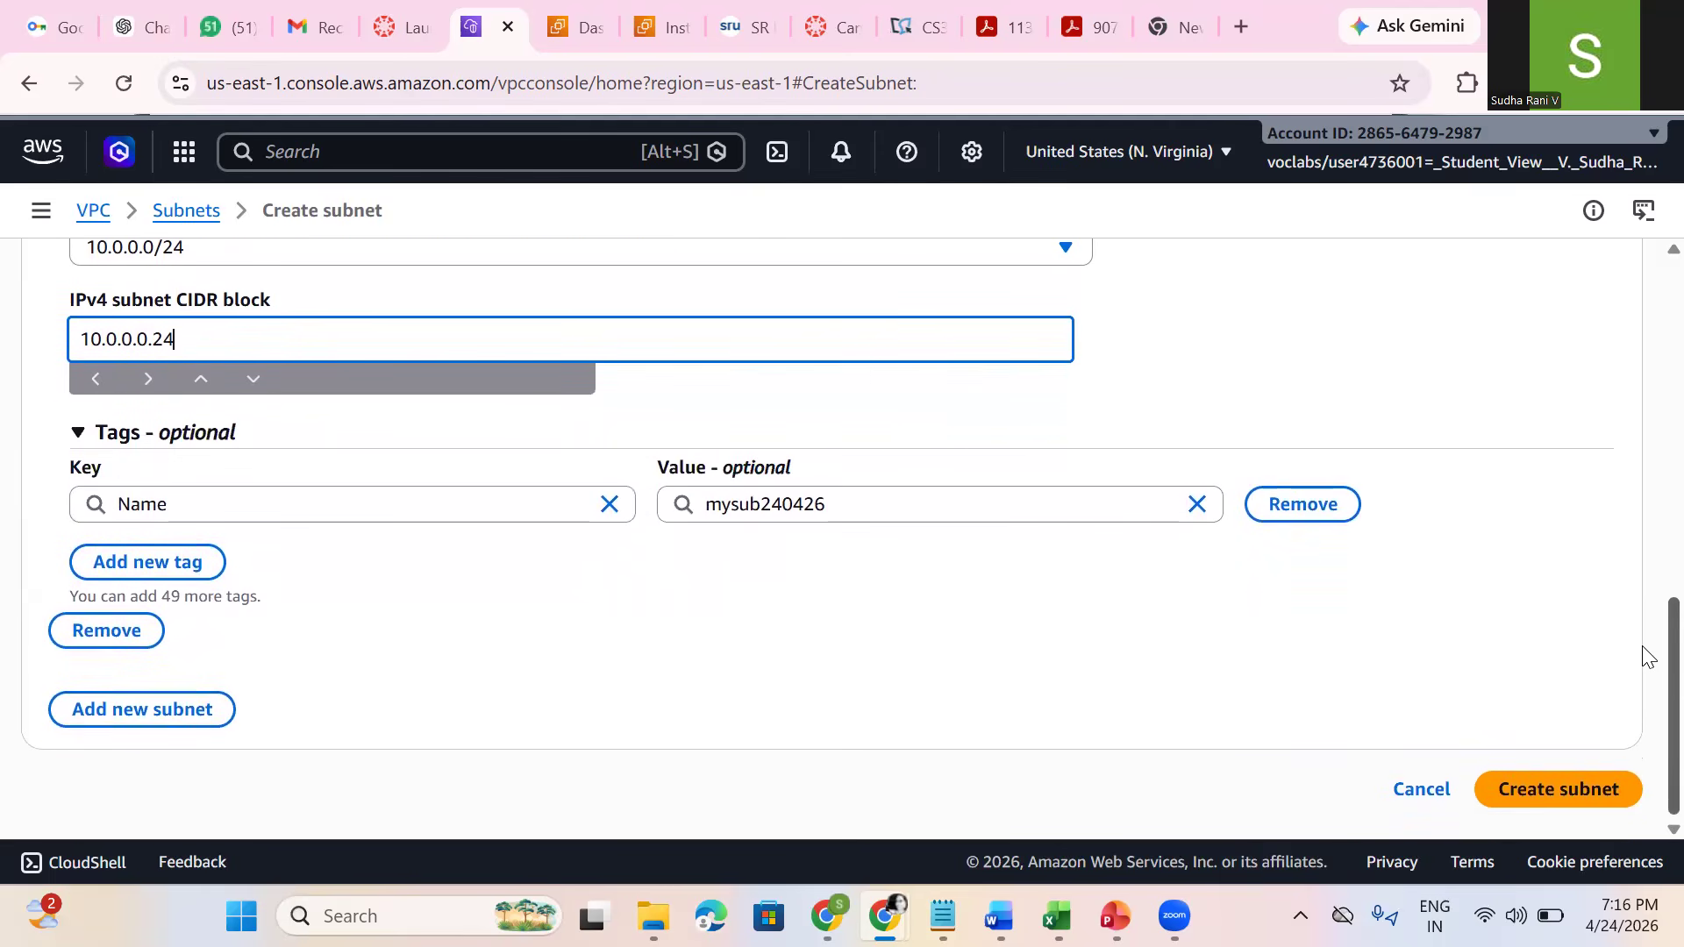
left_click(443, 509)
left_click(635, 669)
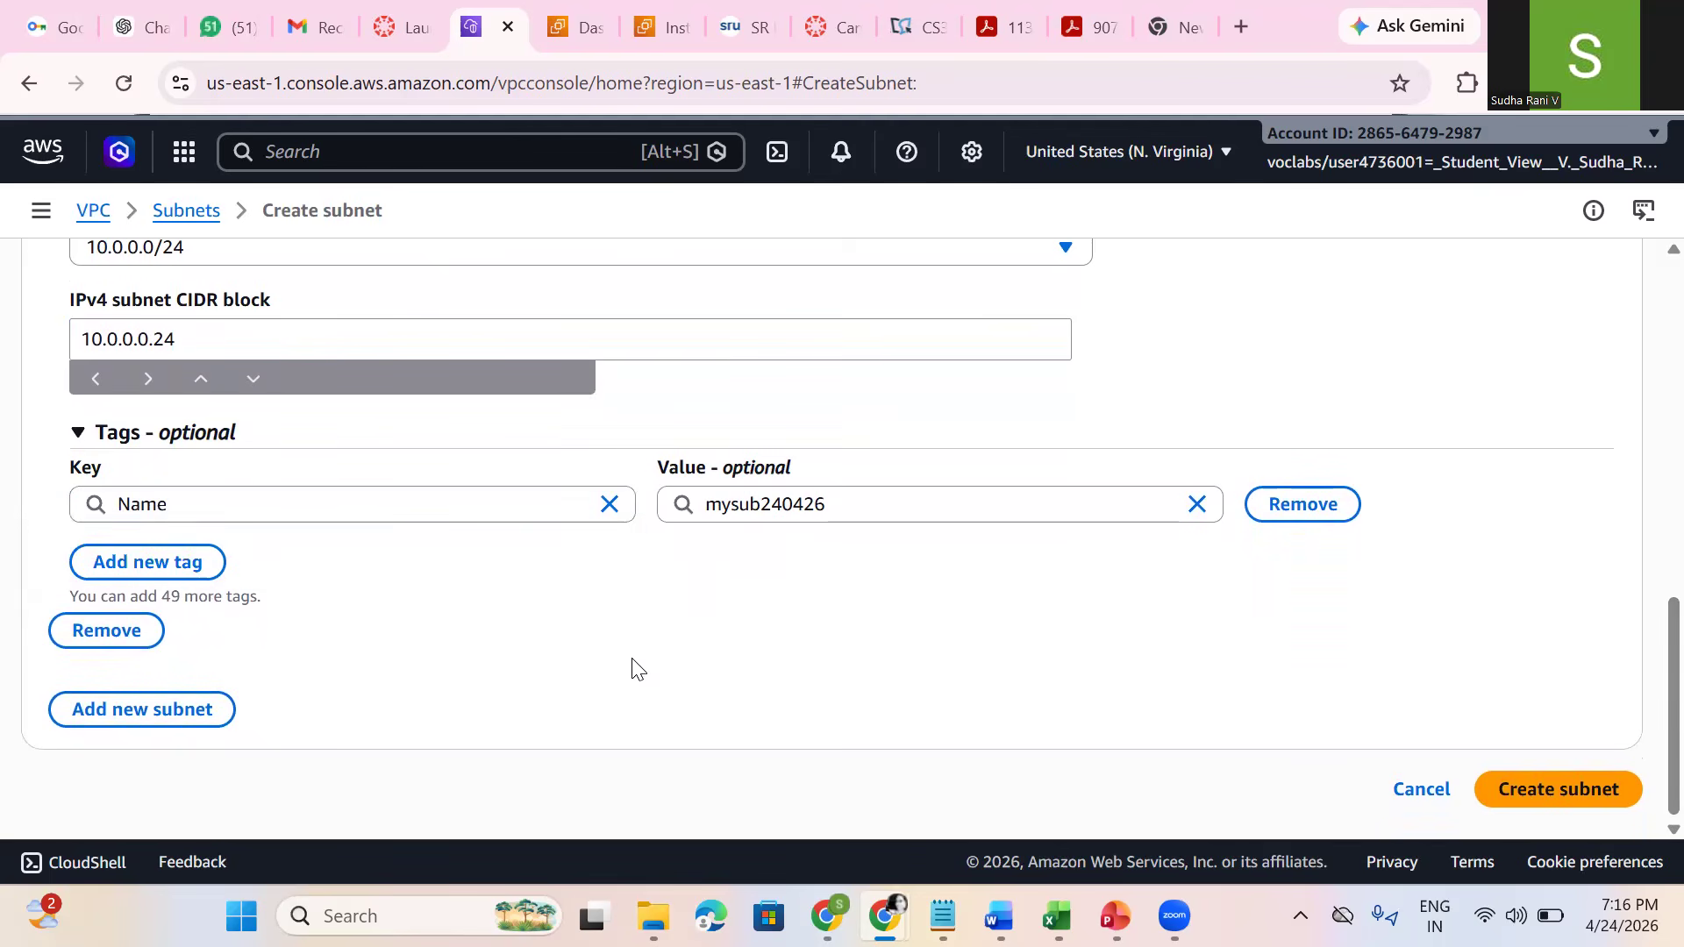
left_click(1543, 799)
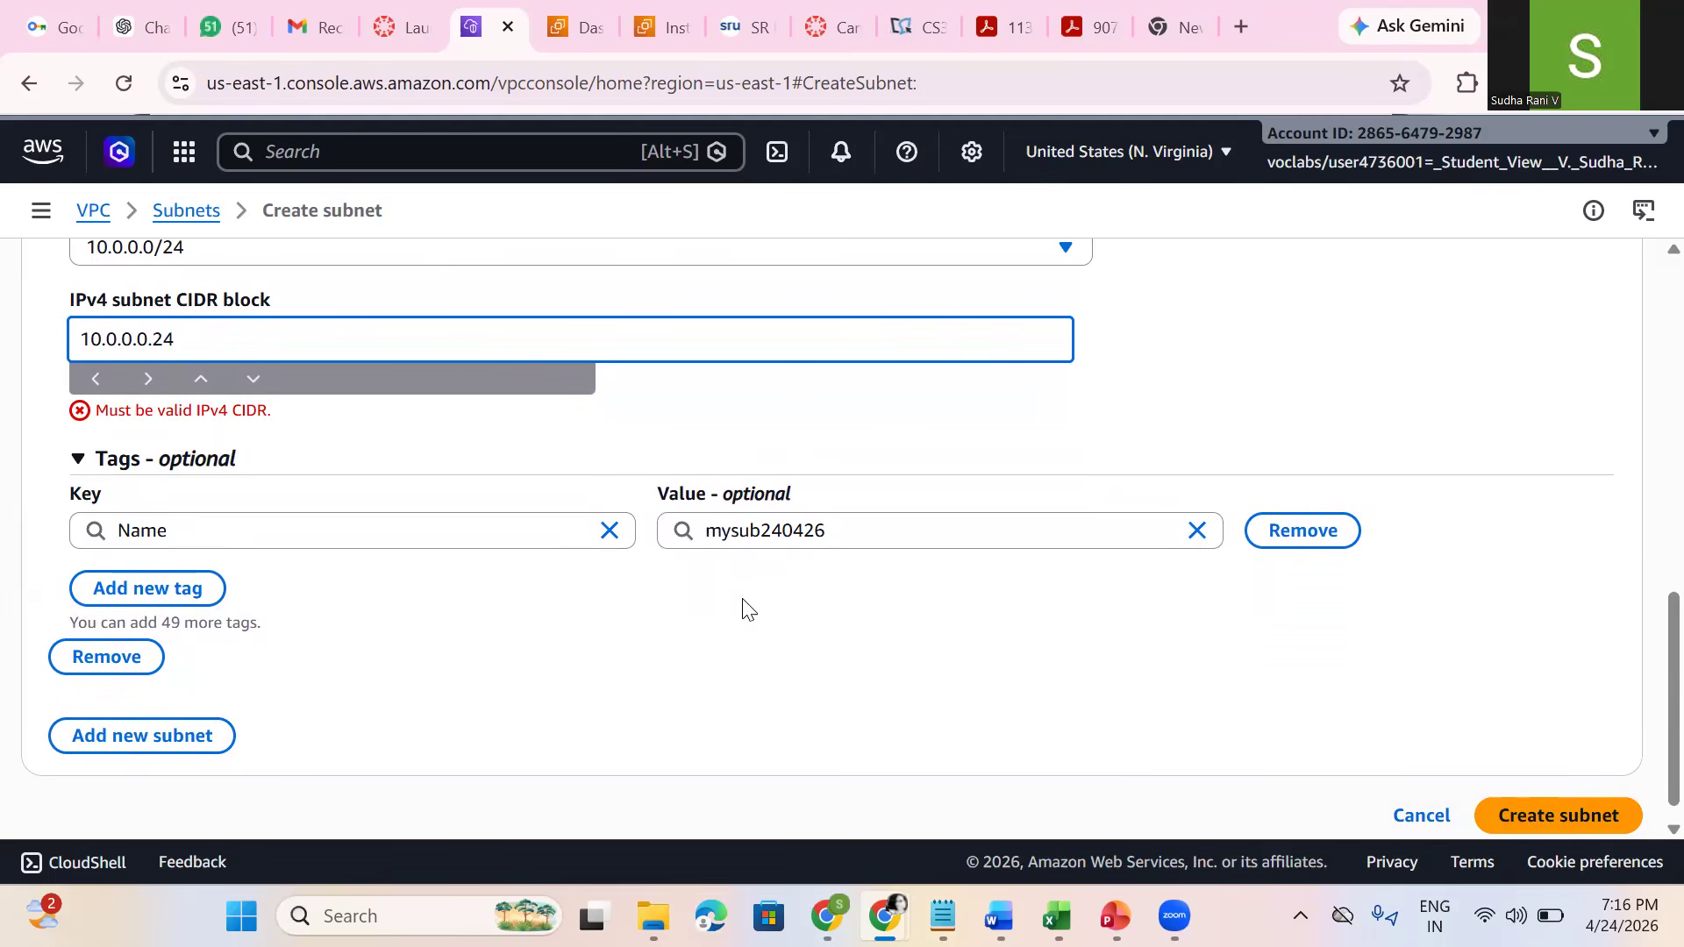
Step: Correct the IPv4 subnet CIDR block to 10.0.0.0/24, create the subnet and dismiss the notification
left_click(157, 339)
key("BackSpace")
type("/")
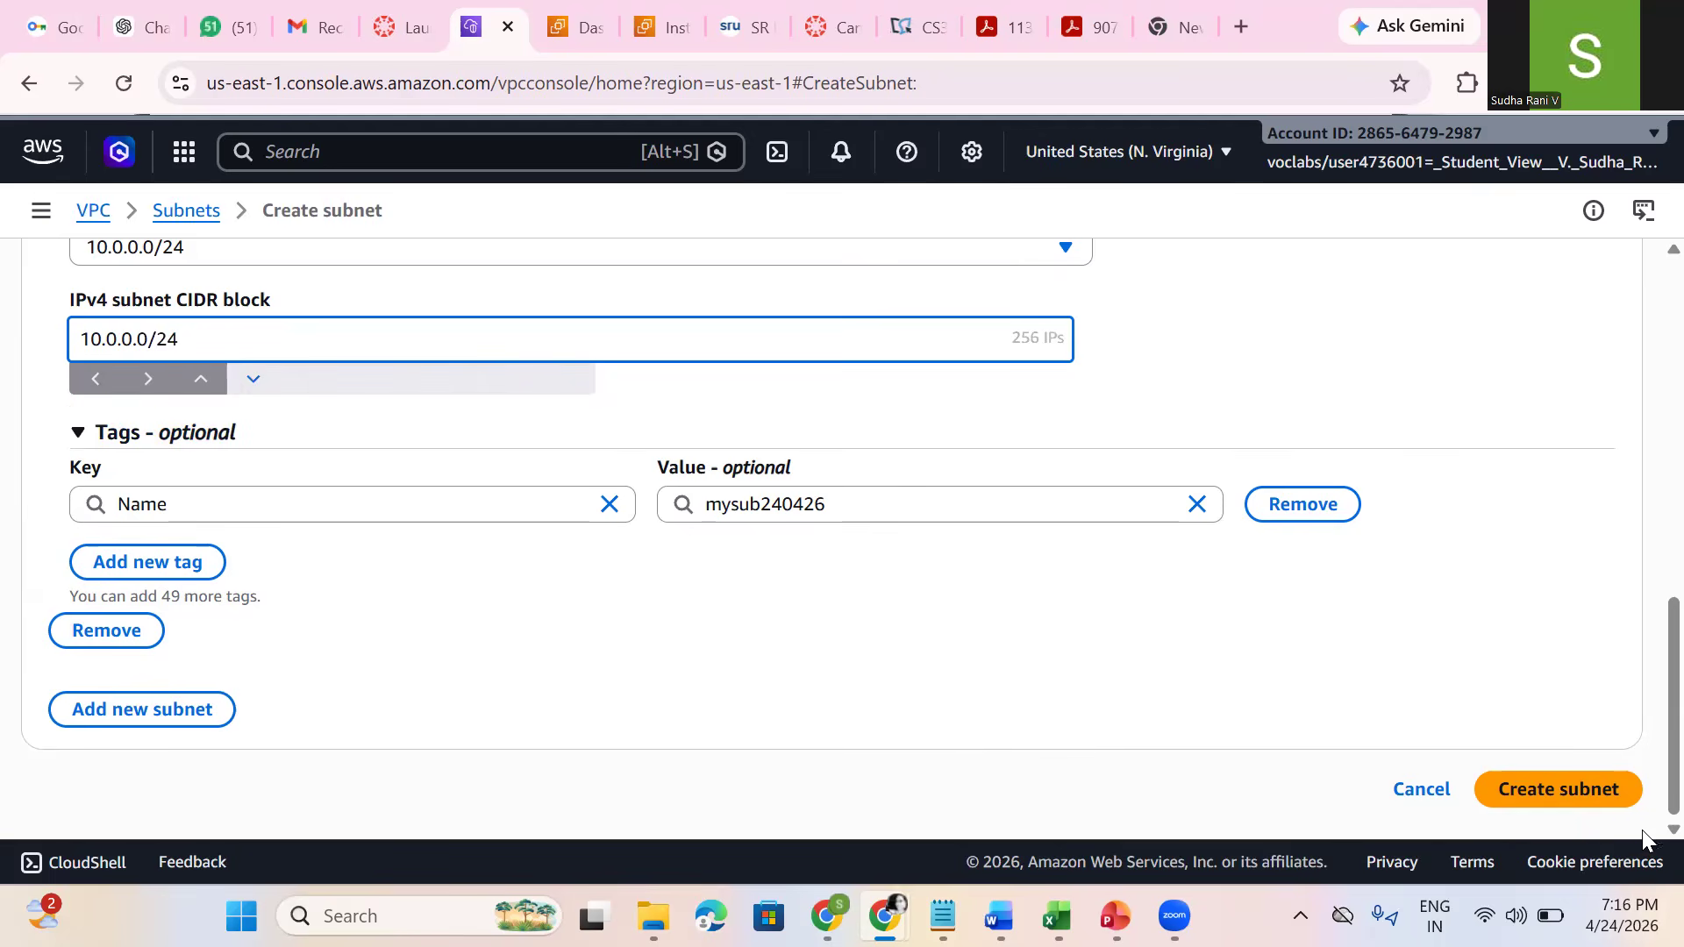
left_click(1599, 792)
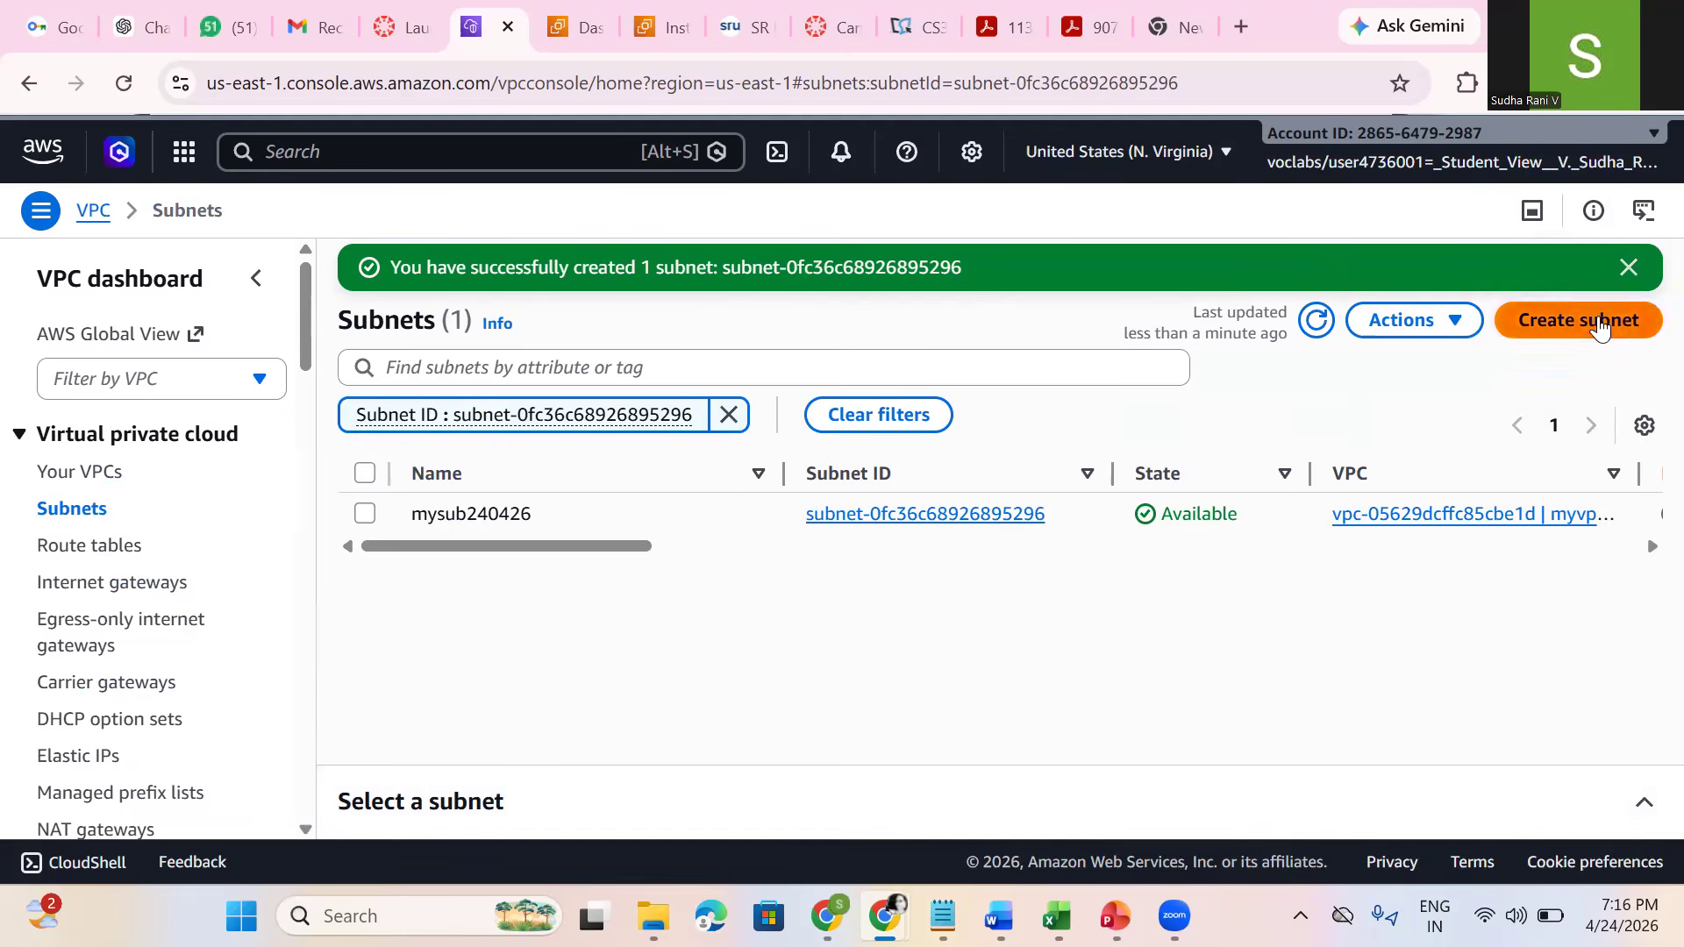
left_click(1627, 267)
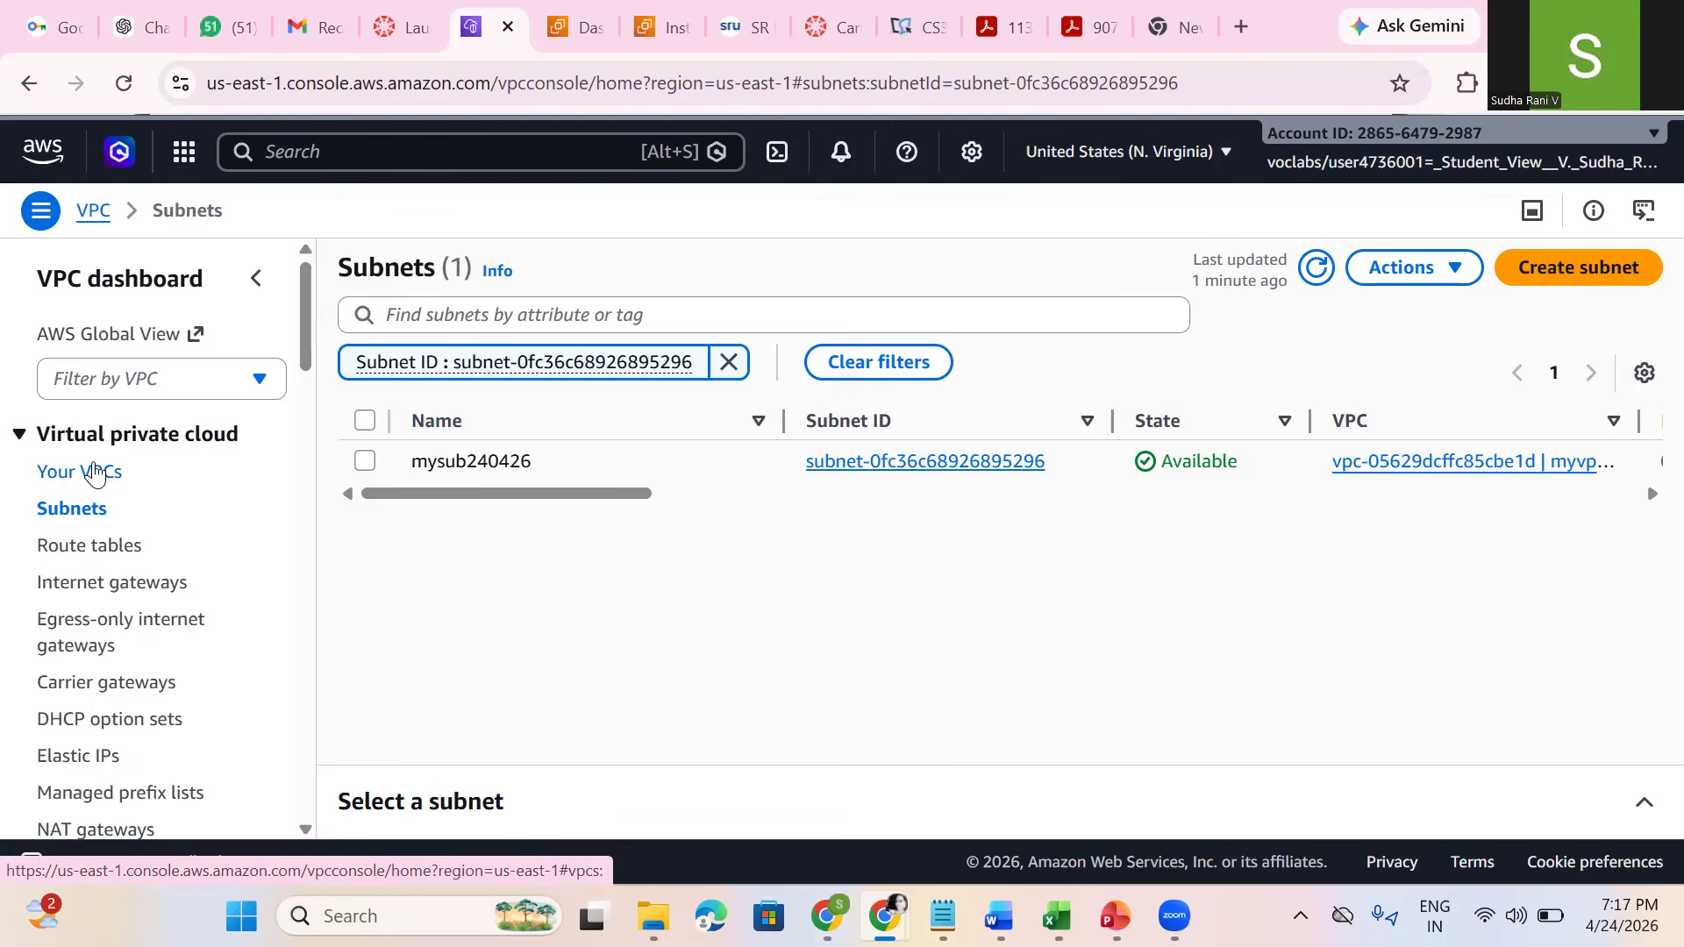
Step: Delete the route table myrt2202, confirming with the word delete, and refresh the route table list
left_click(88, 545)
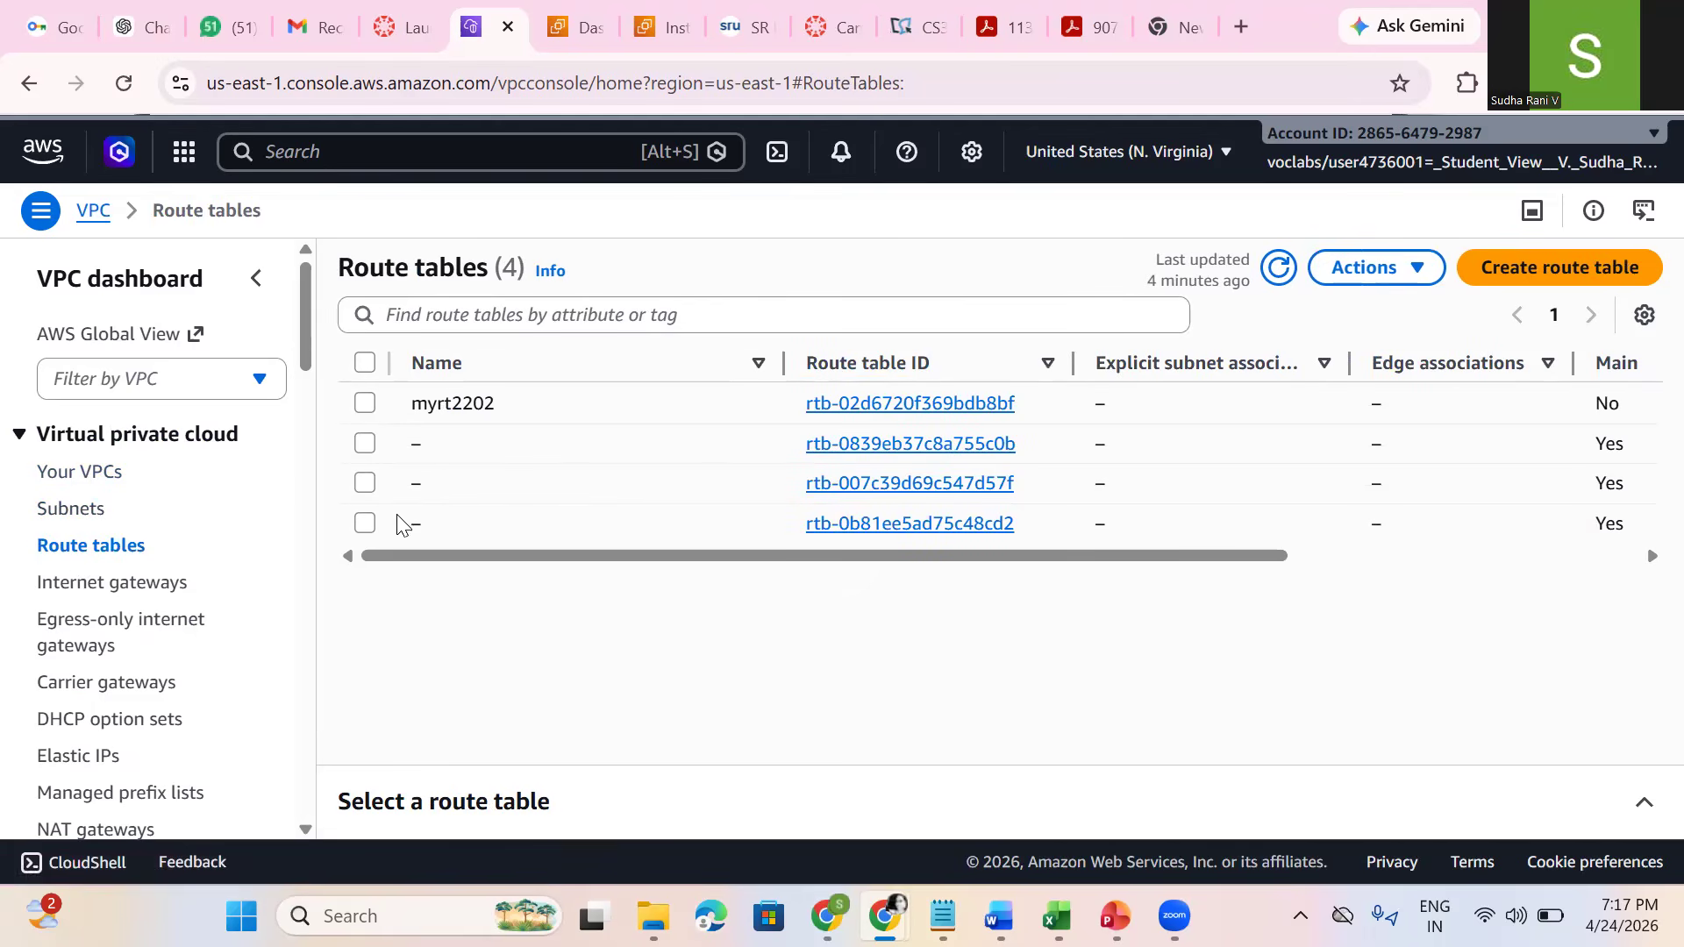
left_click(365, 403)
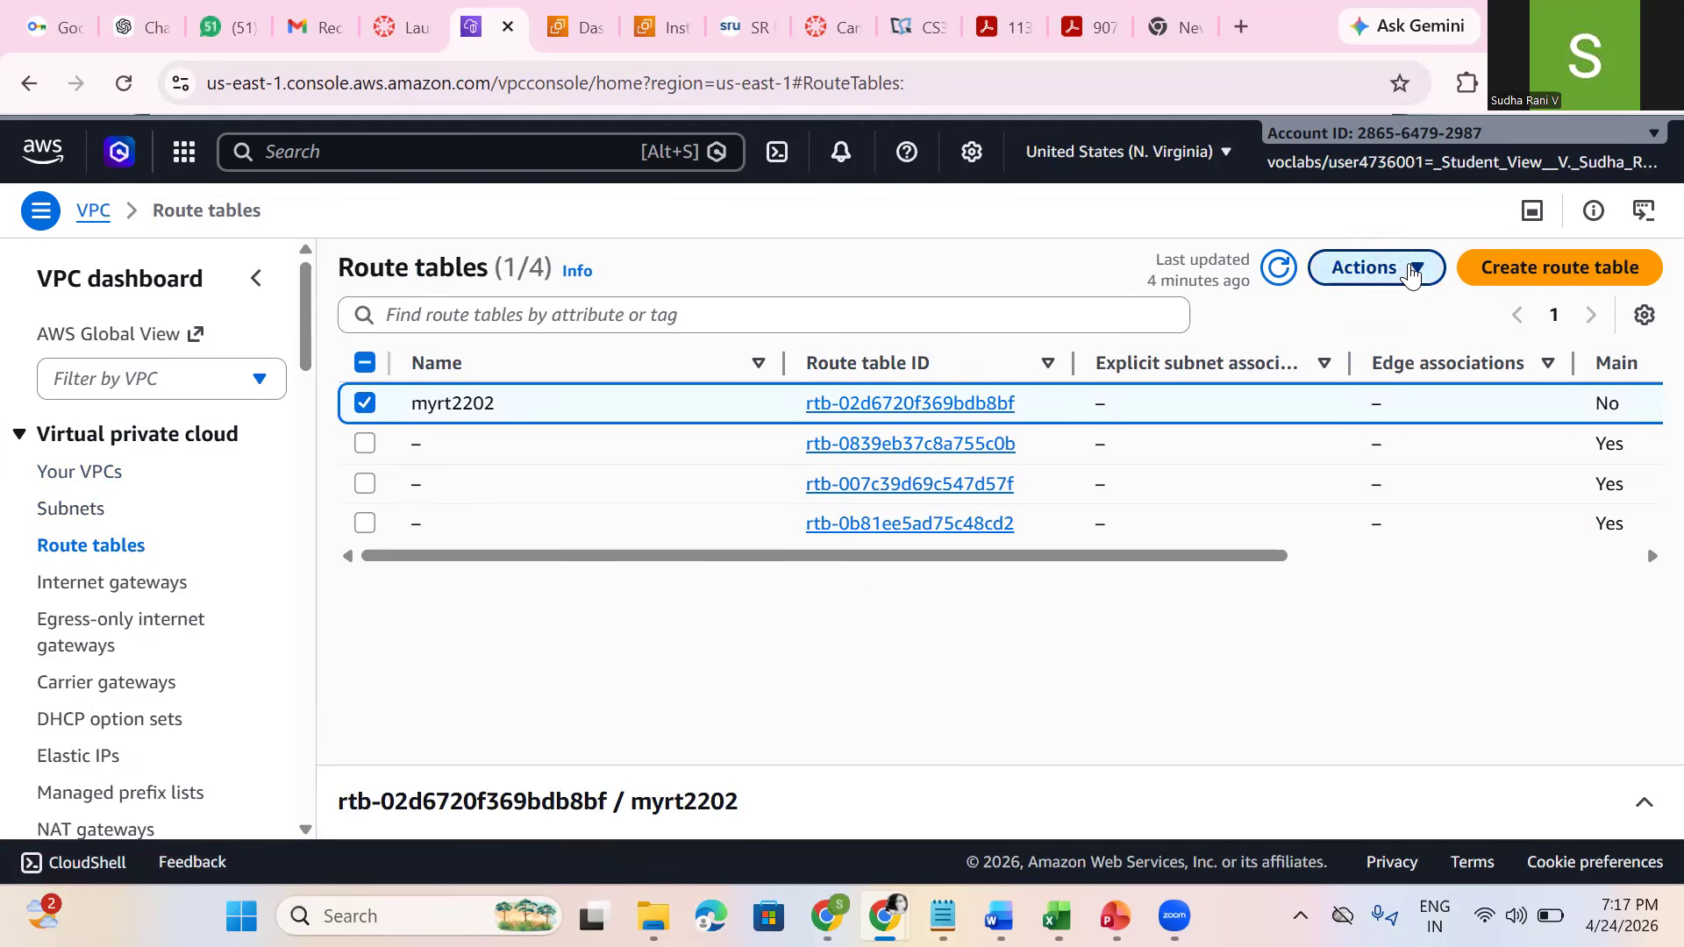
left_click(1412, 273)
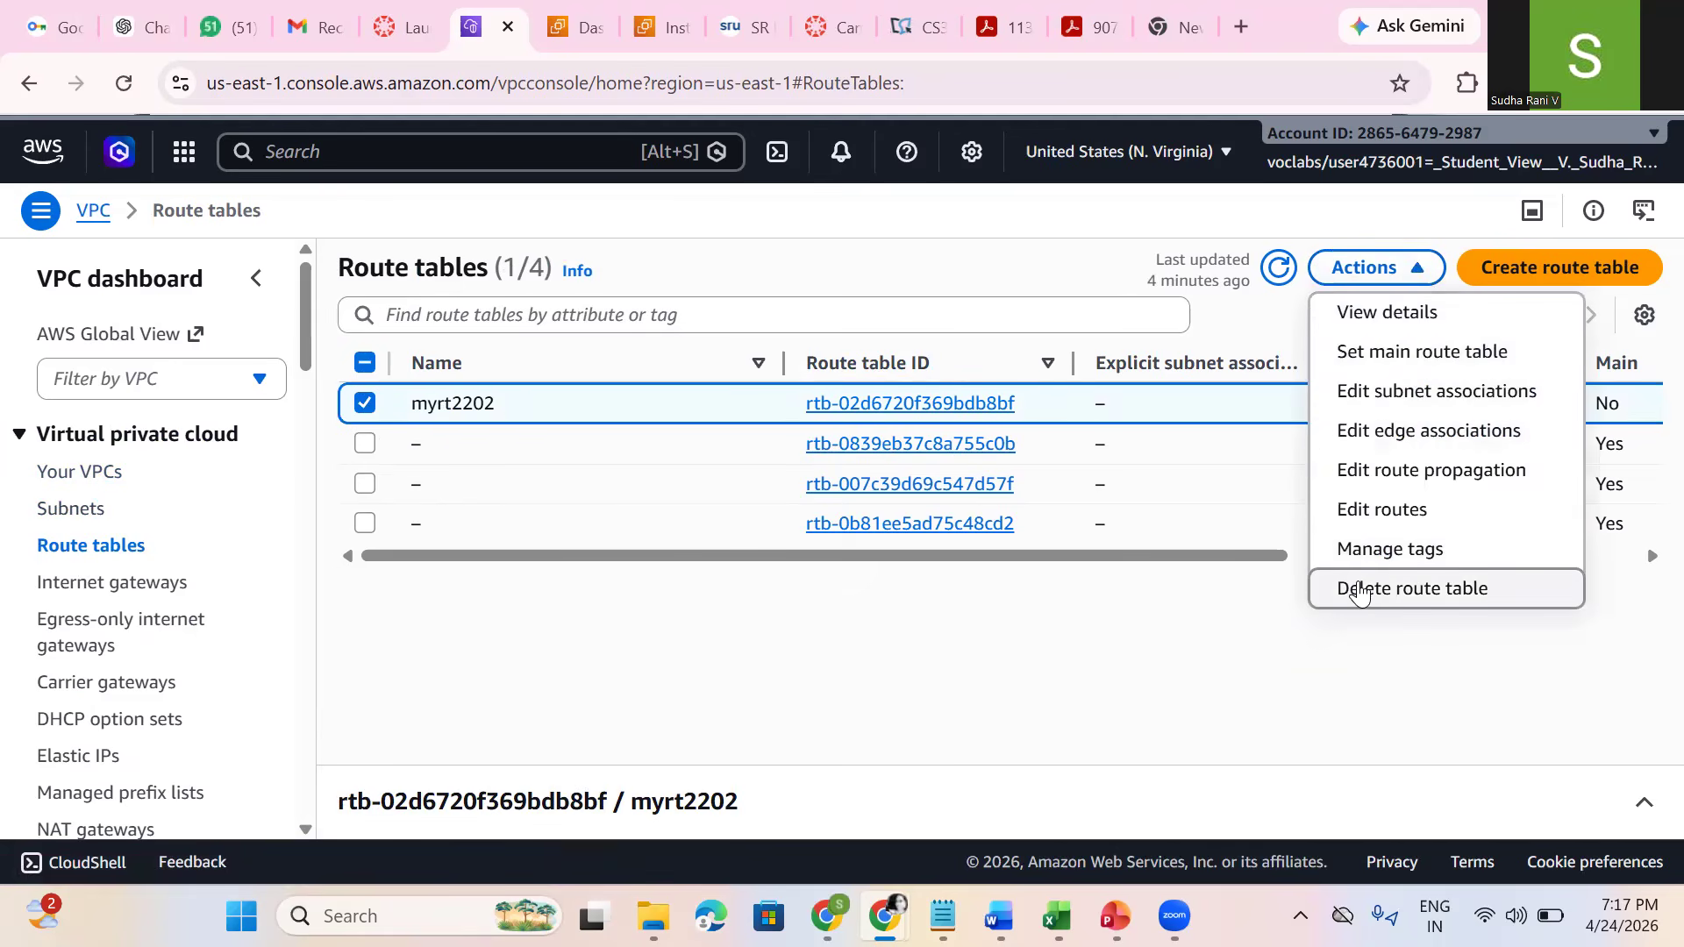
left_click(1360, 590)
left_click(755, 629)
type("delete")
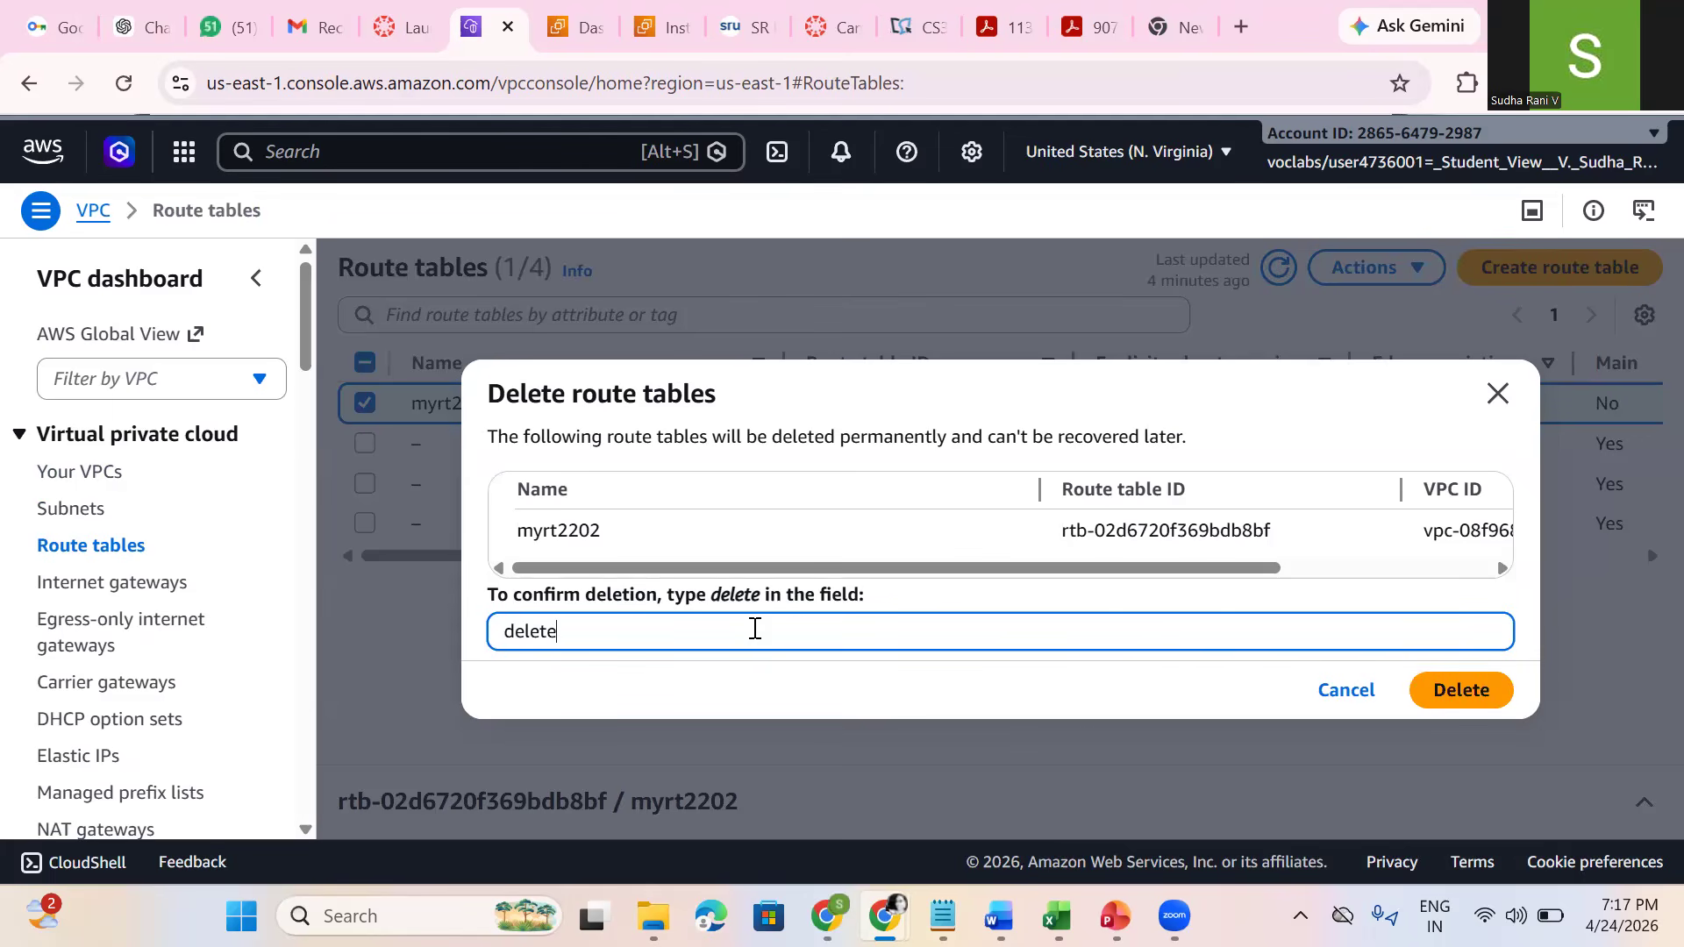
left_click(1424, 691)
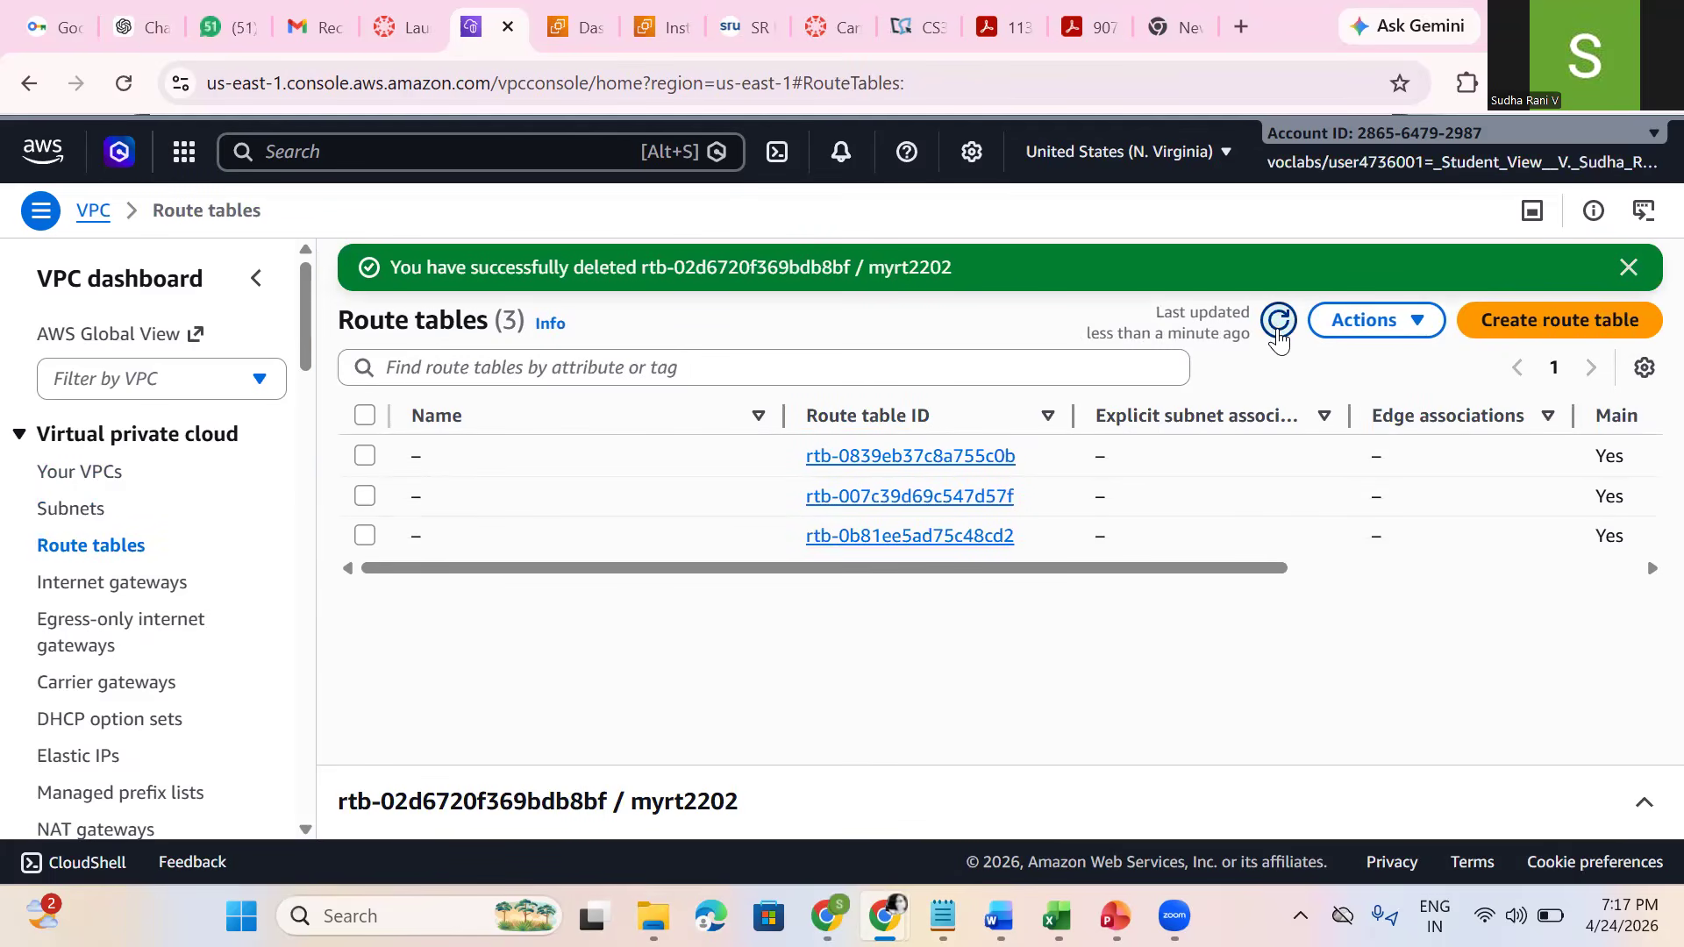
left_click(1278, 321)
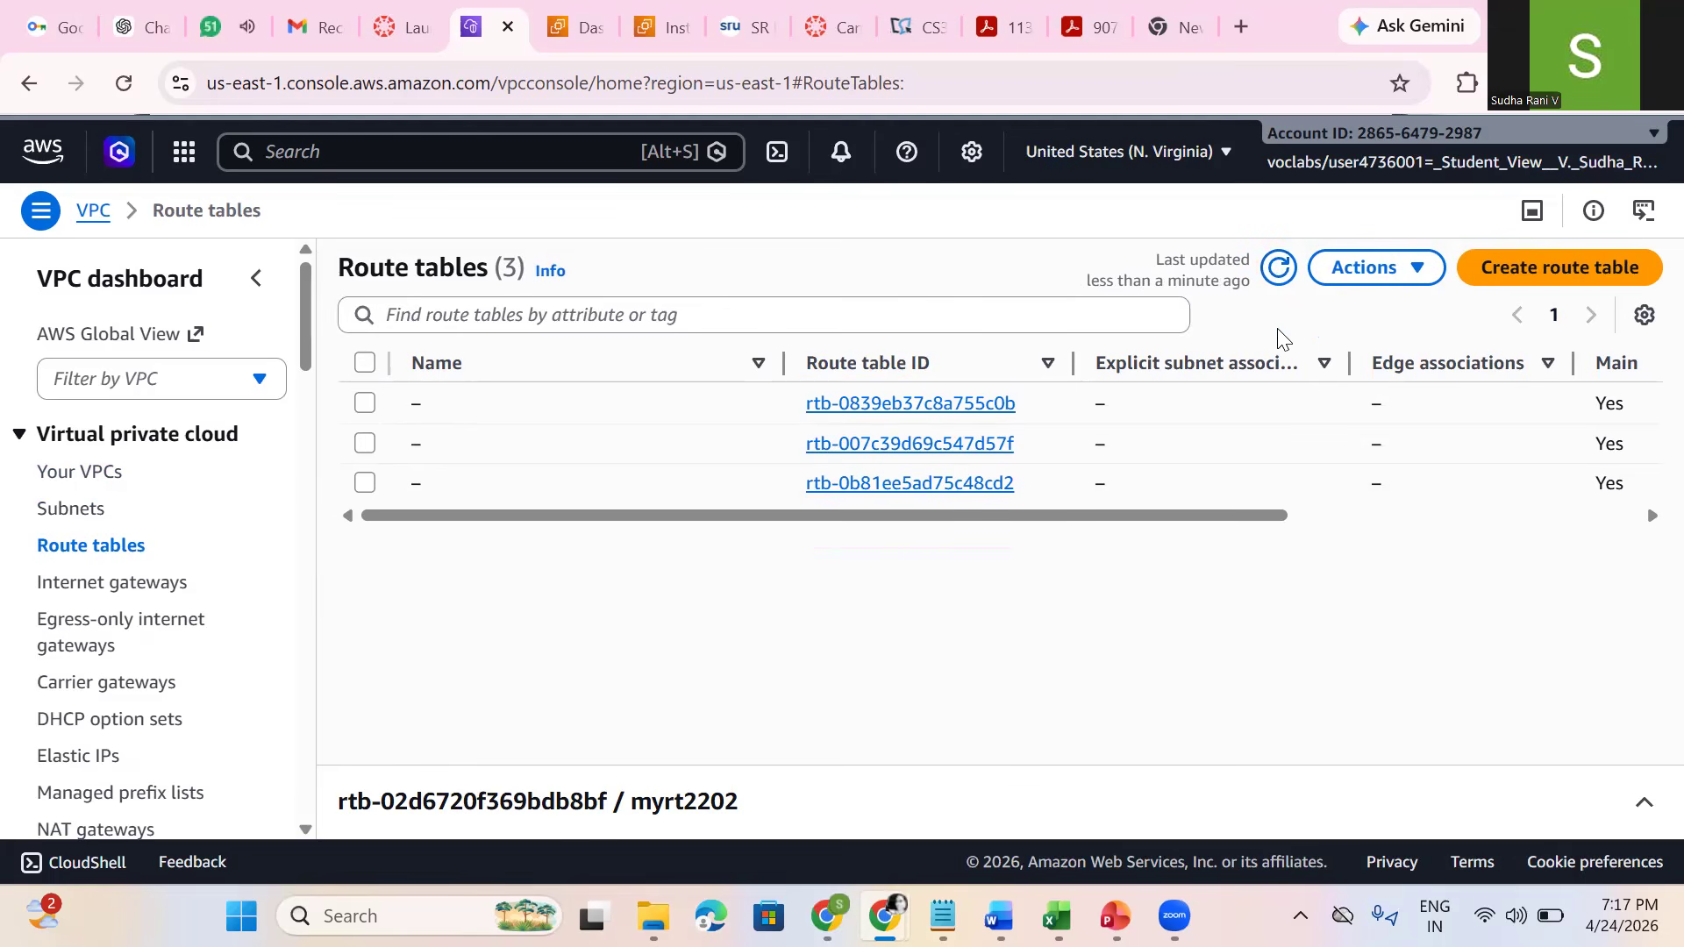
Step: Try to delete the three remaining unnamed route tables together
mouse_move(420, 399)
left_click(364, 403)
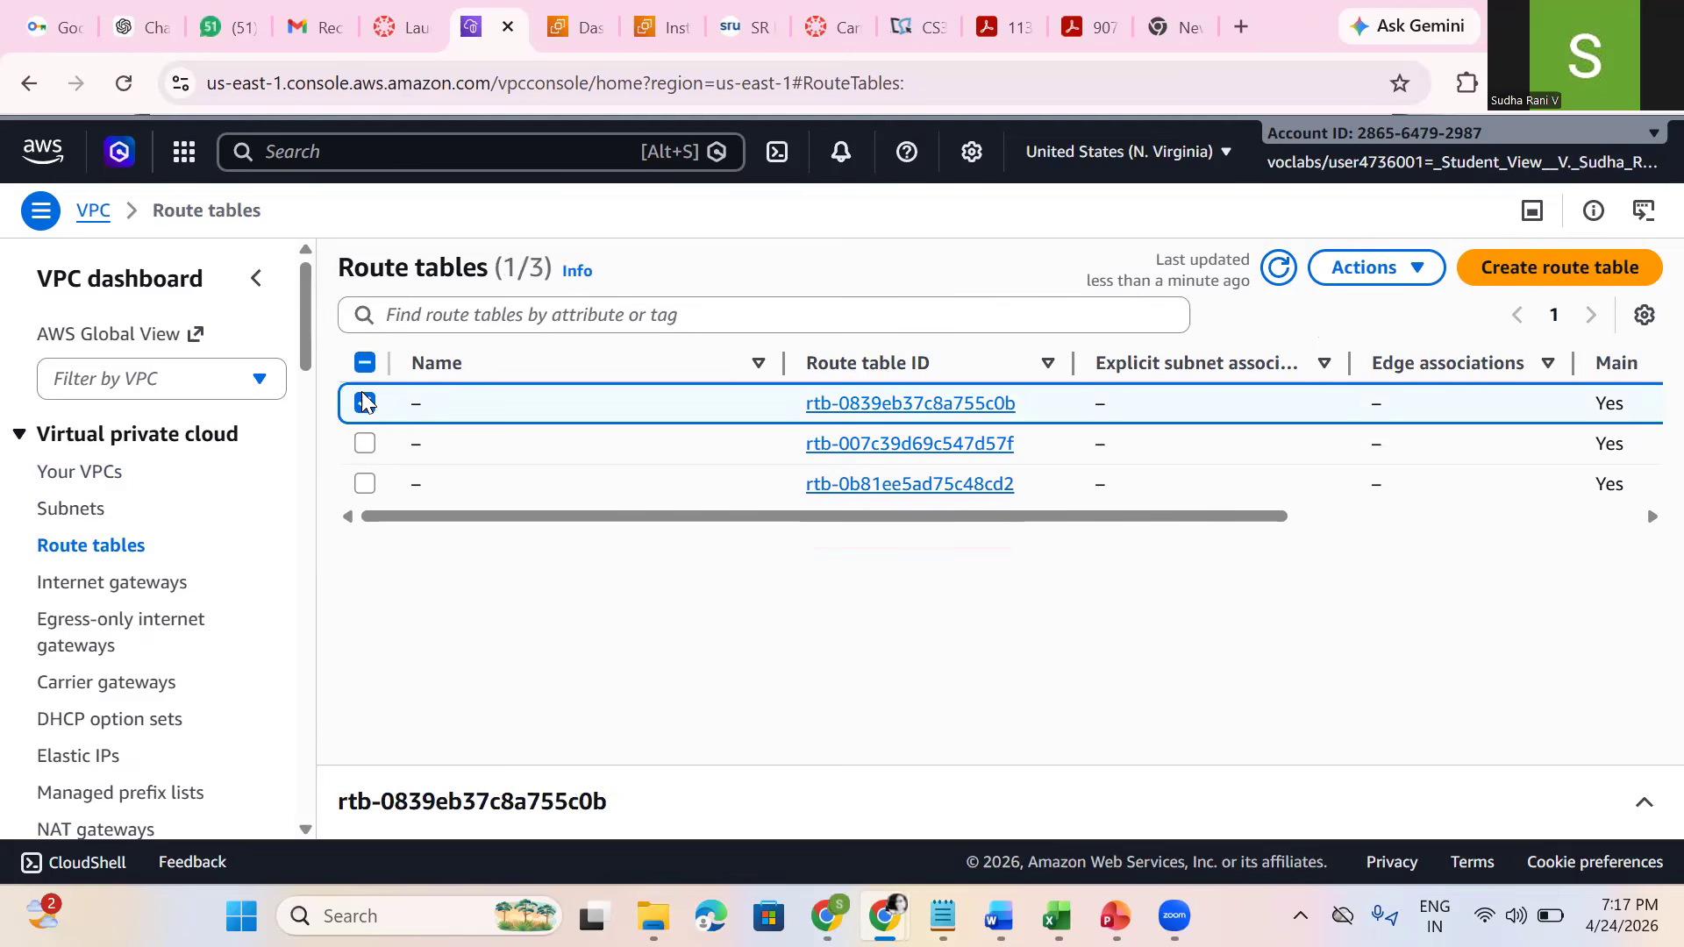
left_click(365, 444)
left_click(364, 483)
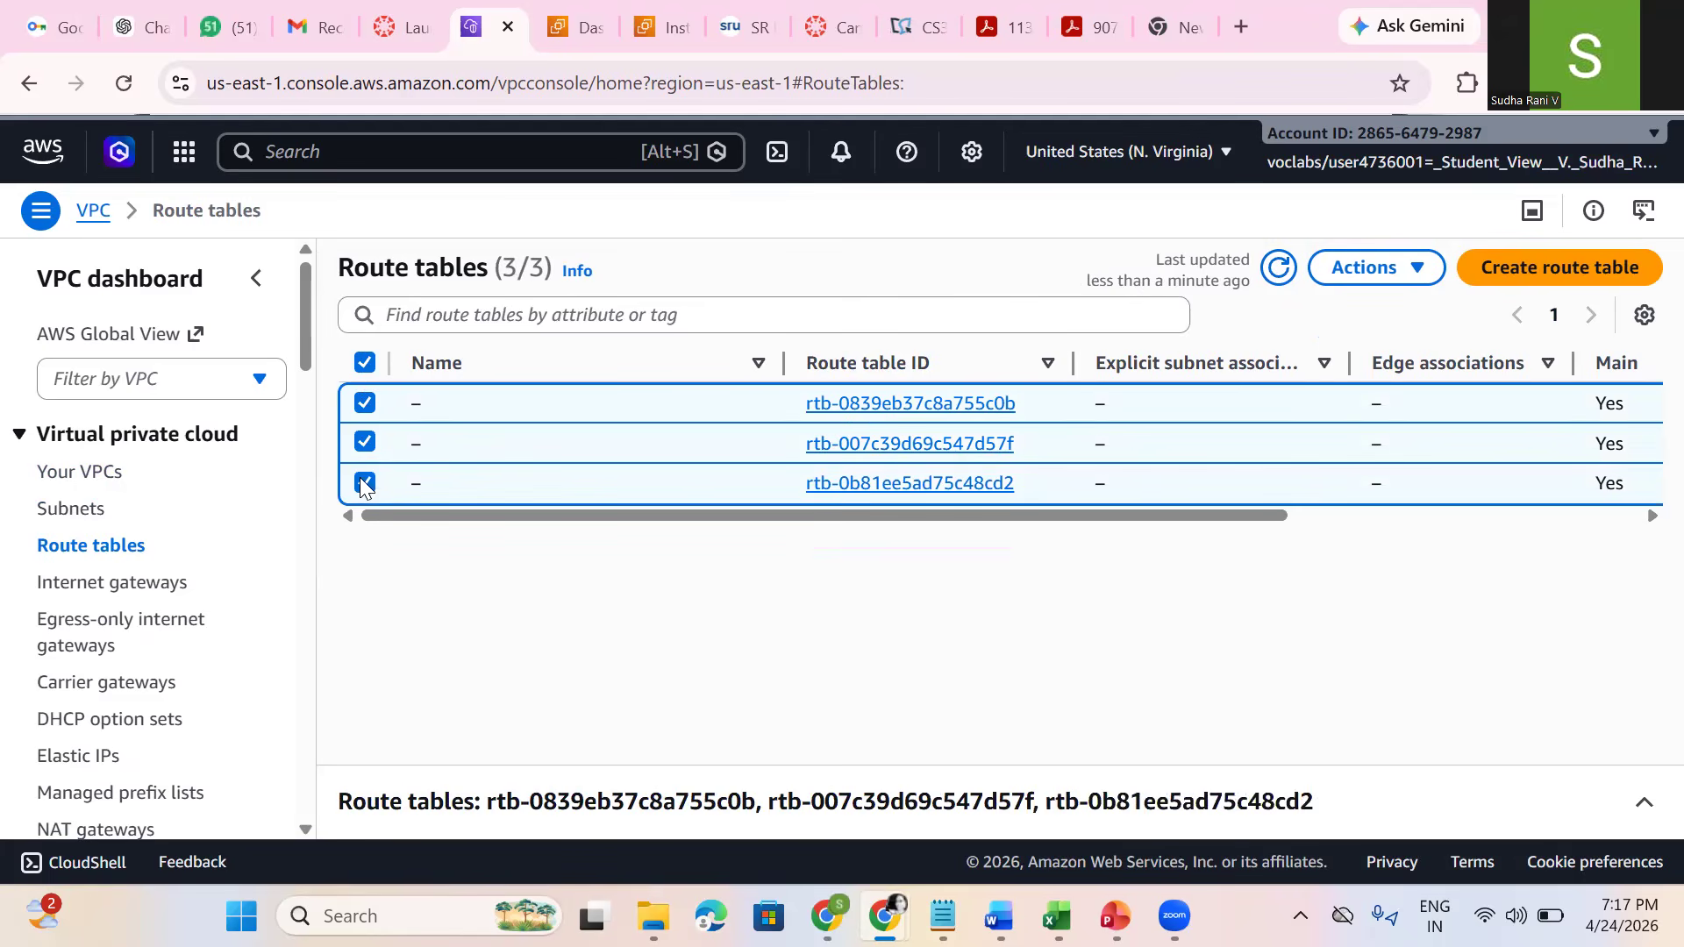
left_click(1425, 274)
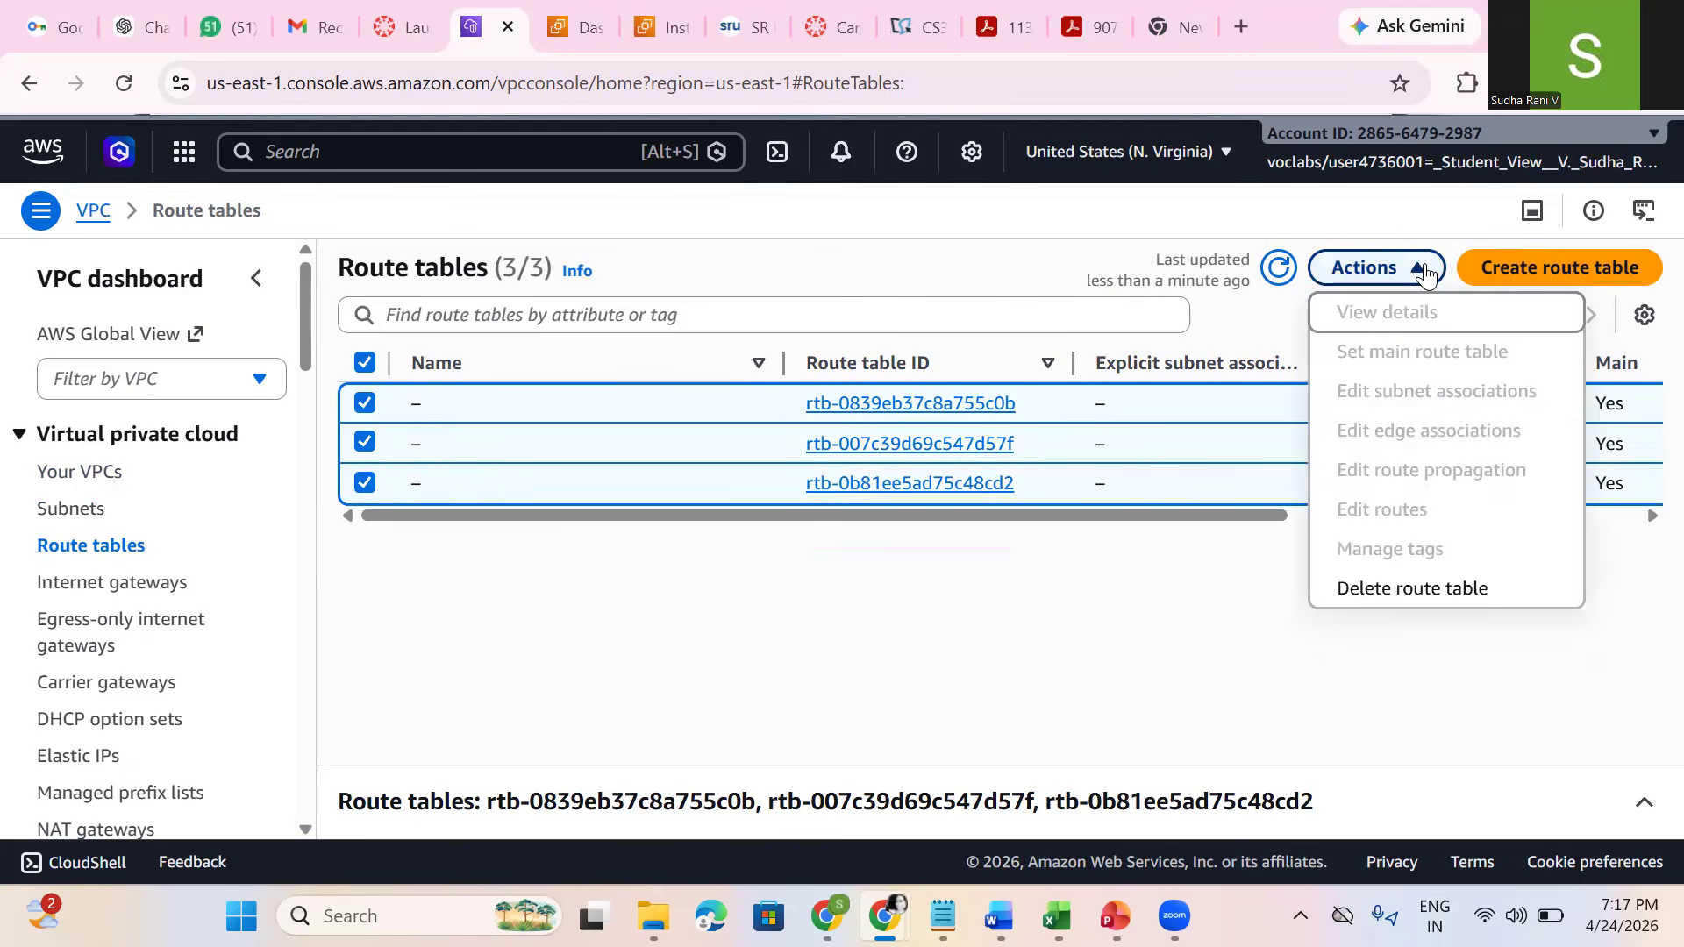
left_click(1371, 602)
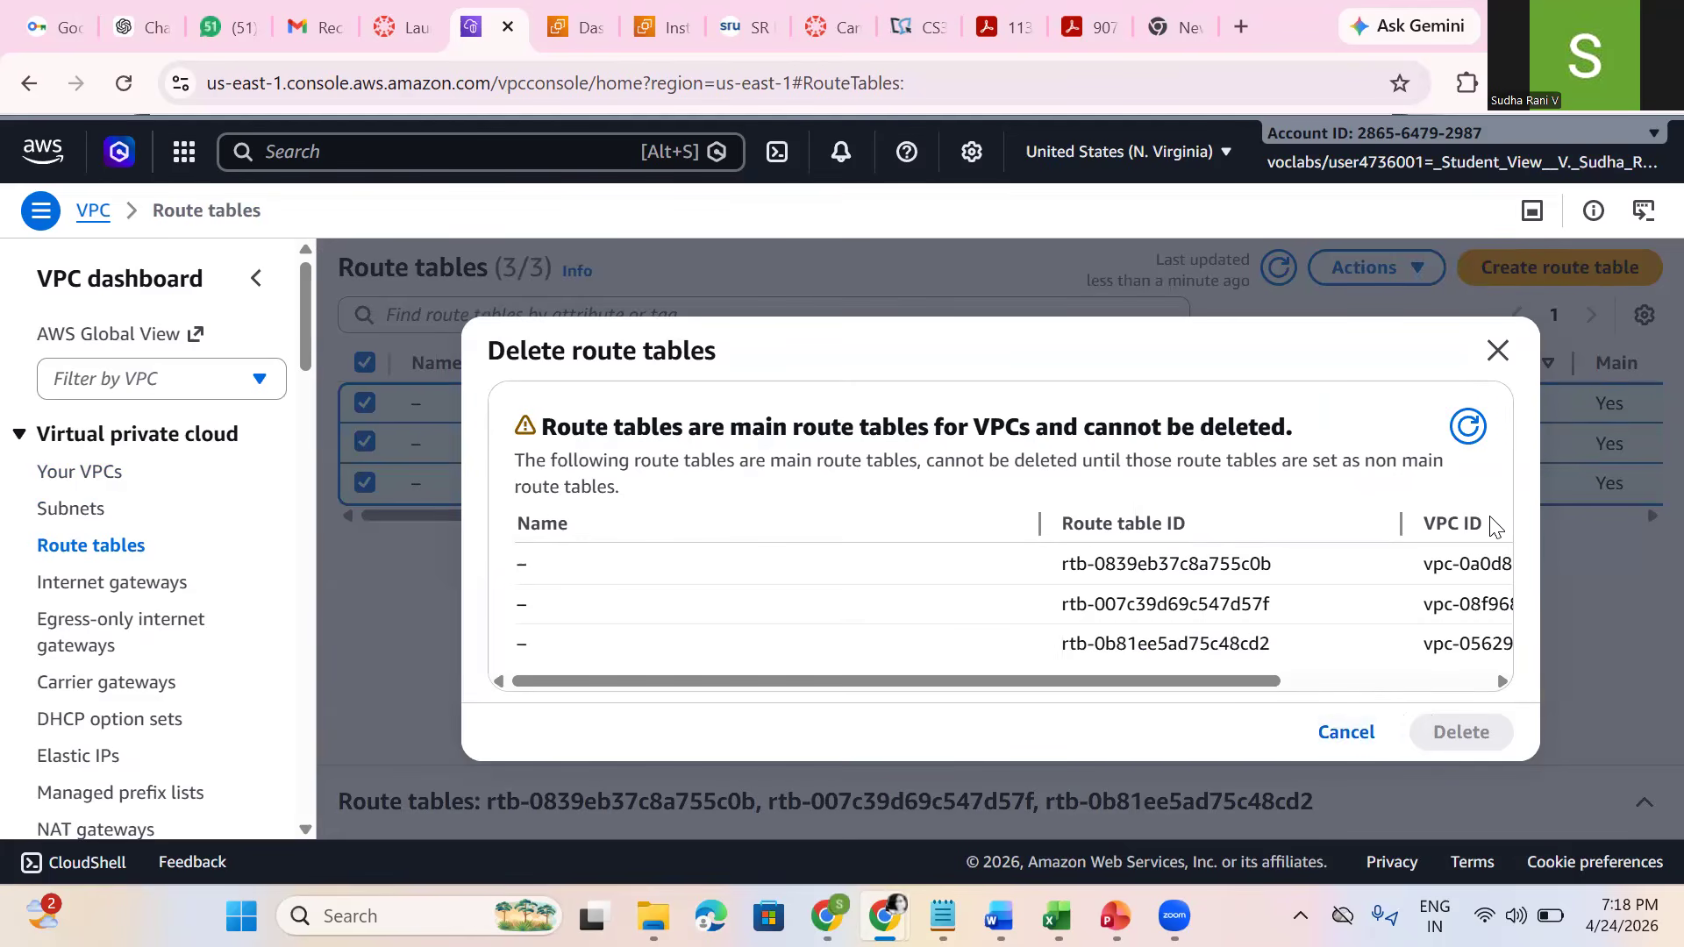
left_click(1368, 735)
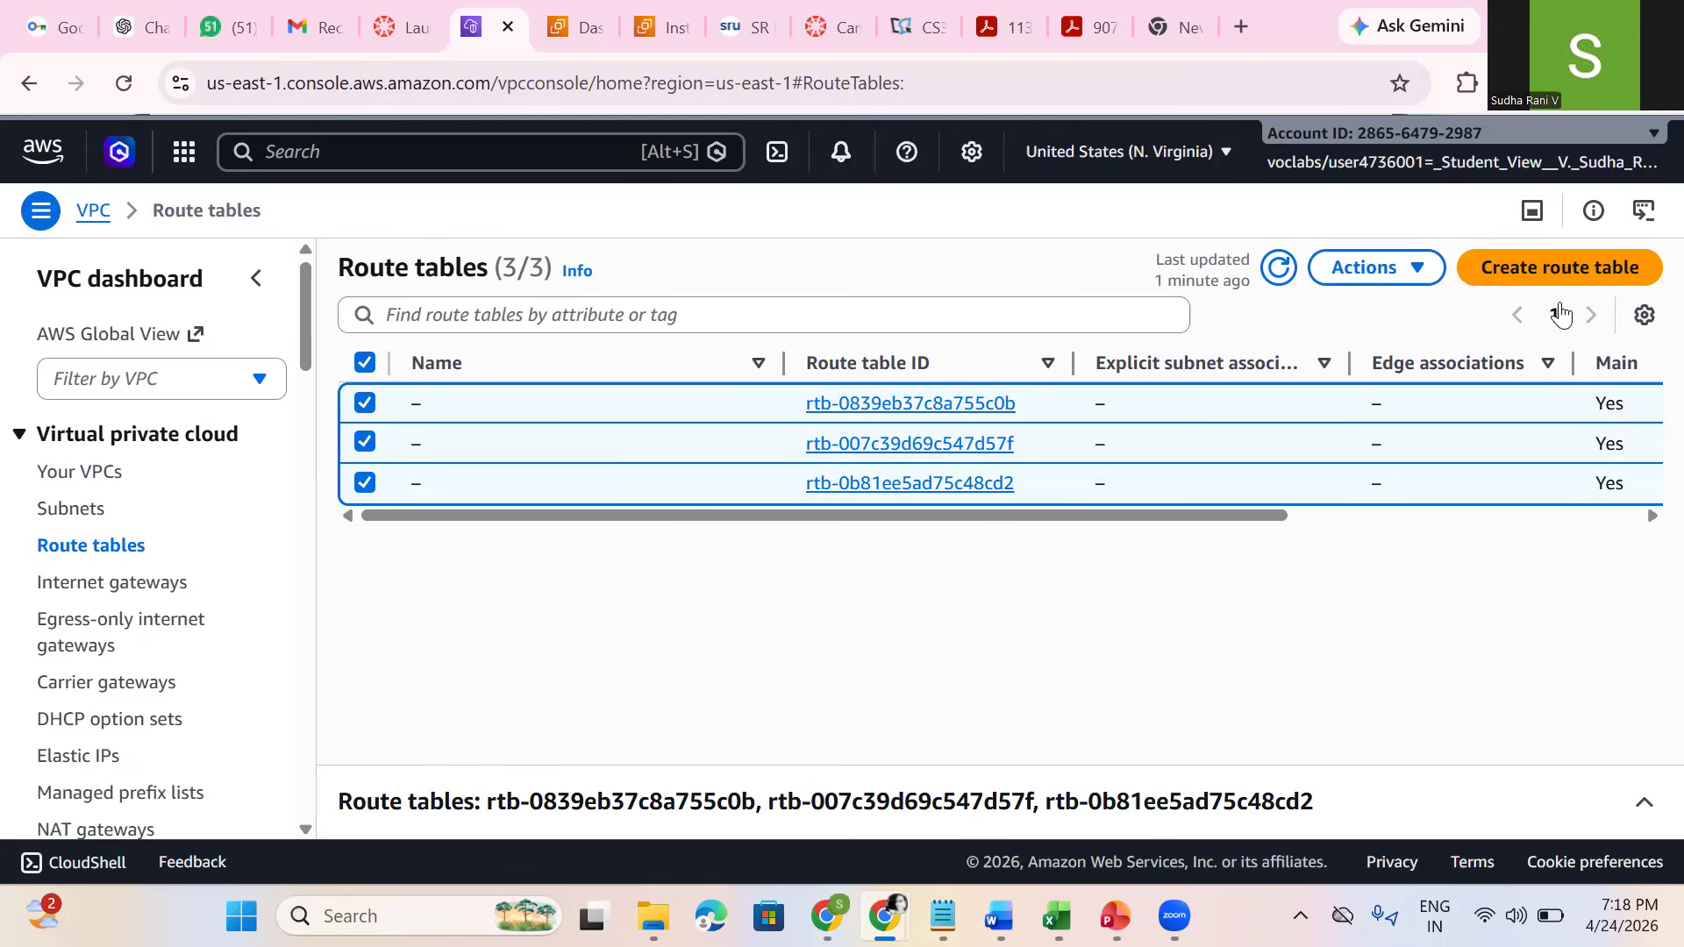
Step: Create a route table named myrt240426 in VPC myvpc240426 and dismiss the notification
left_click(1640, 271)
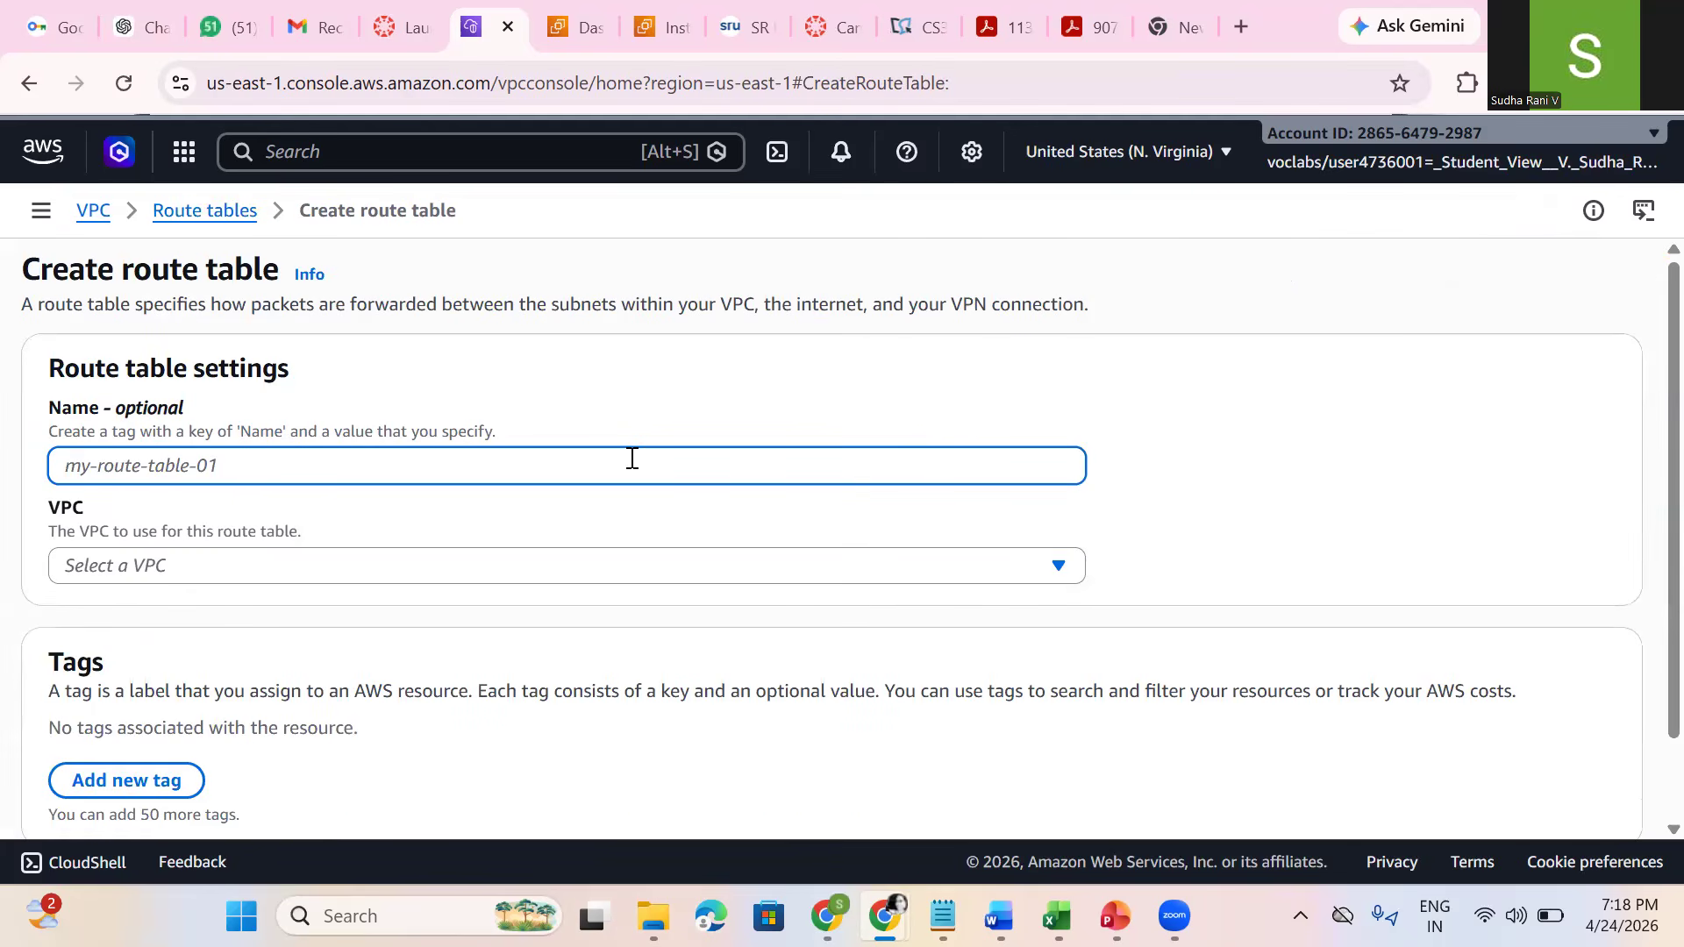
type("myrt240")
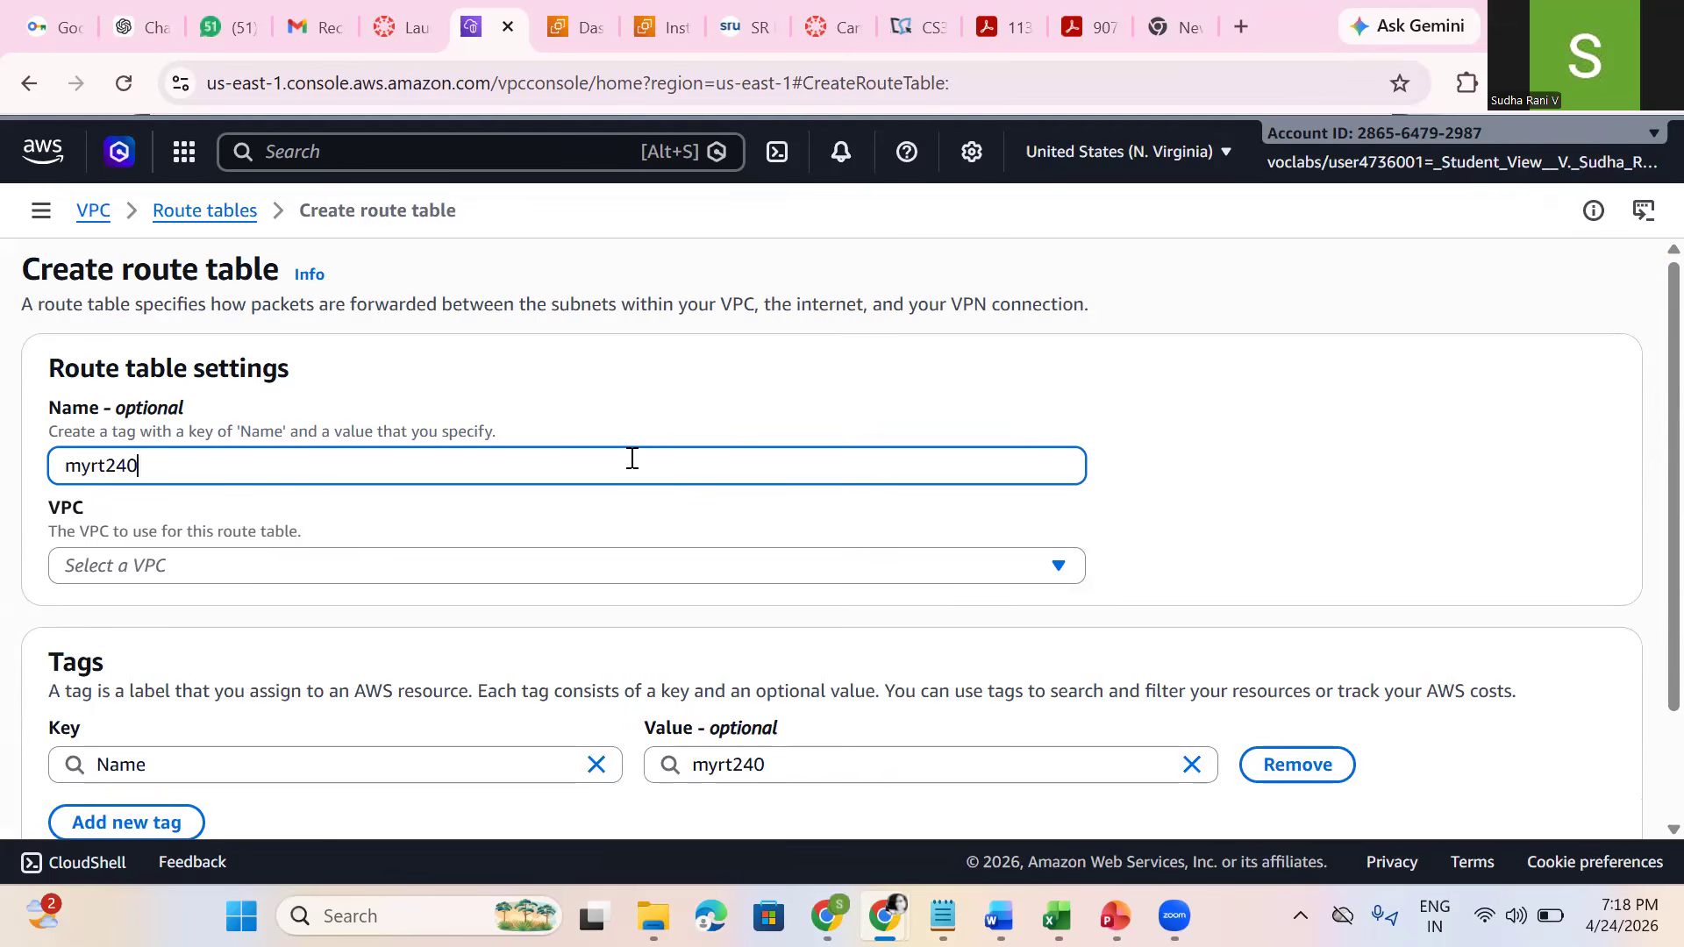
type("426")
left_click(534, 578)
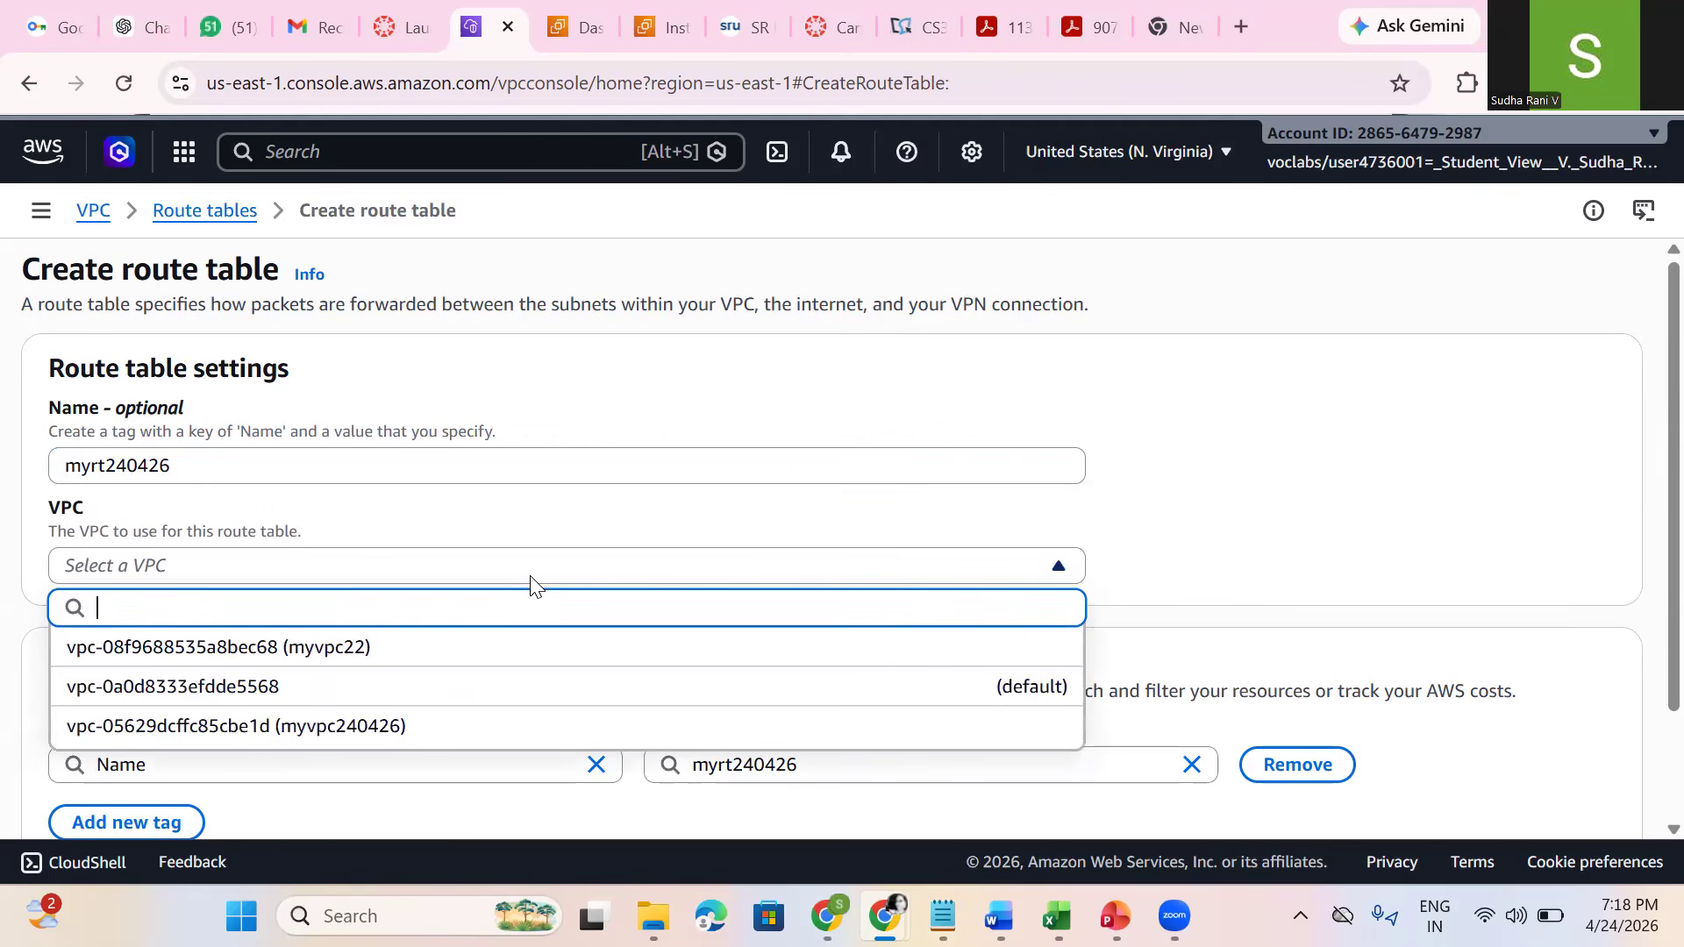
left_click(372, 730)
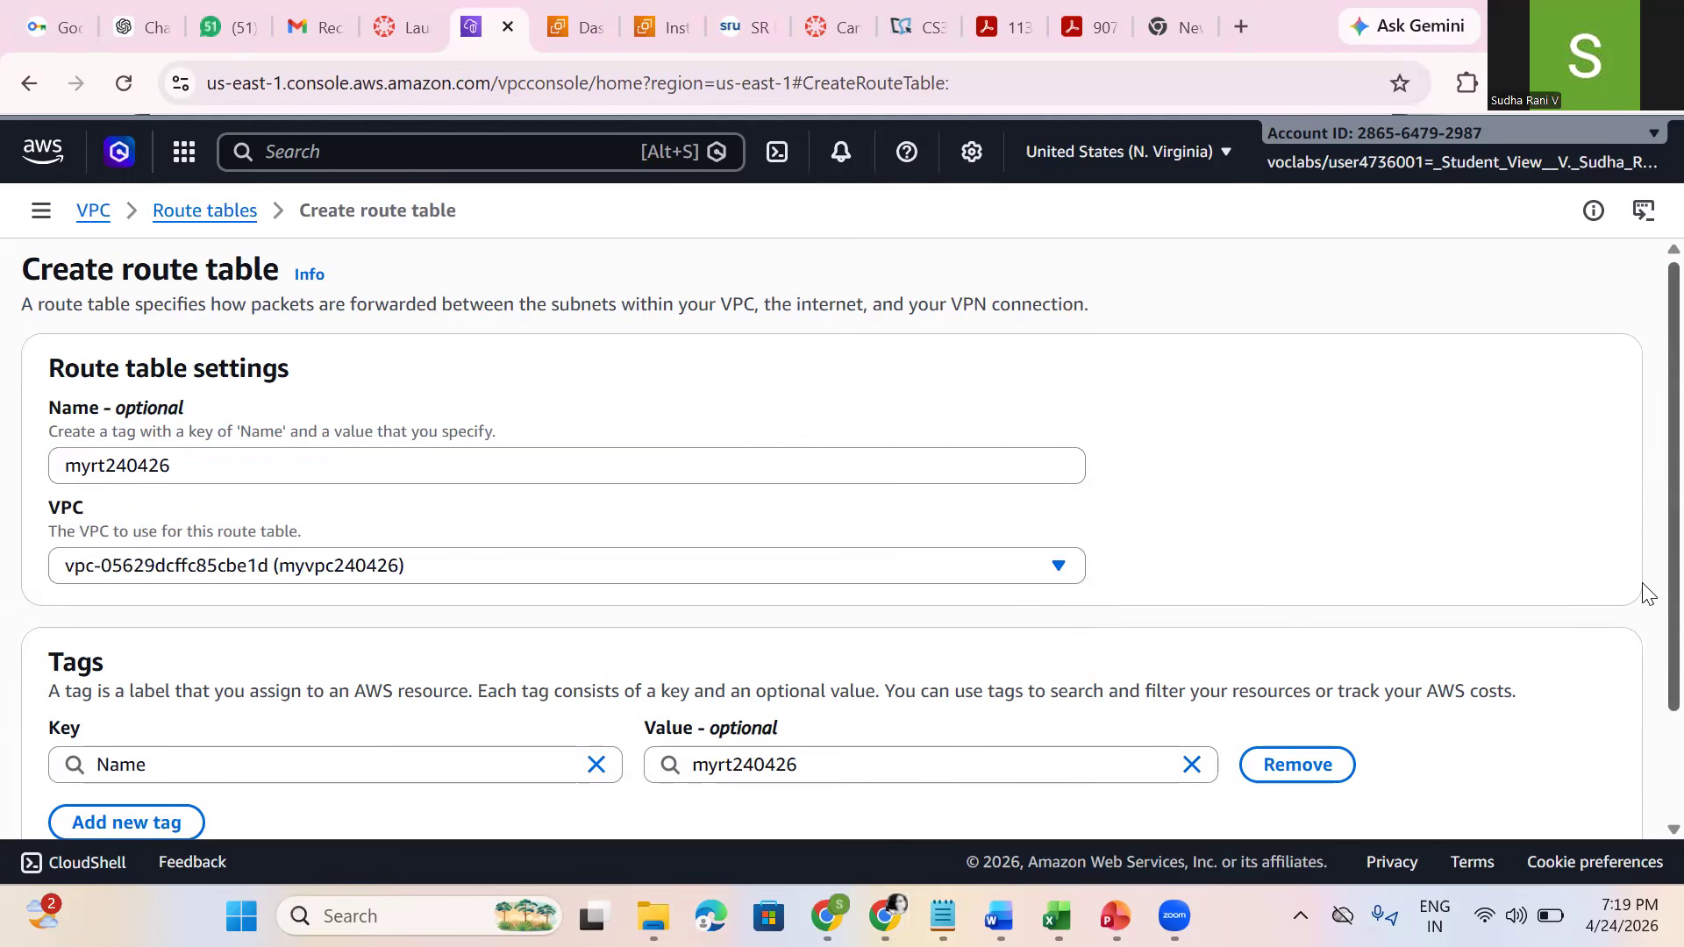
scroll(1646, 673, "down", 2)
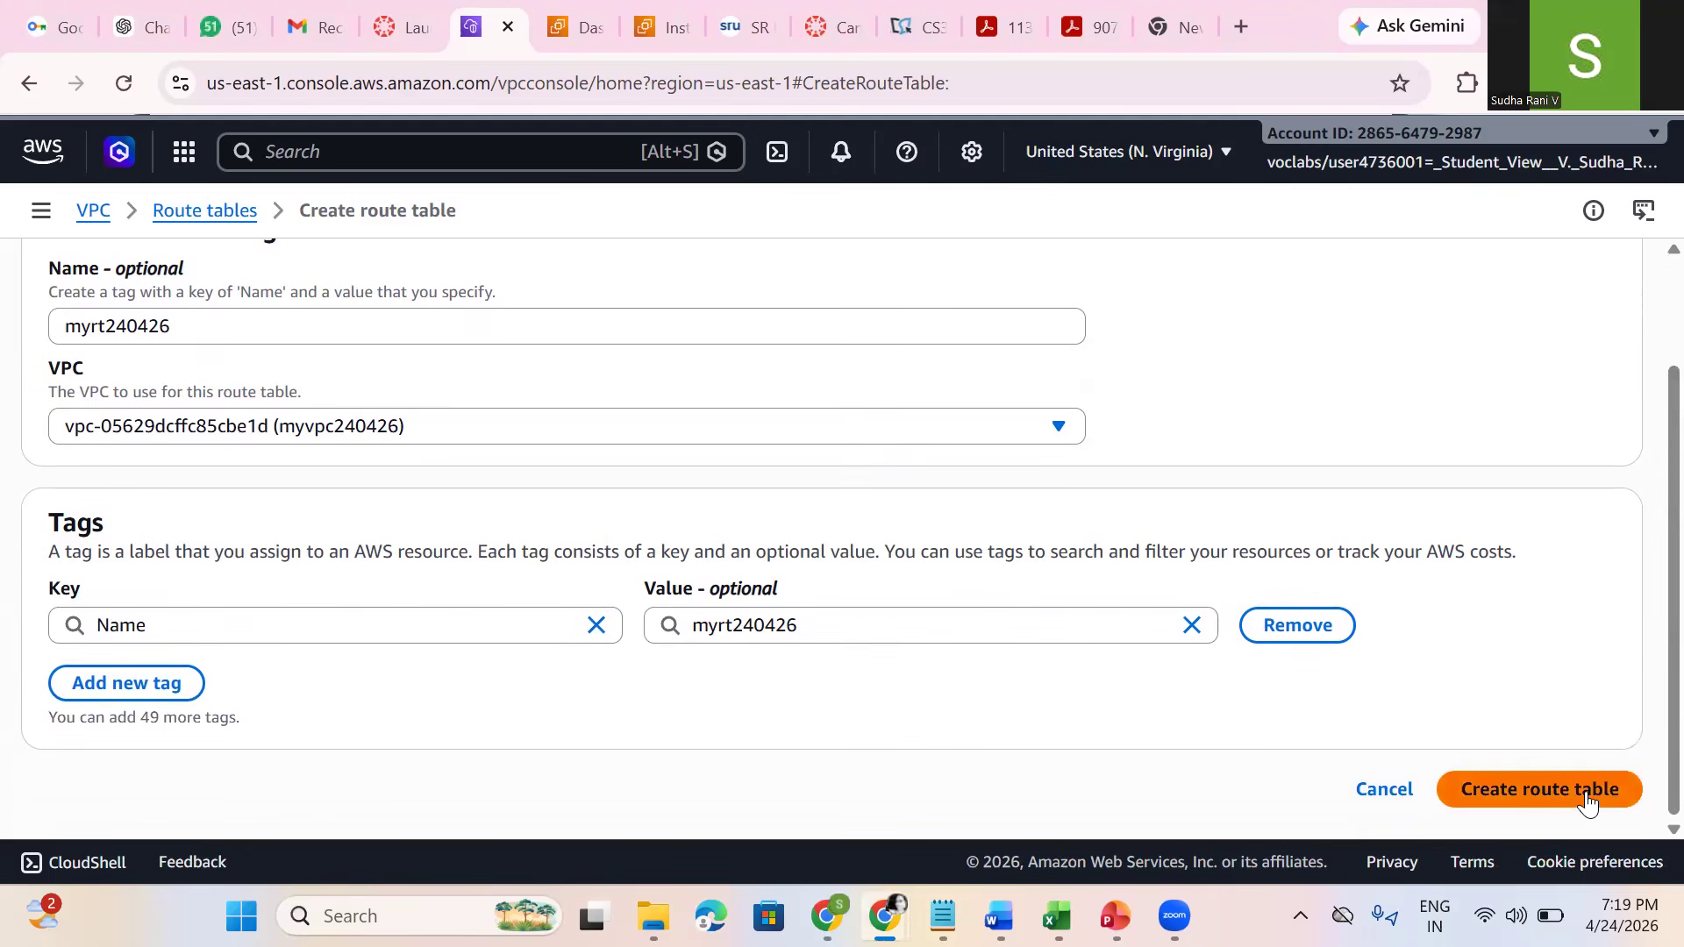
left_click(1585, 804)
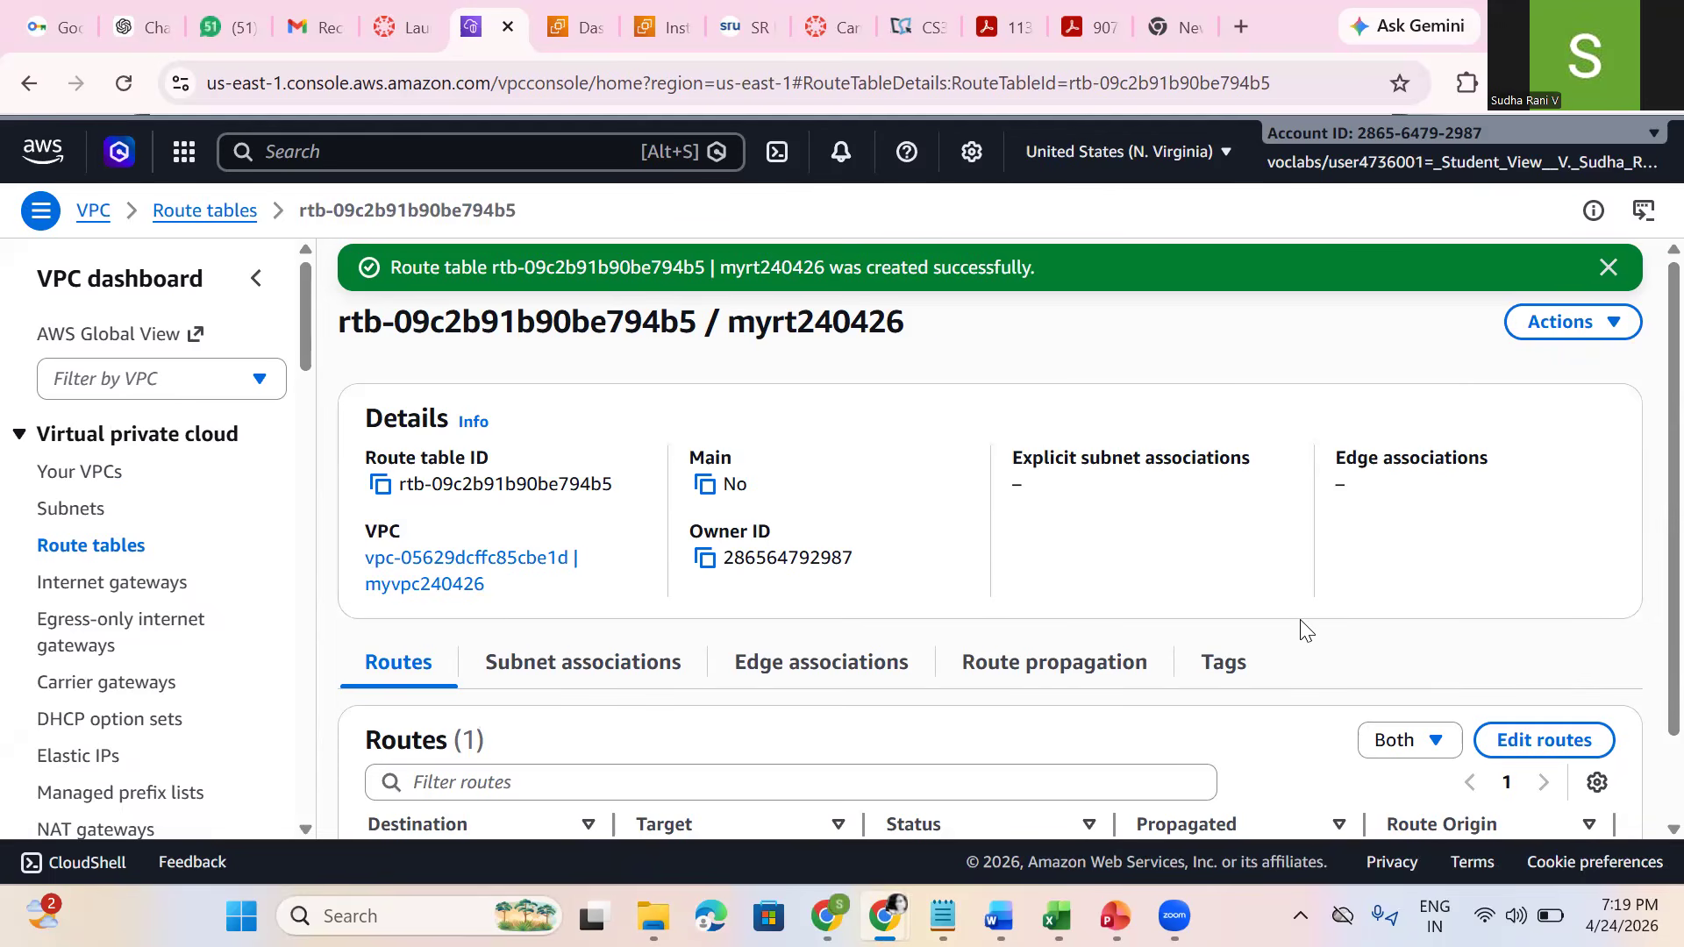
left_click(1608, 266)
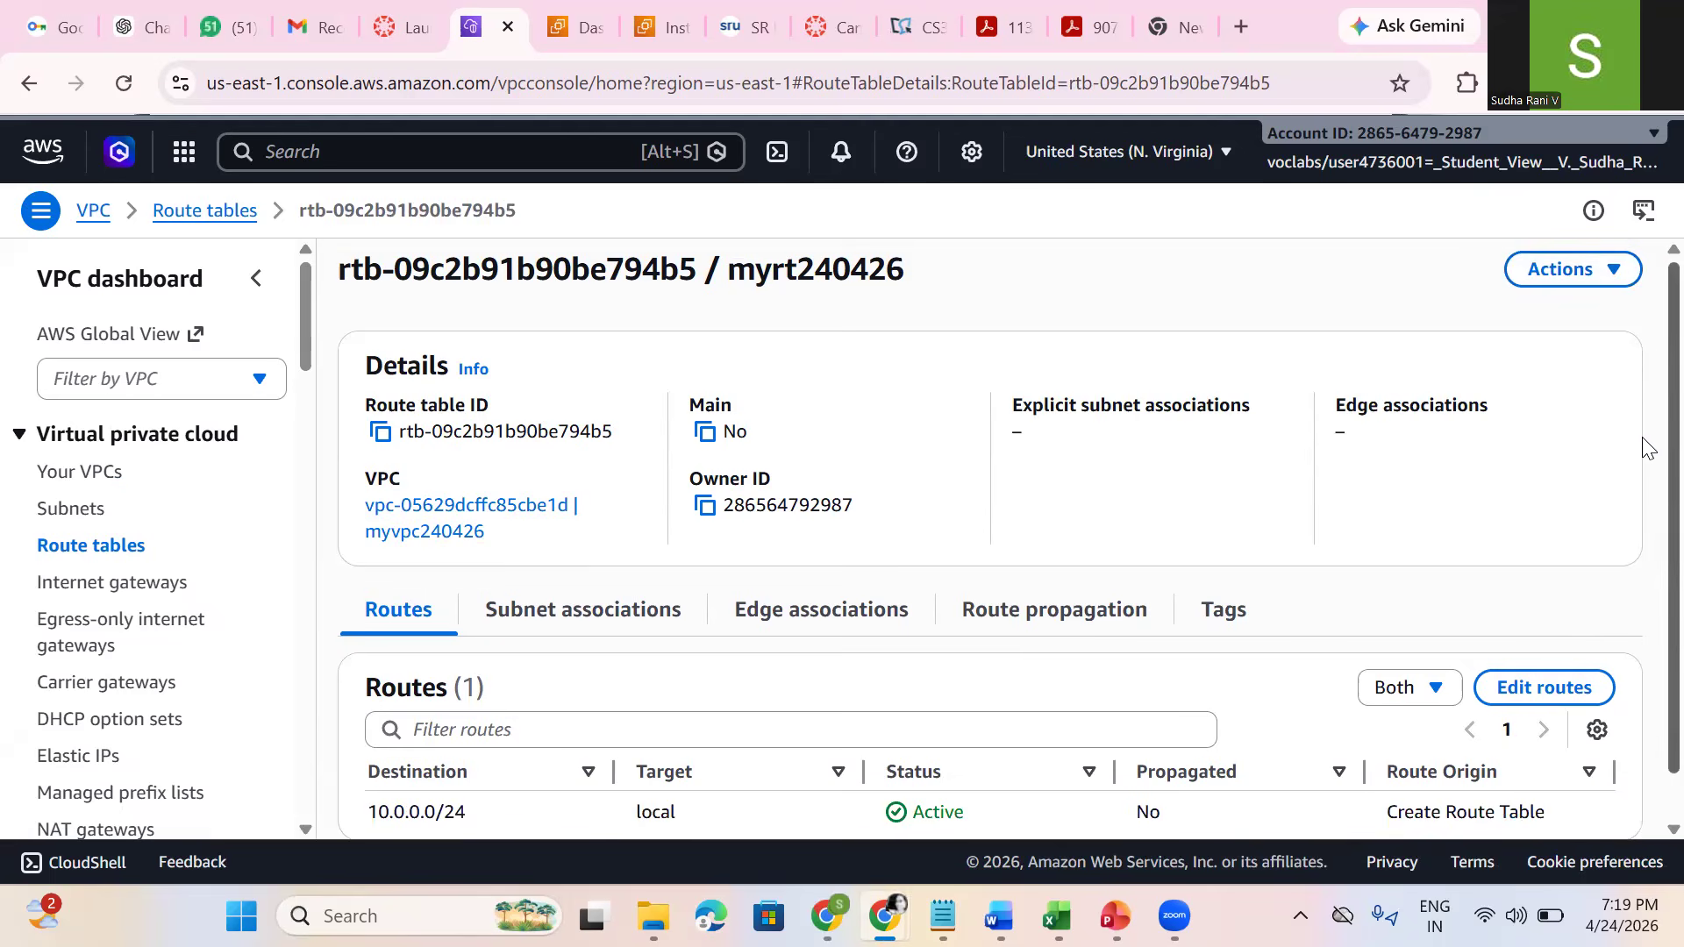
scroll(1646, 544, "down", 1)
scroll(1645, 342, "up", 1)
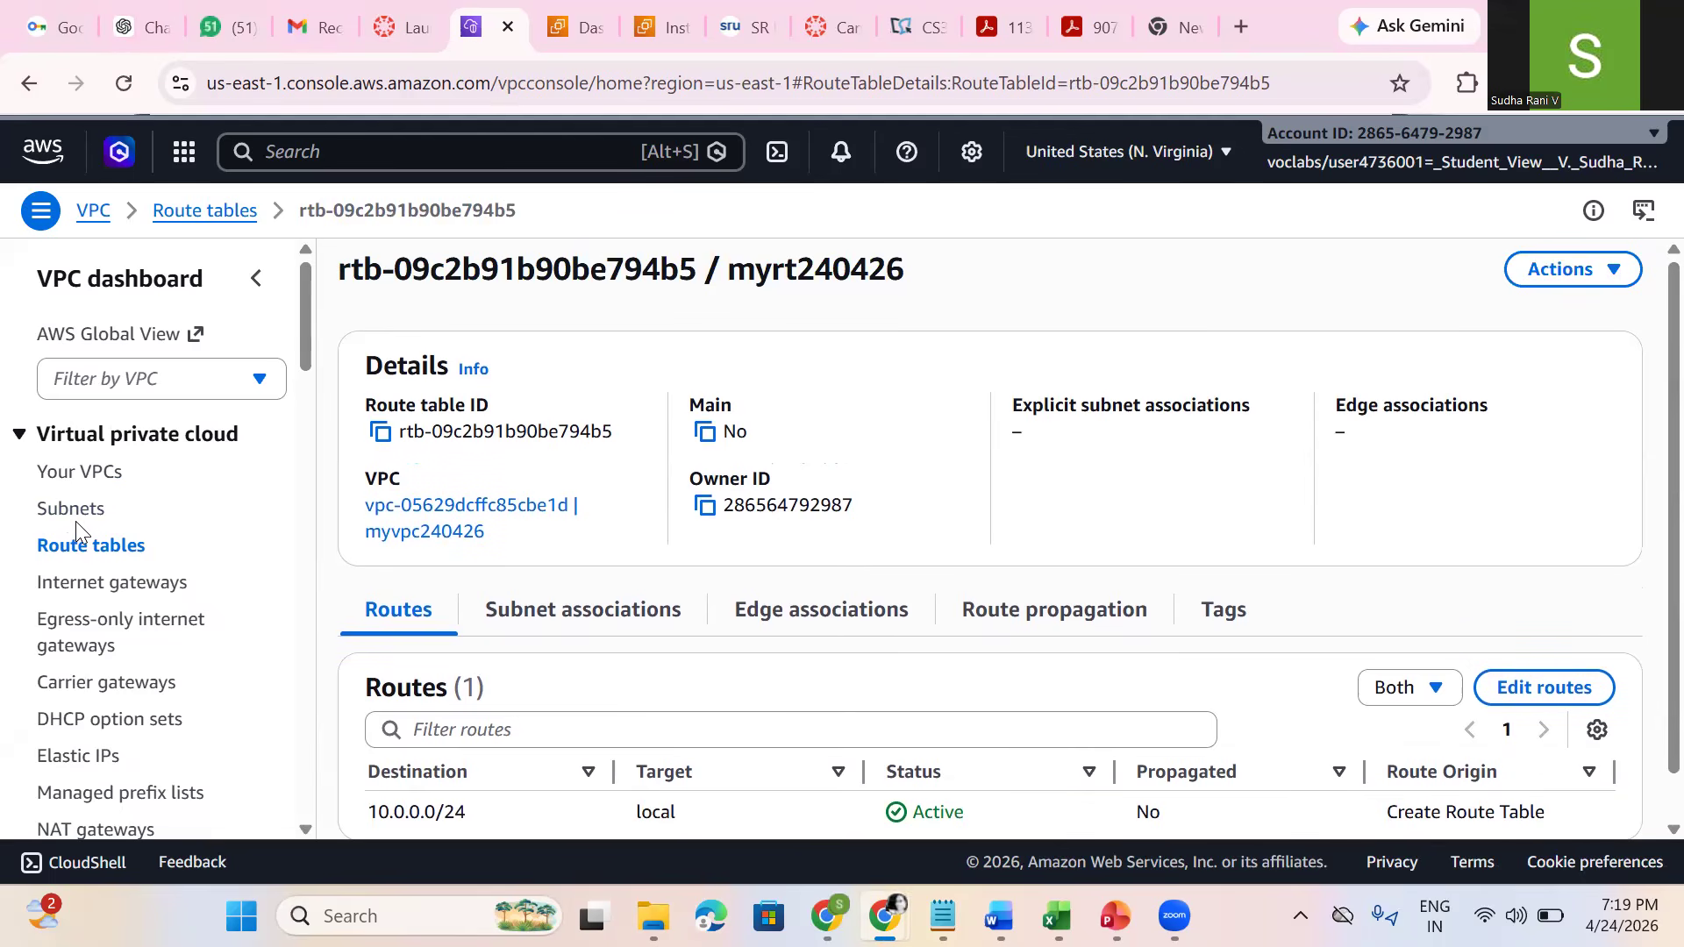
Step: Open the details of VPC myvpc240426 and examine how its subnet and route tables connect in the resource map
left_click(87, 471)
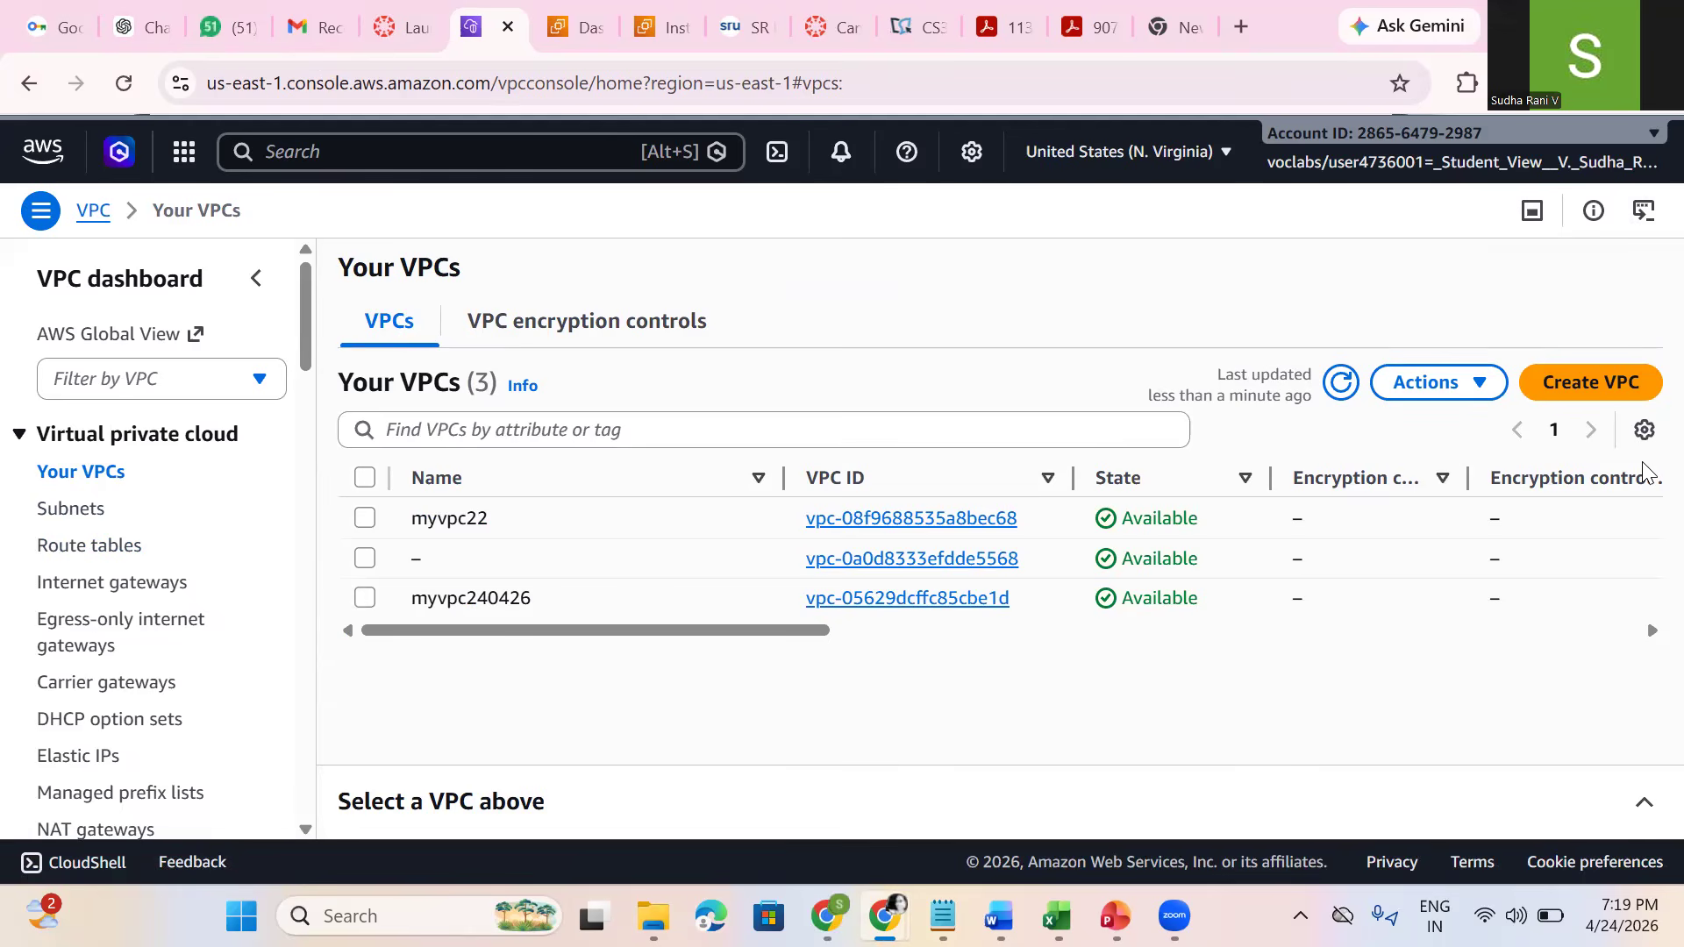
left_click_drag(1643, 463, 1643, 619)
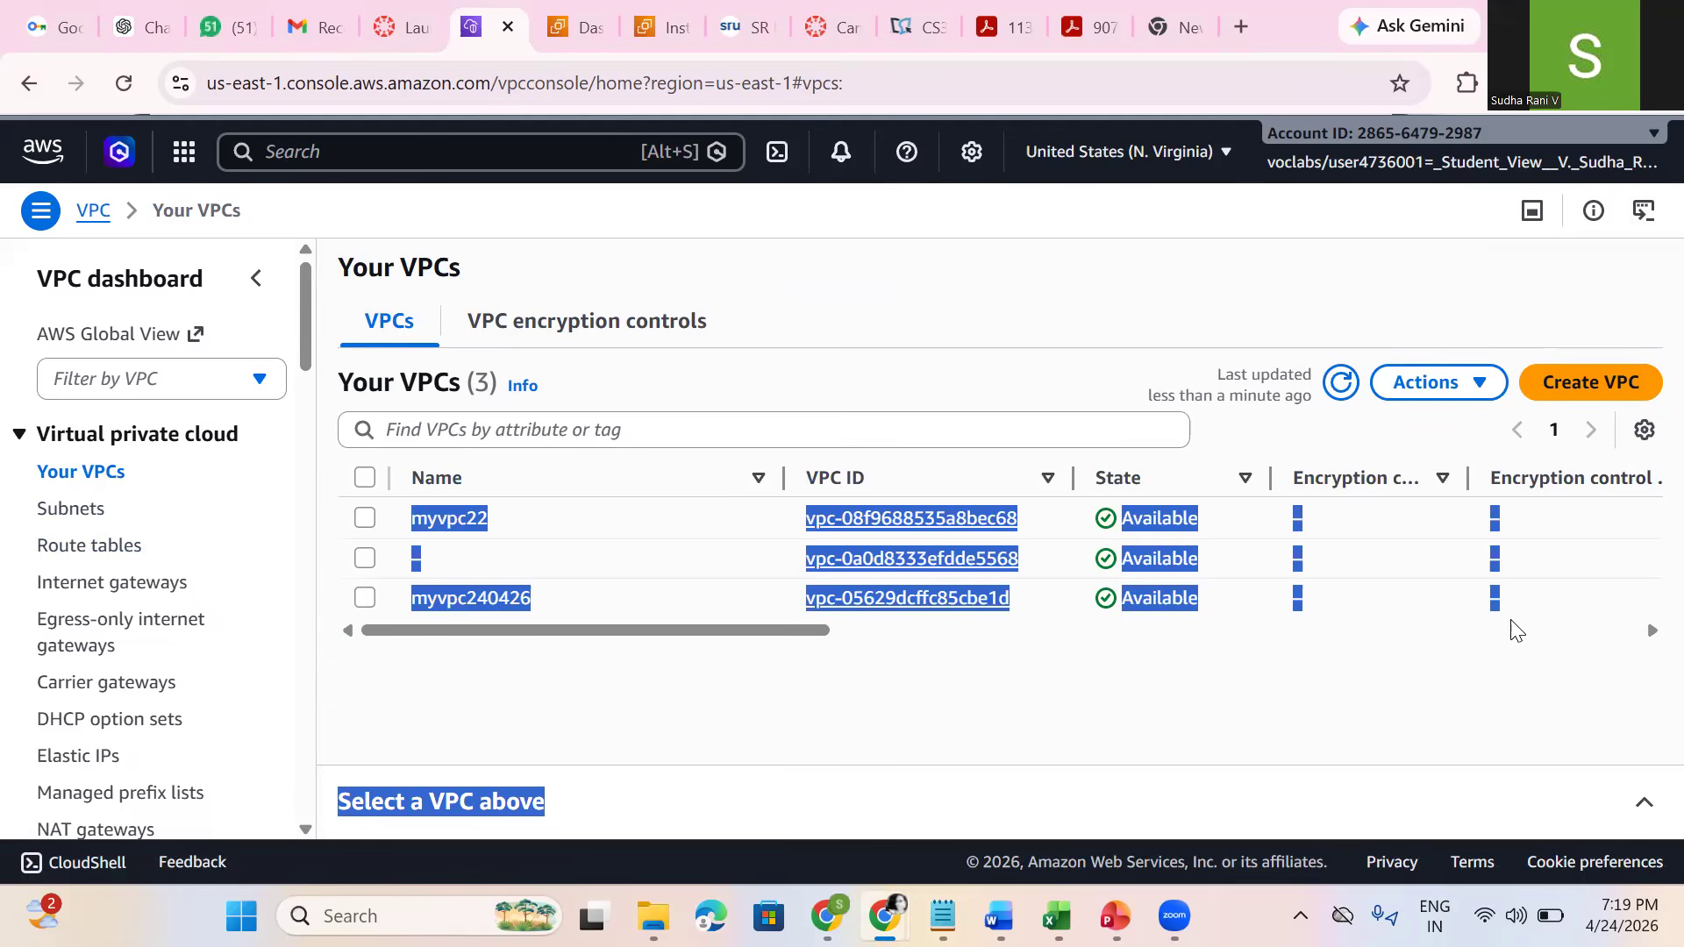
left_click(1506, 669)
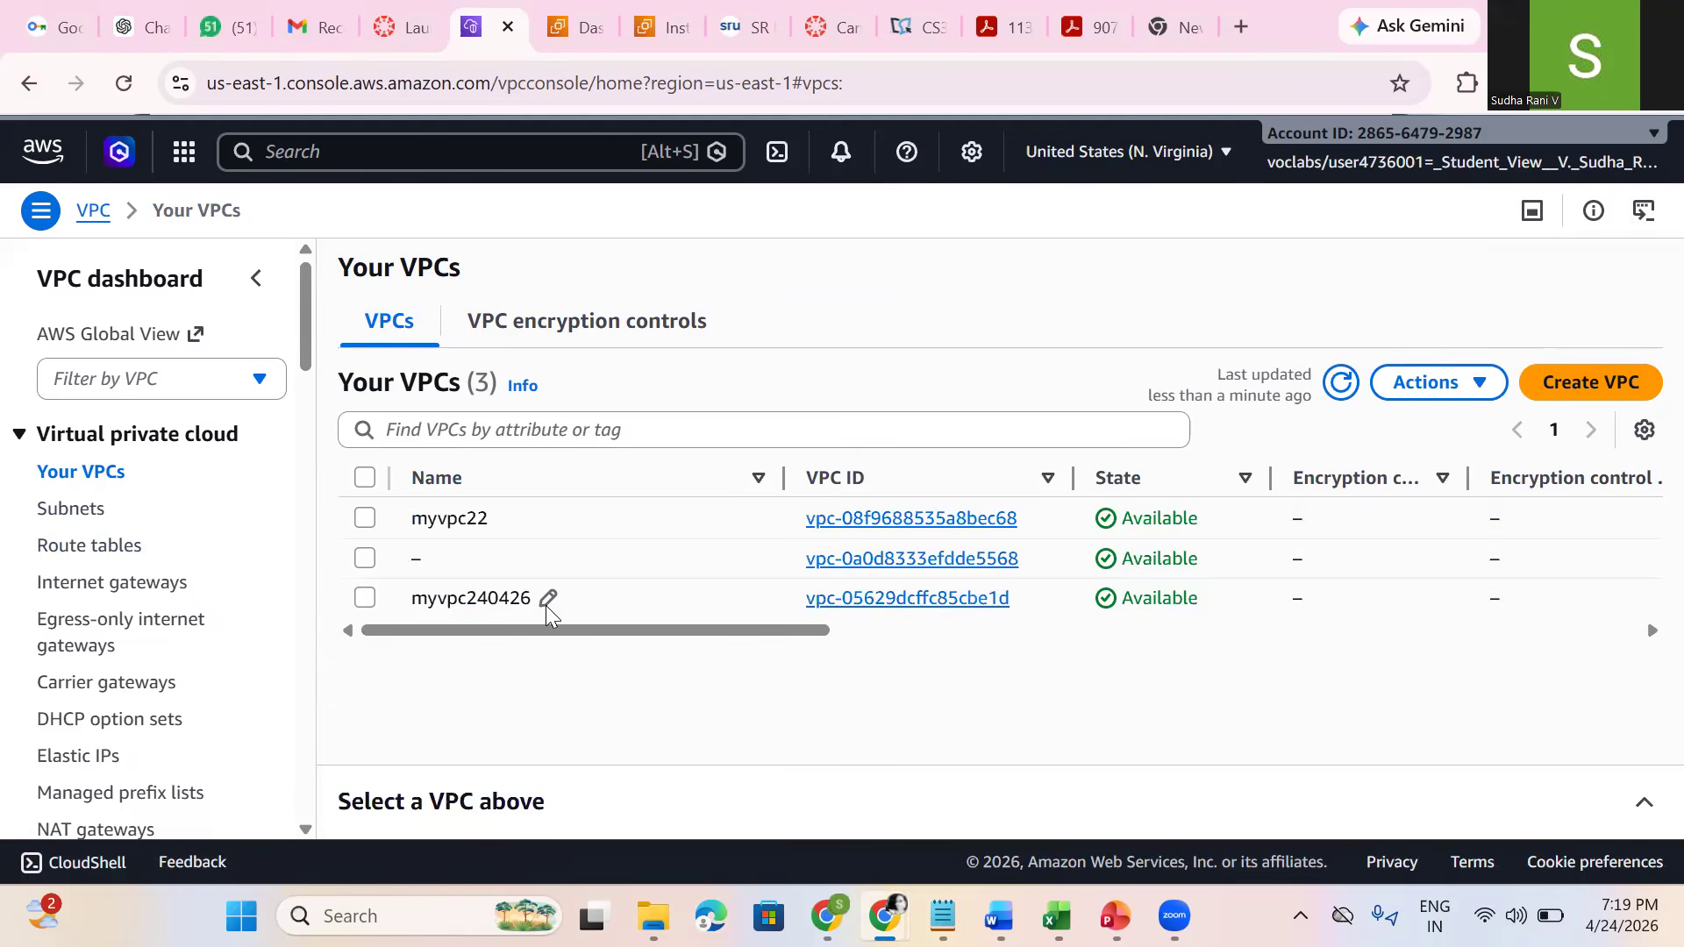
left_click(362, 601)
left_click(1499, 386)
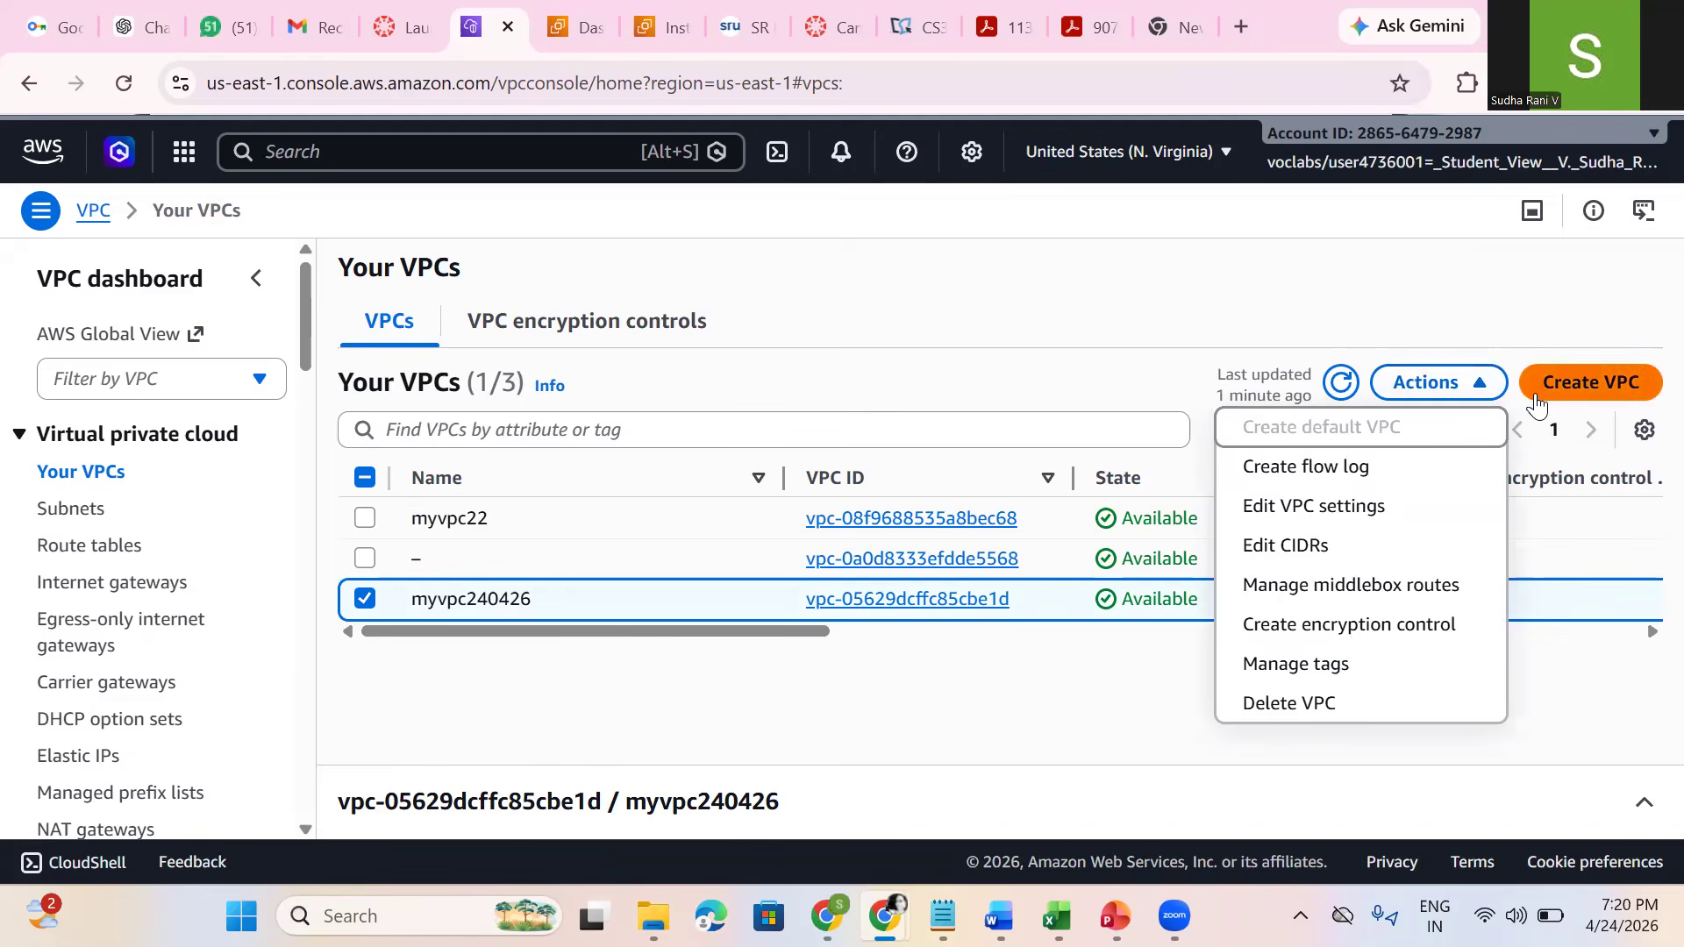
left_click(1237, 715)
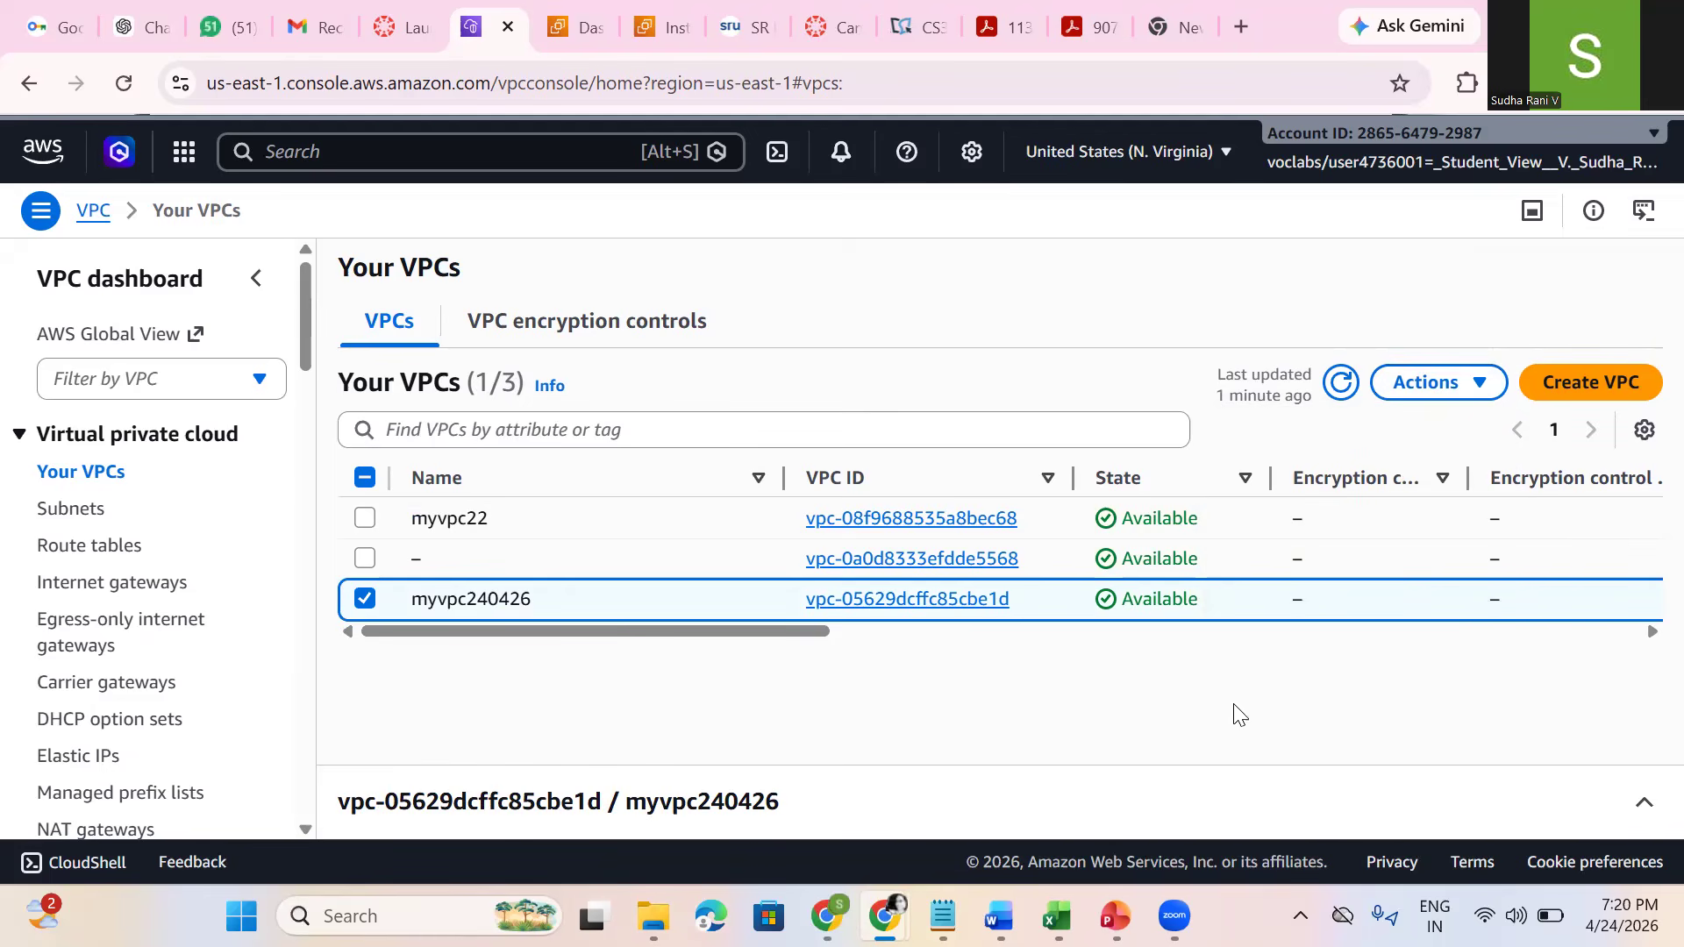
left_click(969, 601)
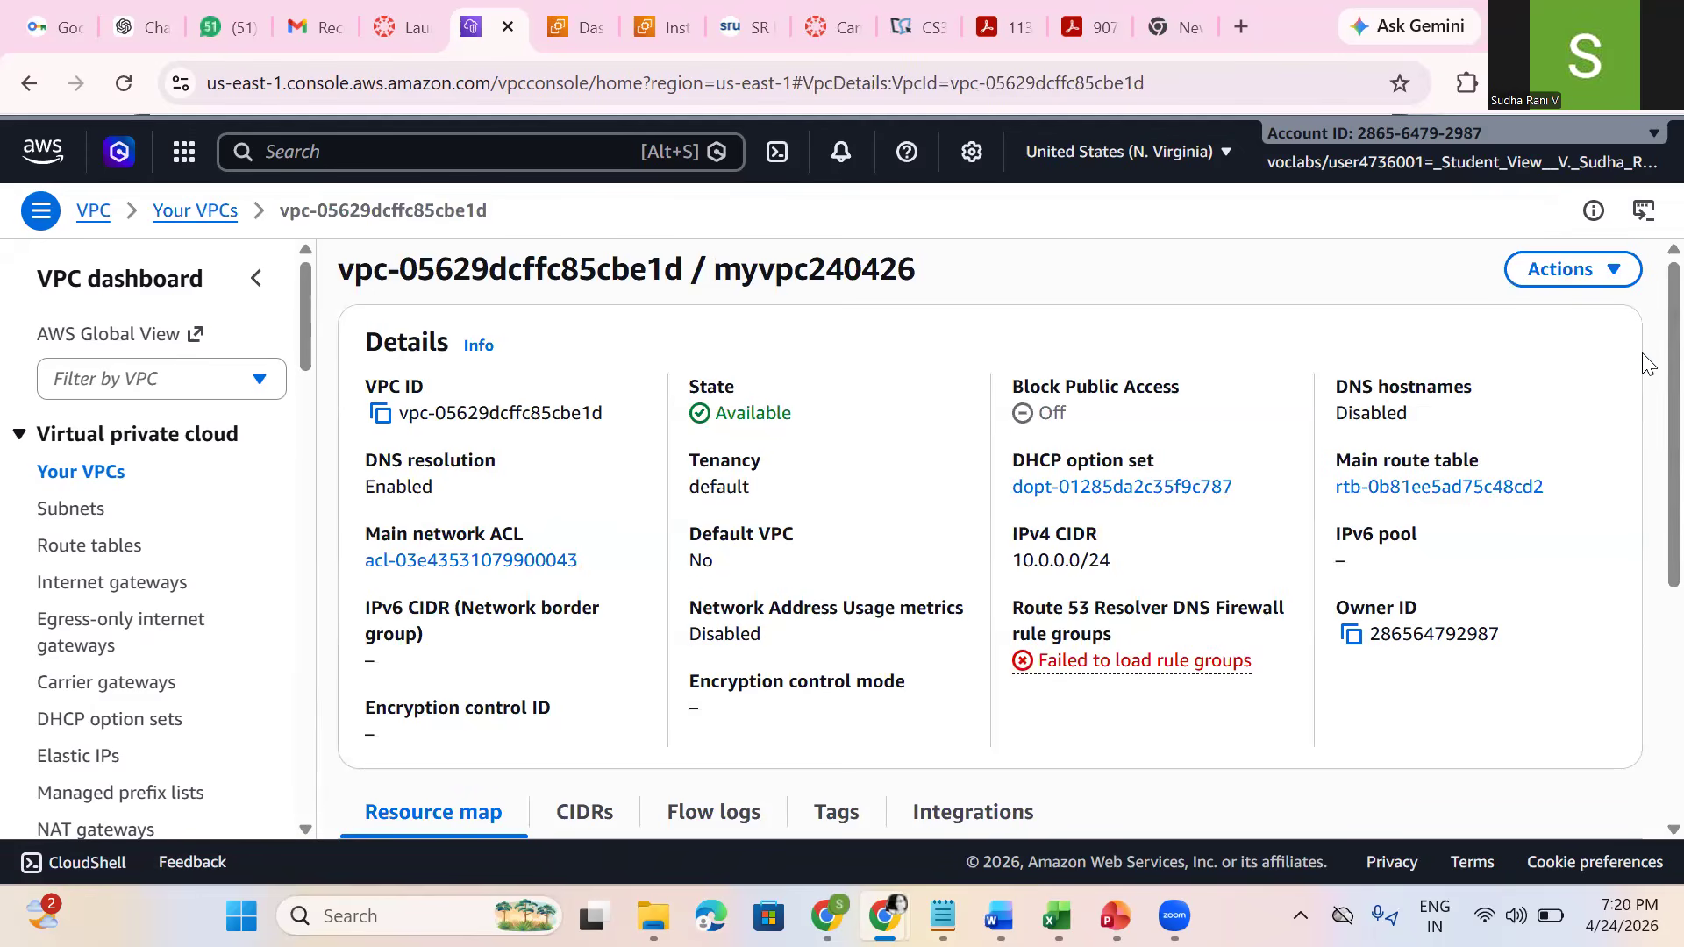
scroll(1647, 414, "down", 5)
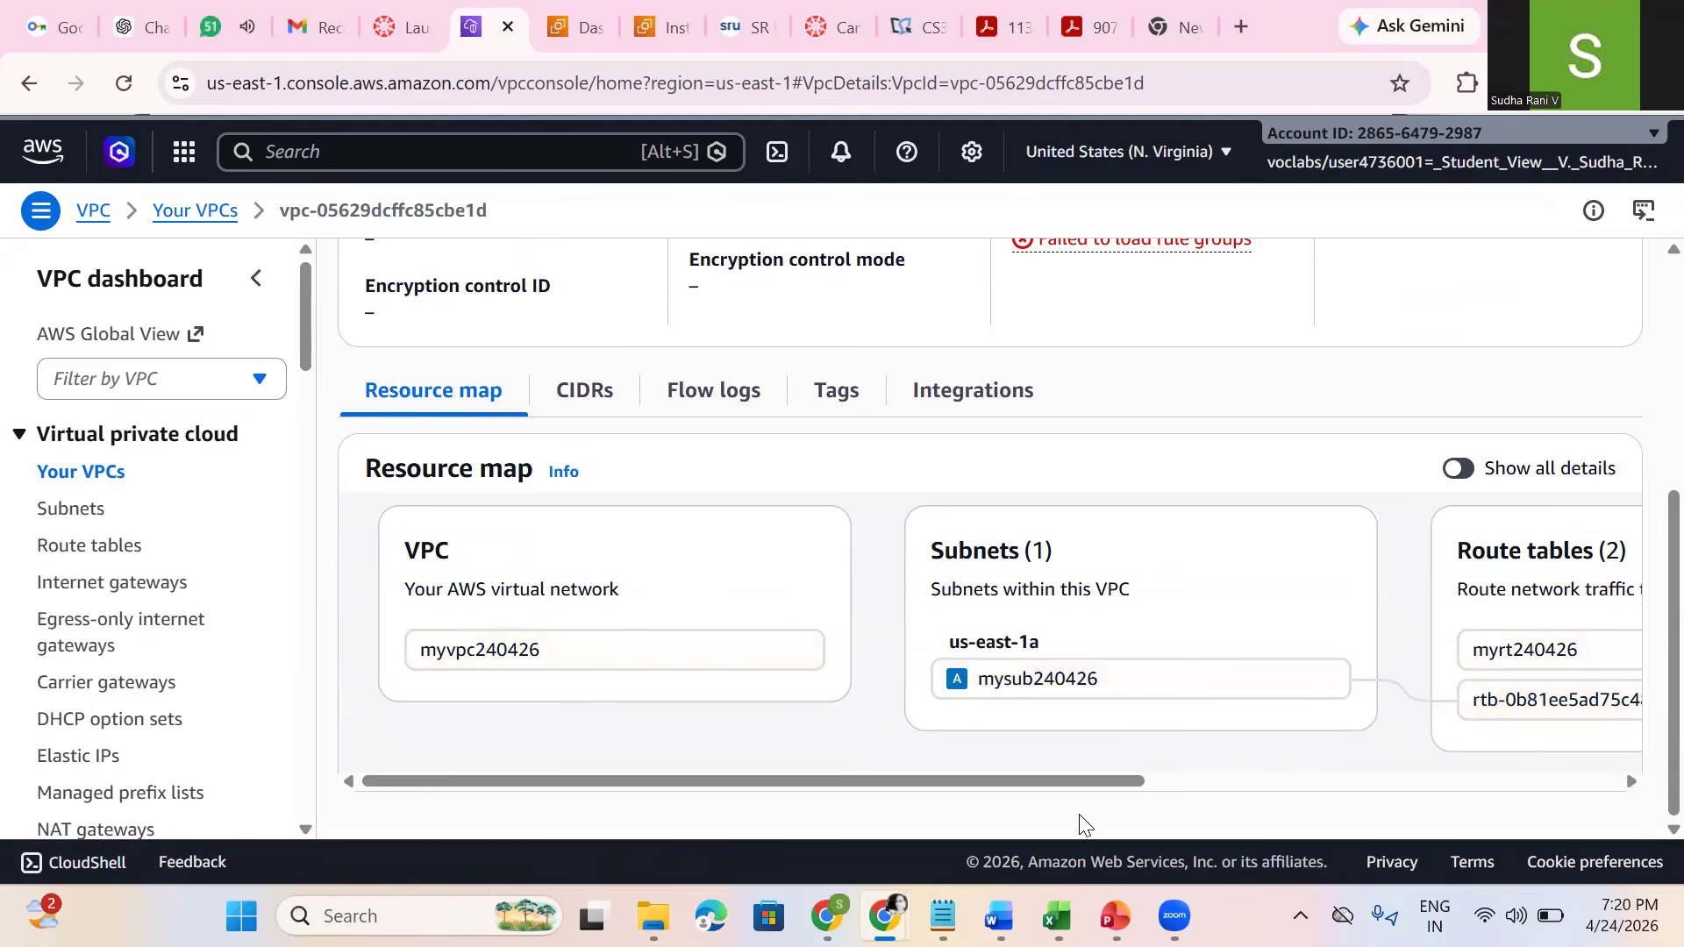
left_click_drag(1057, 799, 1323, 796)
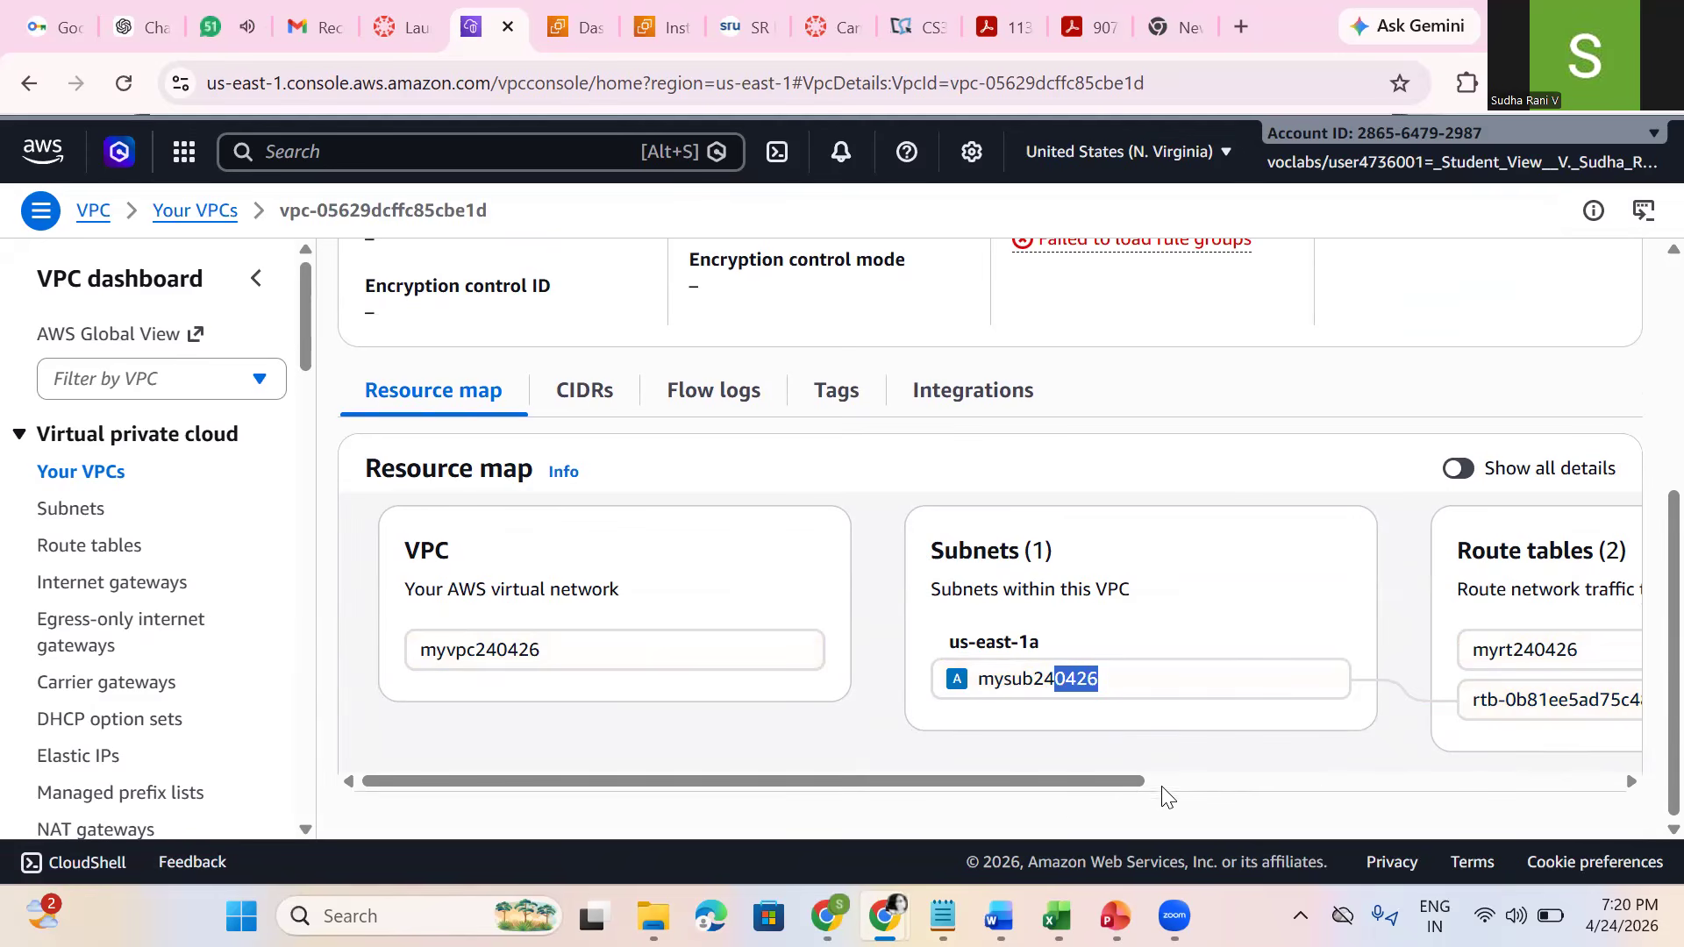
left_click_drag(1358, 794, 656, 855)
Step: Change the route table association of subnet mysub240426 to myrt240426 and check it in the route table list
left_click(67, 511)
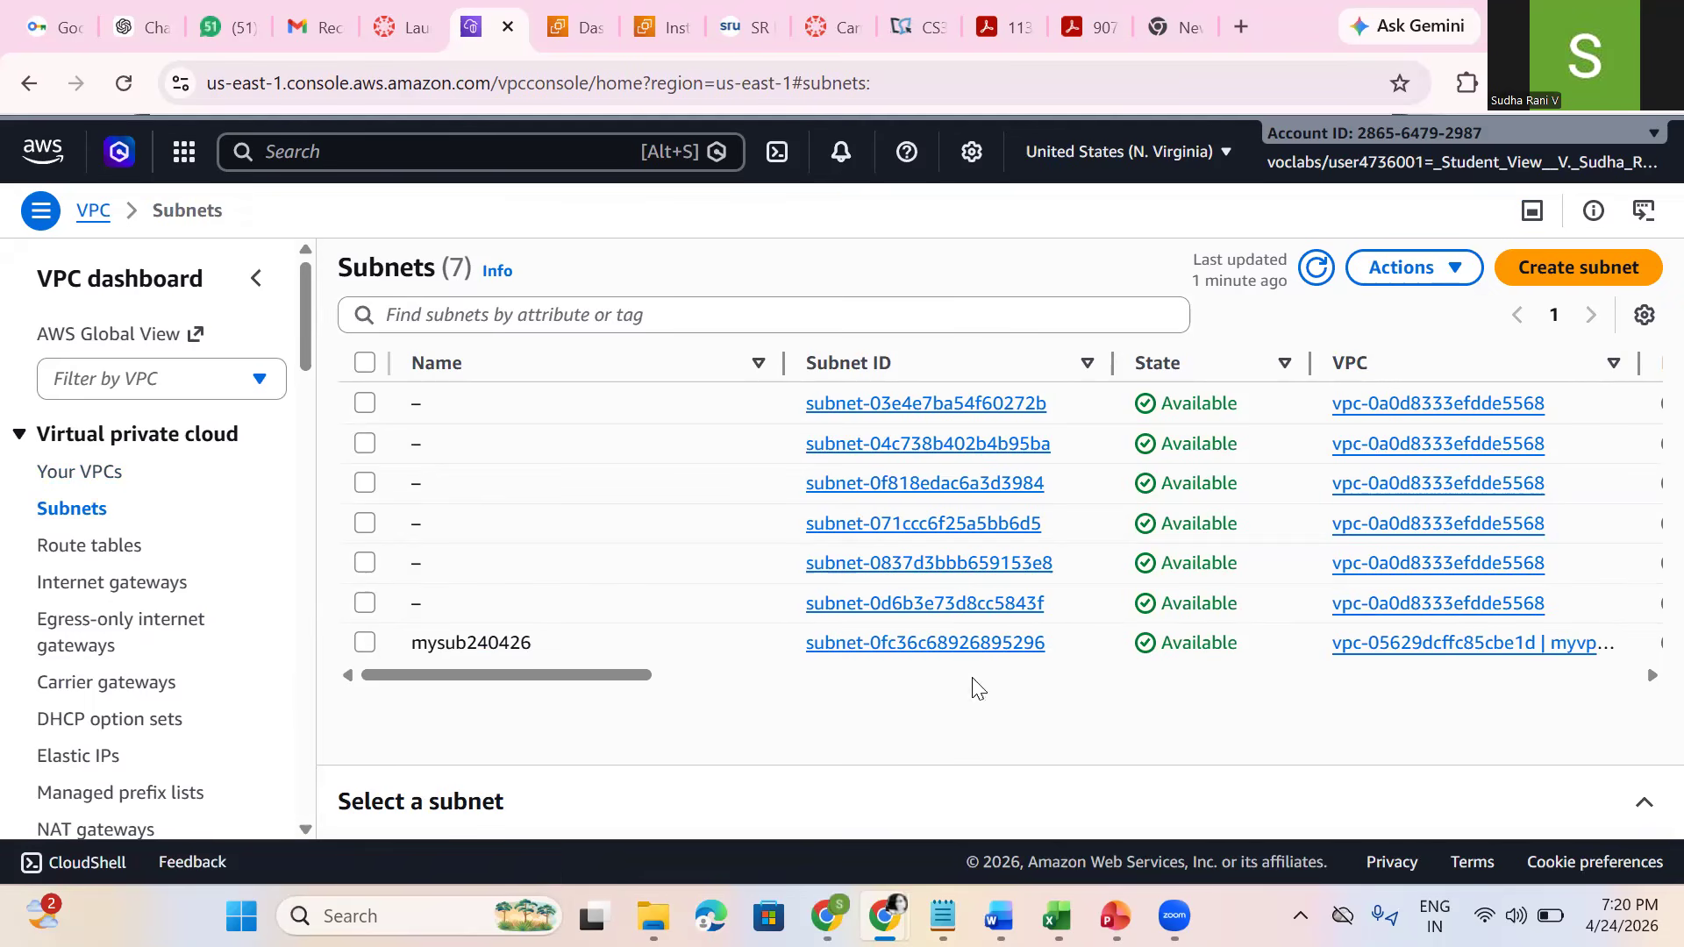
left_click(827, 645)
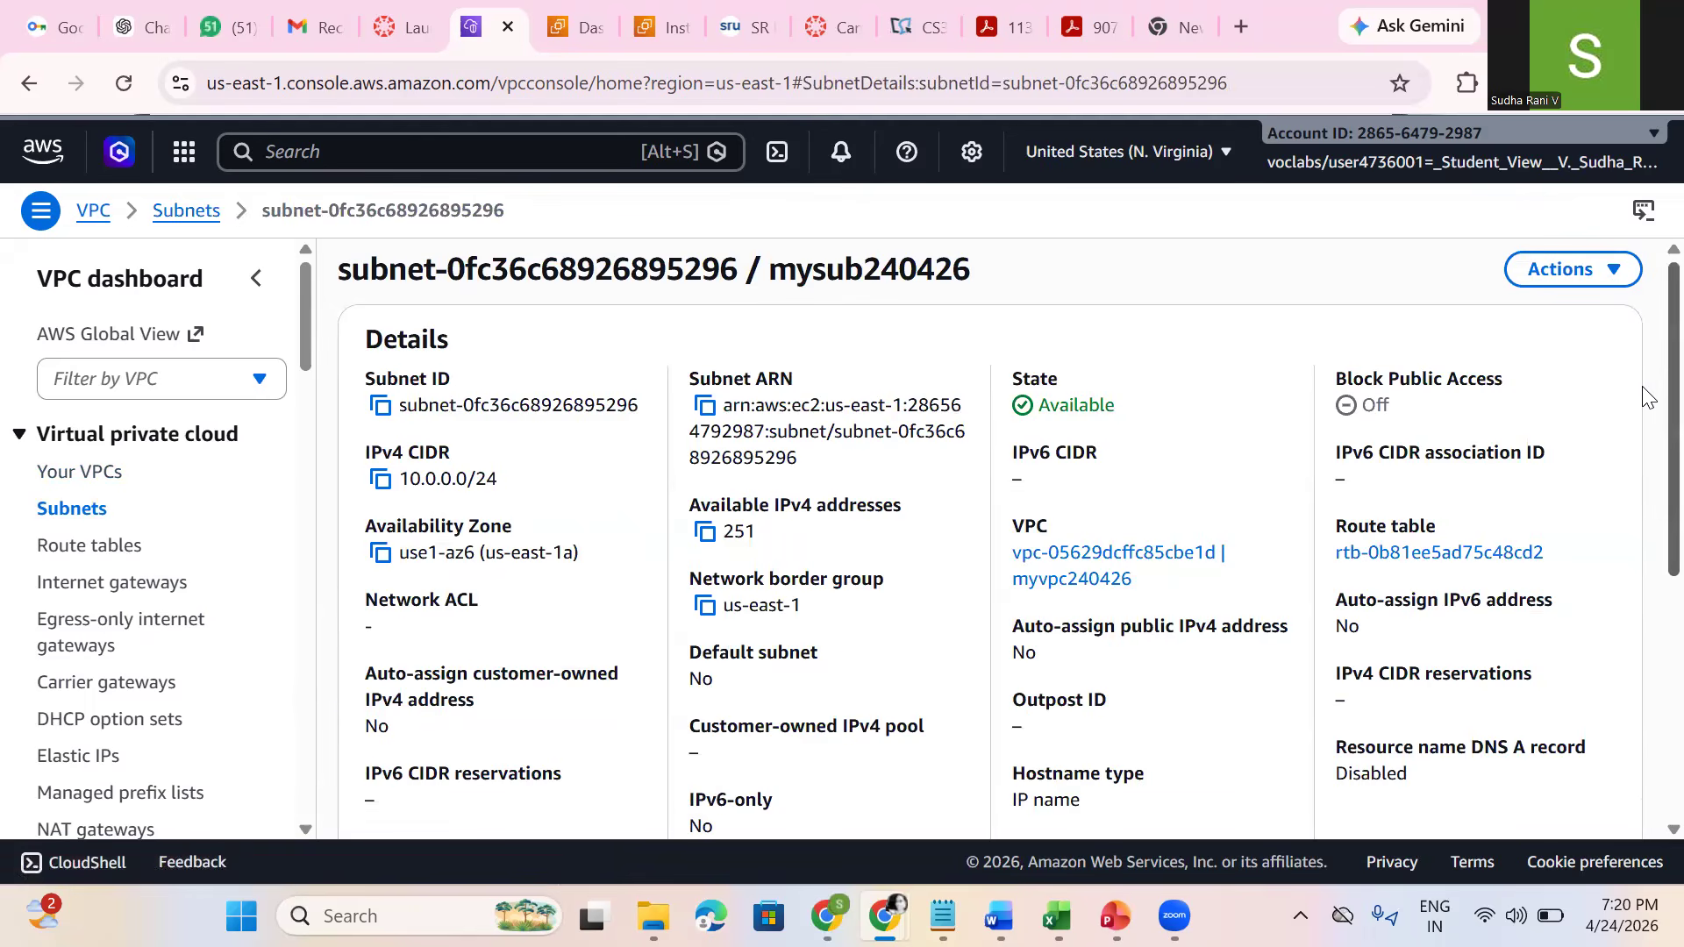
scroll(1646, 396, "down", 5)
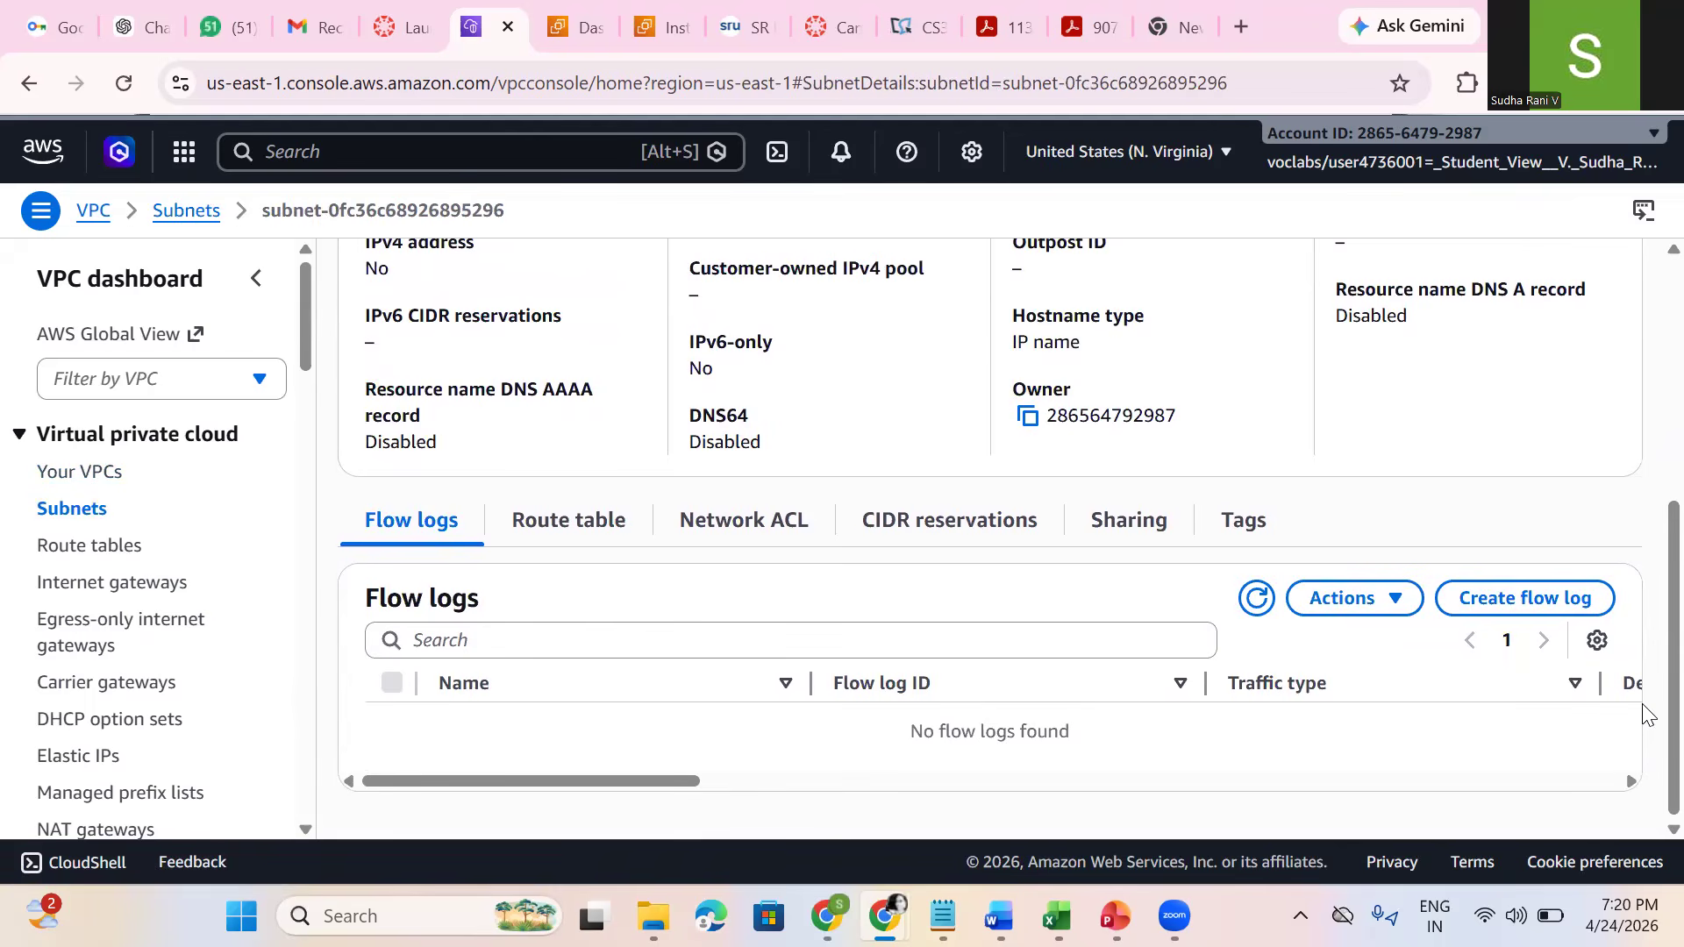
left_click(562, 530)
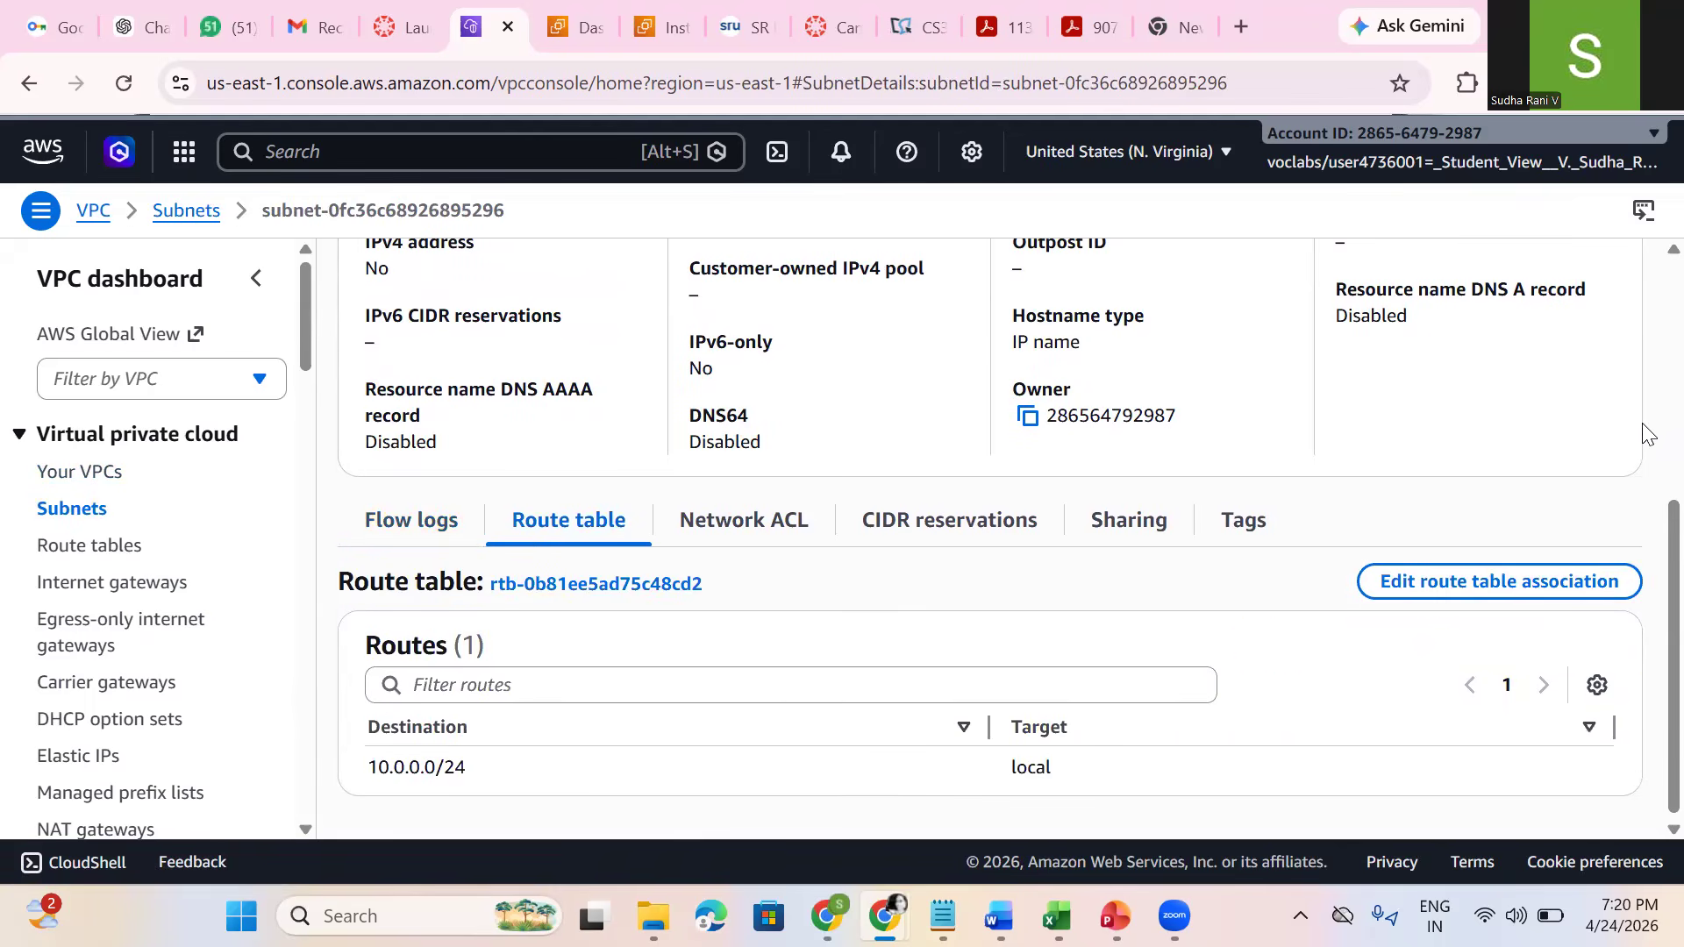
scroll(1645, 553, "down", 1)
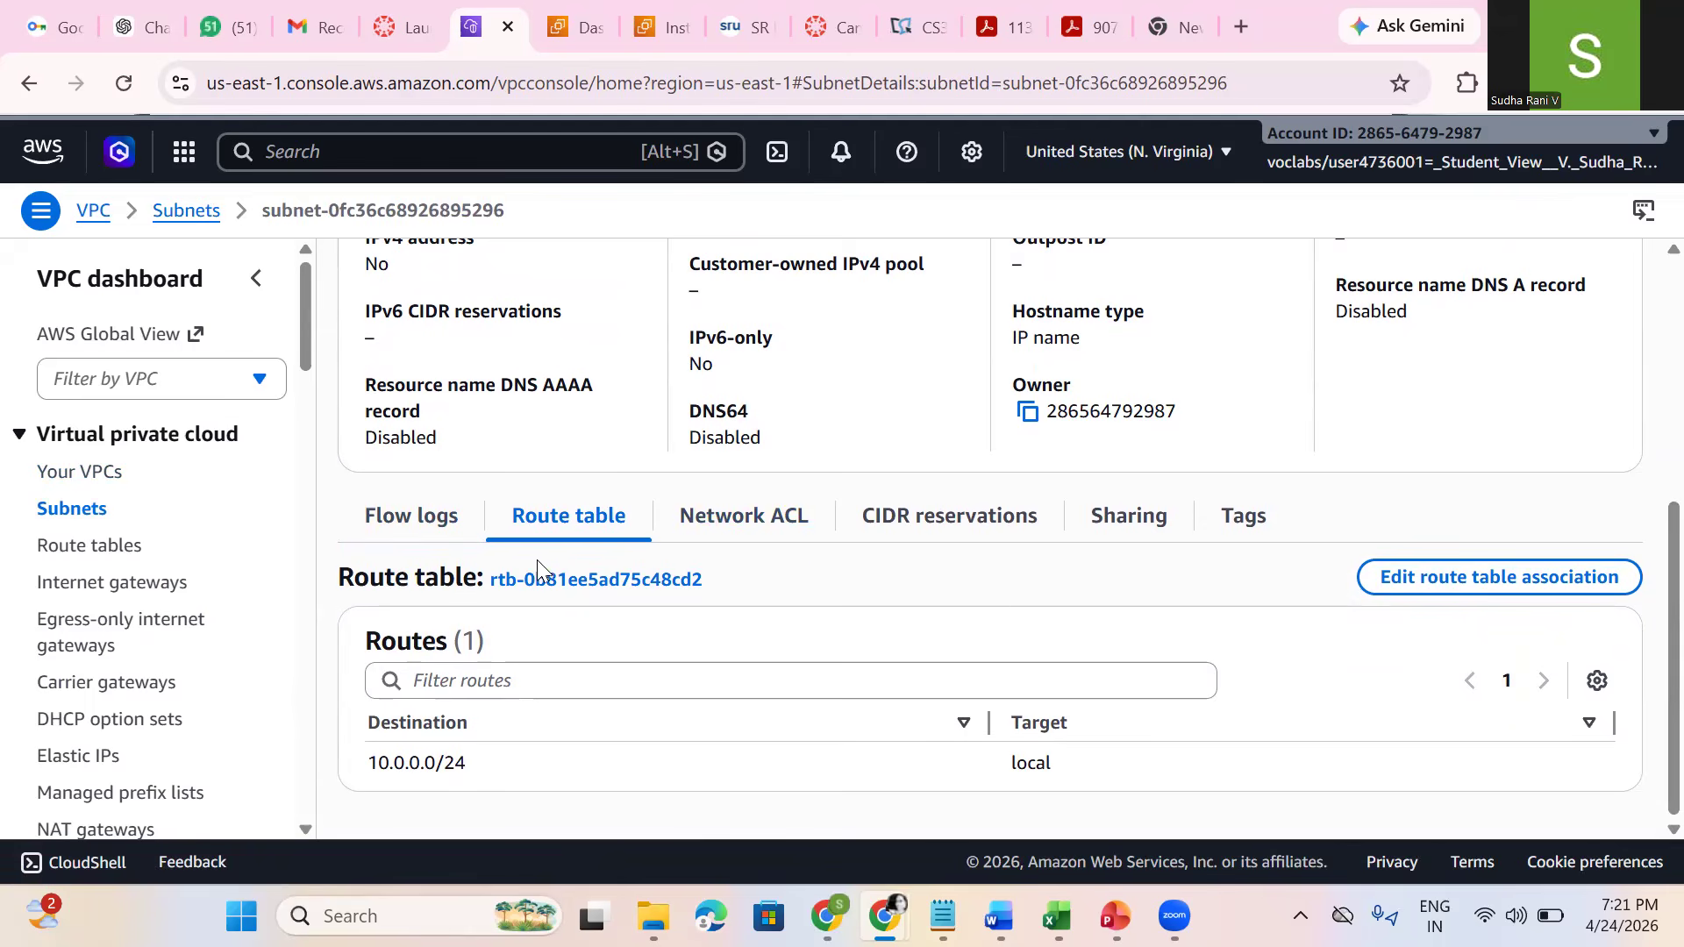
left_click(1390, 599)
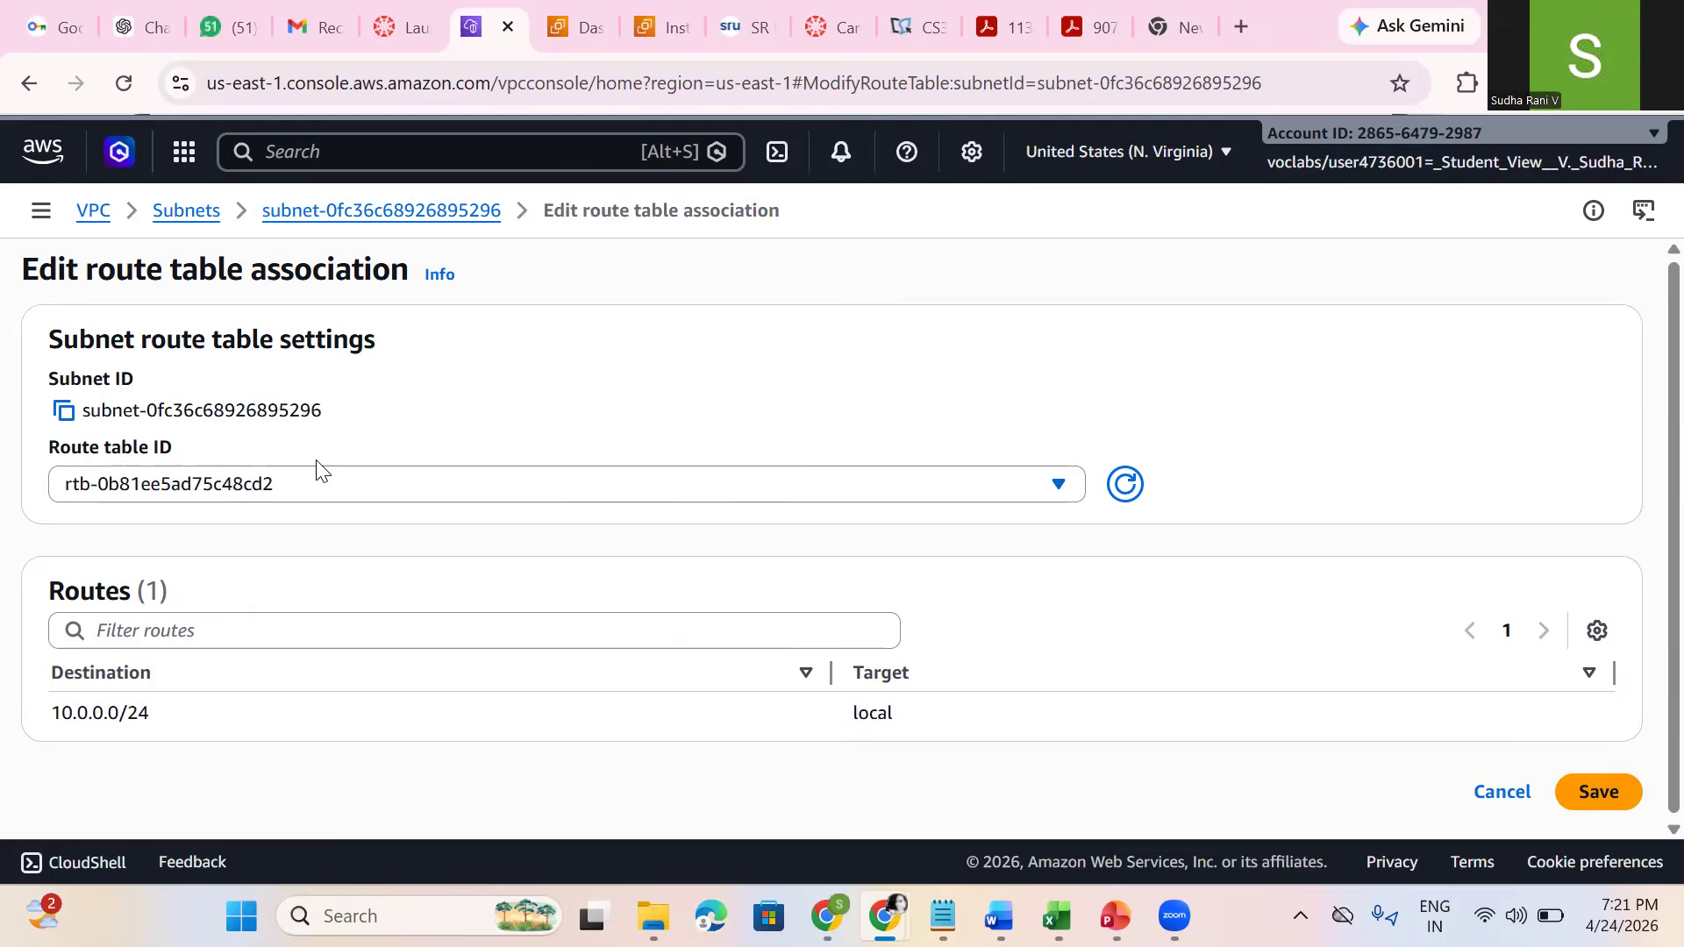
left_click(317, 496)
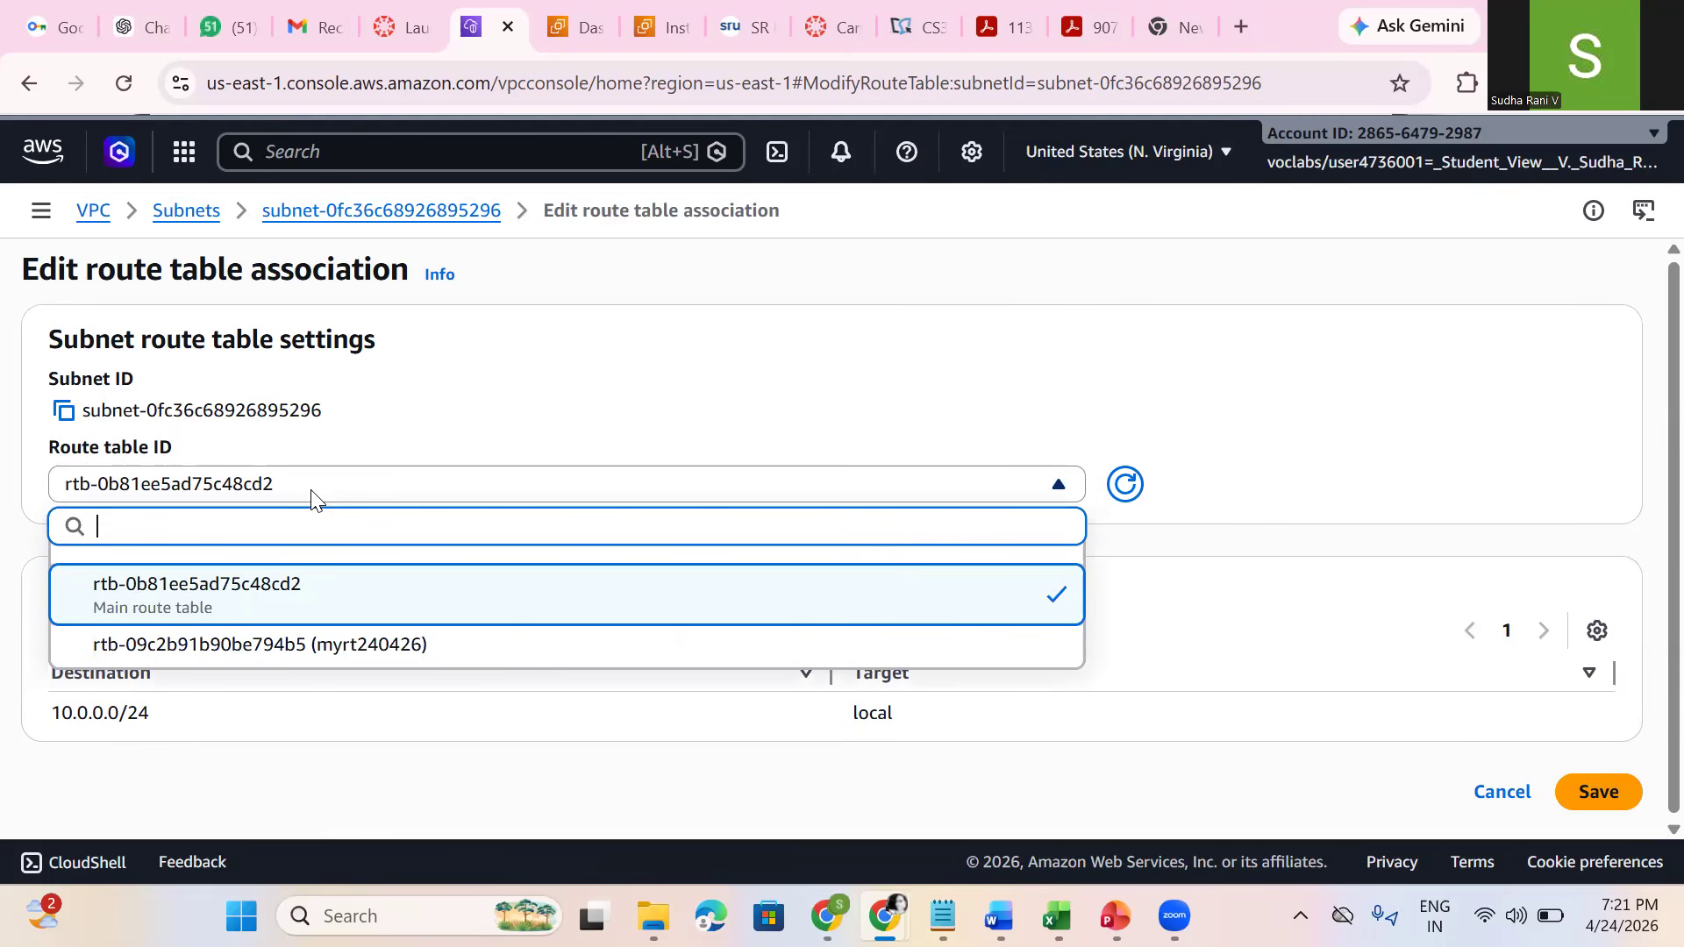
left_click(297, 645)
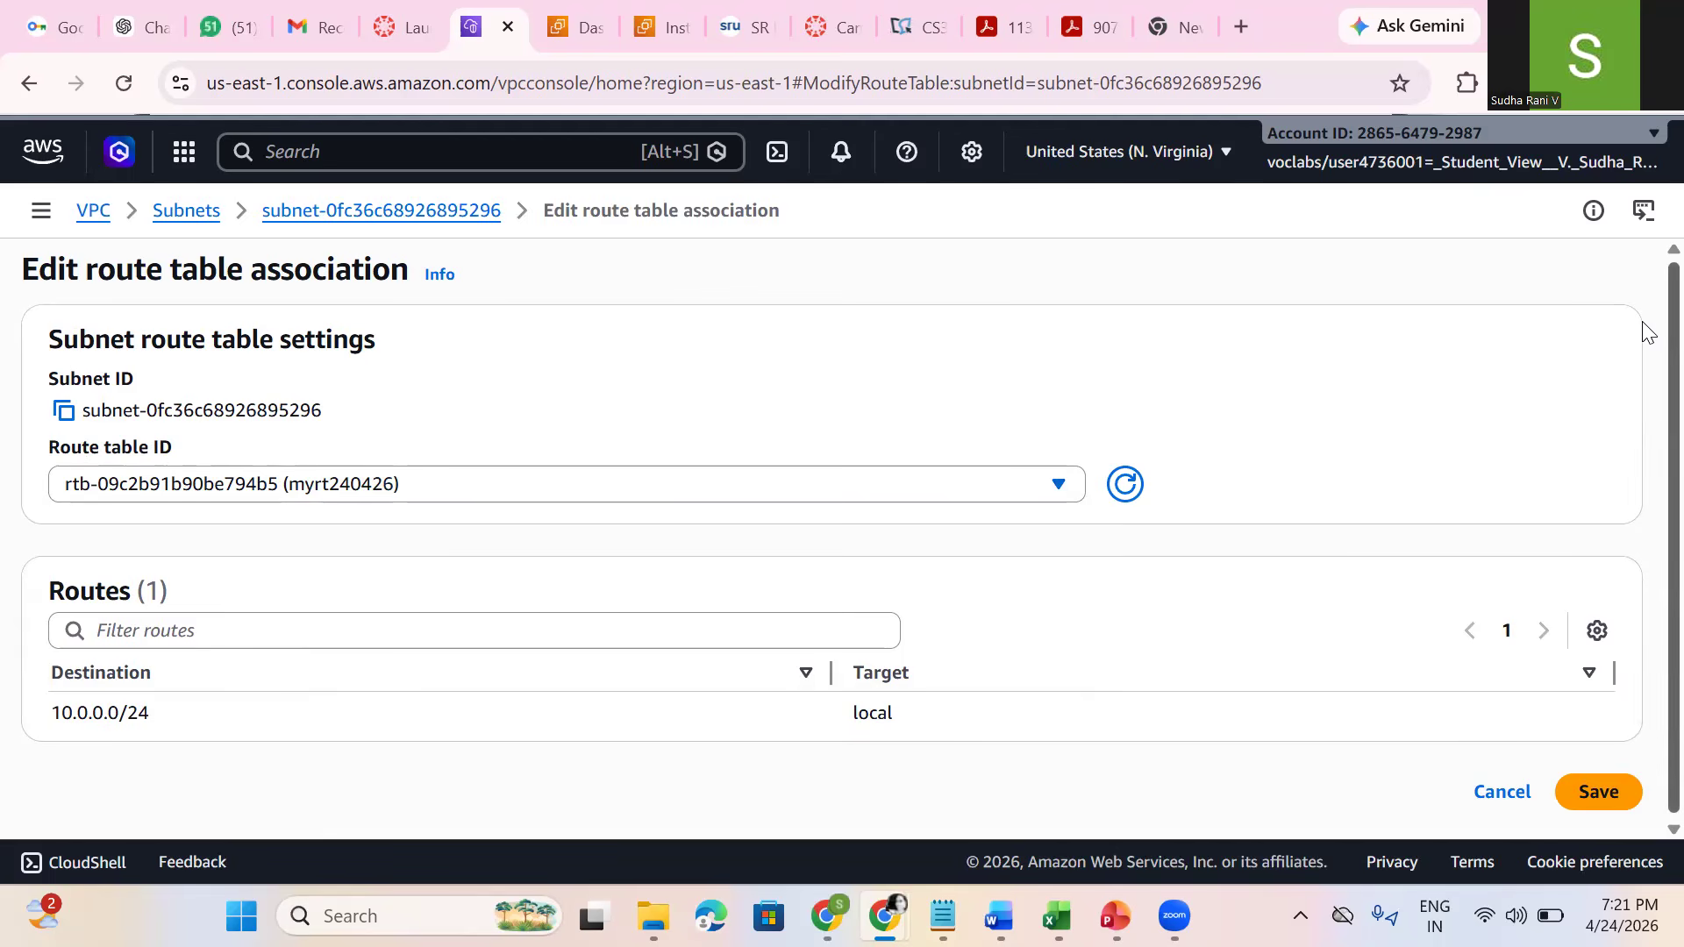
left_click_drag(1642, 322, 1643, 521)
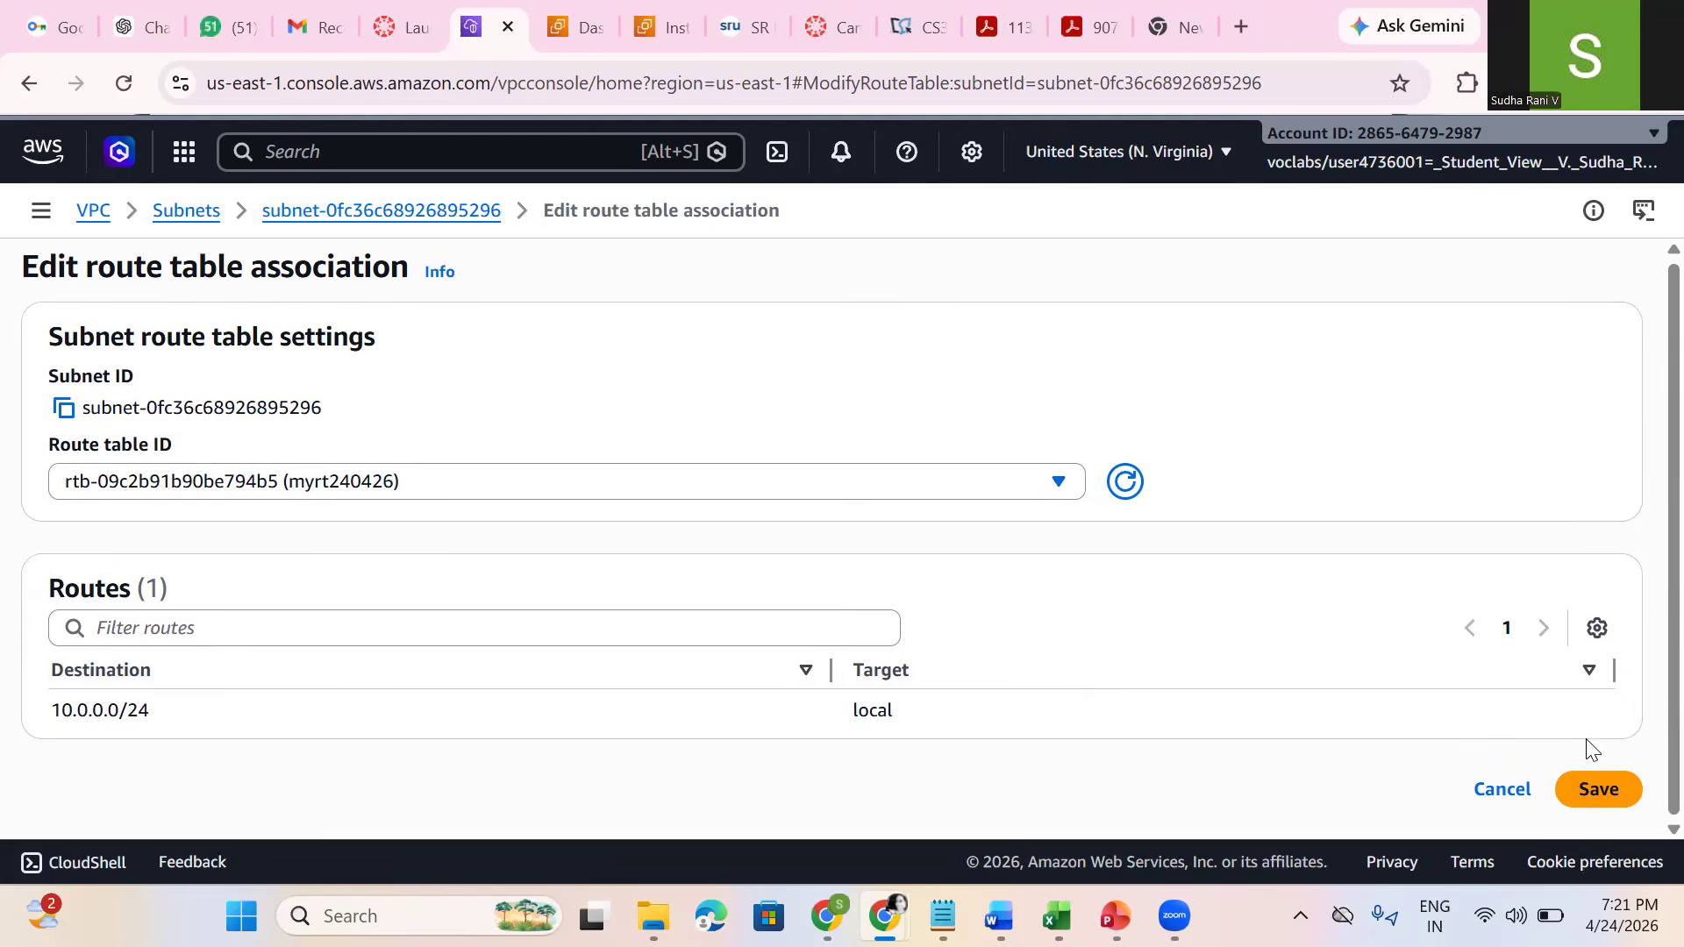
left_click(1591, 801)
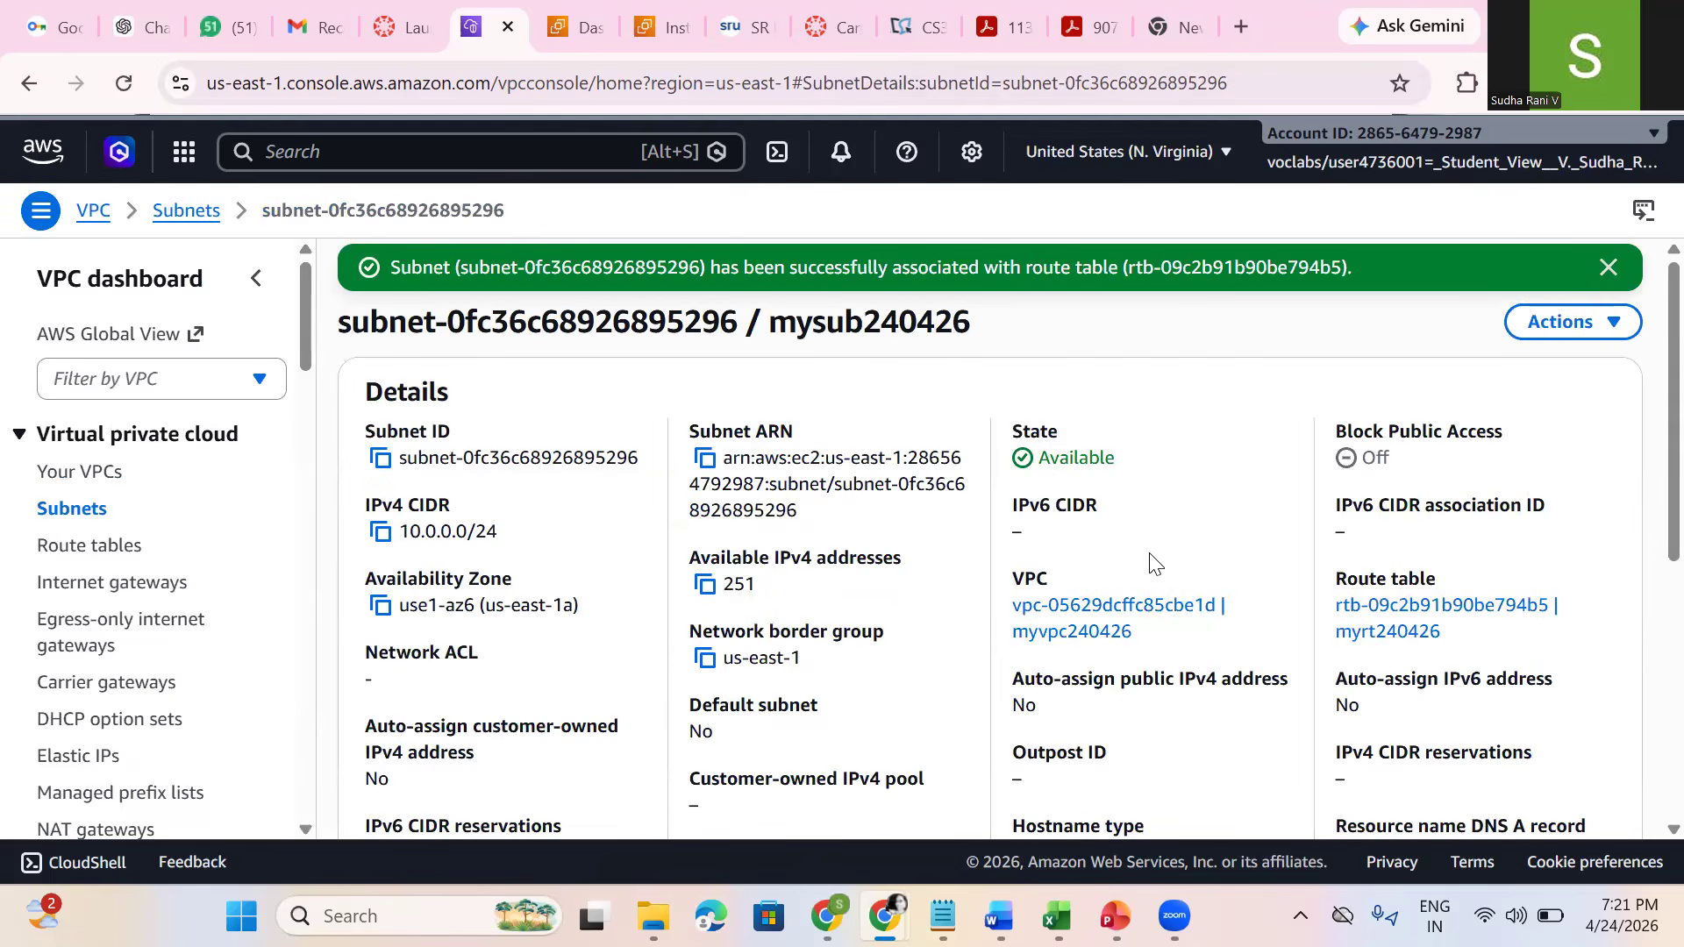
left_click(1610, 267)
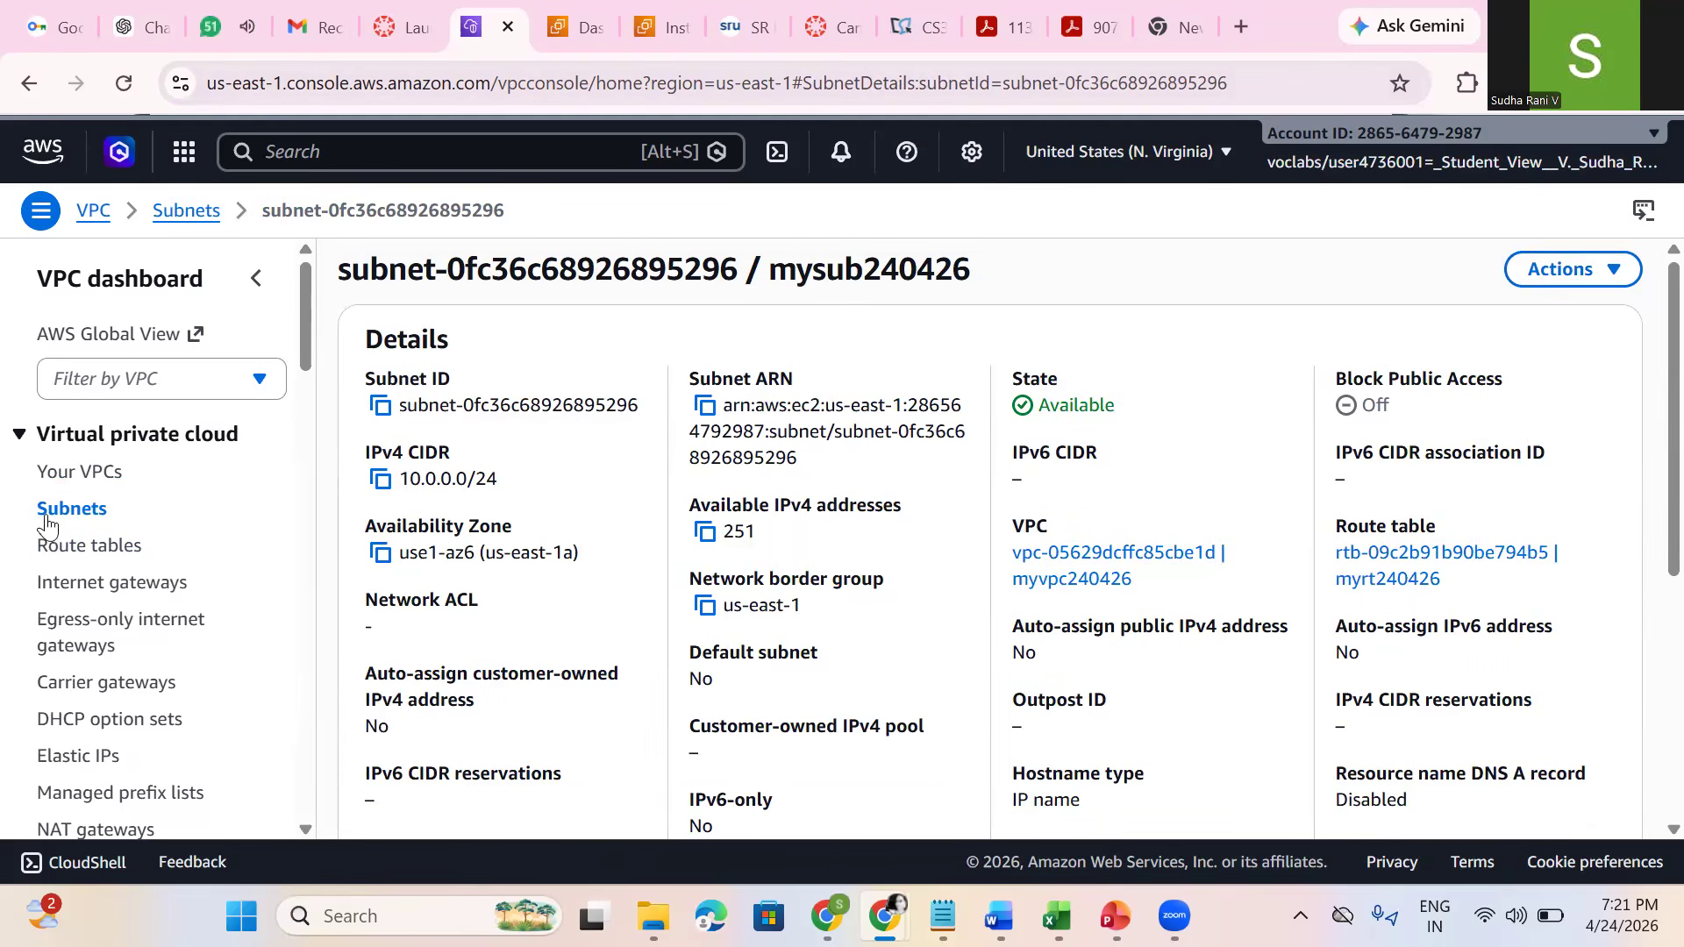
left_click(80, 550)
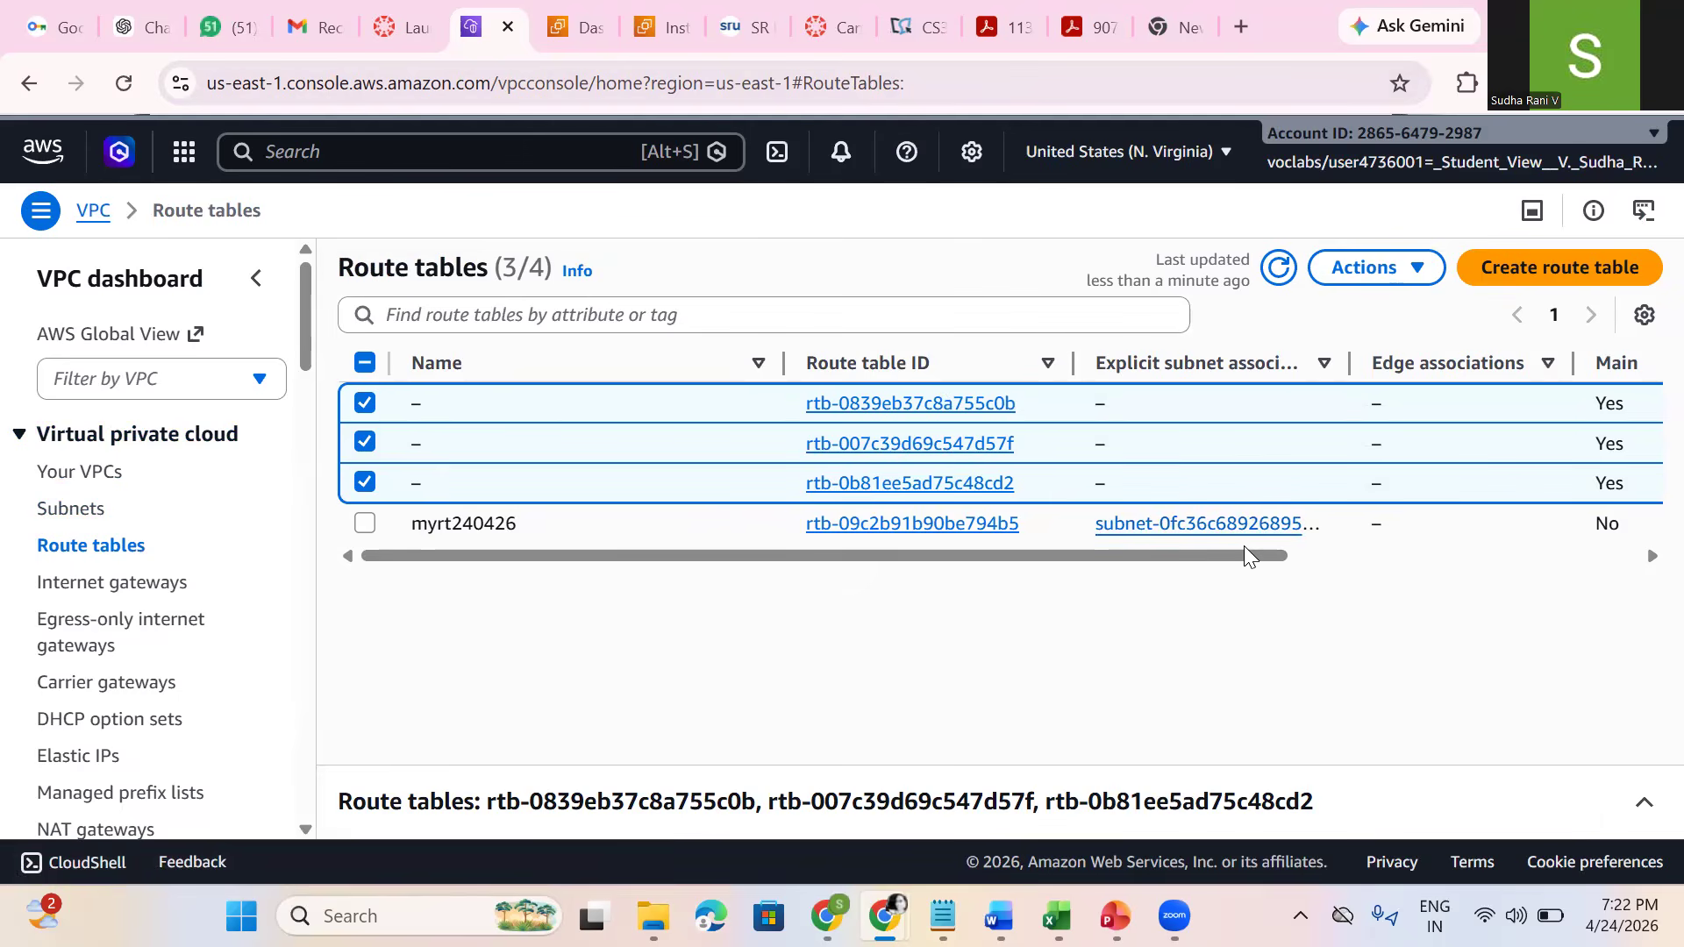
scroll(1244, 545, "right", 3)
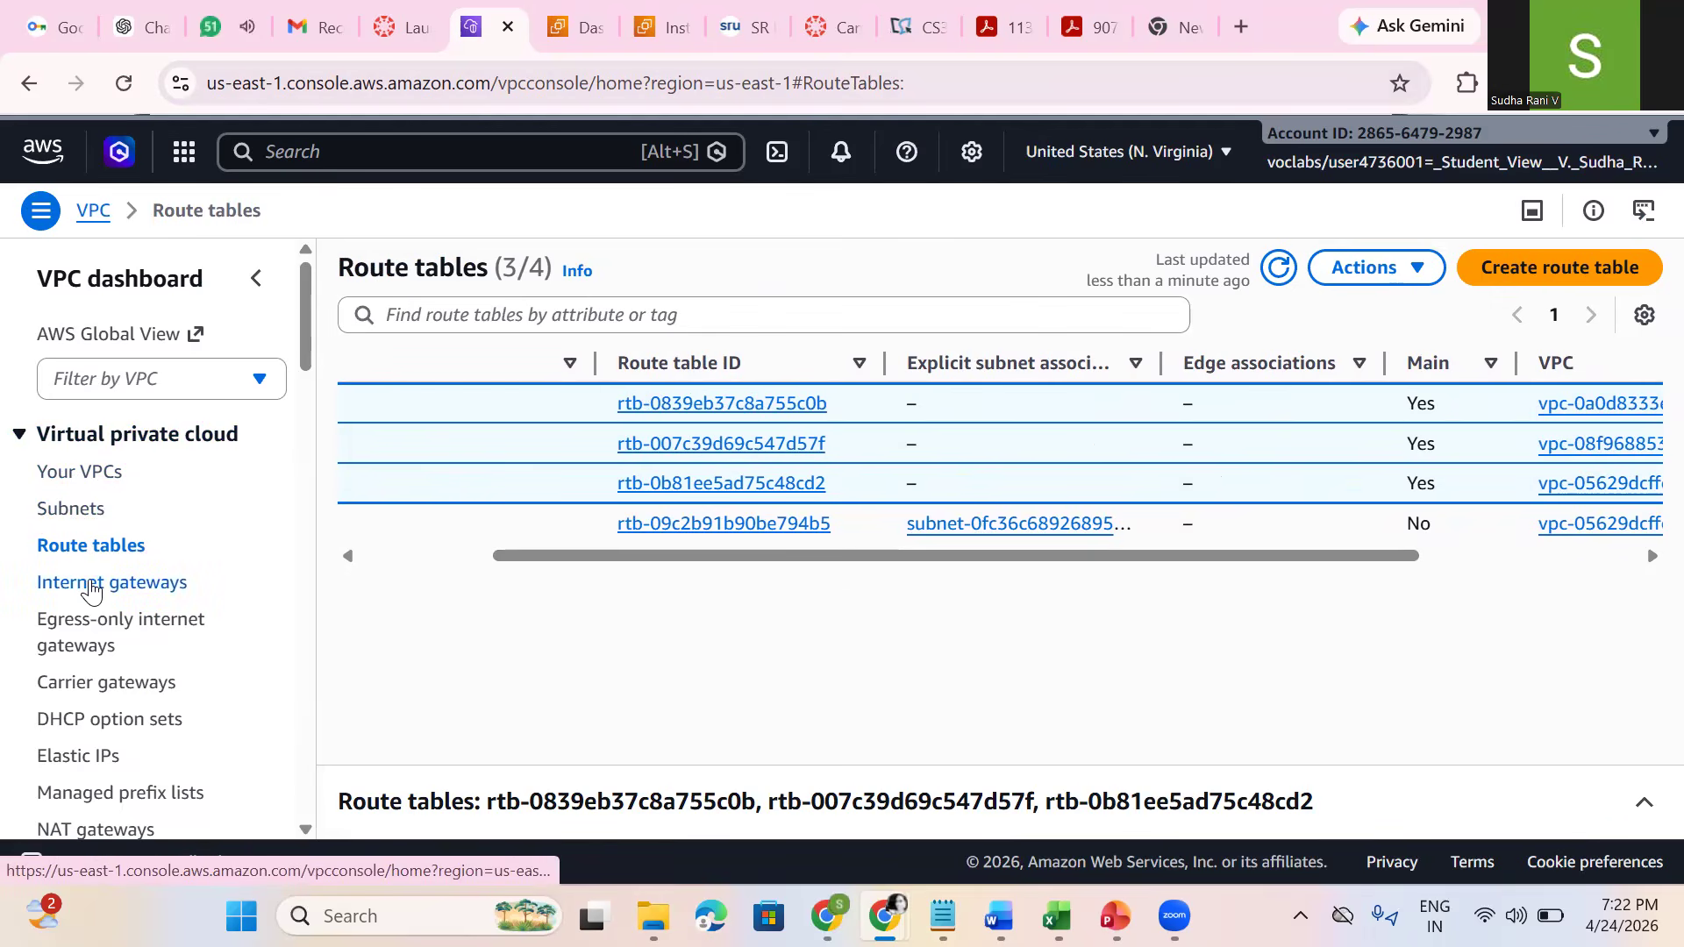
Step: Create an internet gateway with the name tag myig240426
left_click(92, 583)
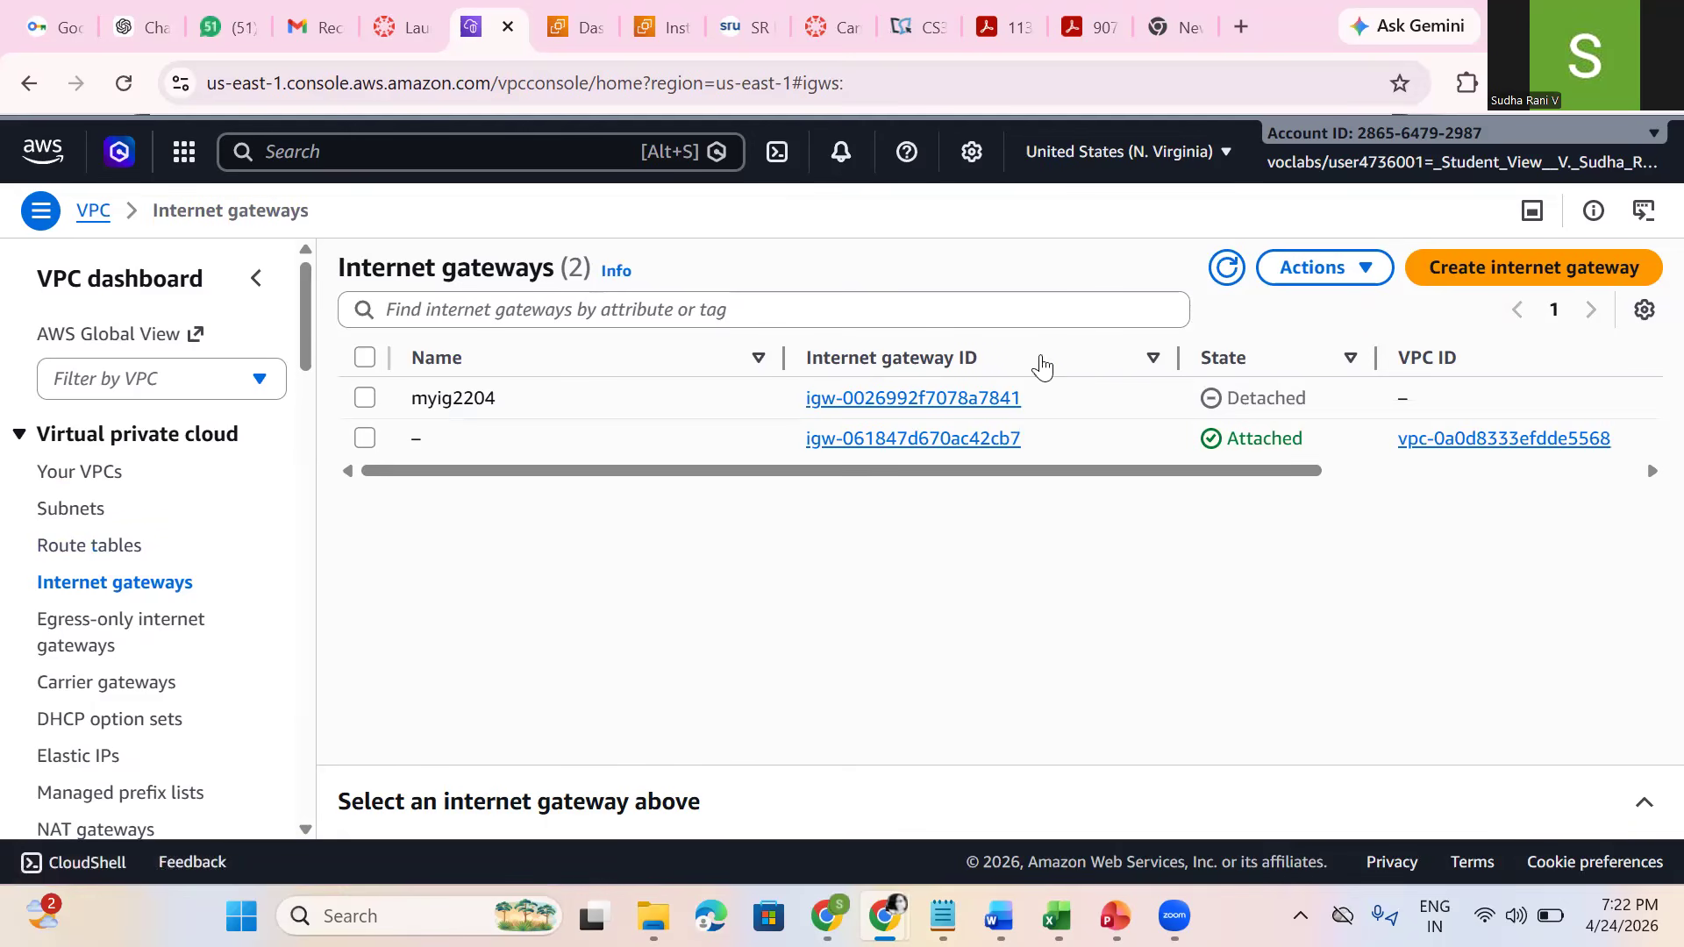
left_click(1467, 268)
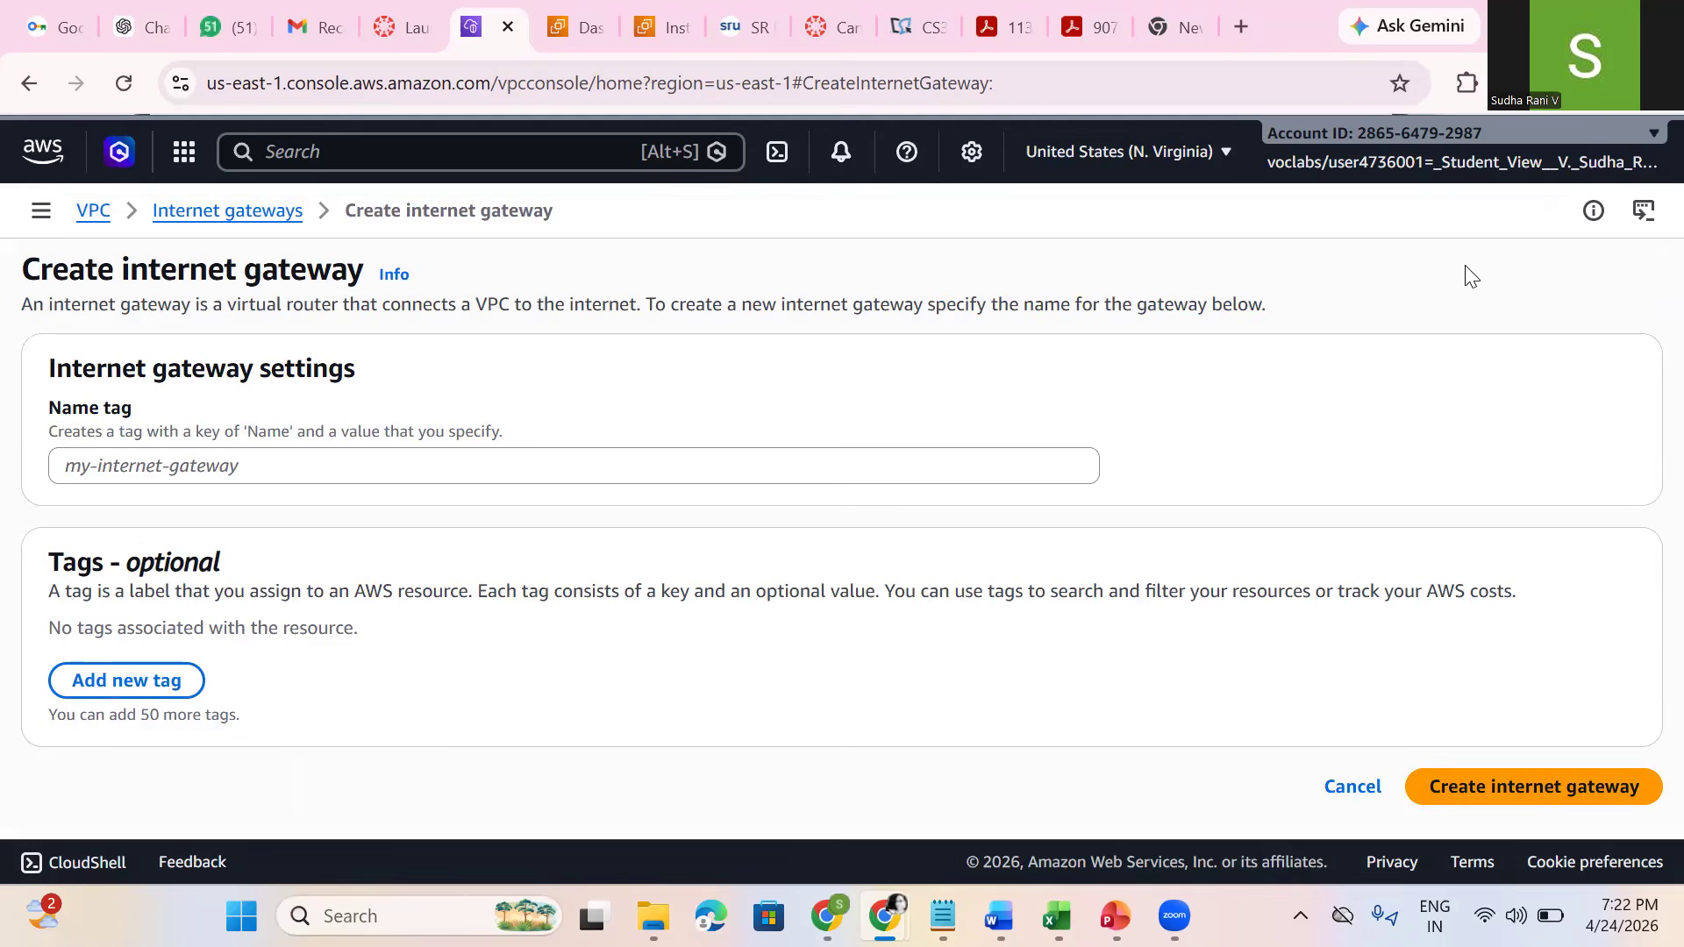
left_click(521, 462)
type("m")
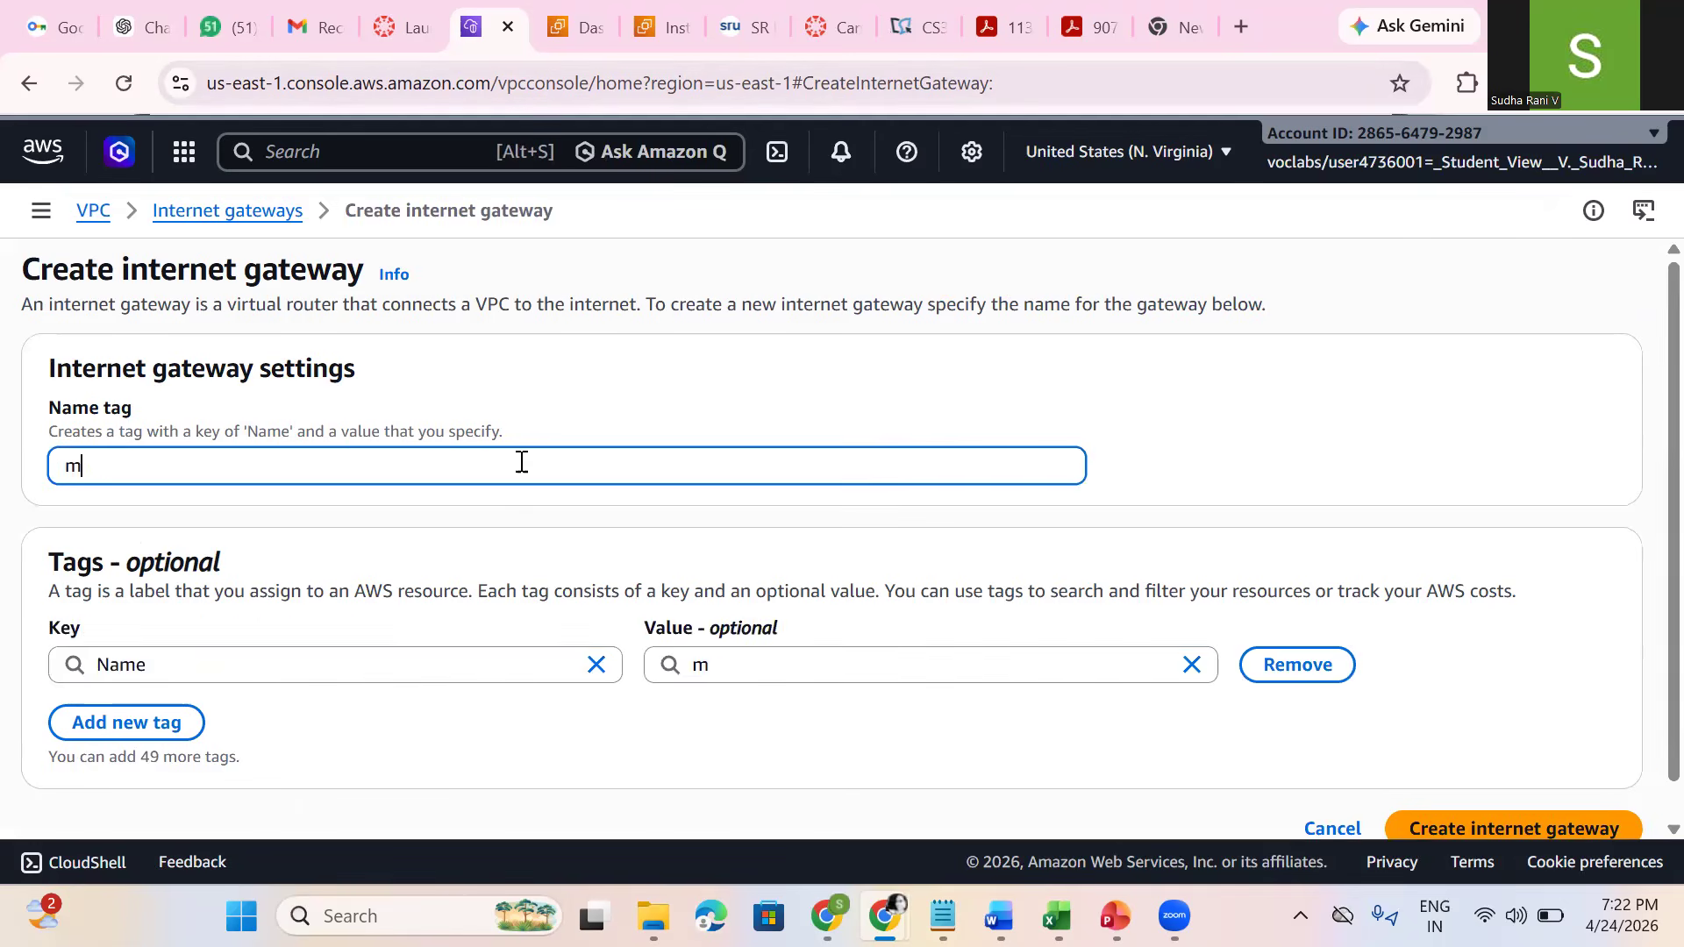
type("yig240426")
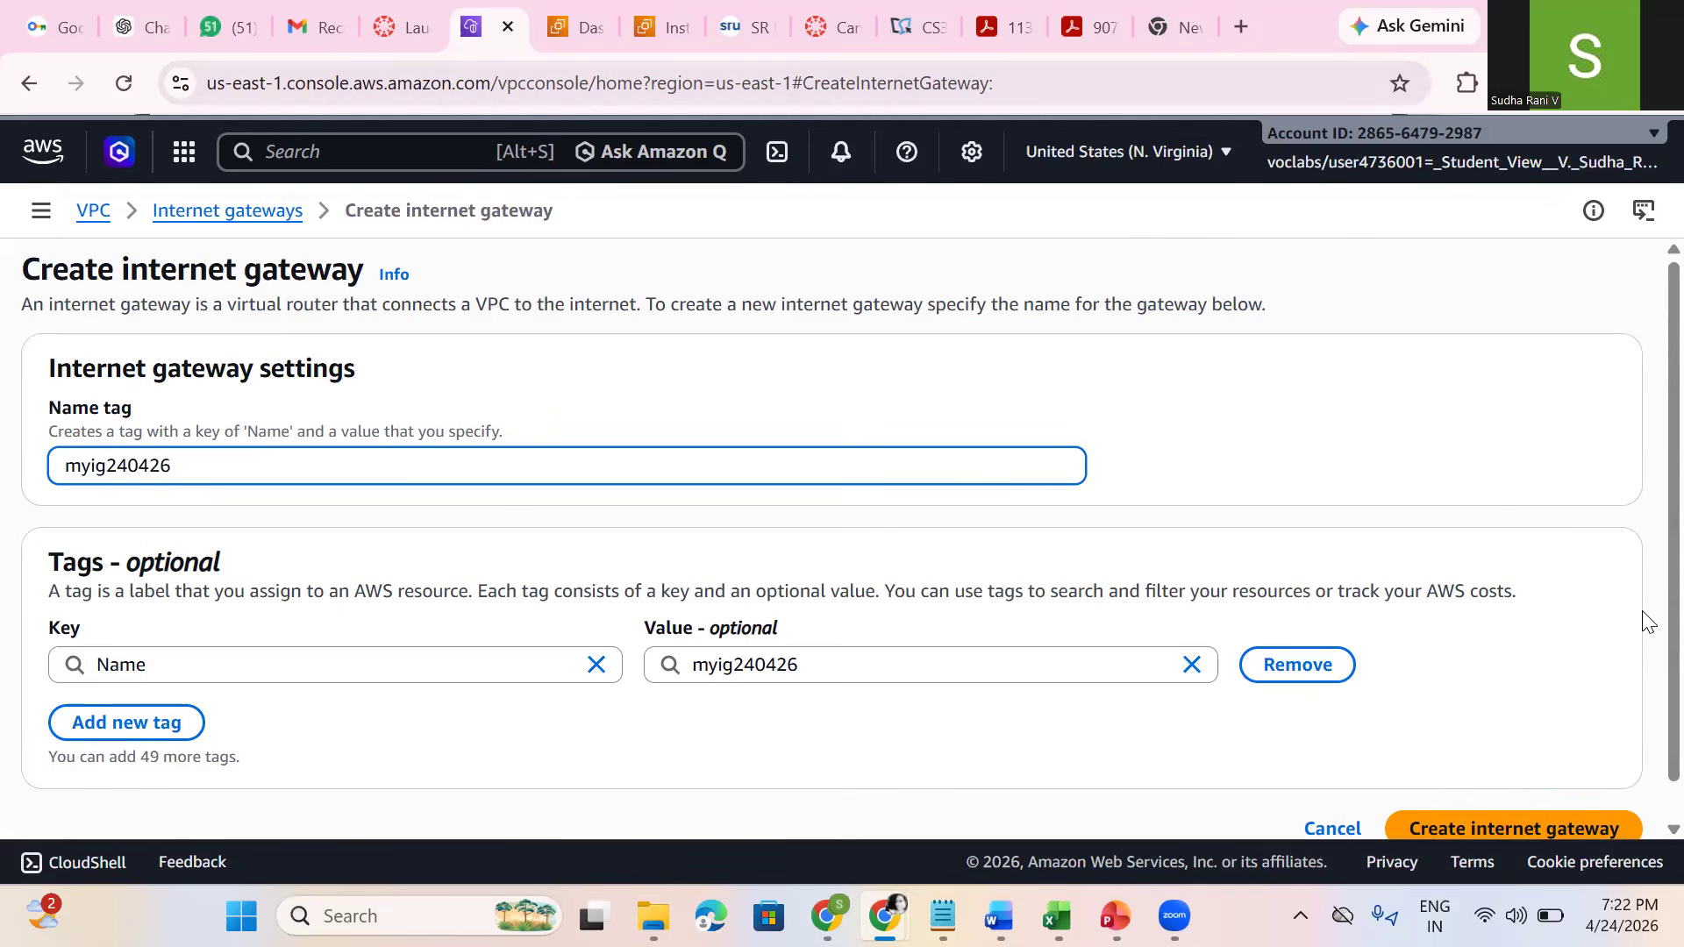
scroll(1645, 624, "down", 1)
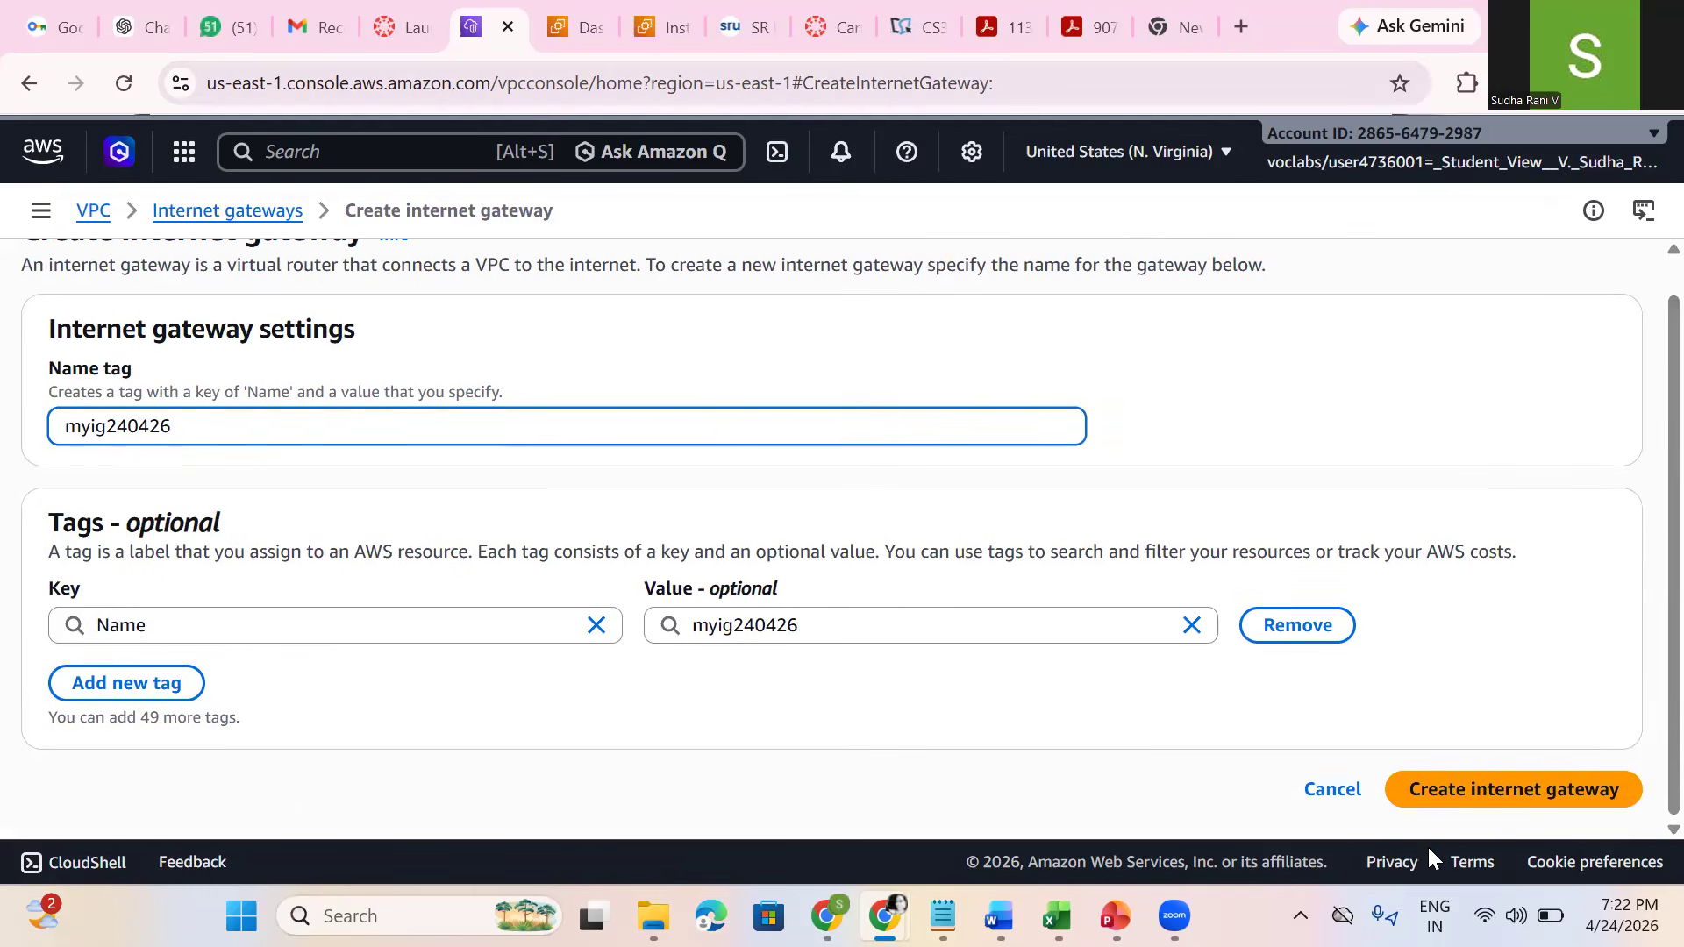
left_click(1585, 793)
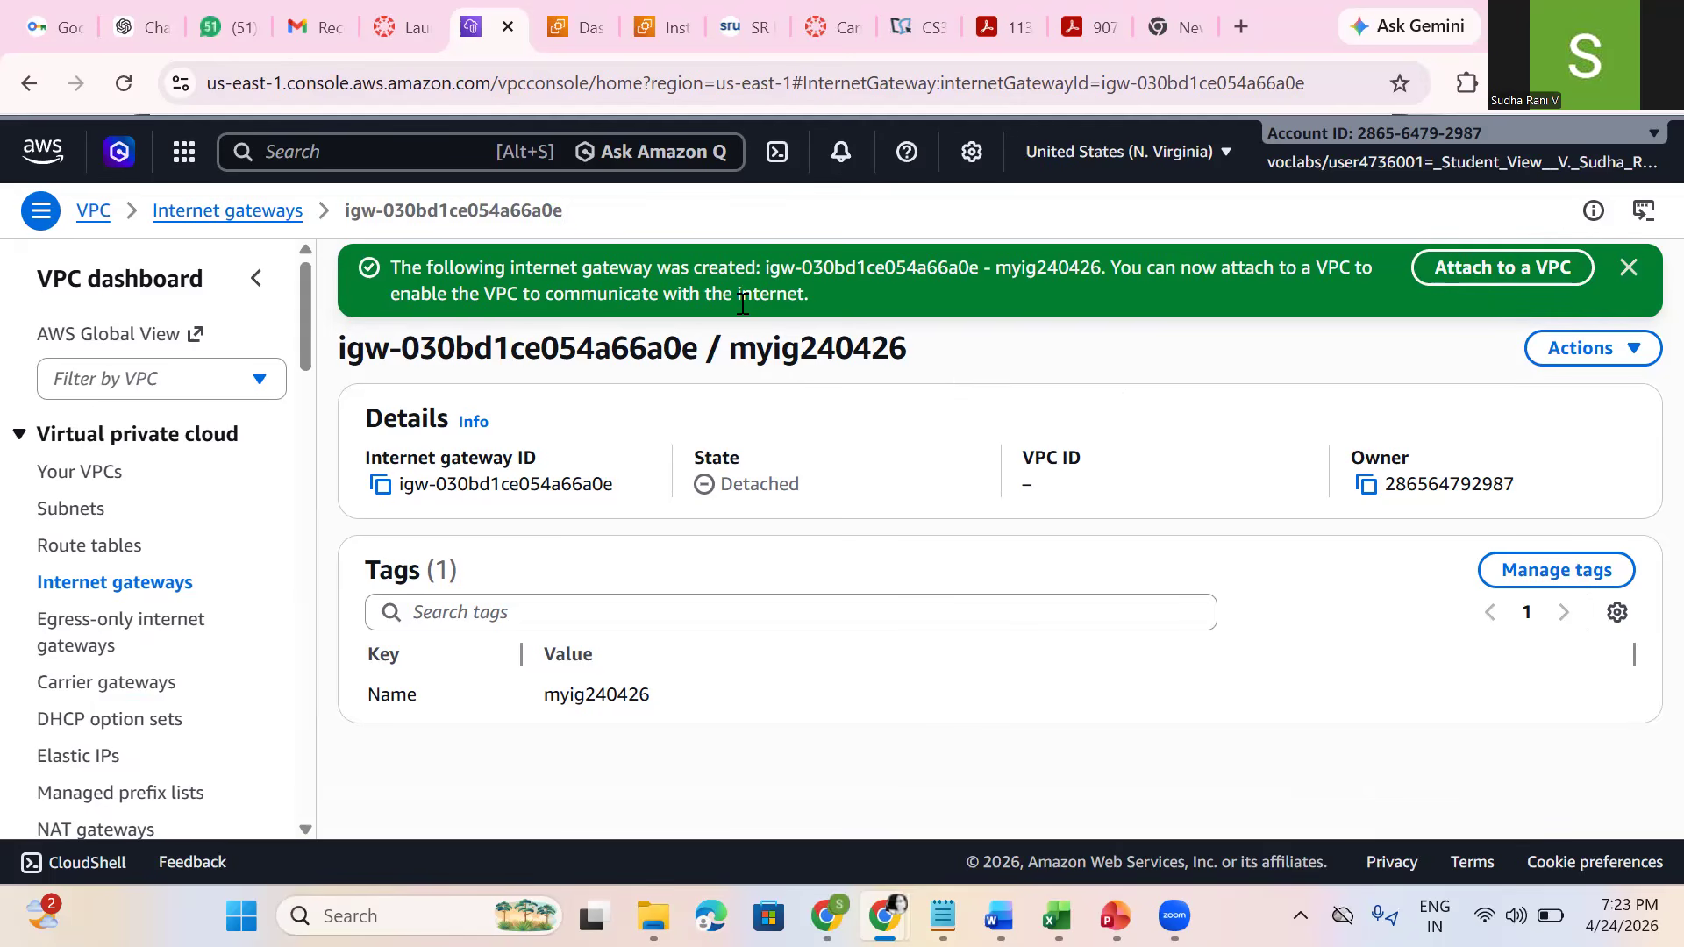
Step: Attach internet gateway myig240426 to VPC myvpc240426 and dismiss the notification
left_click(1515, 276)
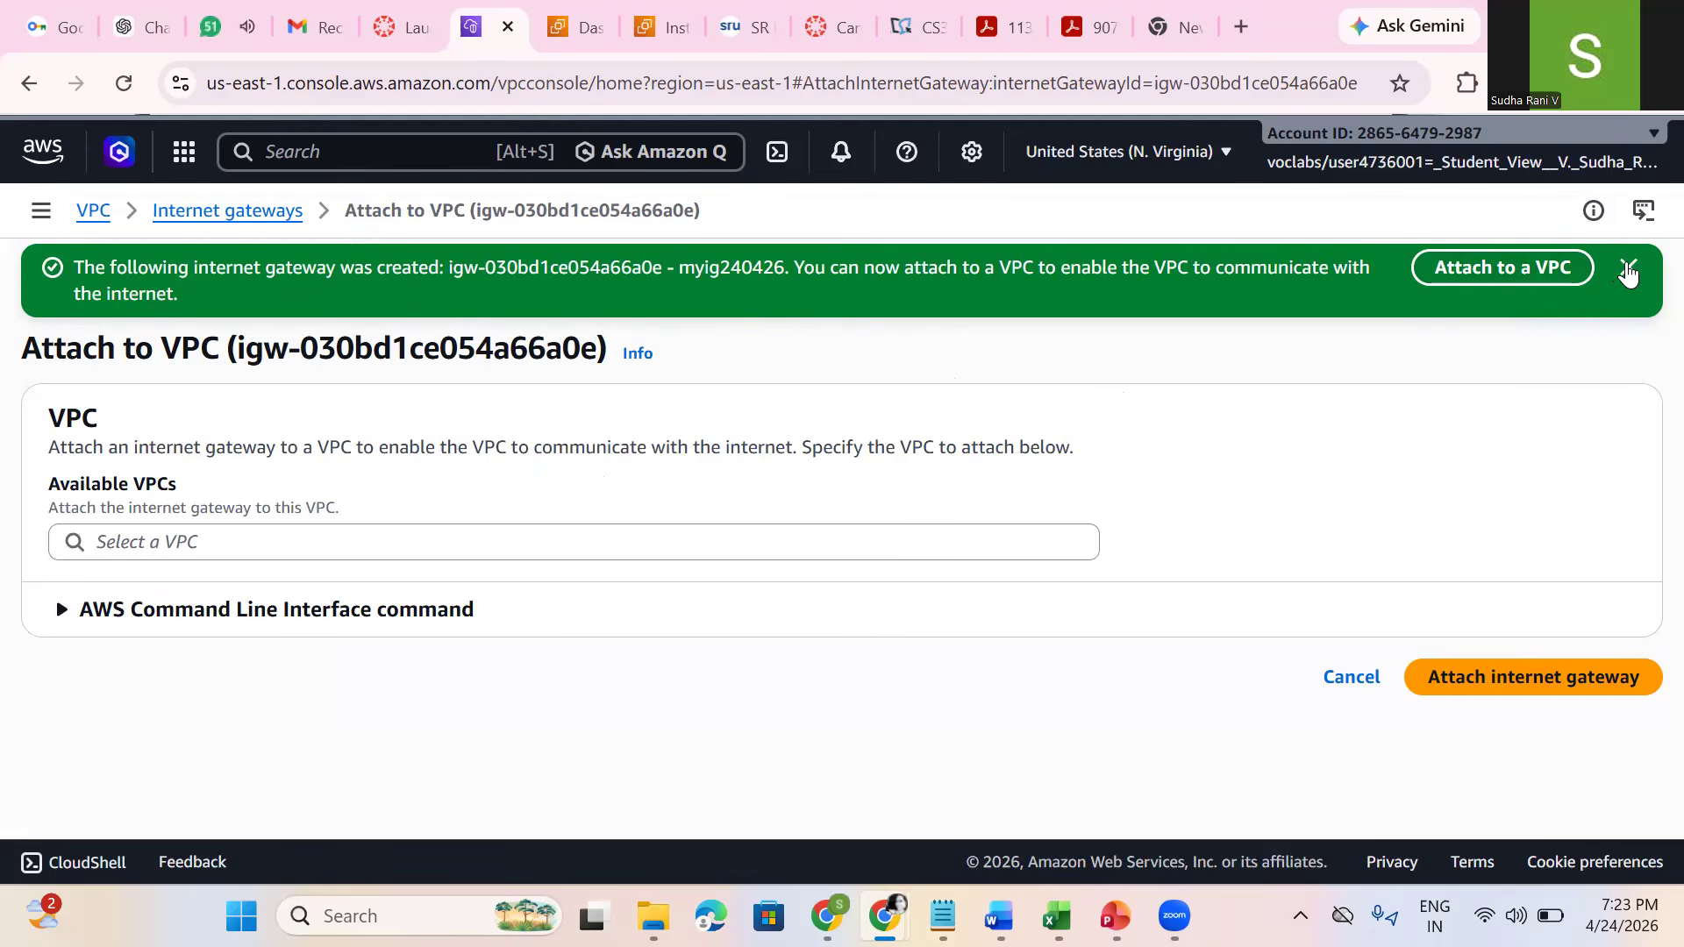
left_click(1625, 269)
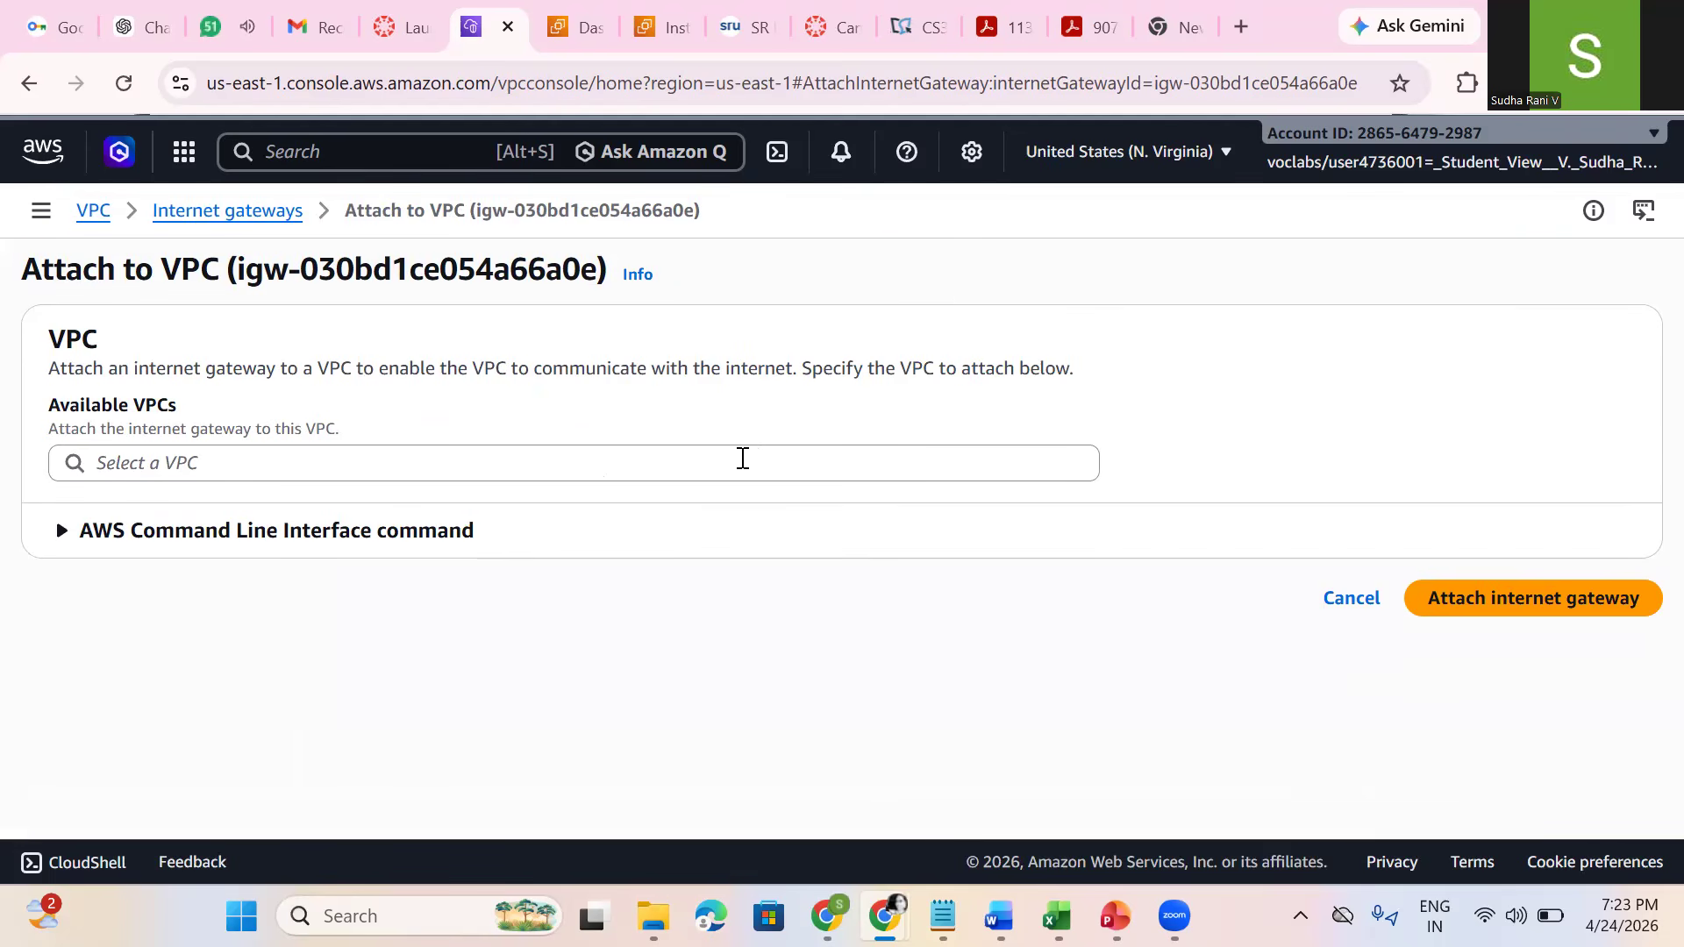
left_click(742, 457)
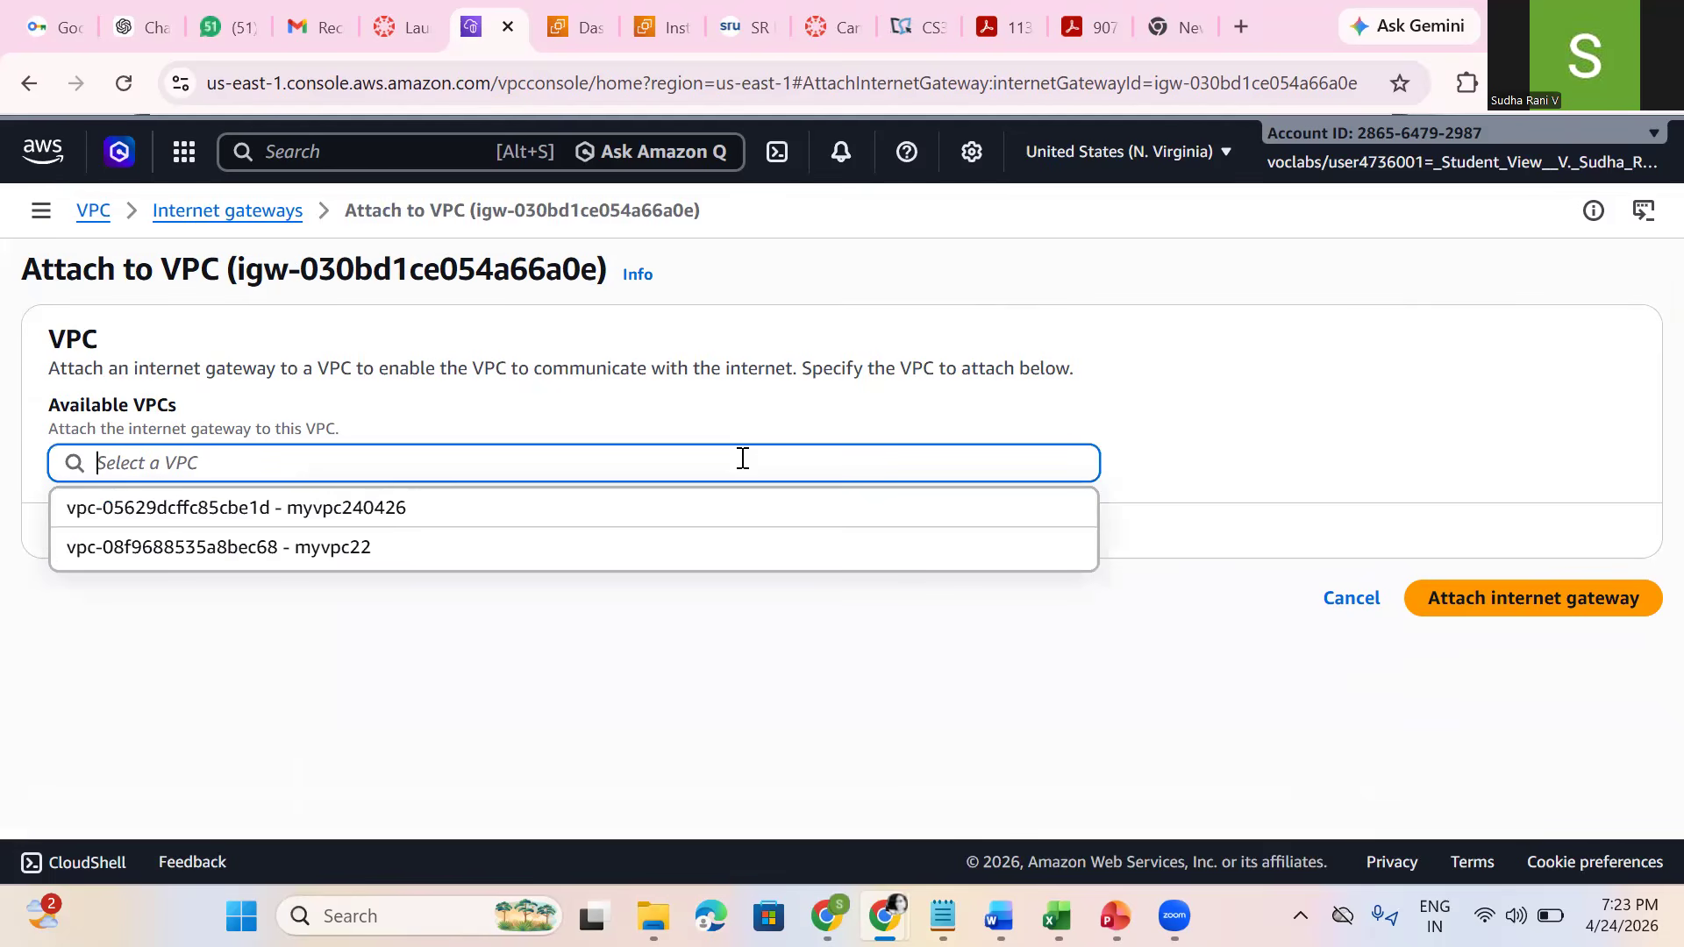
left_click(319, 518)
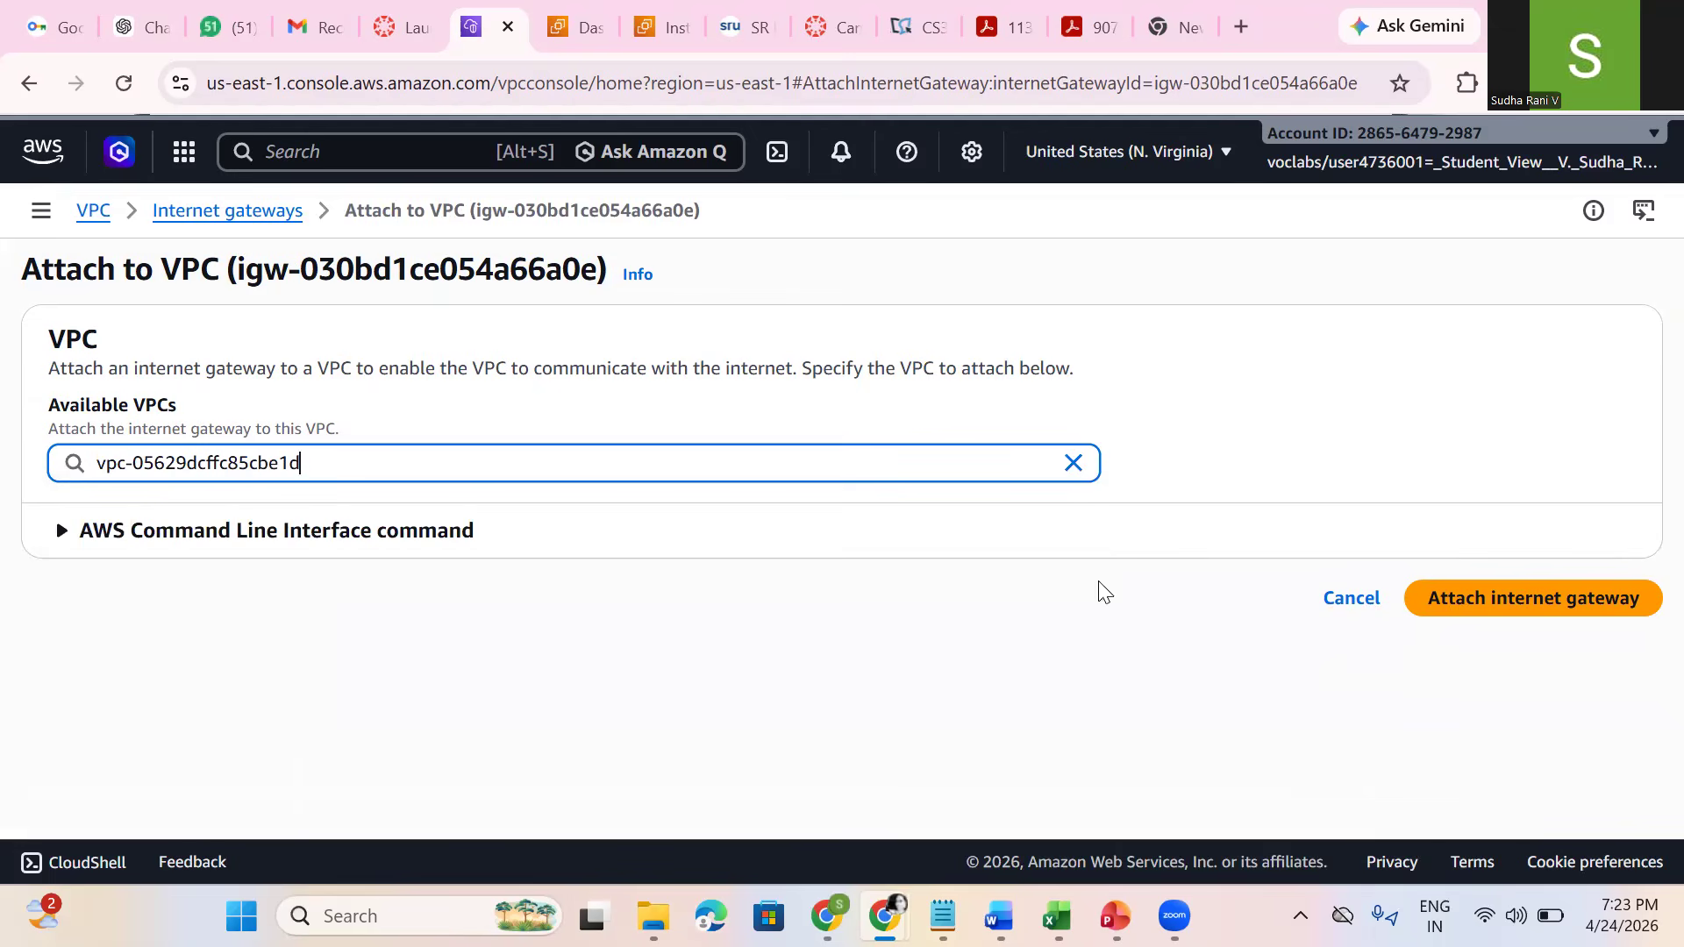
left_click(1524, 599)
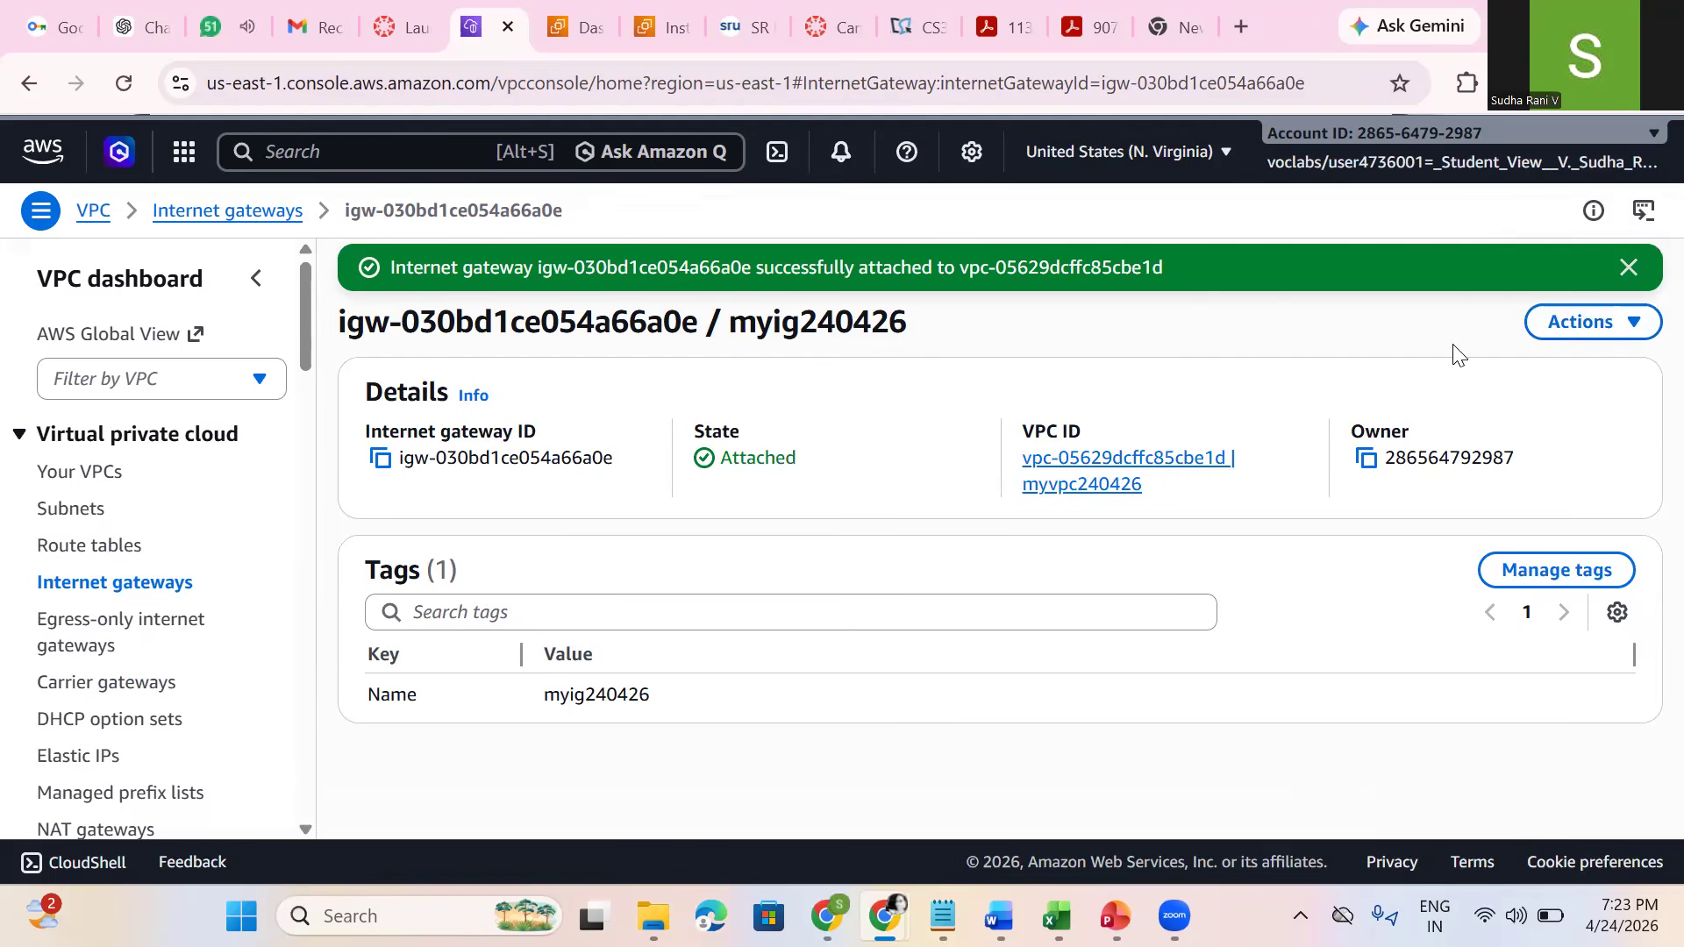
left_click(1628, 268)
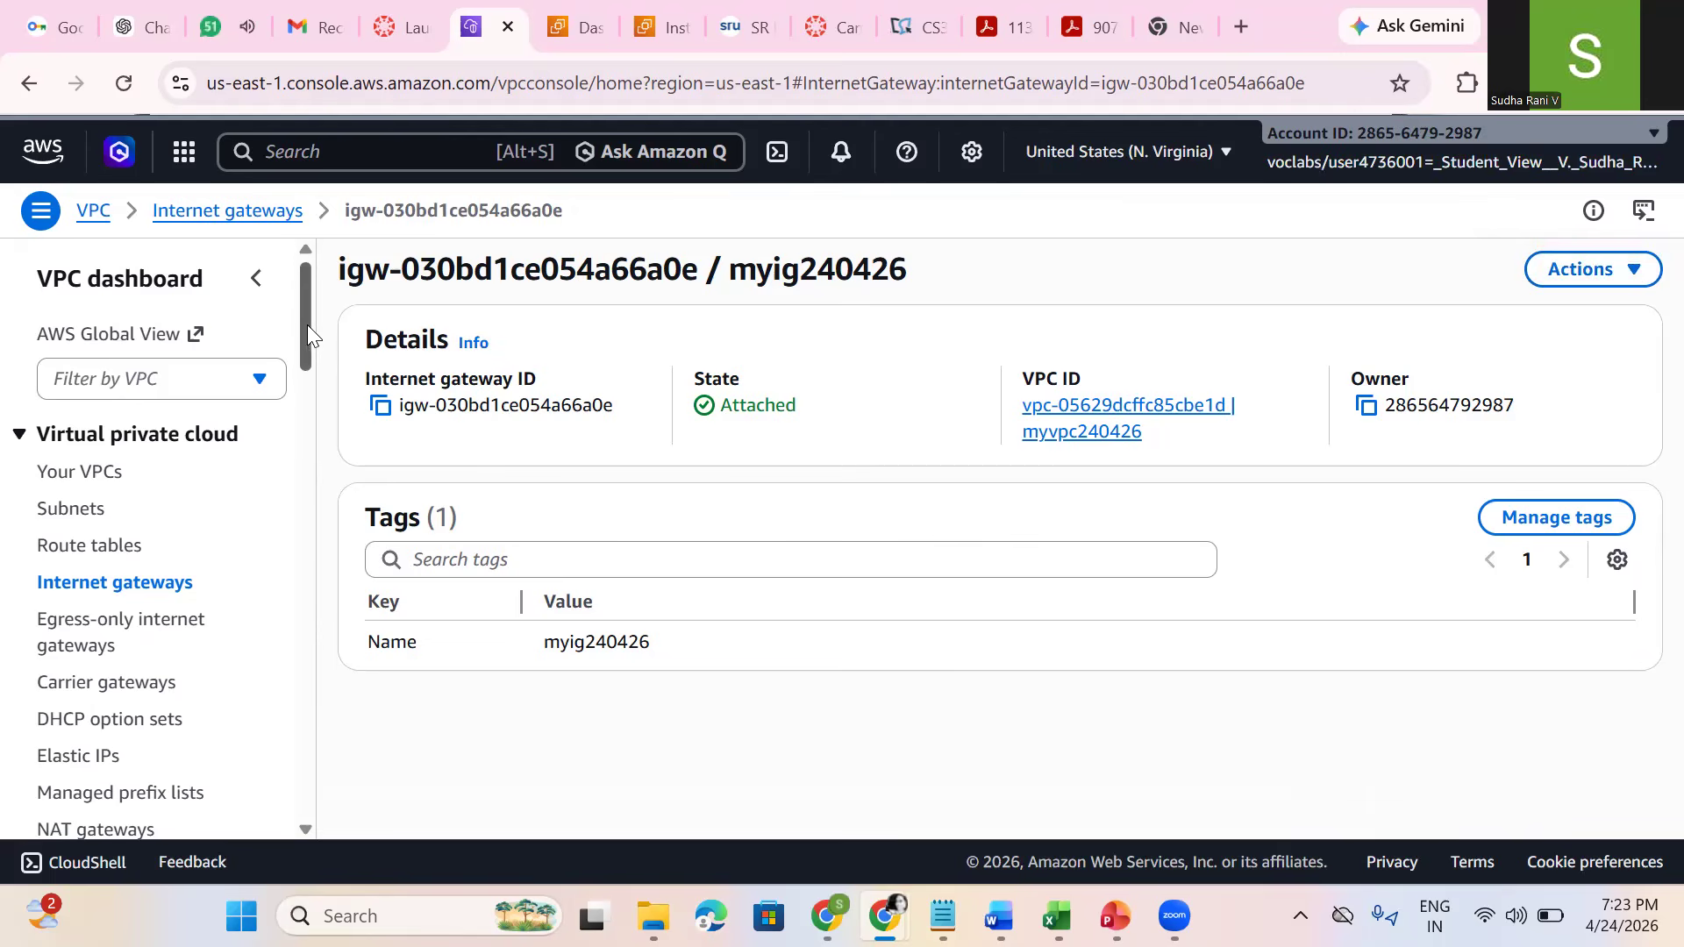
Step: Start a new security group and set its outbound rule to All ICMP - IPv4 with destination Anywhere-IPv4
left_click_drag(307, 325, 353, 429)
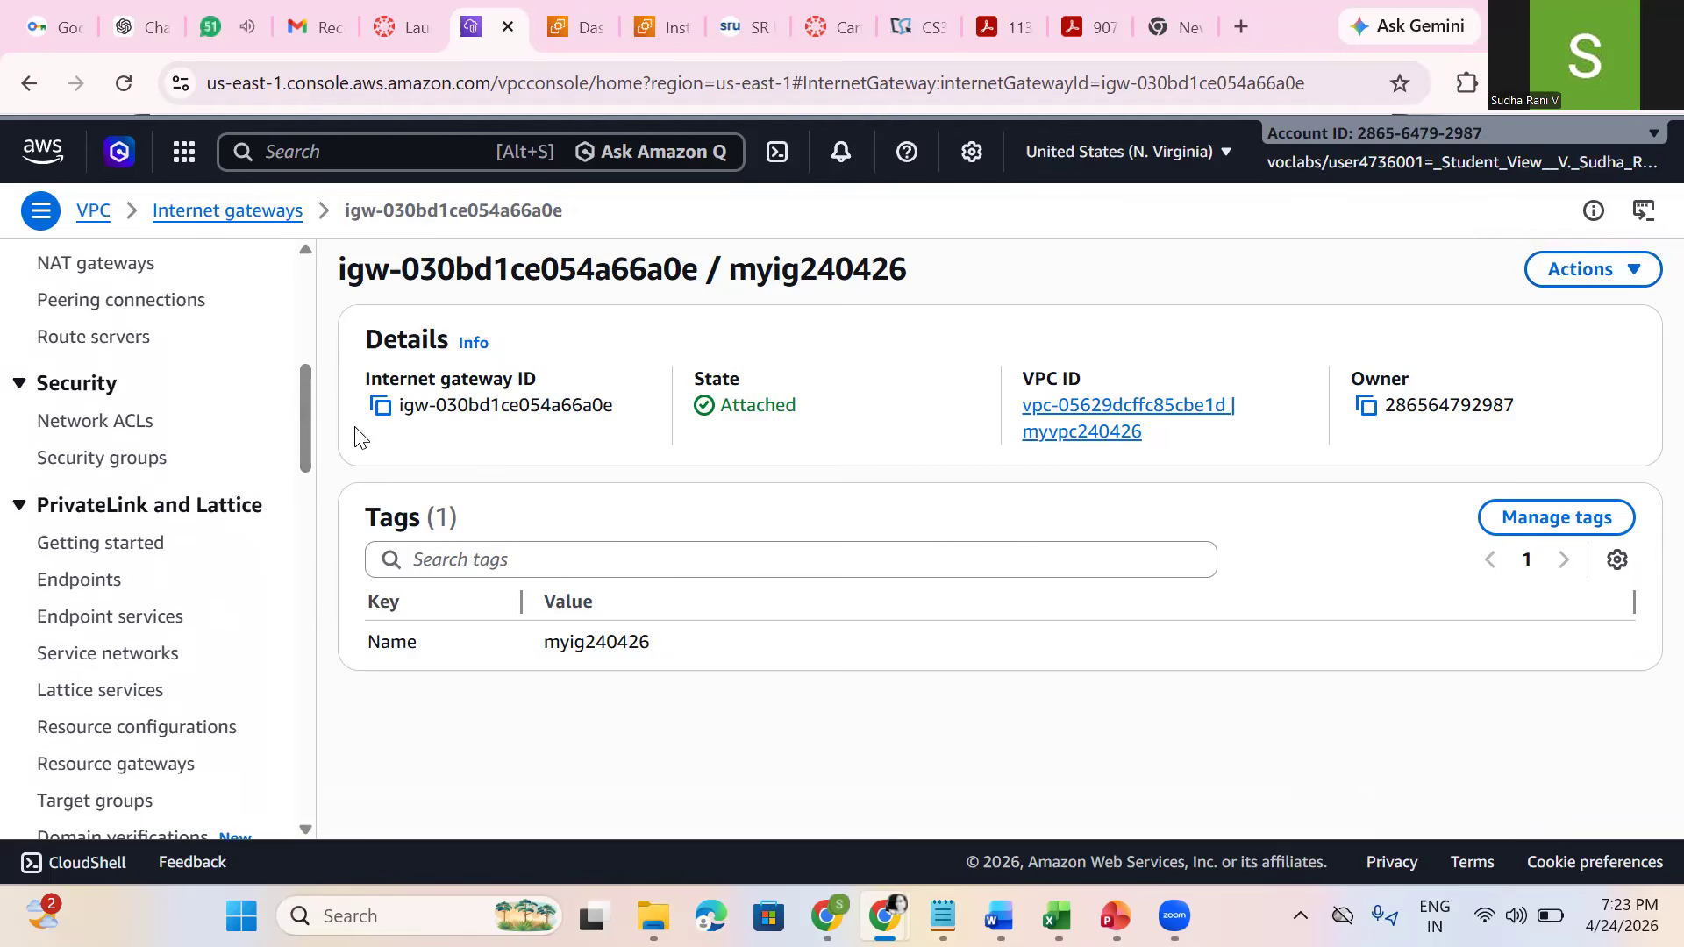
left_click(120, 459)
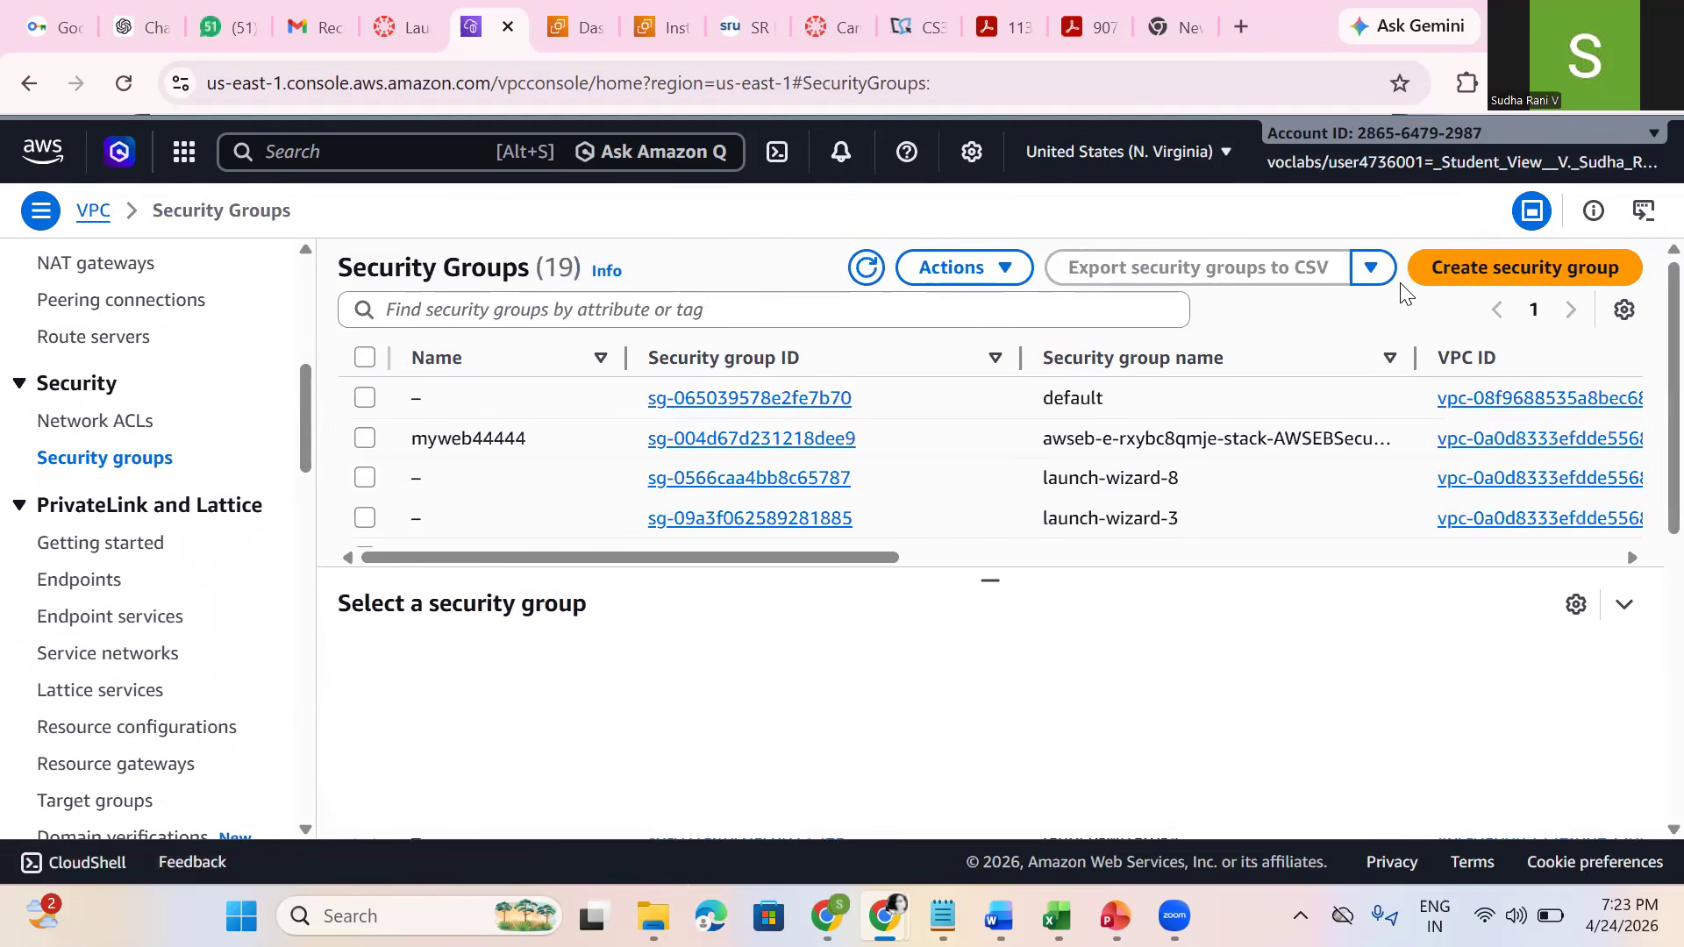
left_click(1514, 263)
scroll(1569, 289, "down", 5)
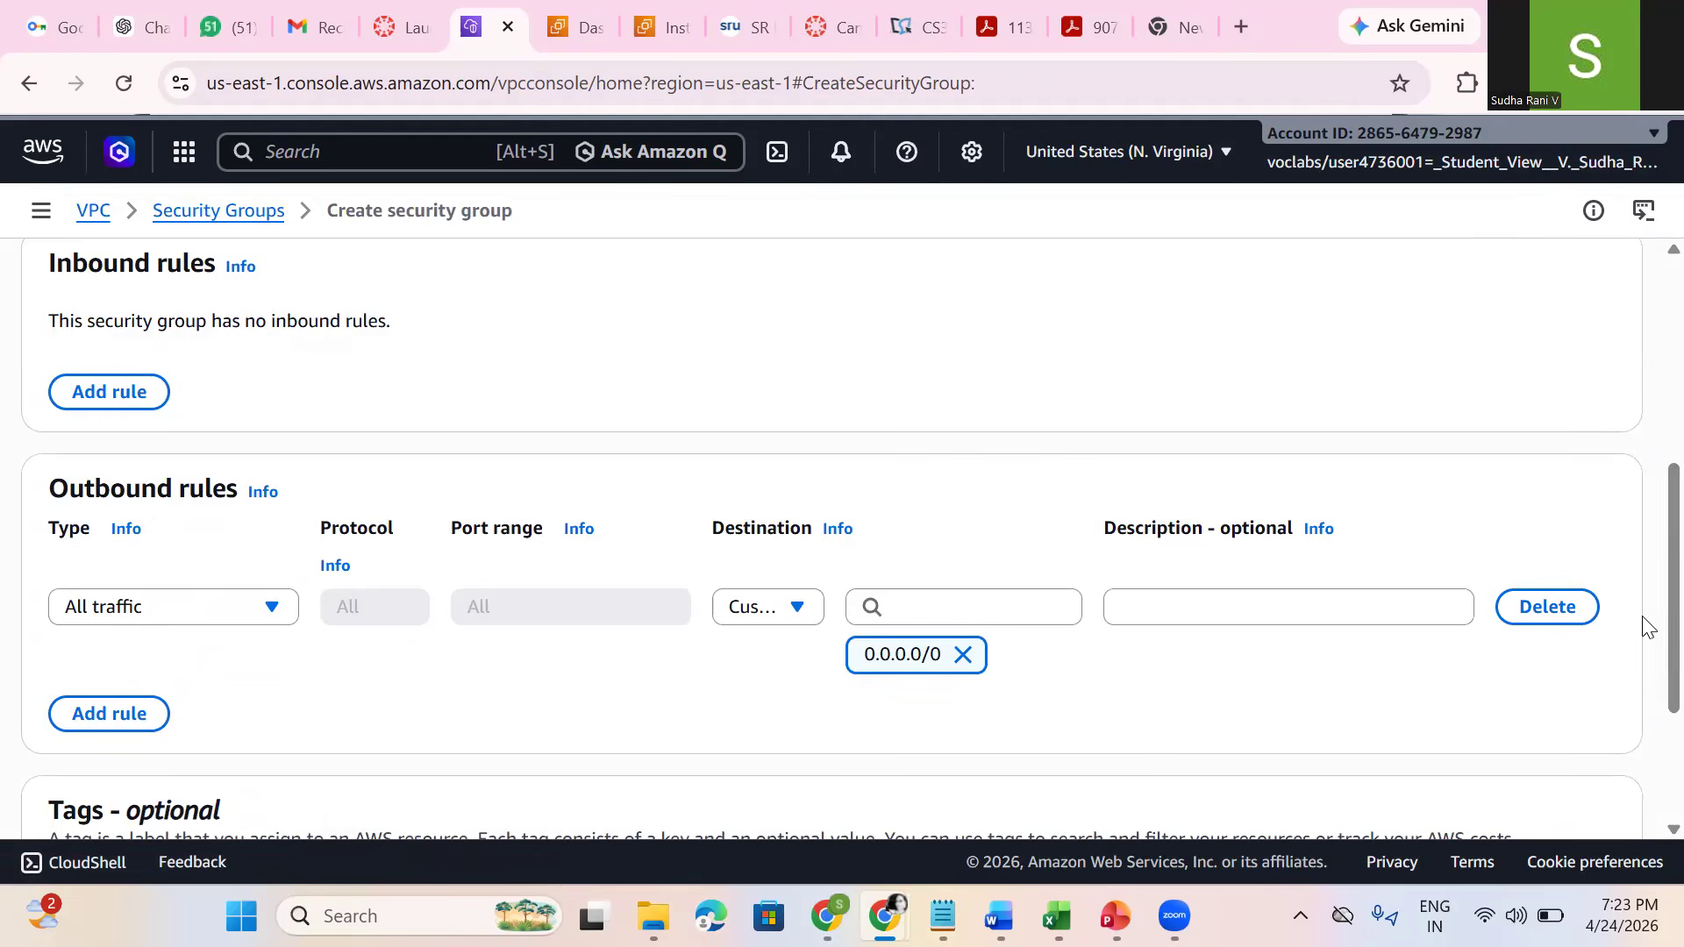
scroll(1645, 666, "down", 1)
scroll(1642, 683, "down", 2)
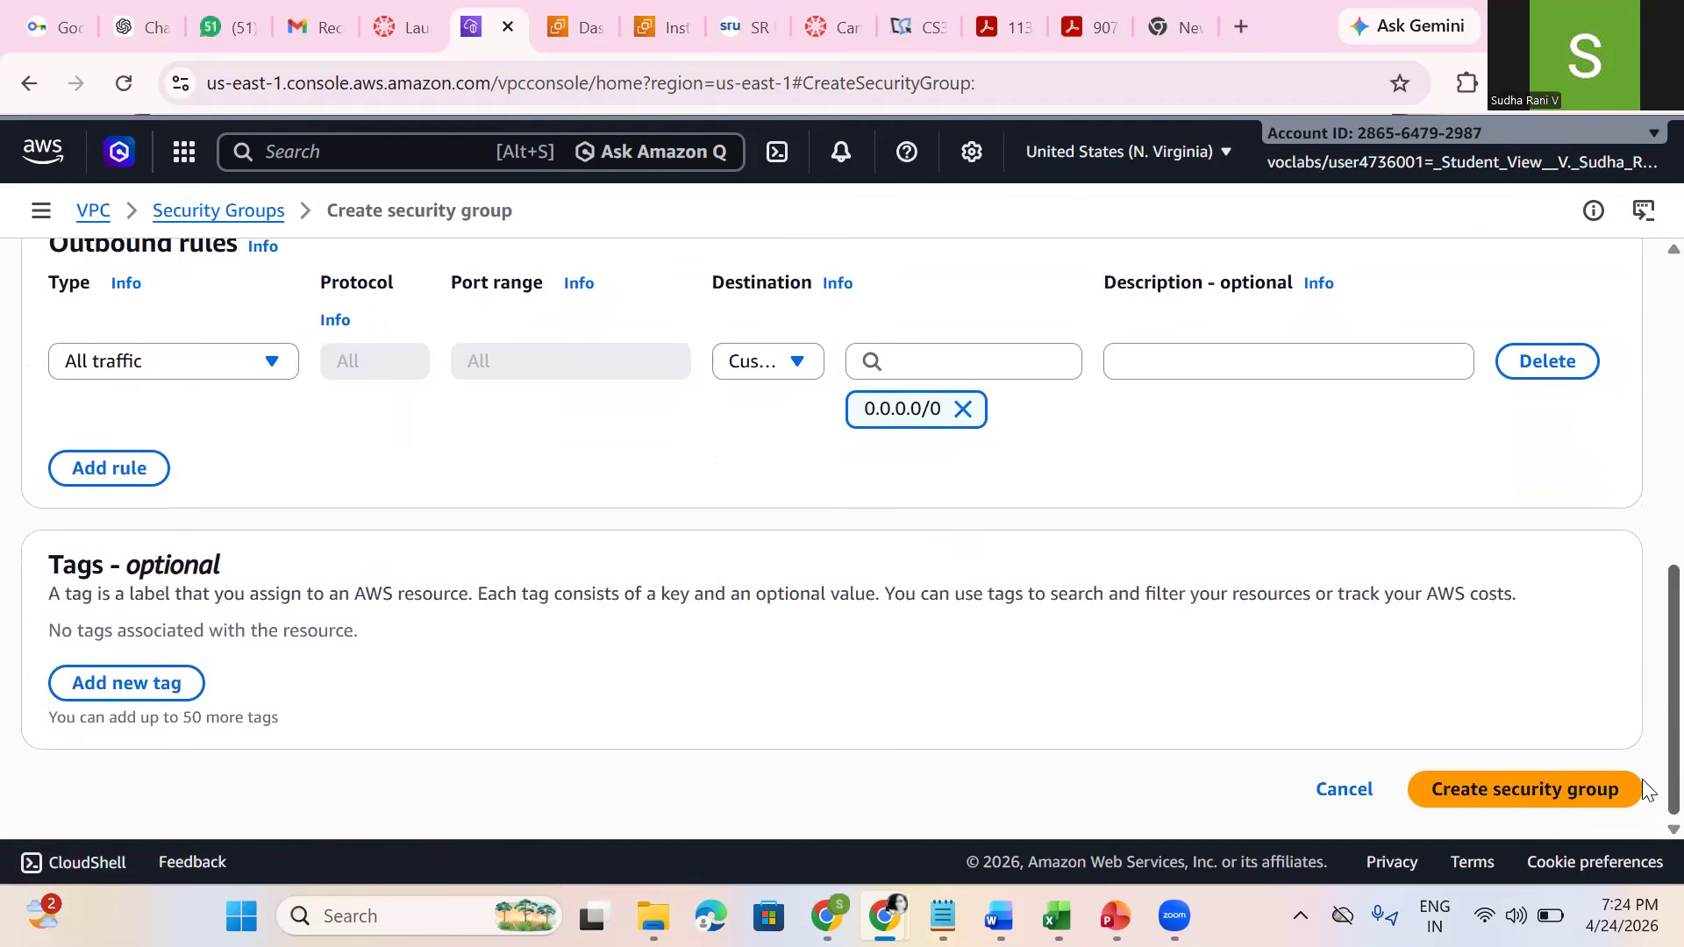
scroll(1642, 699, "up", 2)
scroll(1646, 699, "down", 1)
scroll(1645, 699, "down", 1)
scroll(1643, 766, "up", 3)
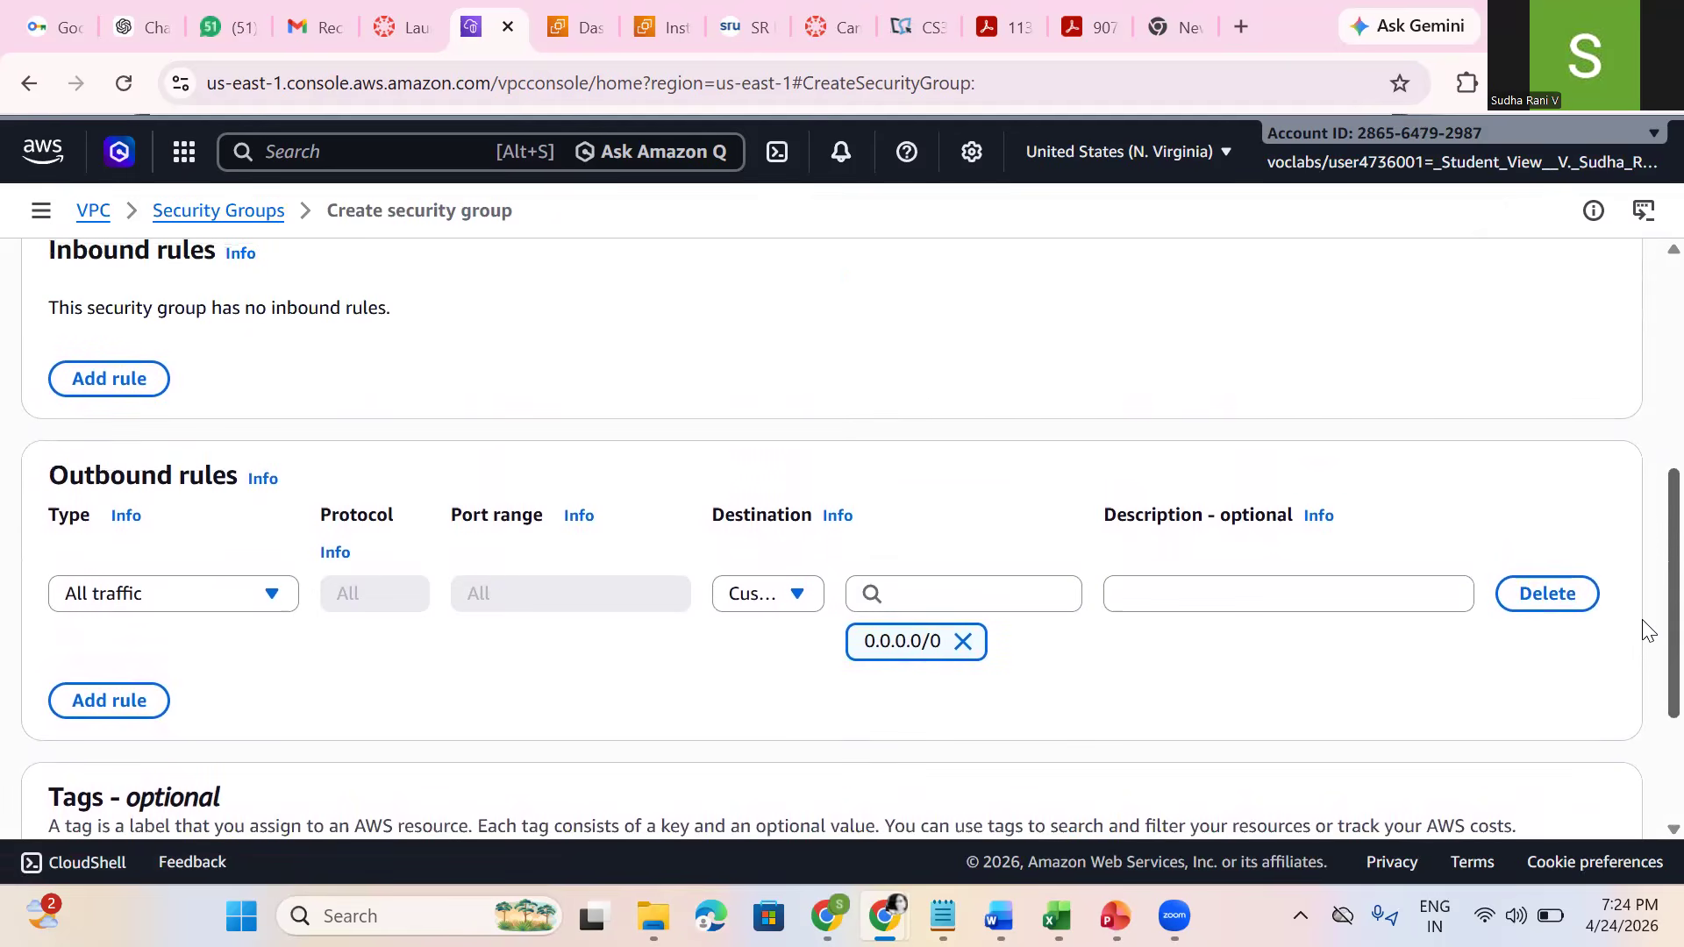
scroll(1644, 617, "up", 1)
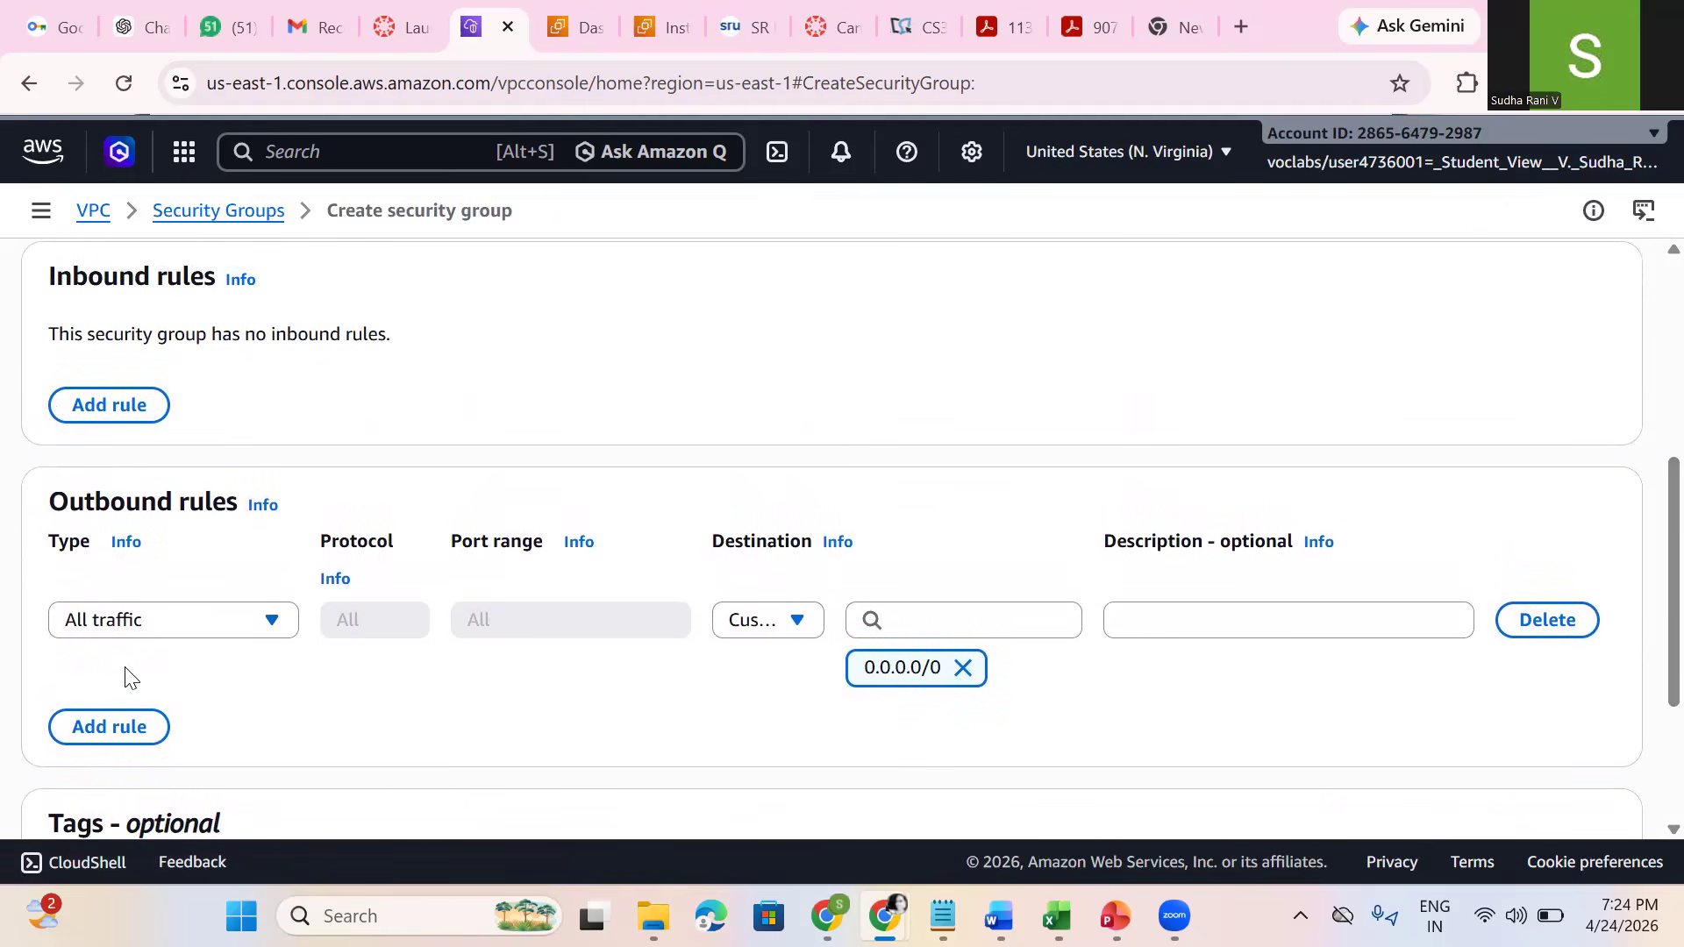
left_click(273, 620)
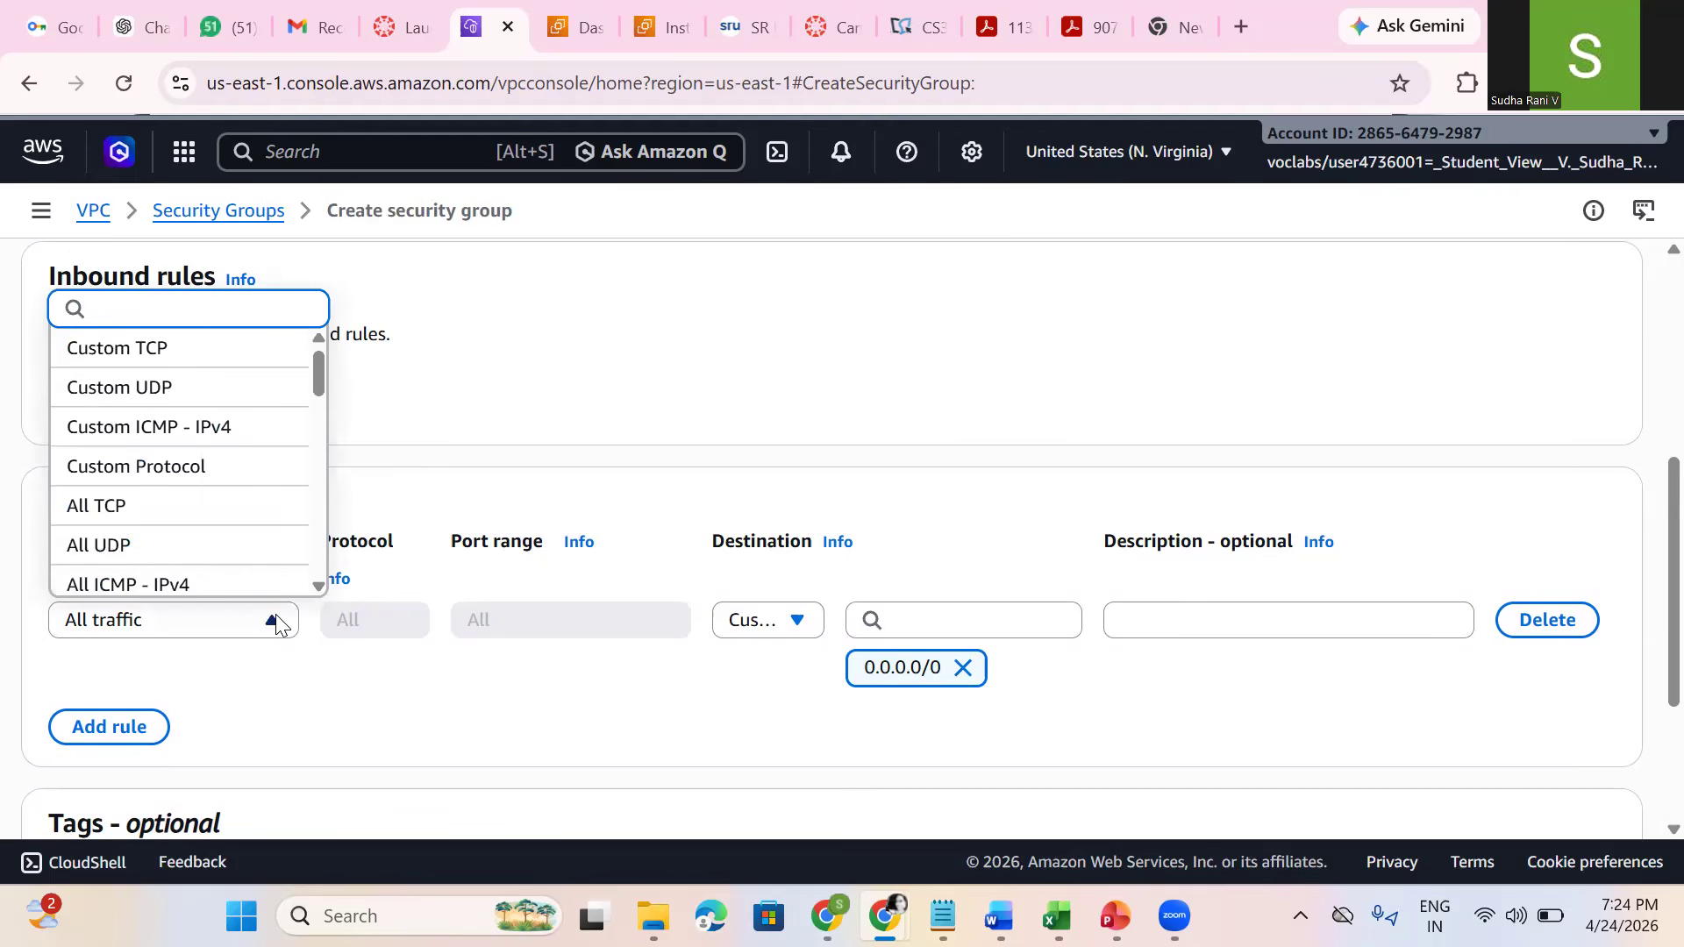
left_click(167, 584)
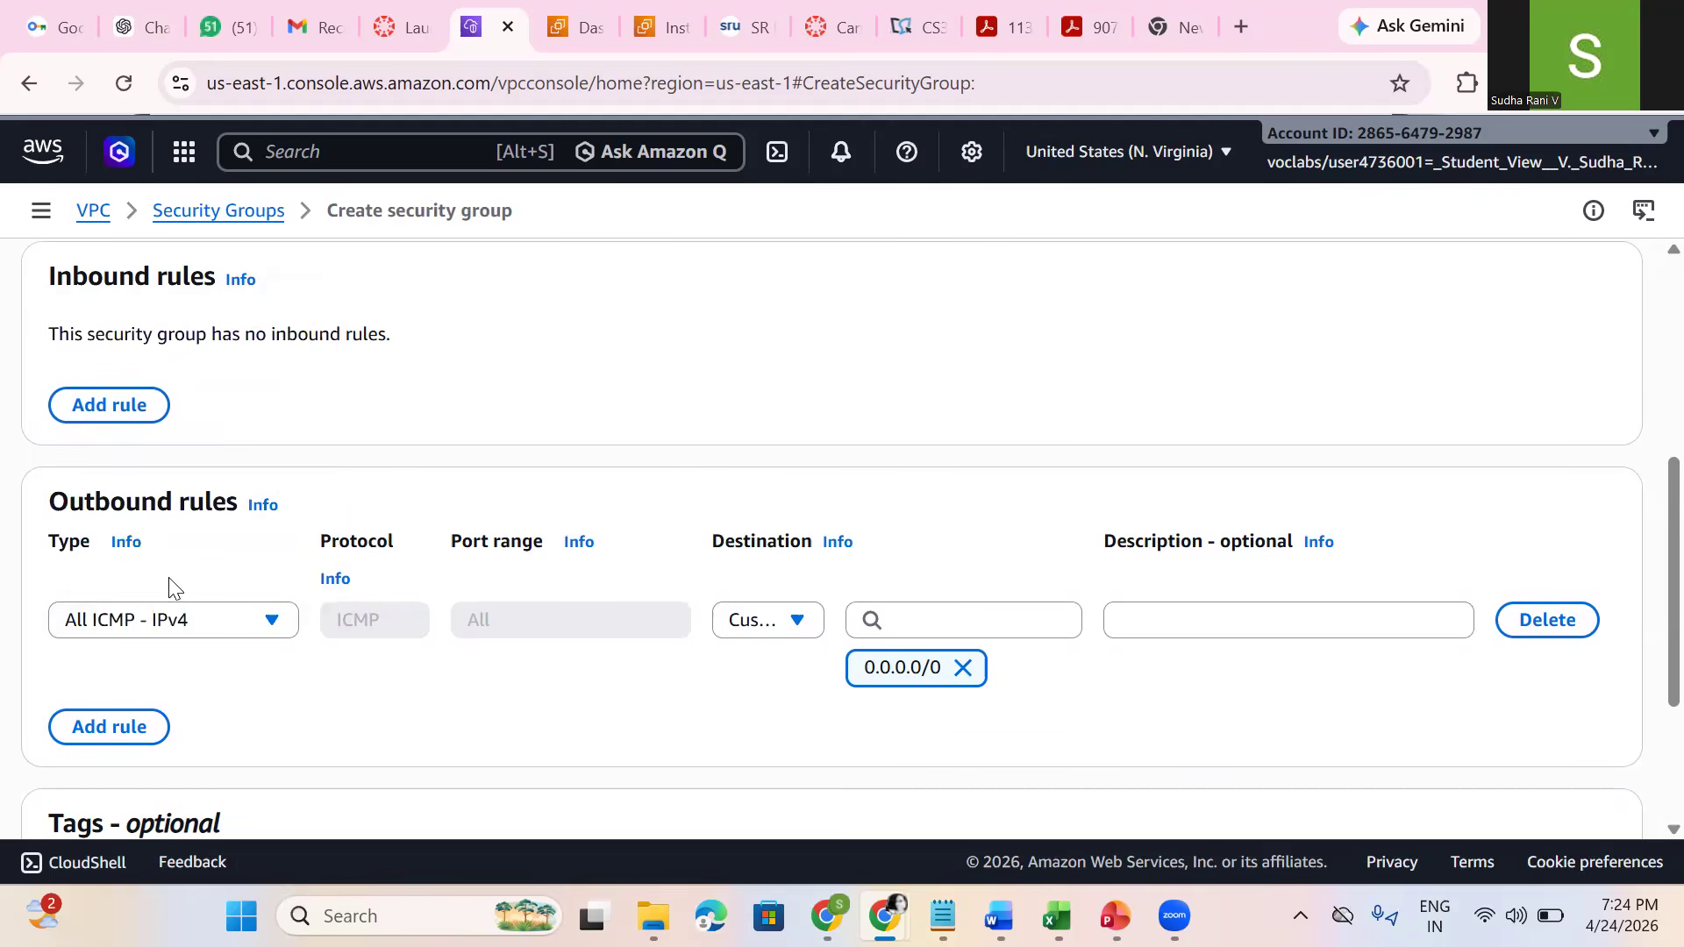
left_click(795, 623)
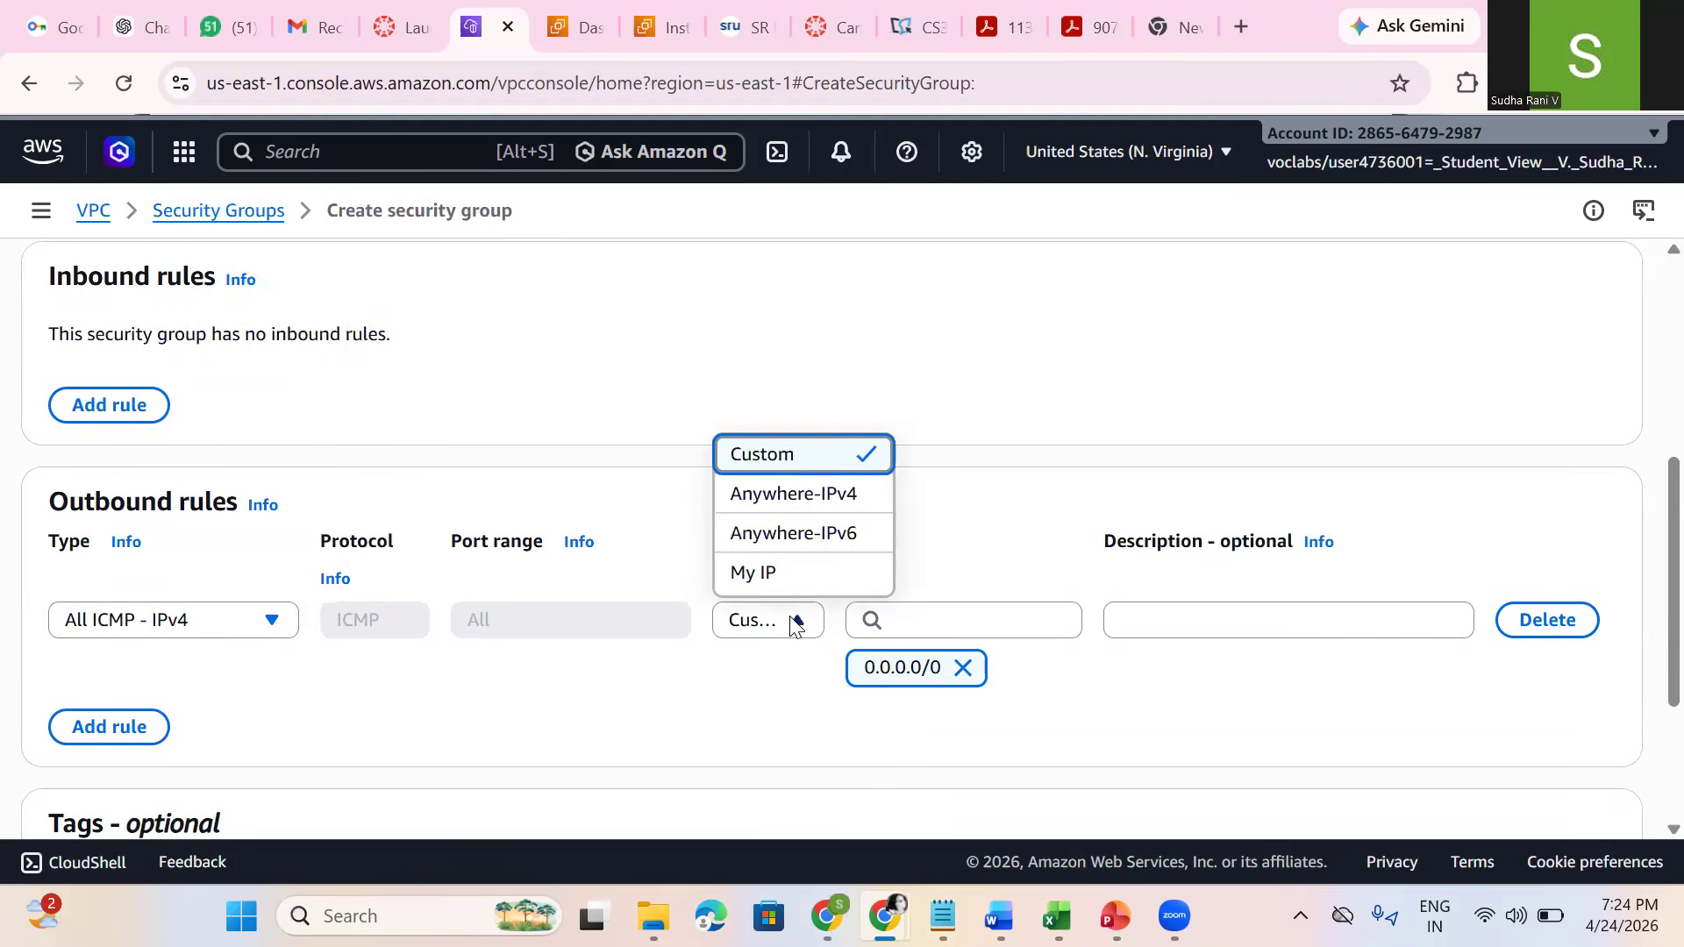
left_click(818, 497)
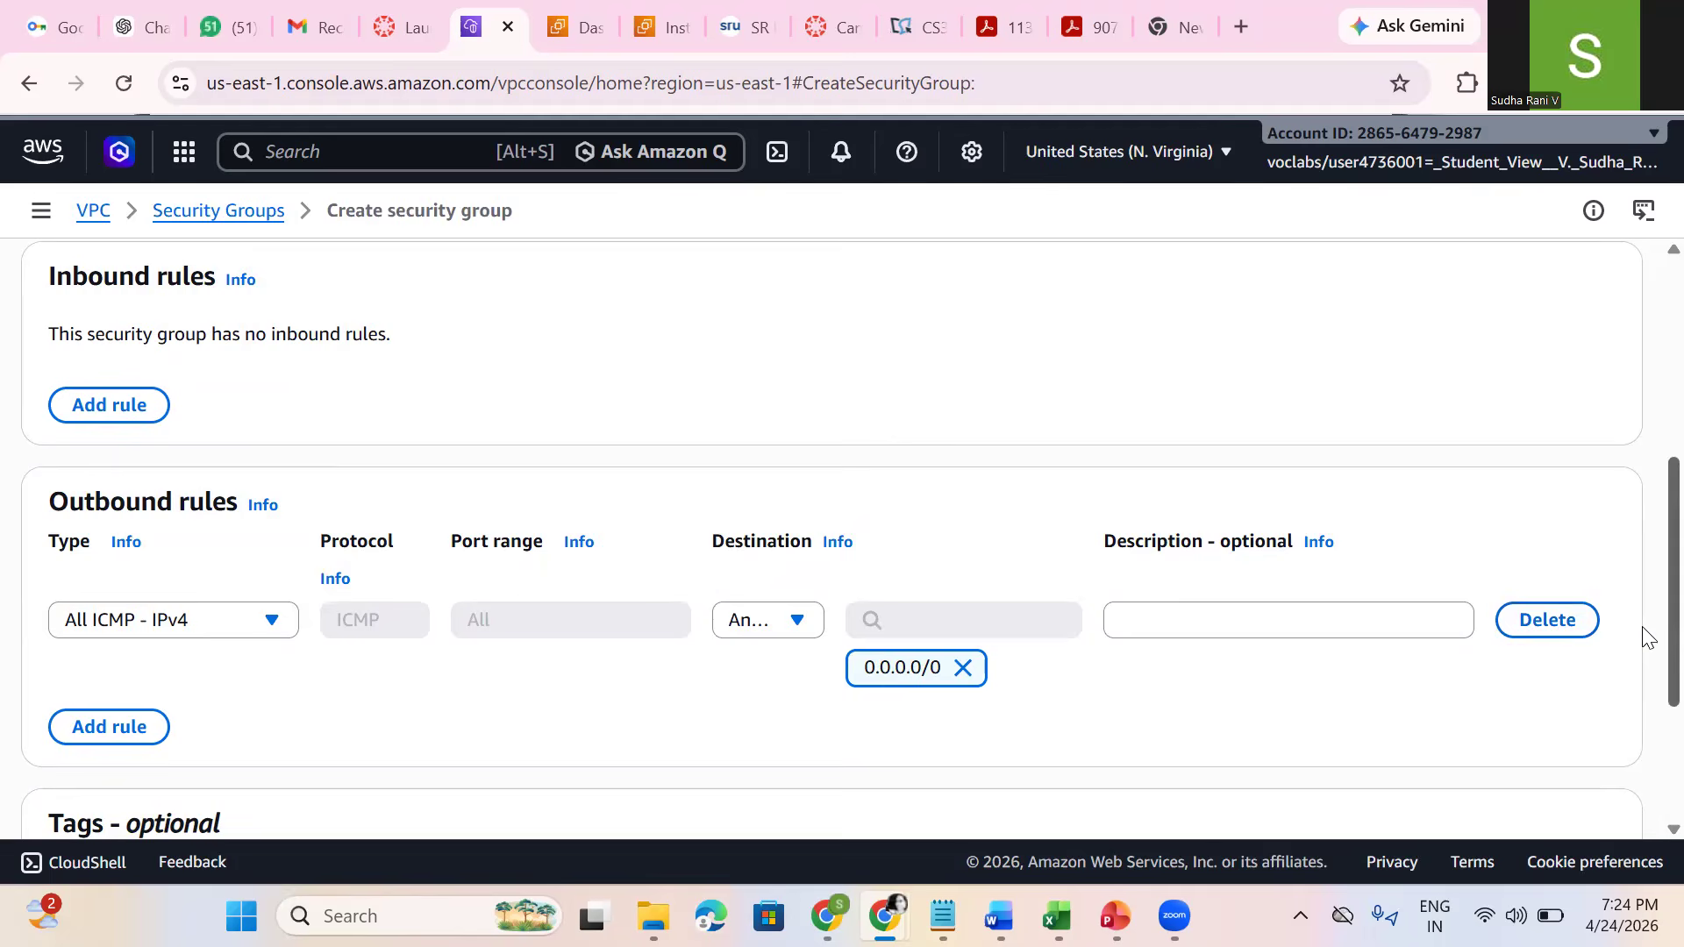
Step: Name the security group mysg240426, enter the description "allows" and assign it to VPC myvpc240426
scroll(1639, 692, "down", 3)
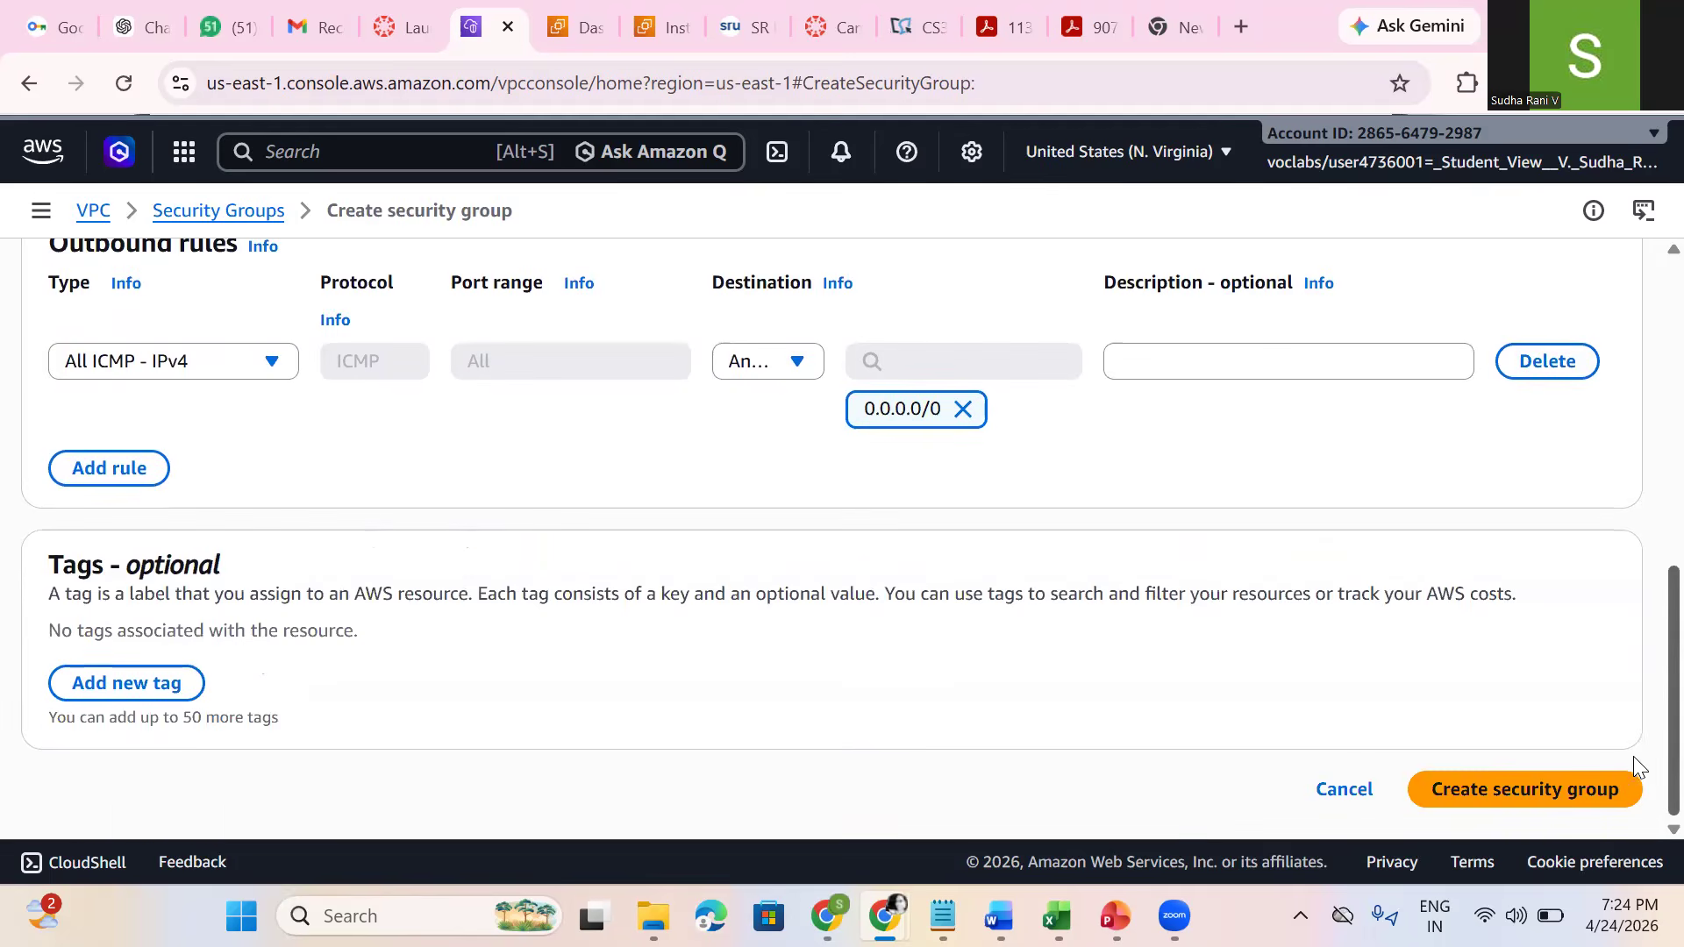
left_click(1497, 797)
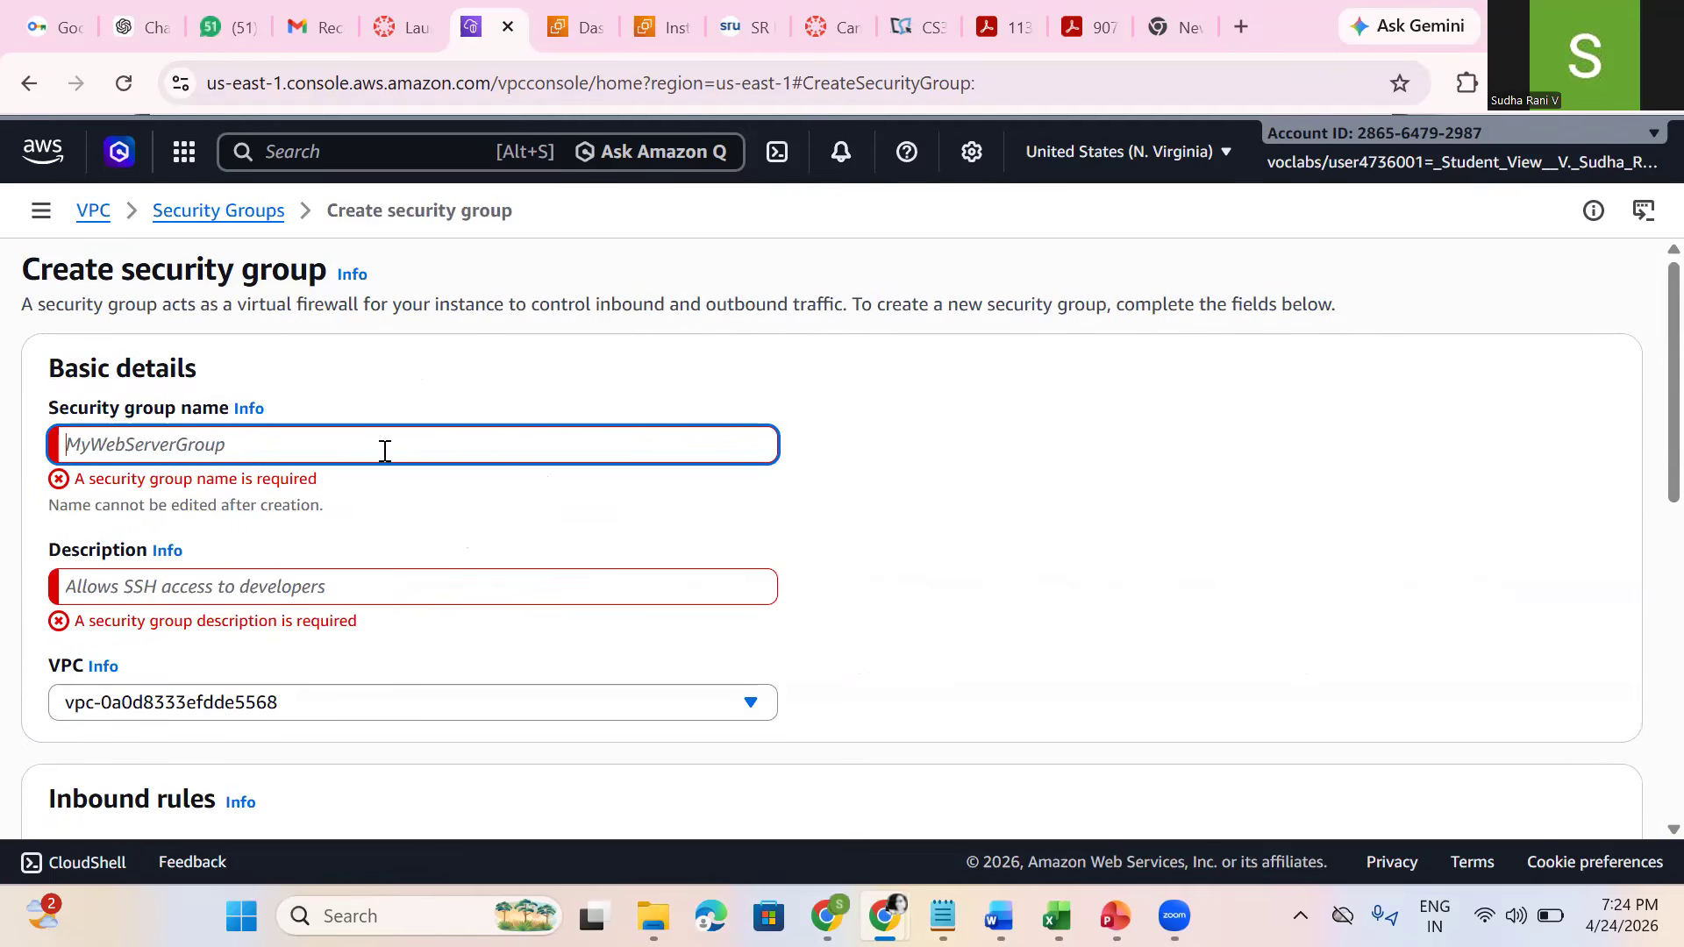
type("mysg240426")
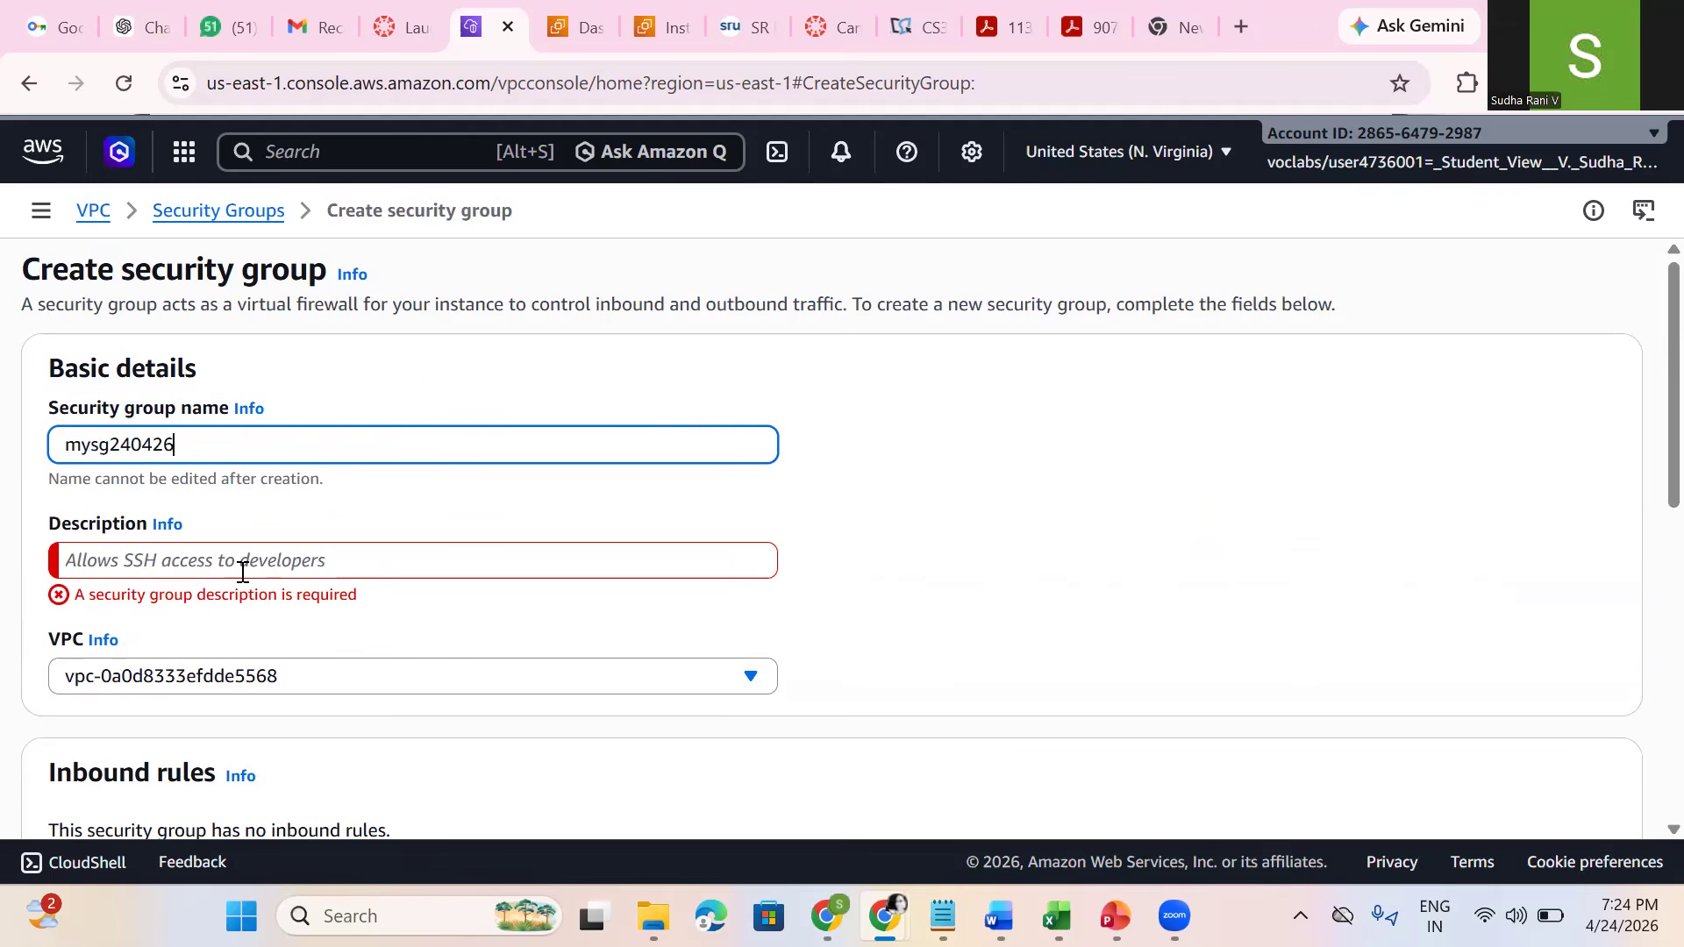
left_click(243, 572)
type("allows")
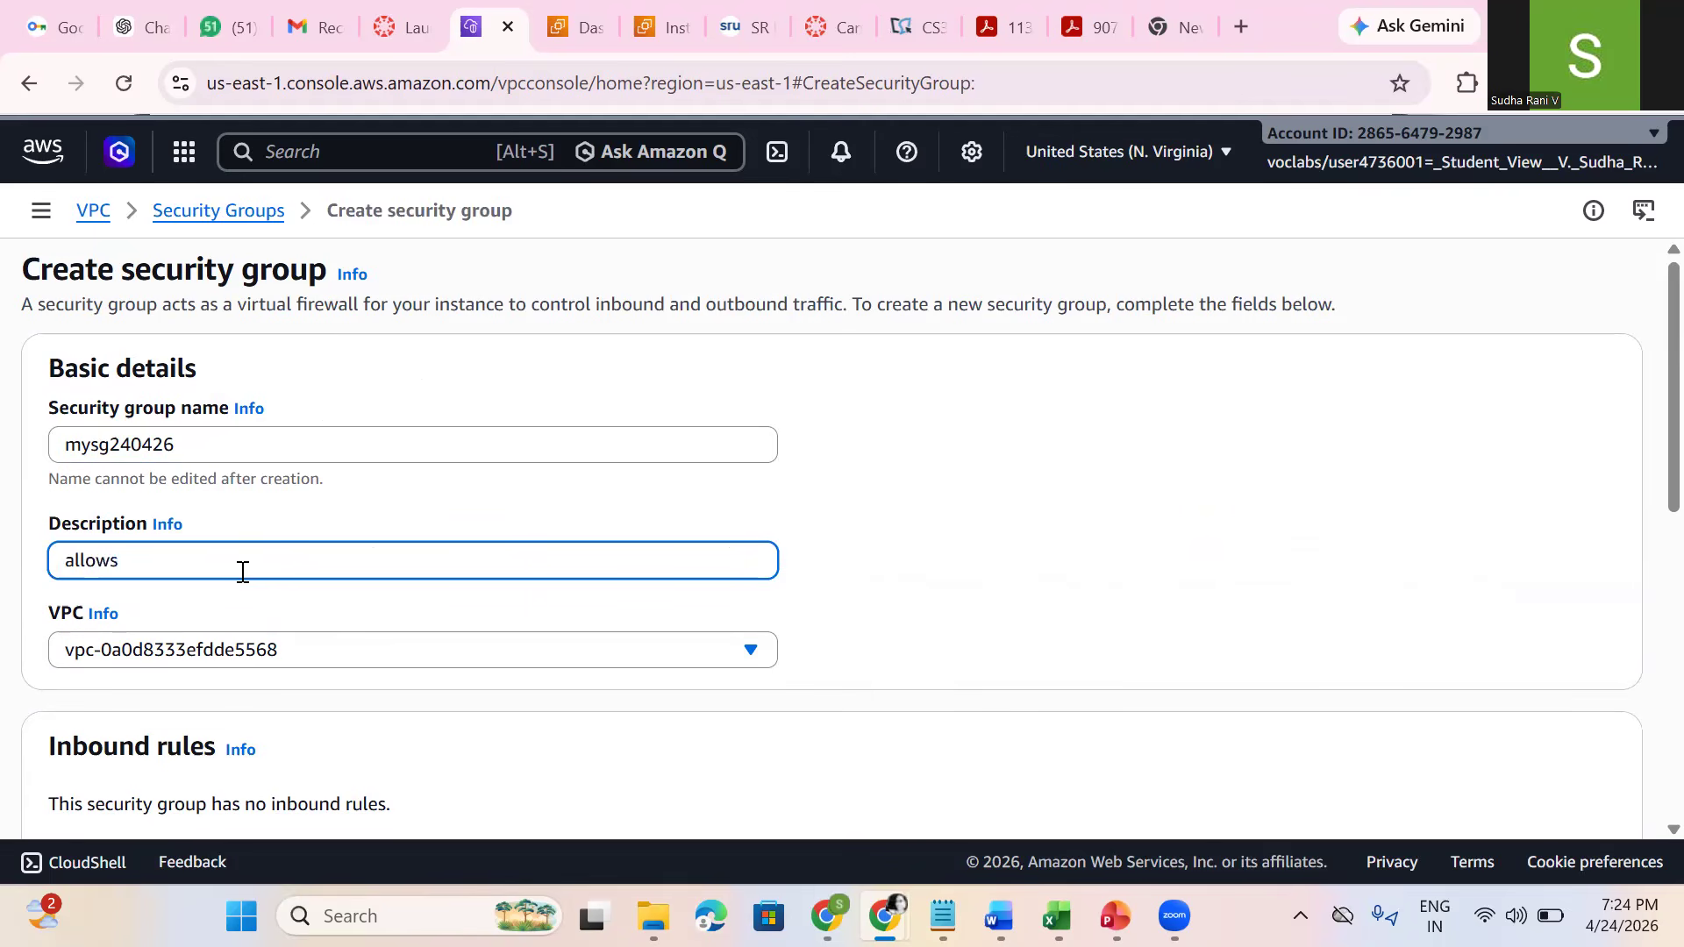
left_click(391, 660)
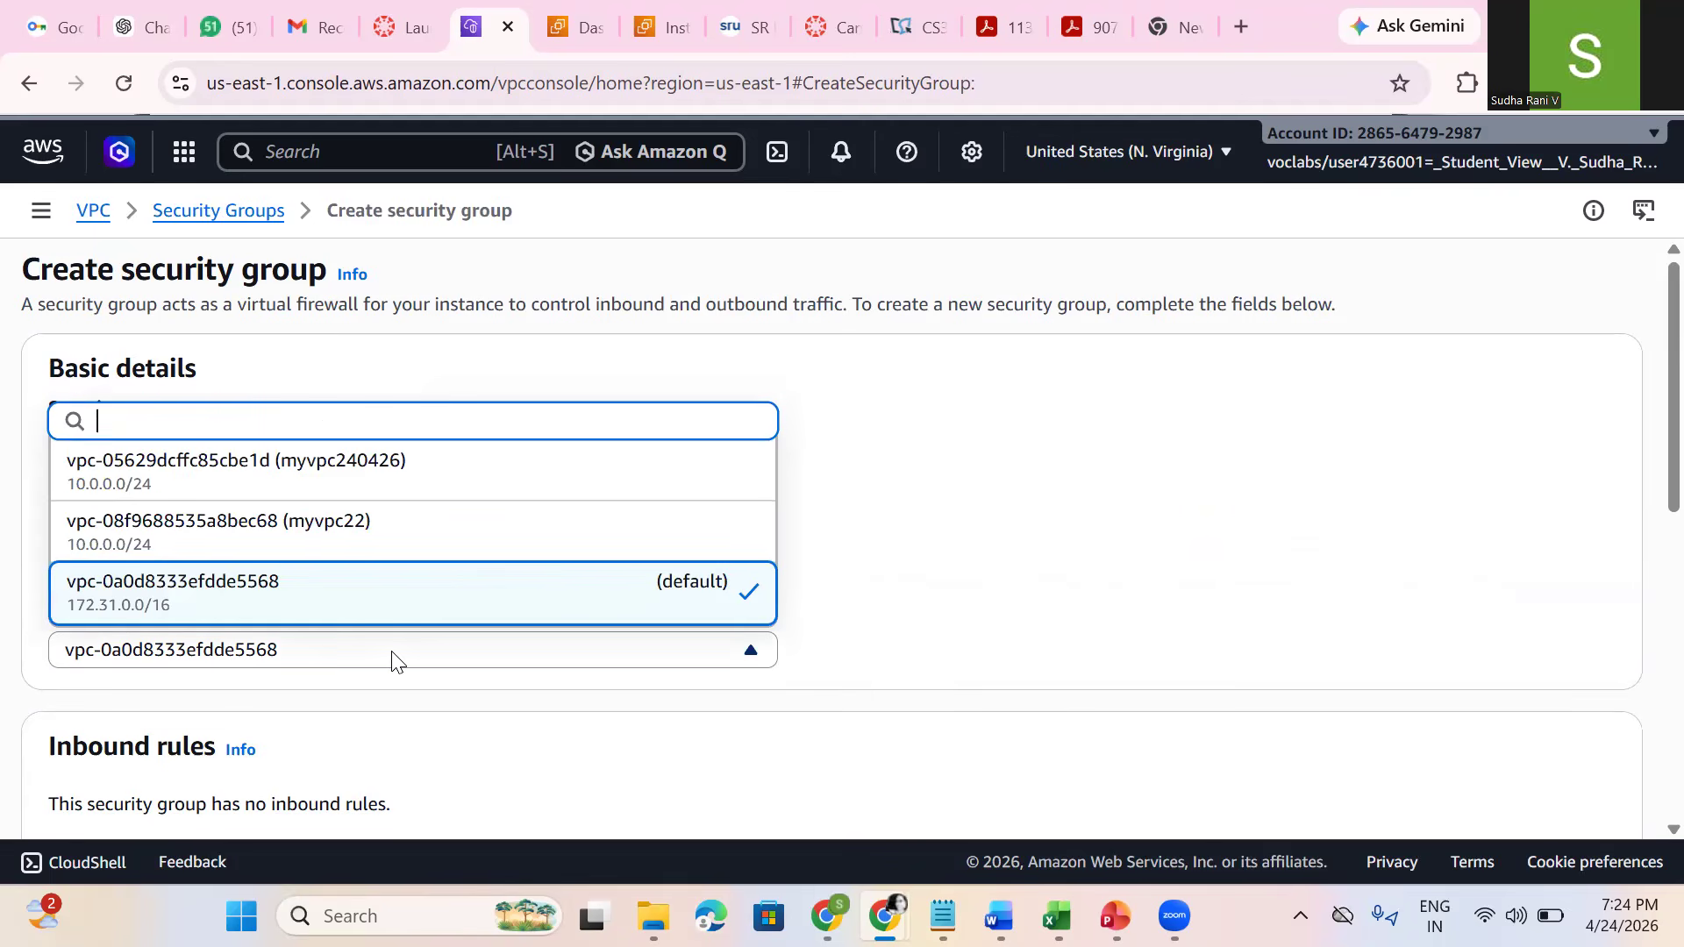
left_click(404, 476)
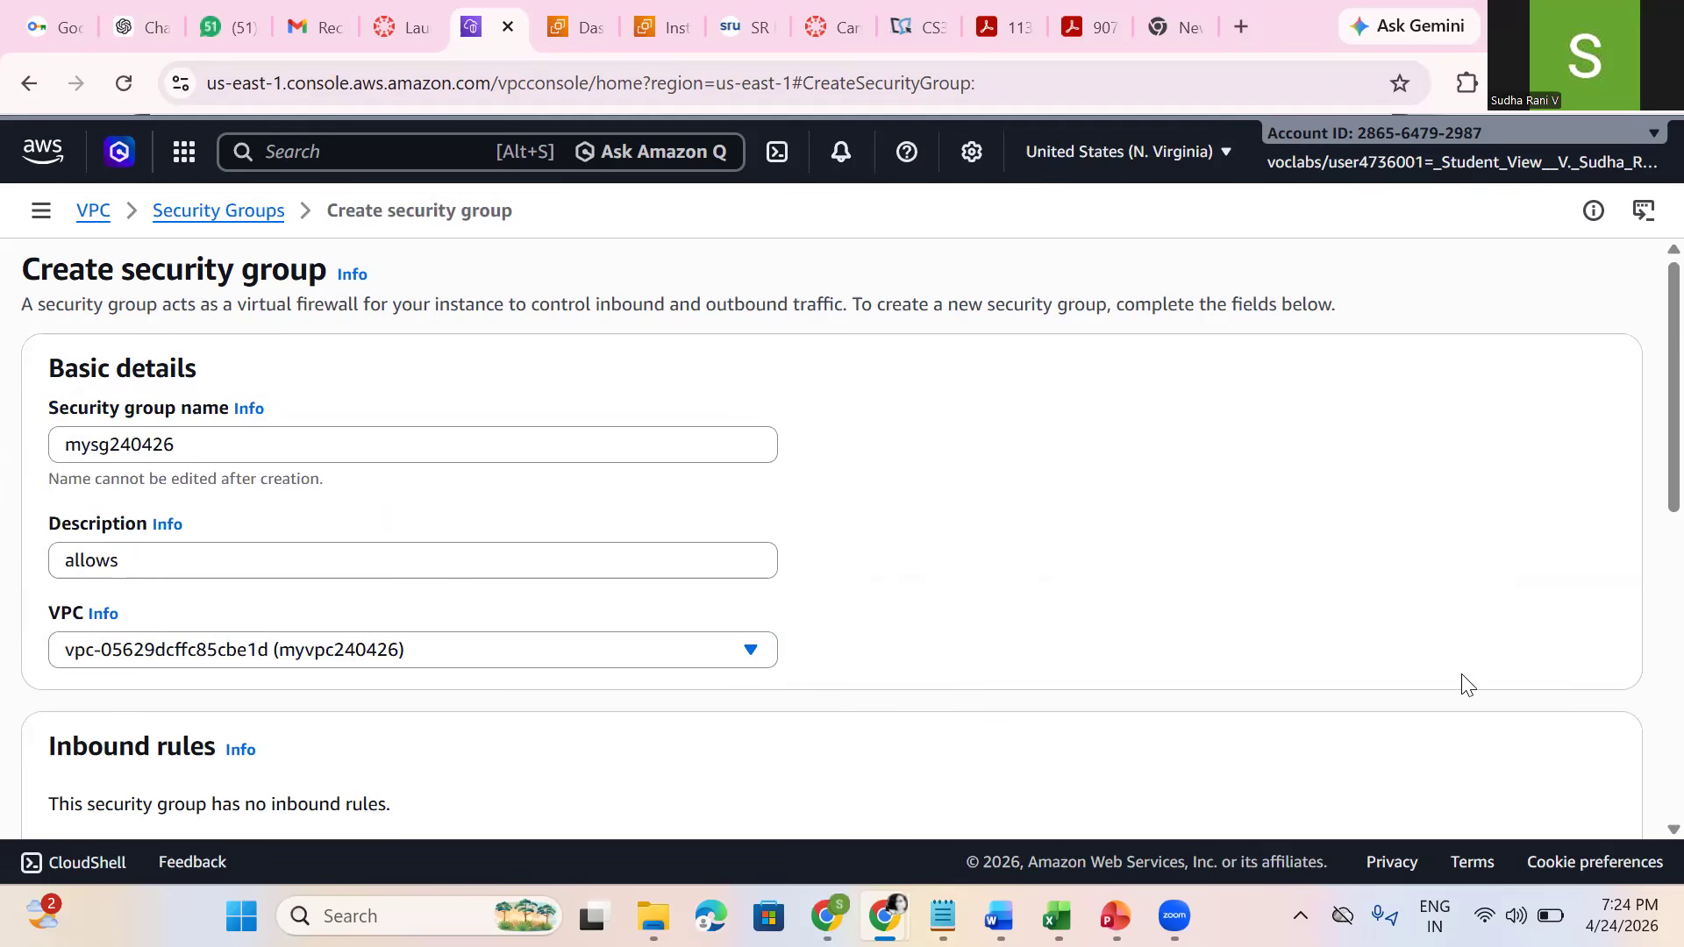
Step: Create security group mysg240426 and dismiss the notification
left_click_drag(1645, 481, 1645, 670)
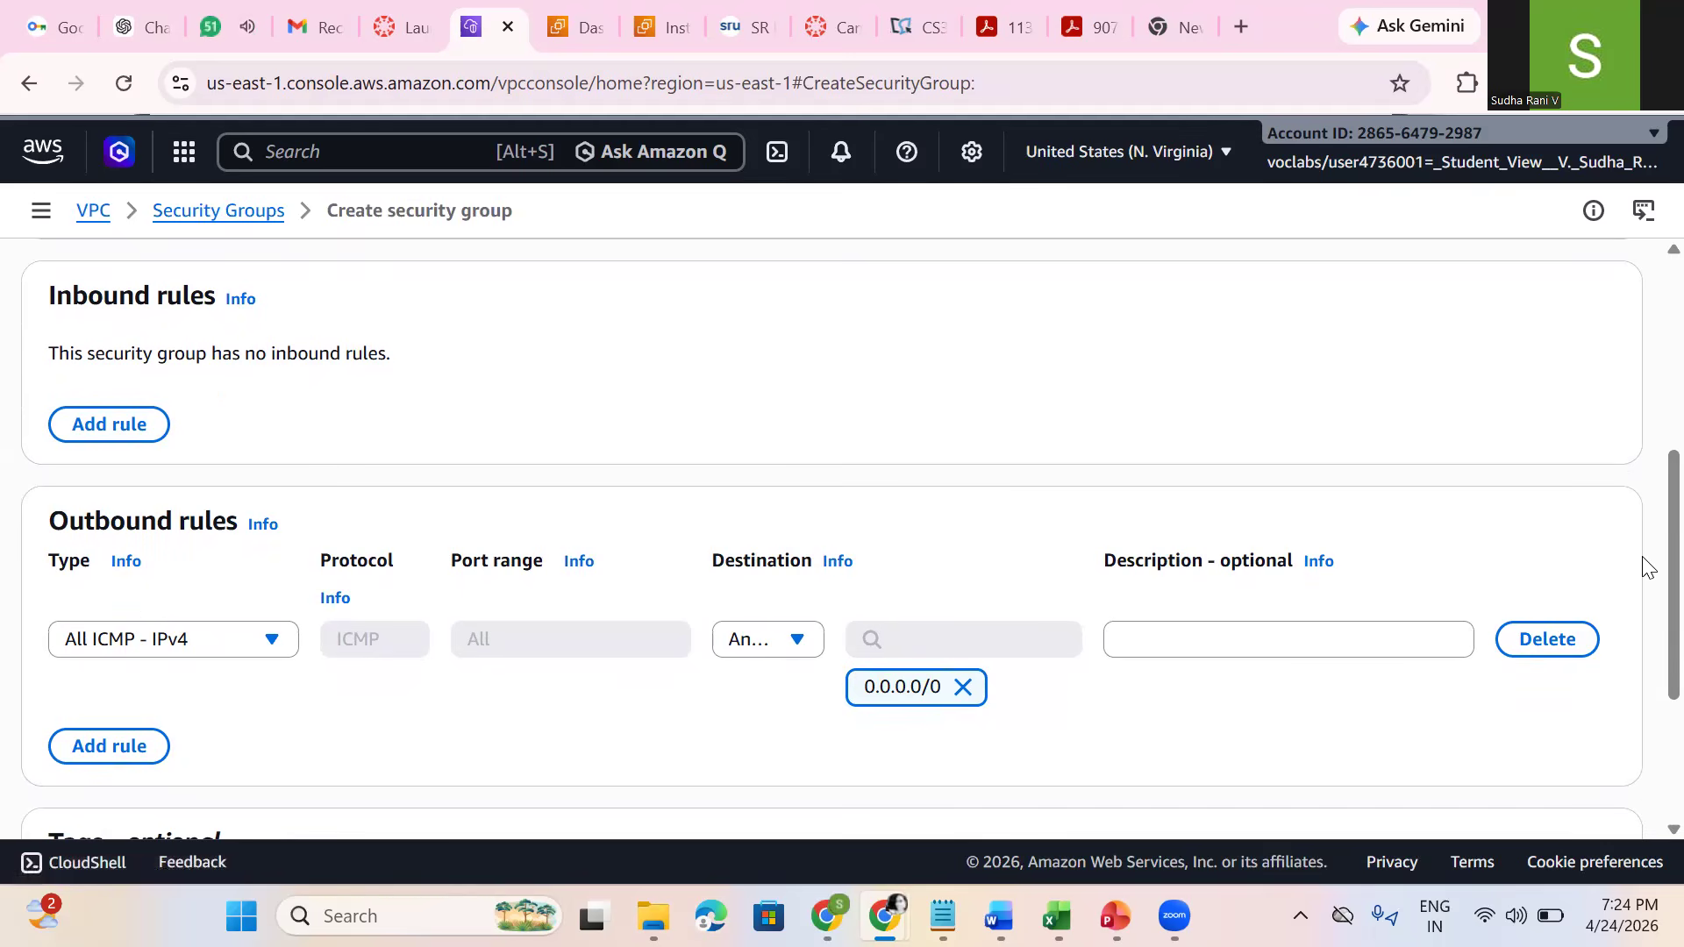
scroll(1646, 617, "down", 3)
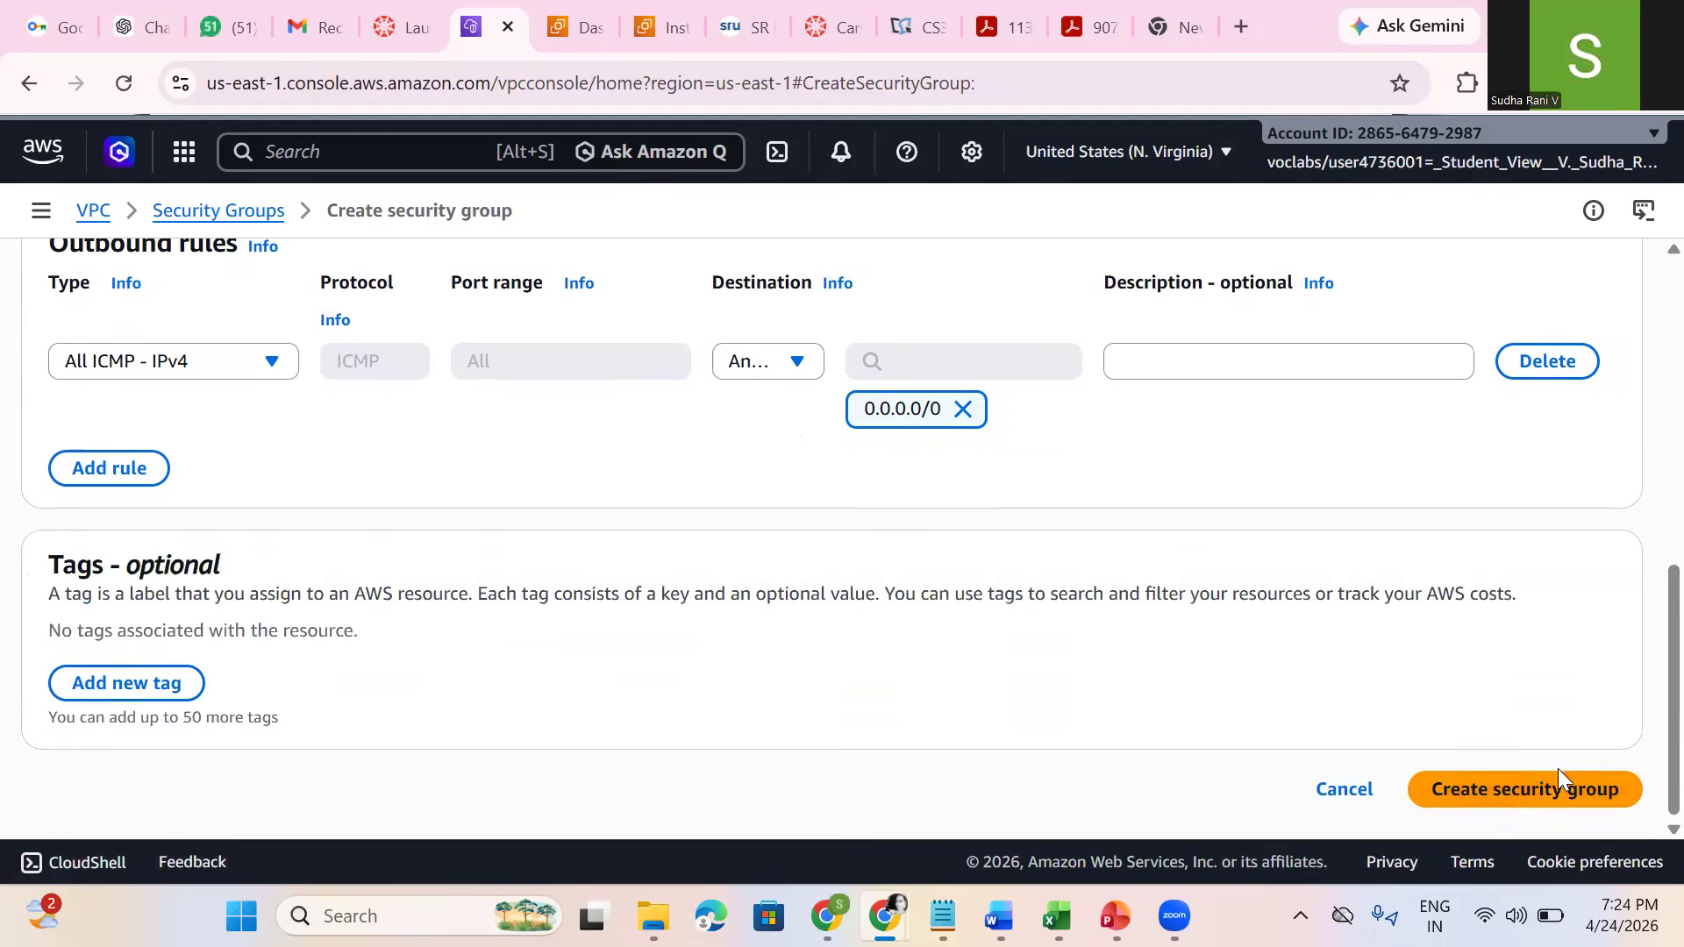
left_click(1558, 792)
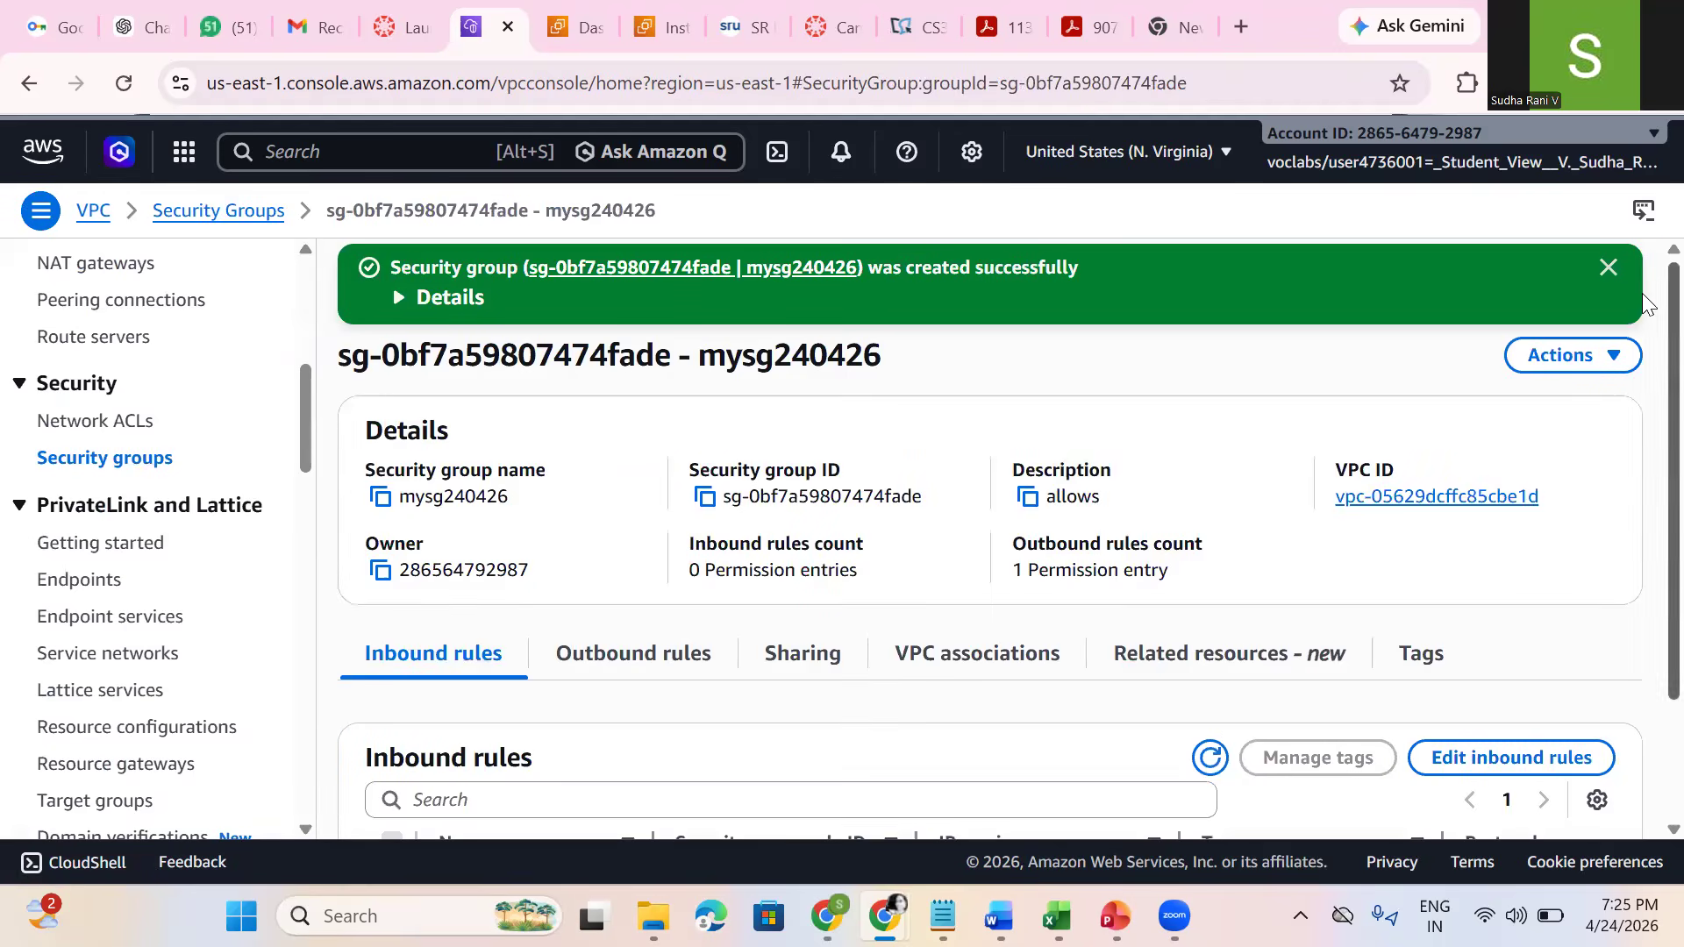
left_click(1607, 268)
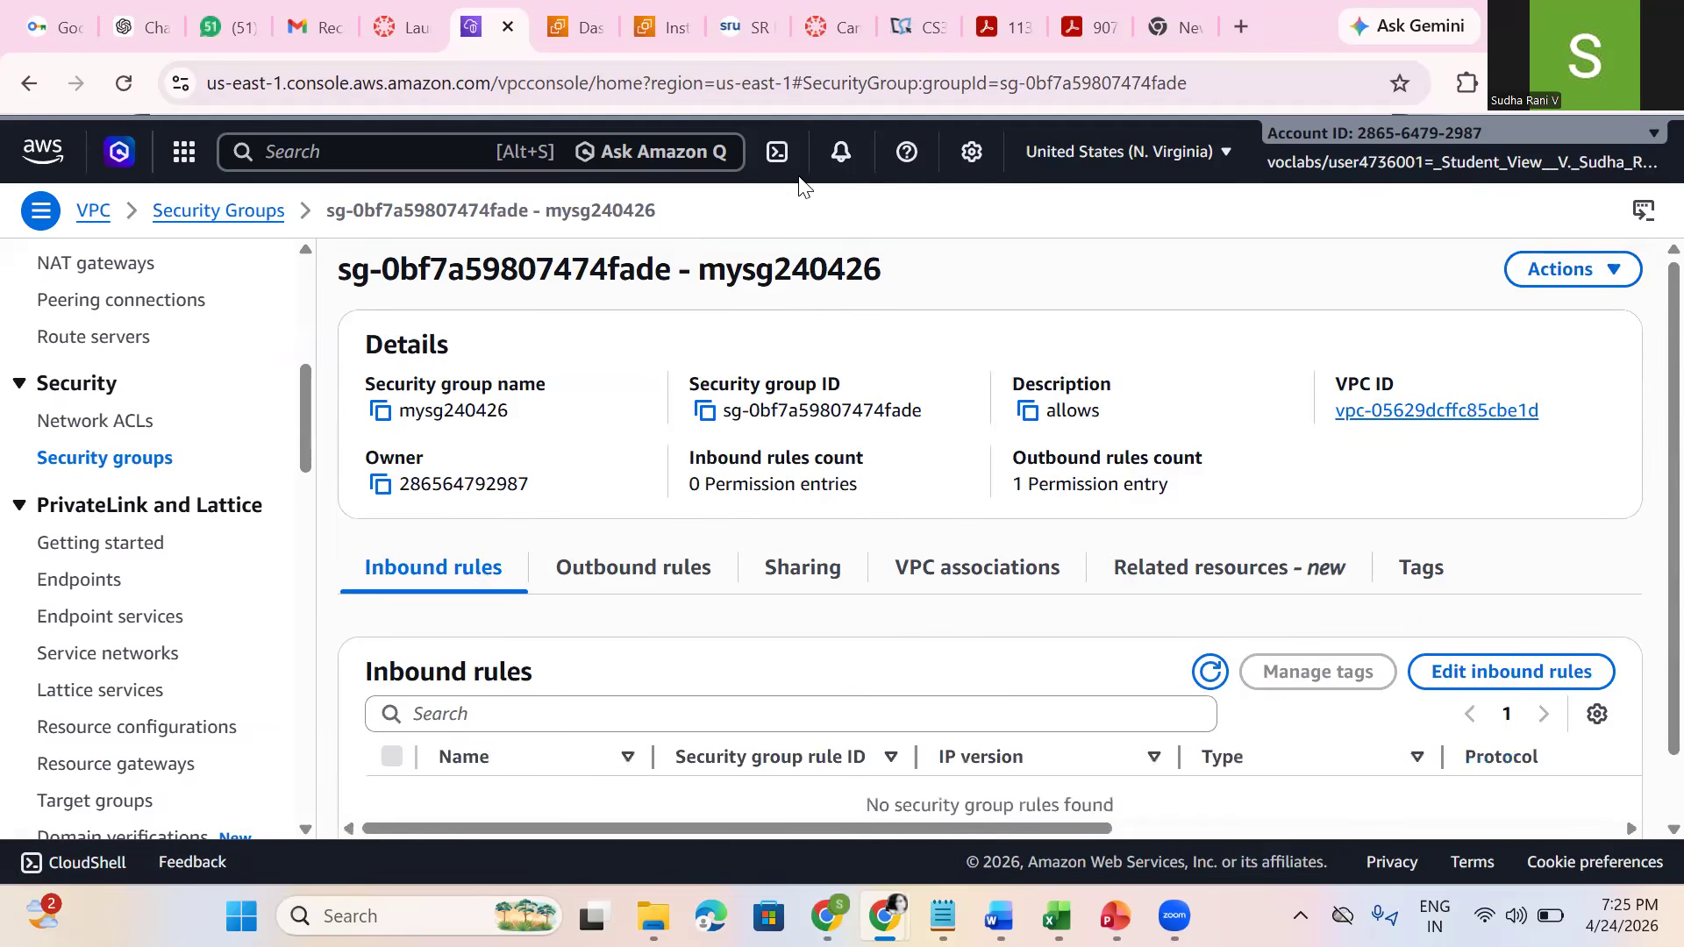
Step: Open the details of VPC myvpc240426 and examine its subnets, route tables and network connections in the resource map
left_click(97, 213)
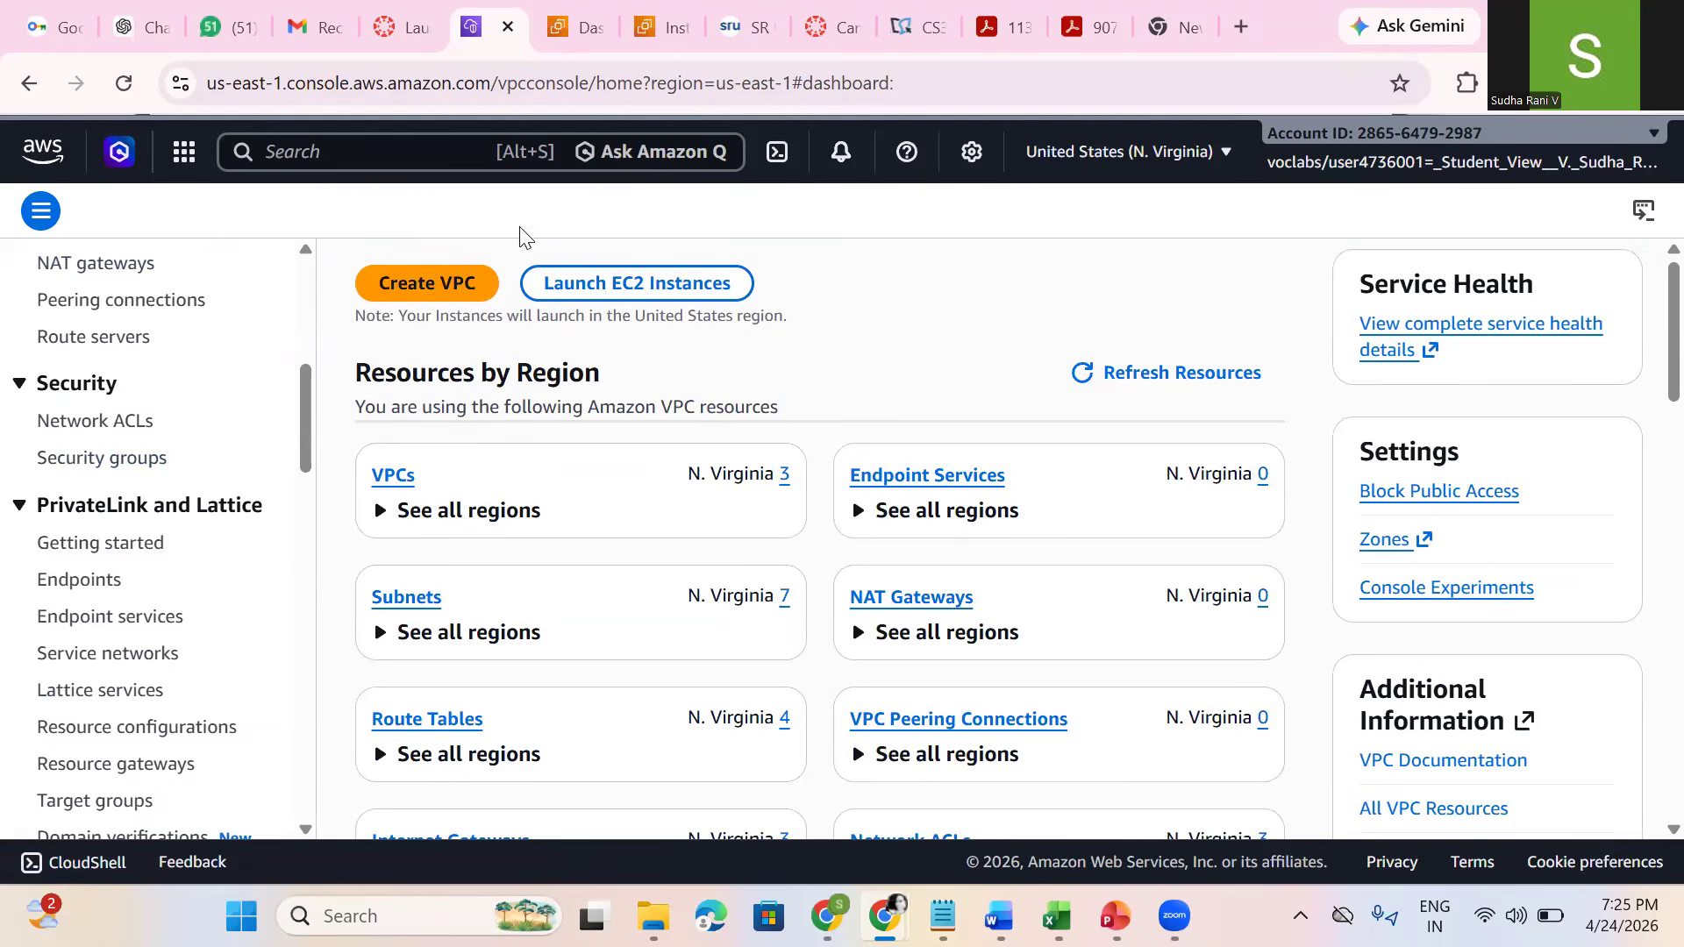
left_click_drag(308, 392, 316, 225)
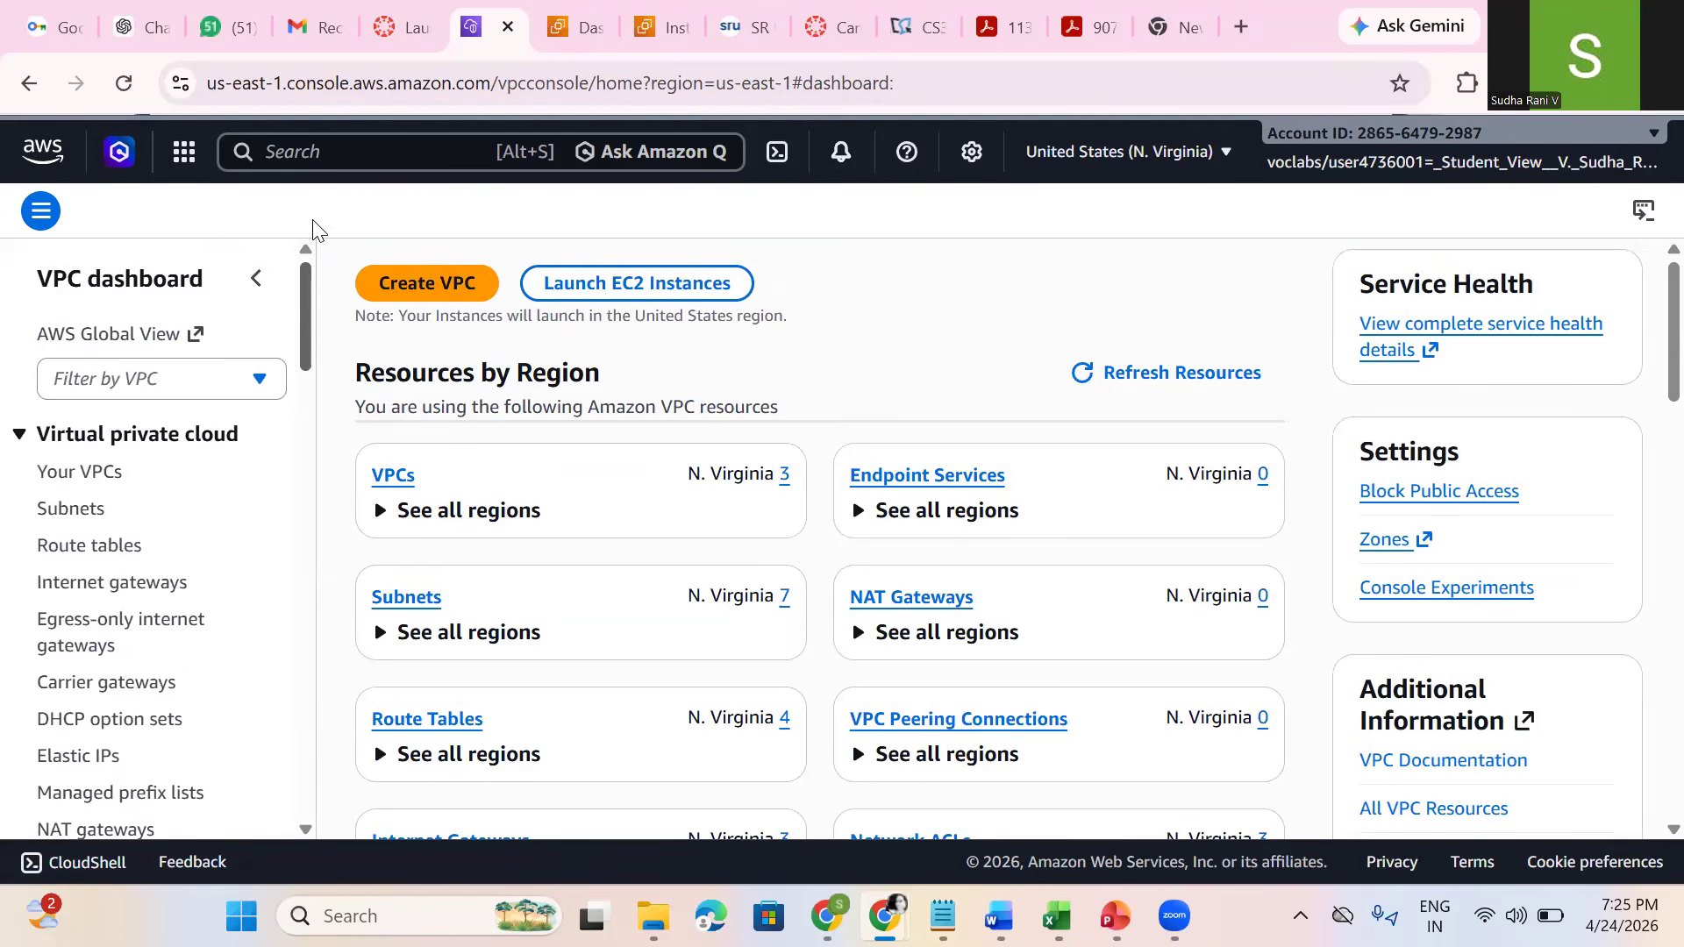
left_click(65, 483)
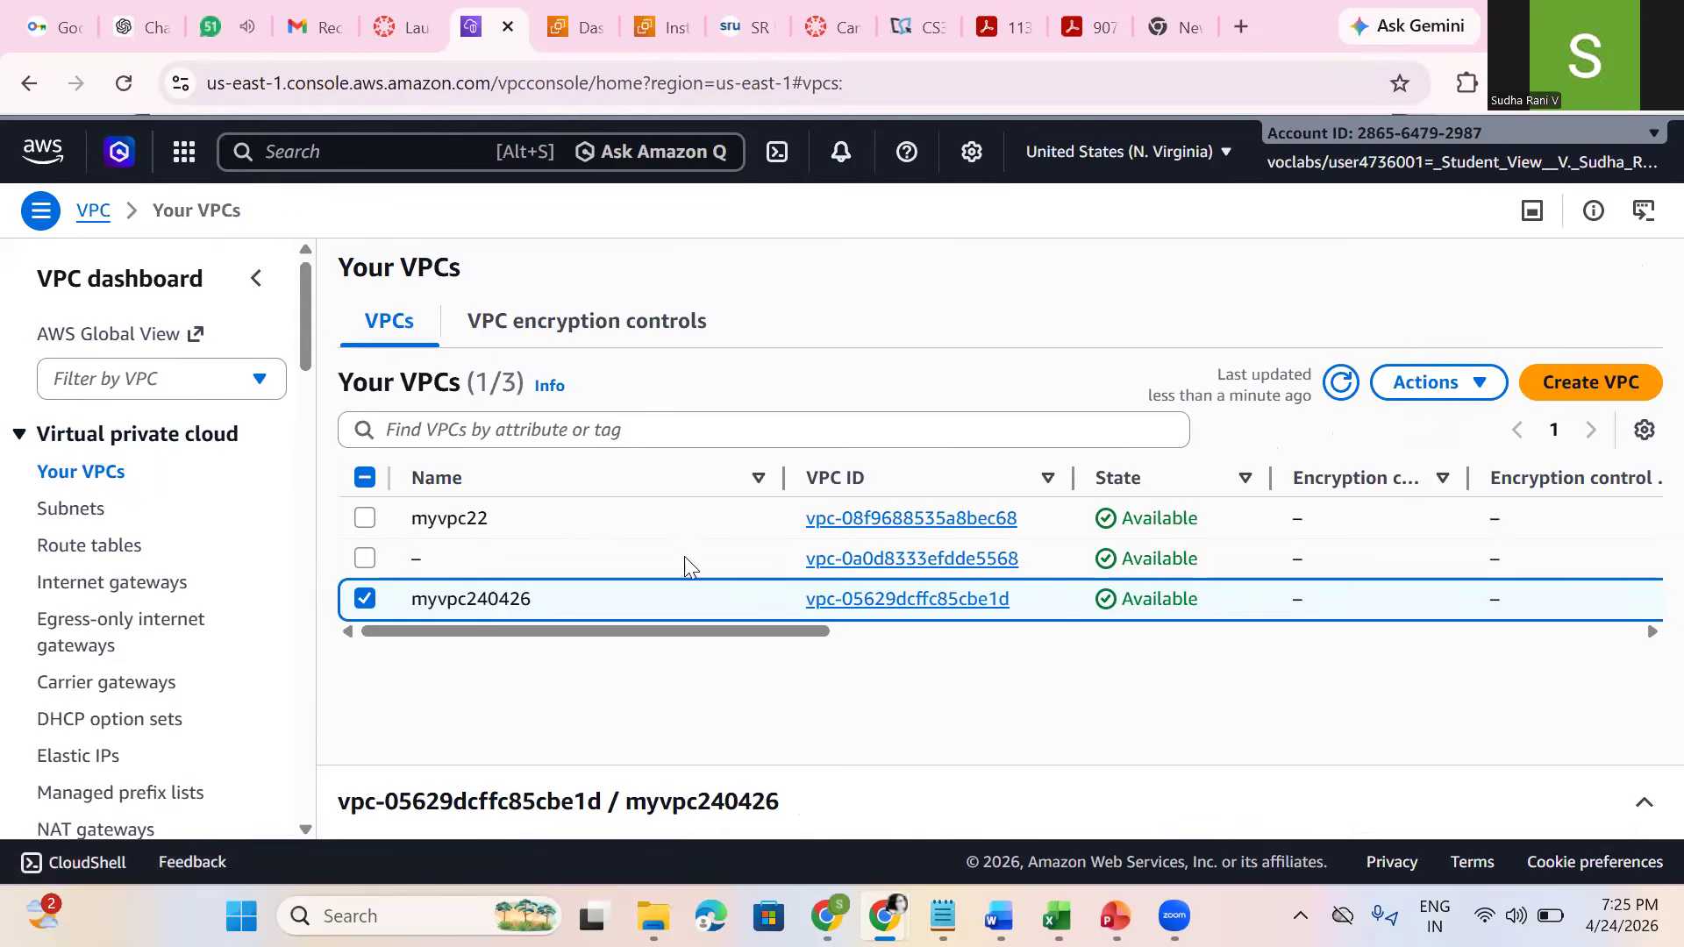
left_click(934, 598)
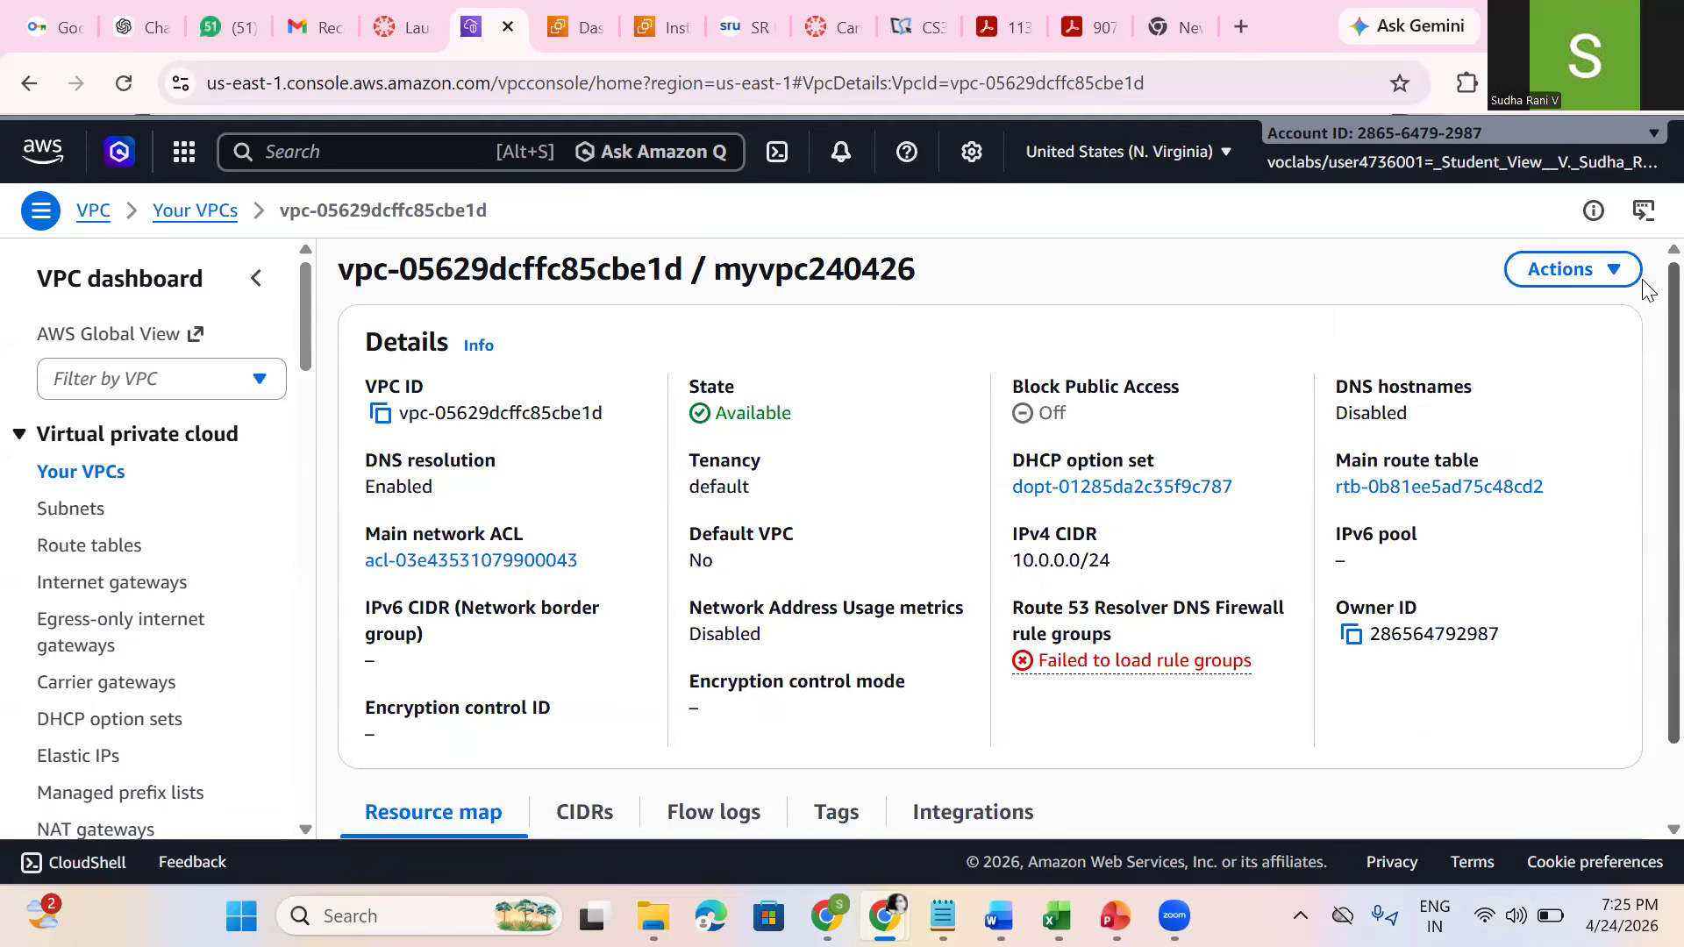
scroll(1647, 377, "down", 2)
scroll(1647, 377, "down", 3)
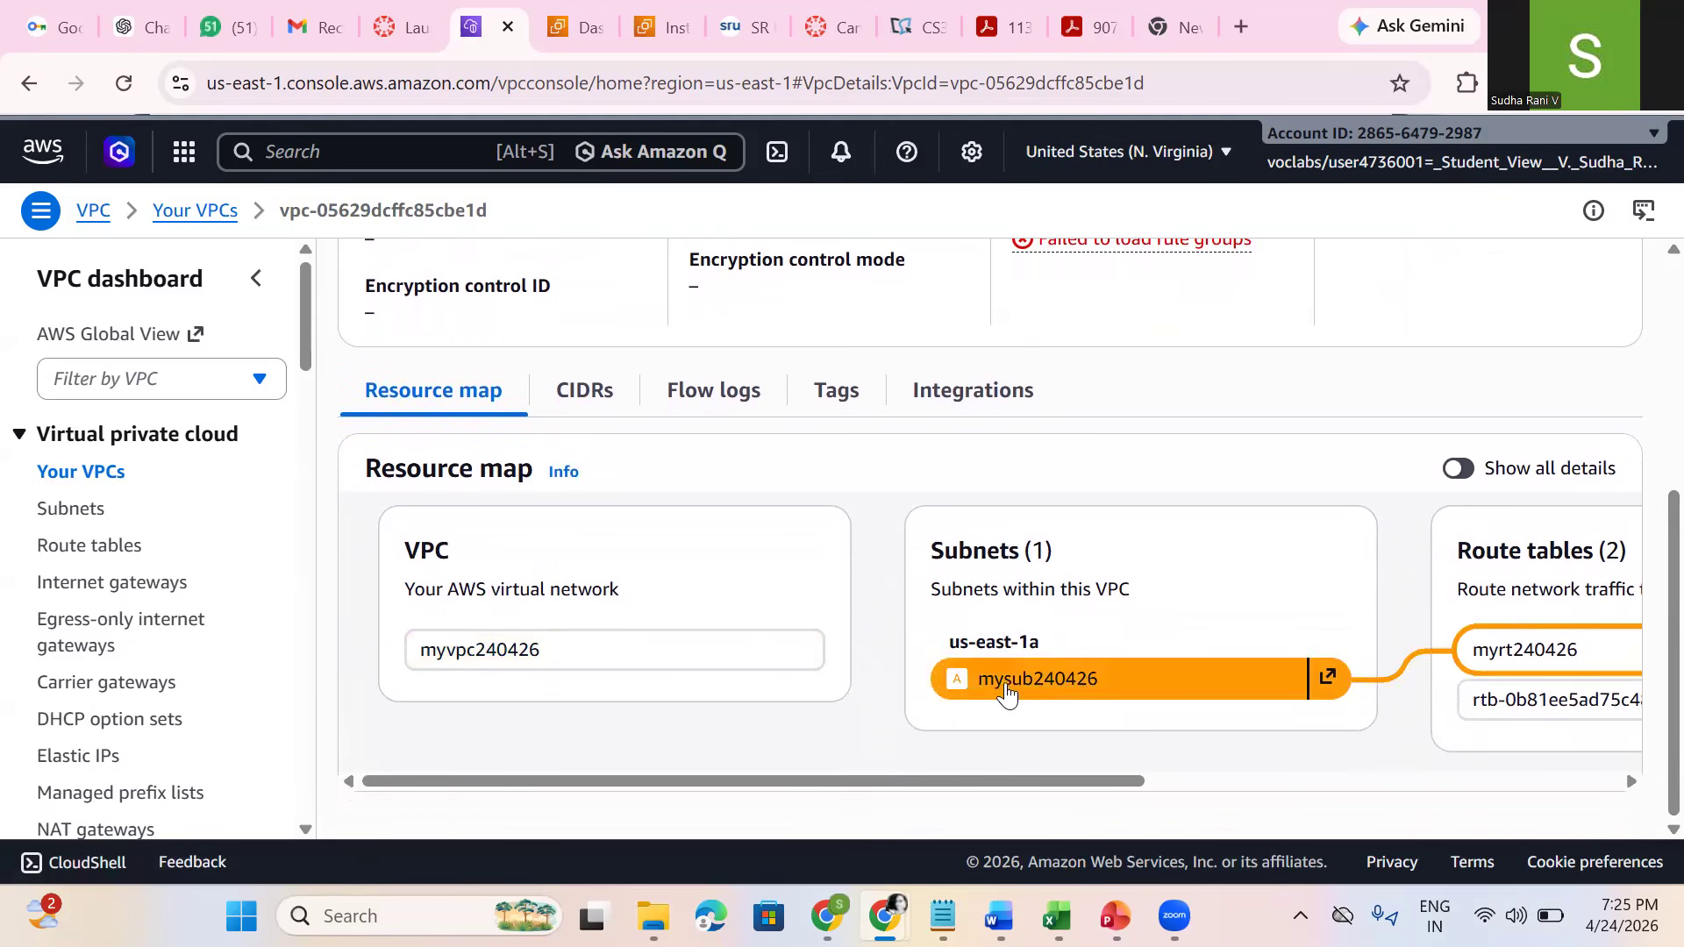
scroll(1067, 785, "right", 6)
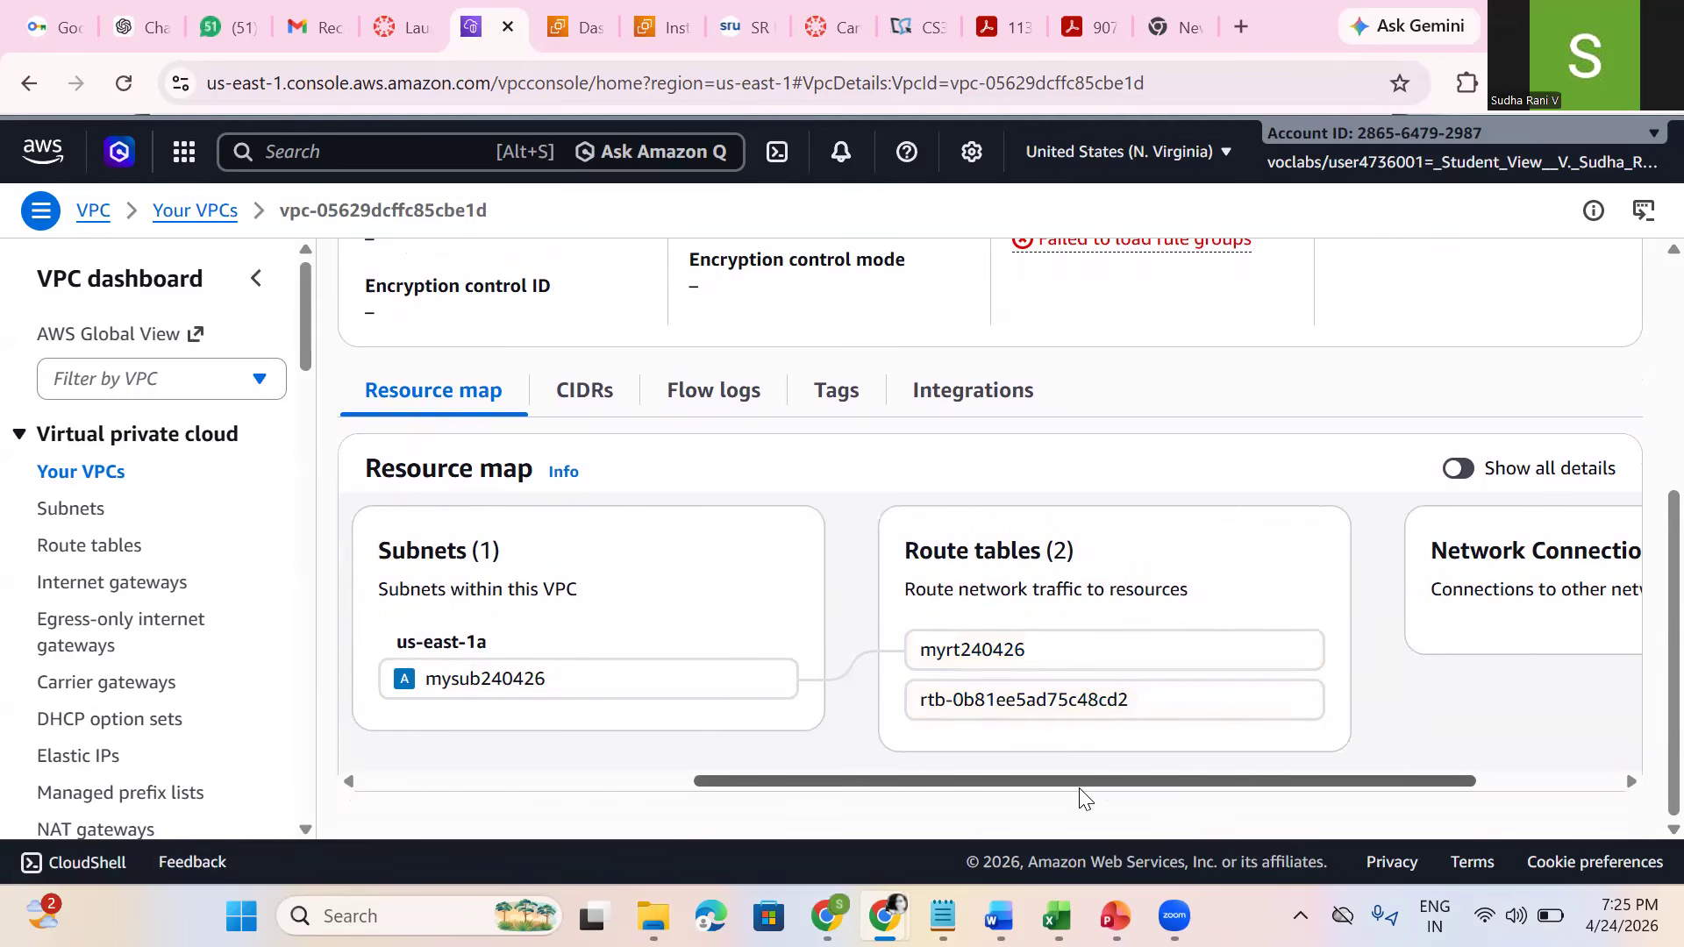
scroll(1083, 797, "right", 4)
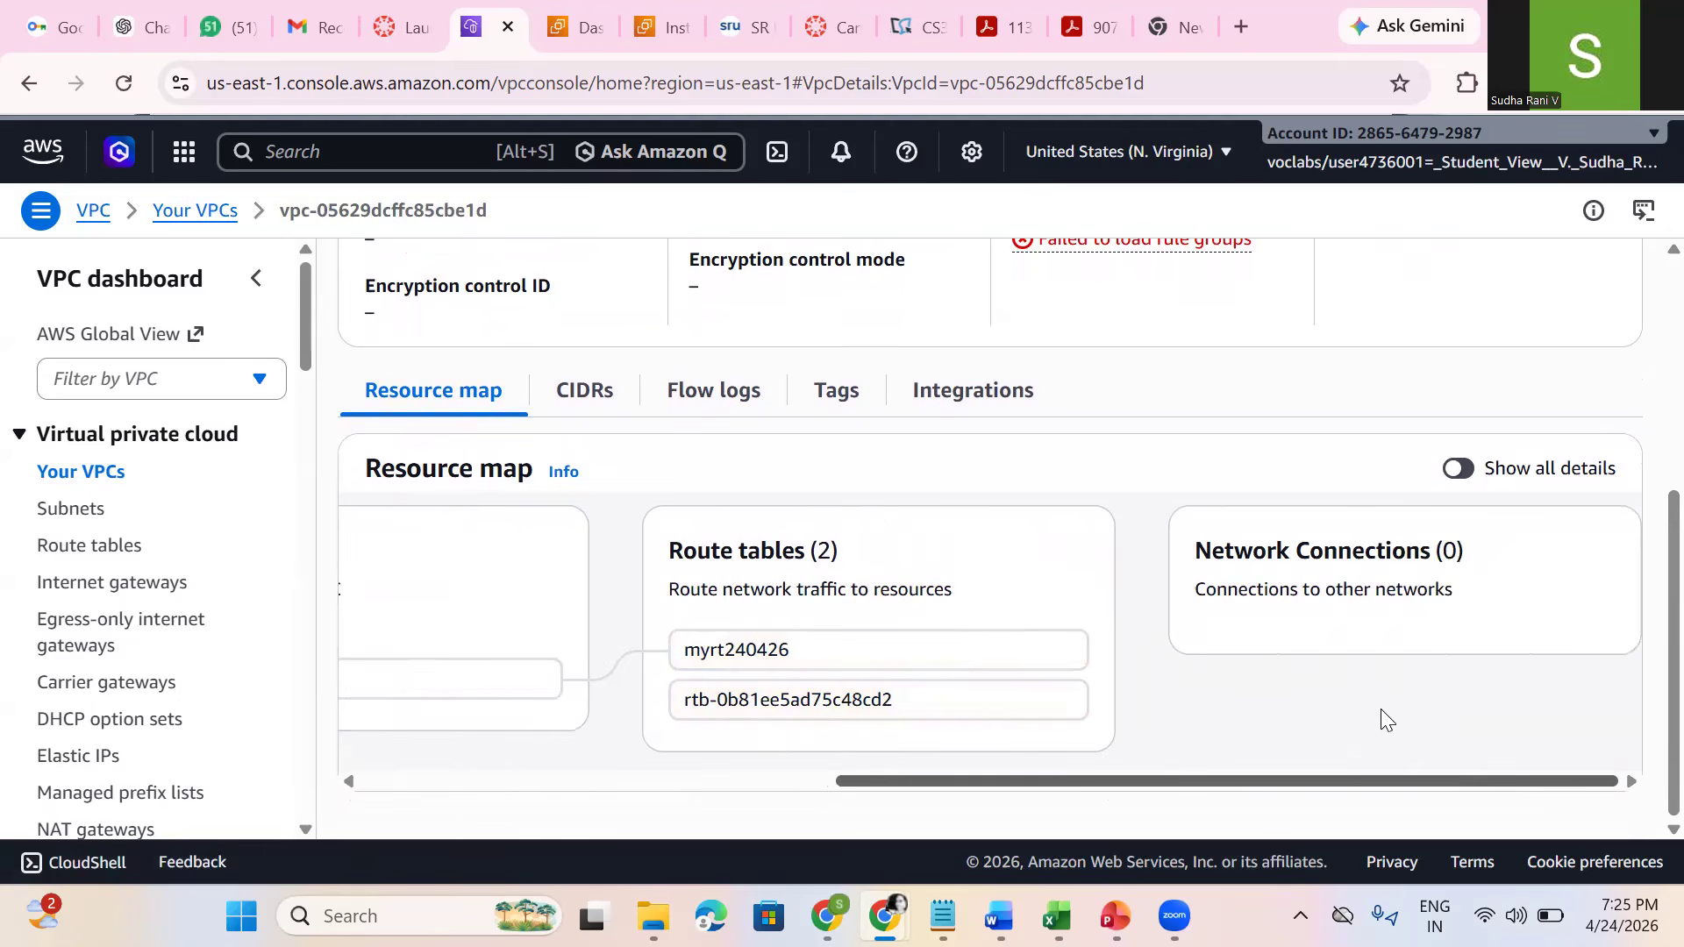
scroll(1381, 708, "left", 5)
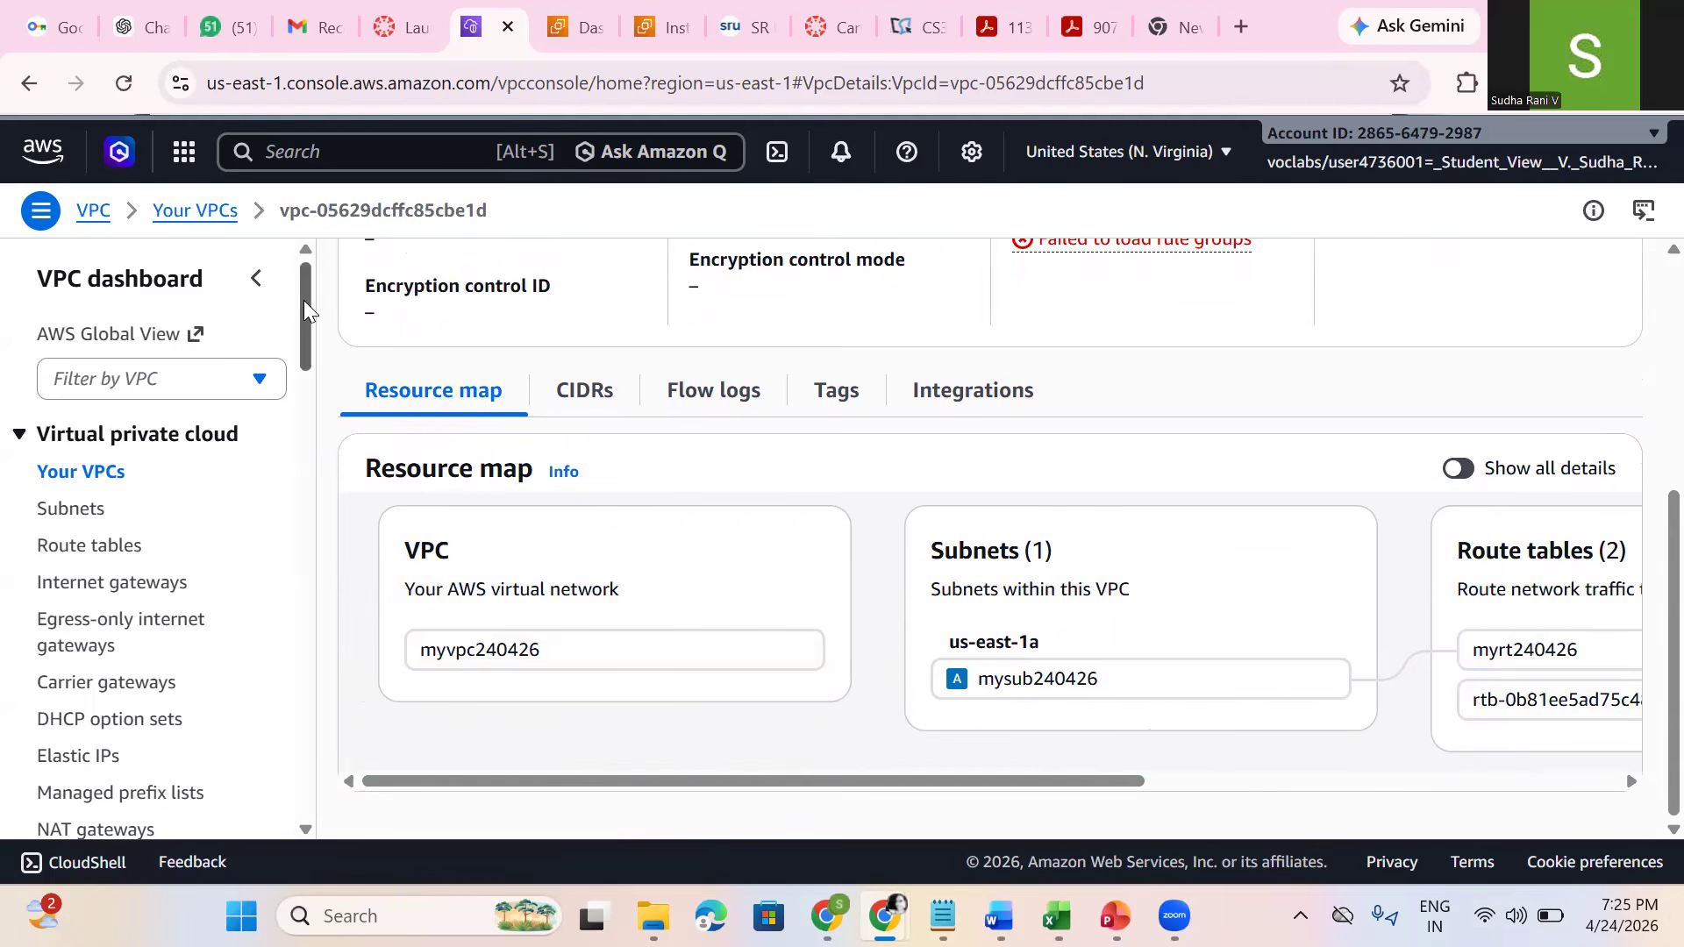
scroll(305, 300, "down", 2)
left_click_drag(320, 379, 347, 588)
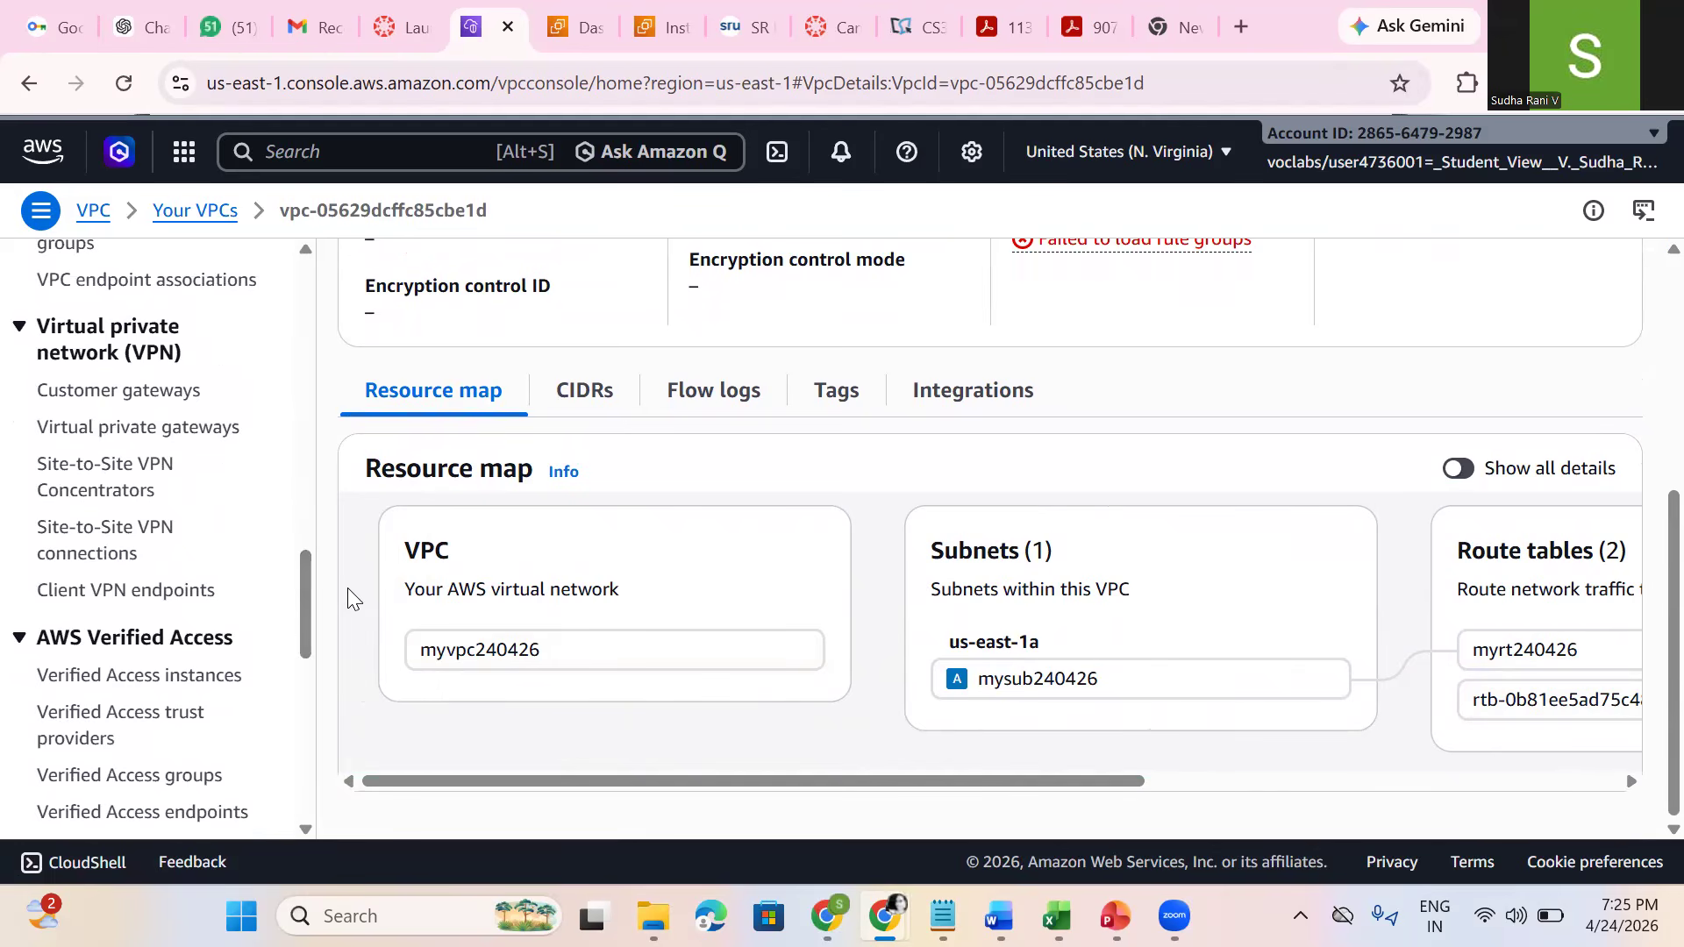
left_click(589, 141)
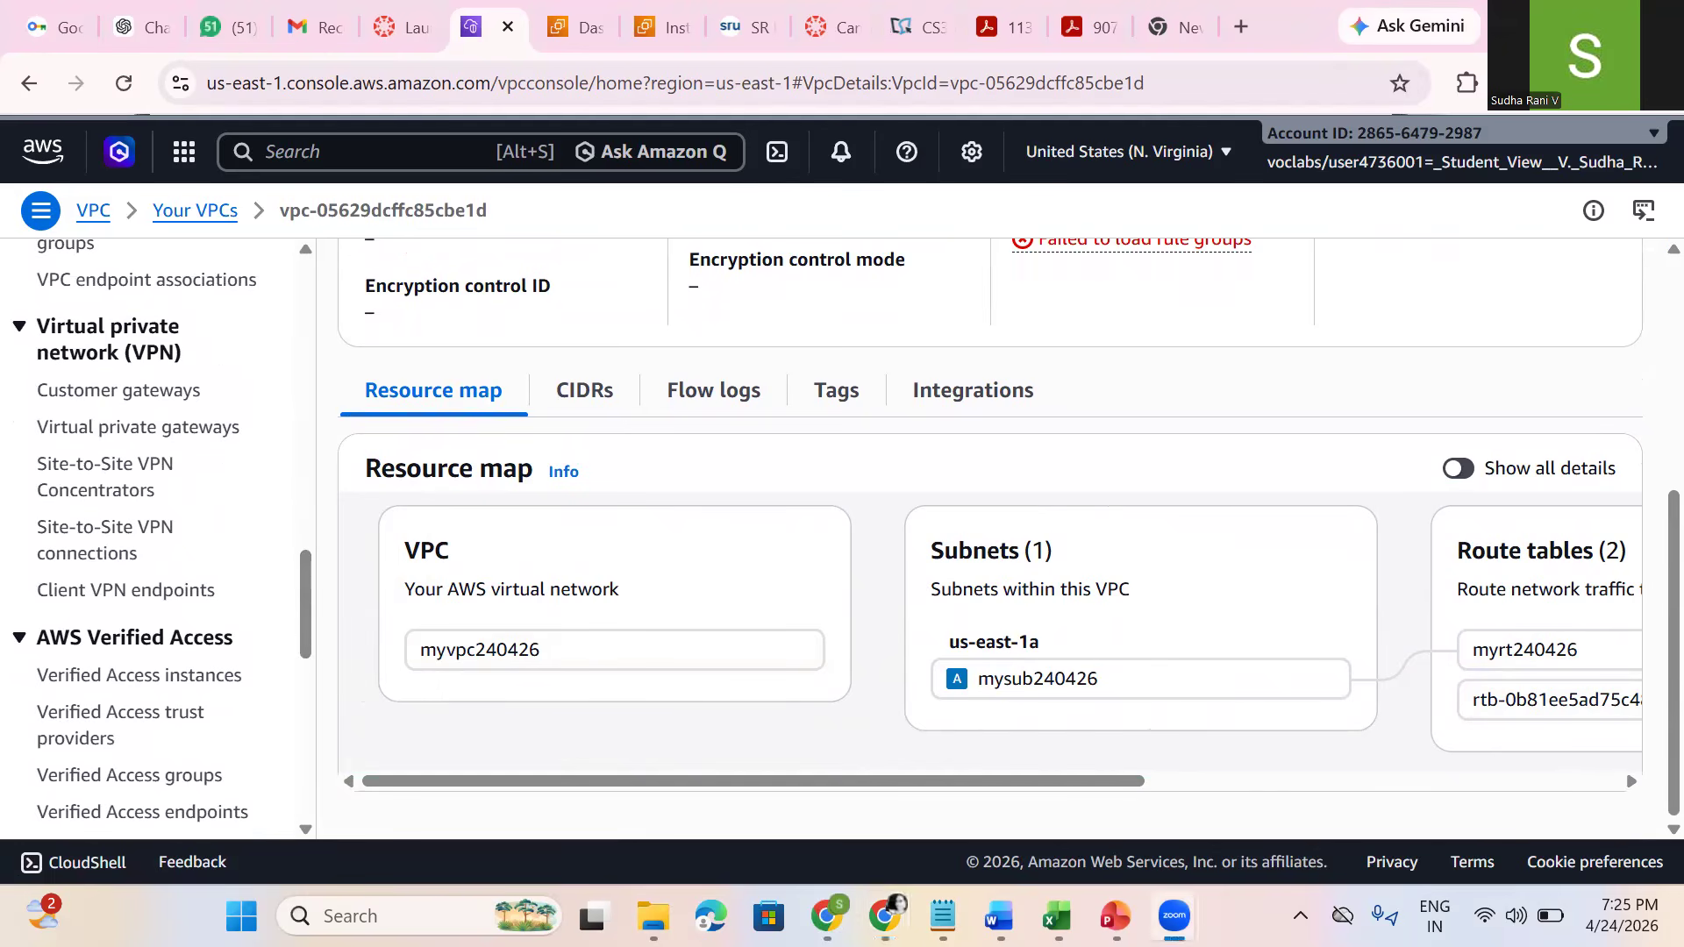